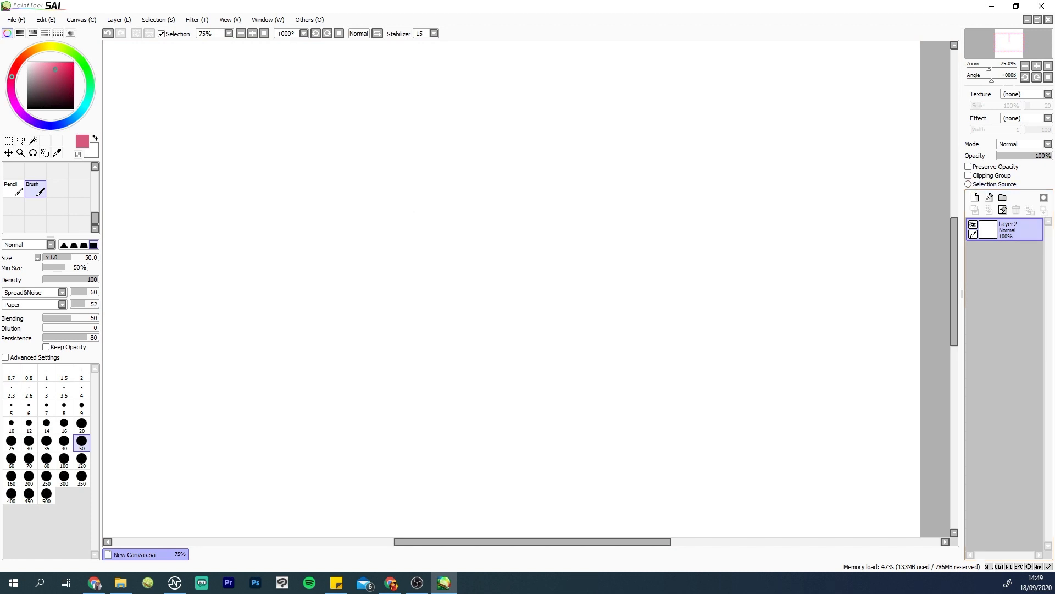
Step: Add a new Brush tool to the empty slot beside the existing Brush
left_click(1025, 65)
left_click(1026, 65)
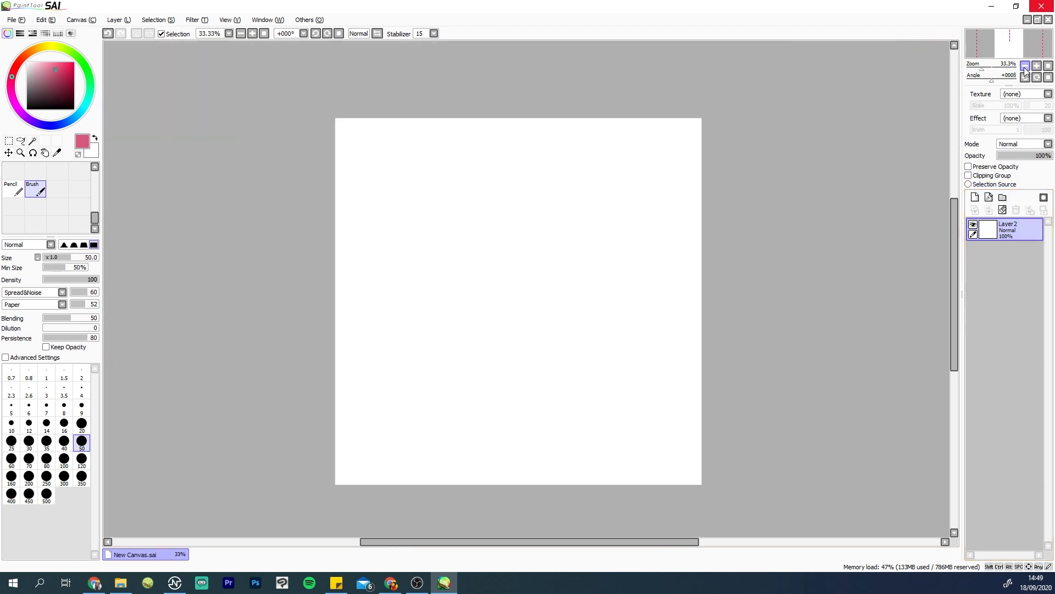
right_click(57, 192)
left_click(94, 252)
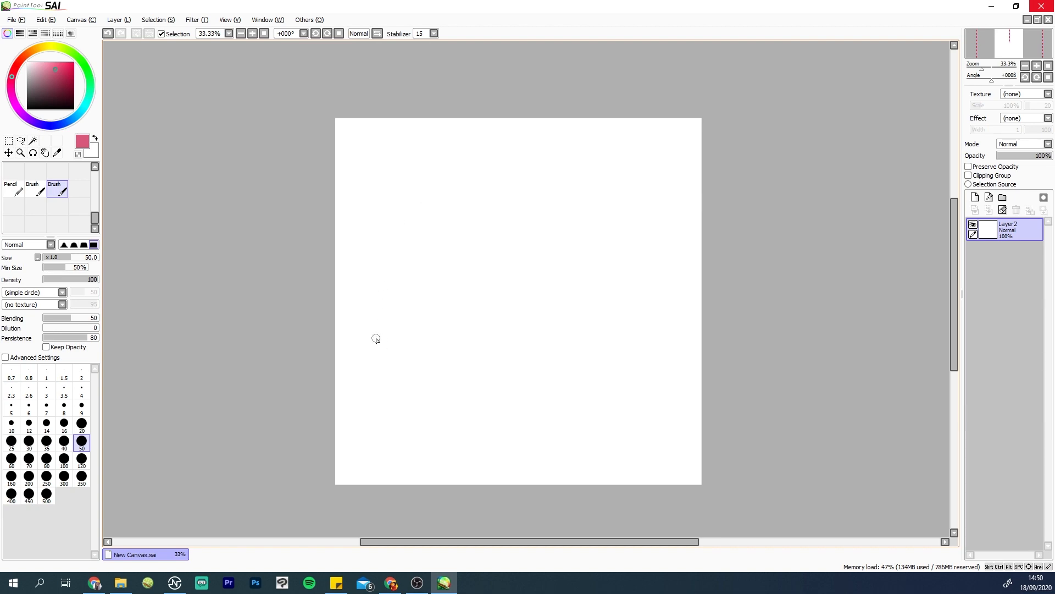
Step: Switch to File Explorer and open the do-it-yourself folder inside the PaintTool SAI English Pack folder
left_click(120, 582)
right_click(321, 279)
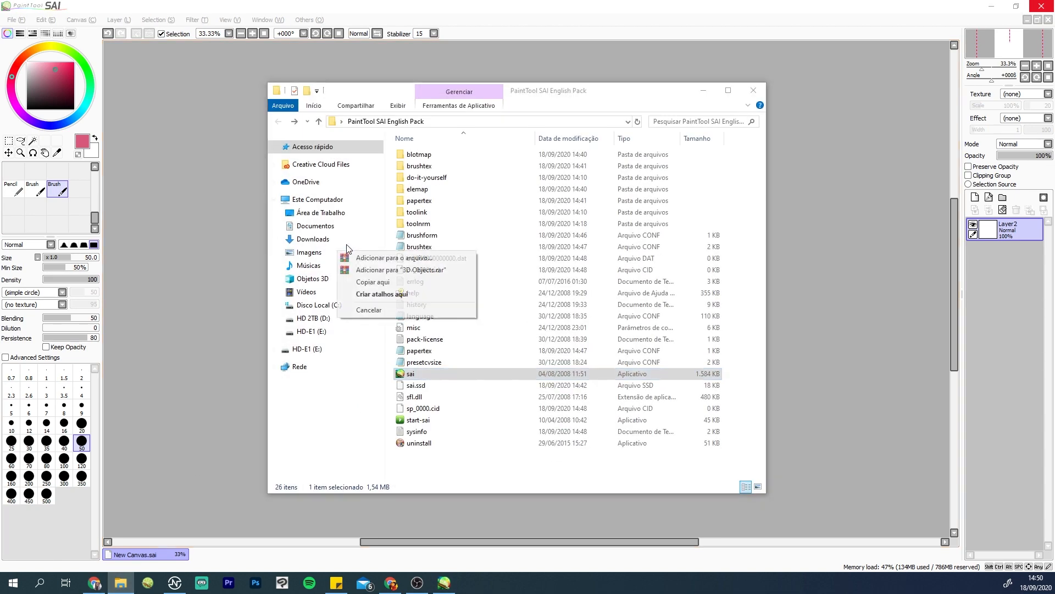
left_click(568, 168)
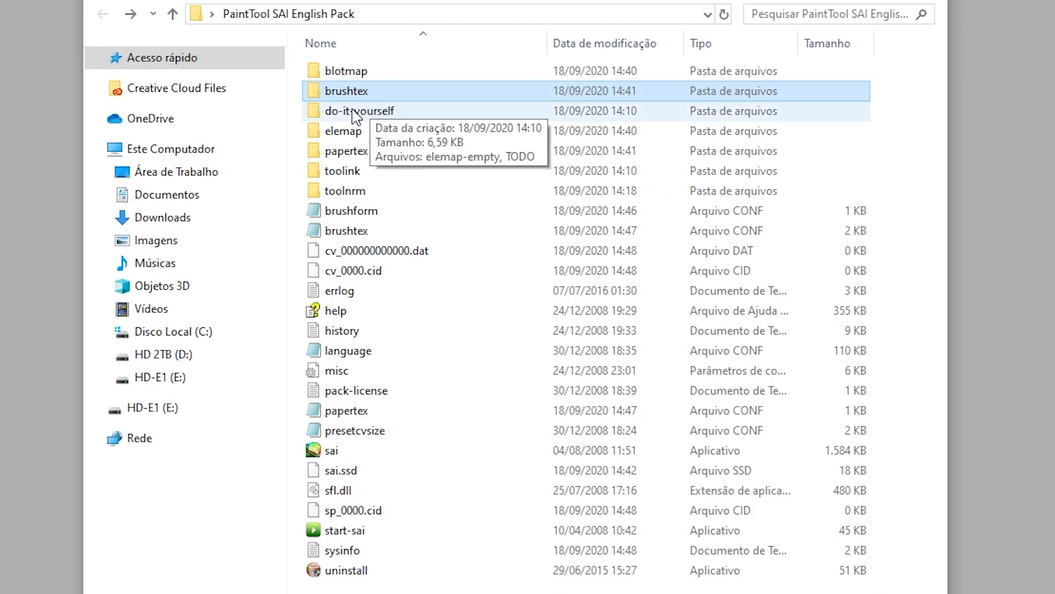
left_click(424, 177)
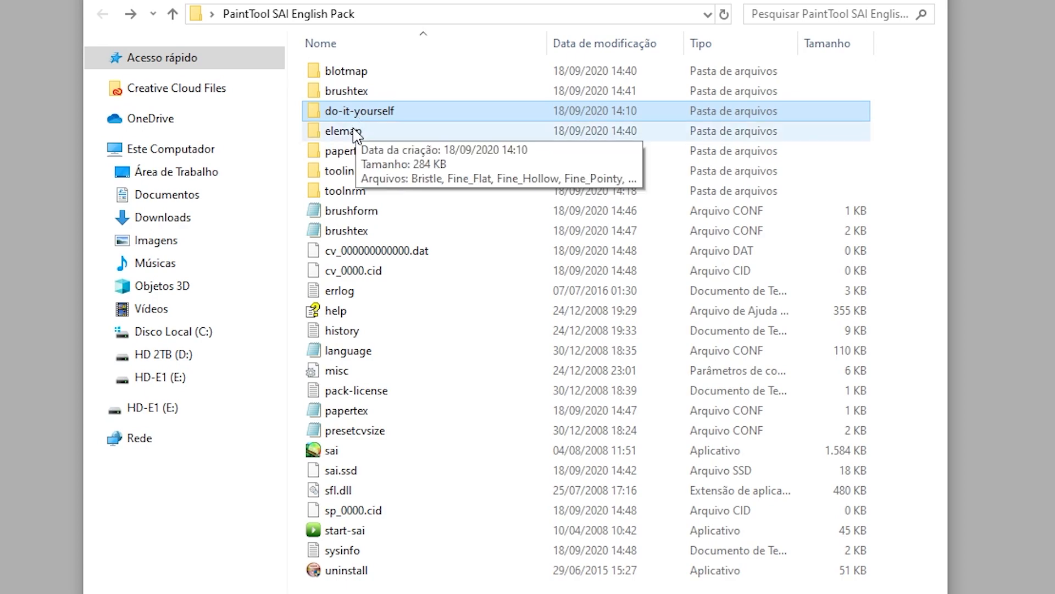
left_click(358, 111)
left_click(407, 131)
double_click(352, 112)
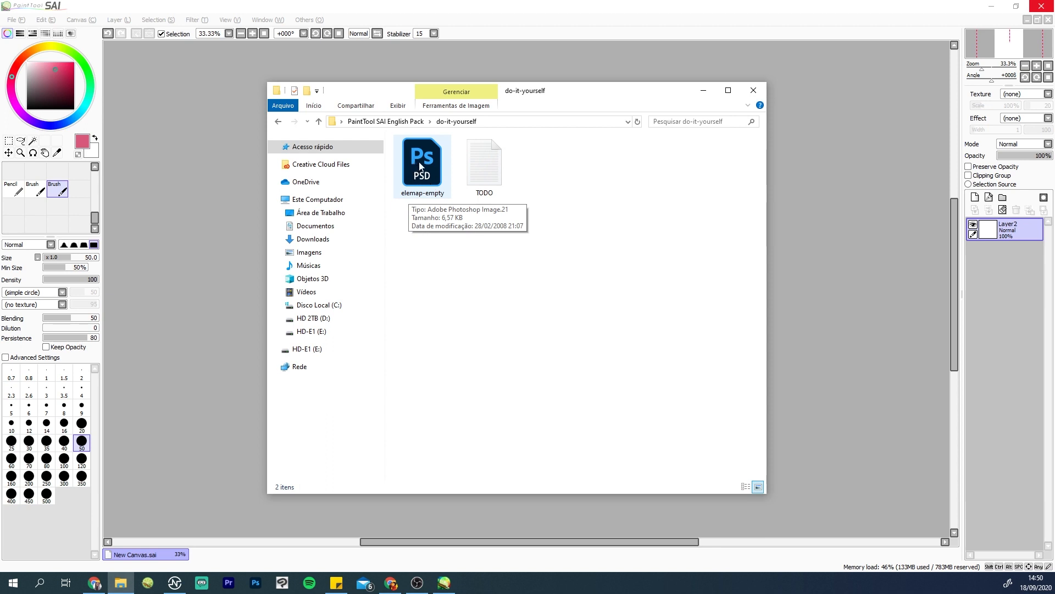
Step: Open the elemap-empty PSD template from the do-it-yourself folder in PaintTool SAI
left_click_drag(422, 174, 541, 39)
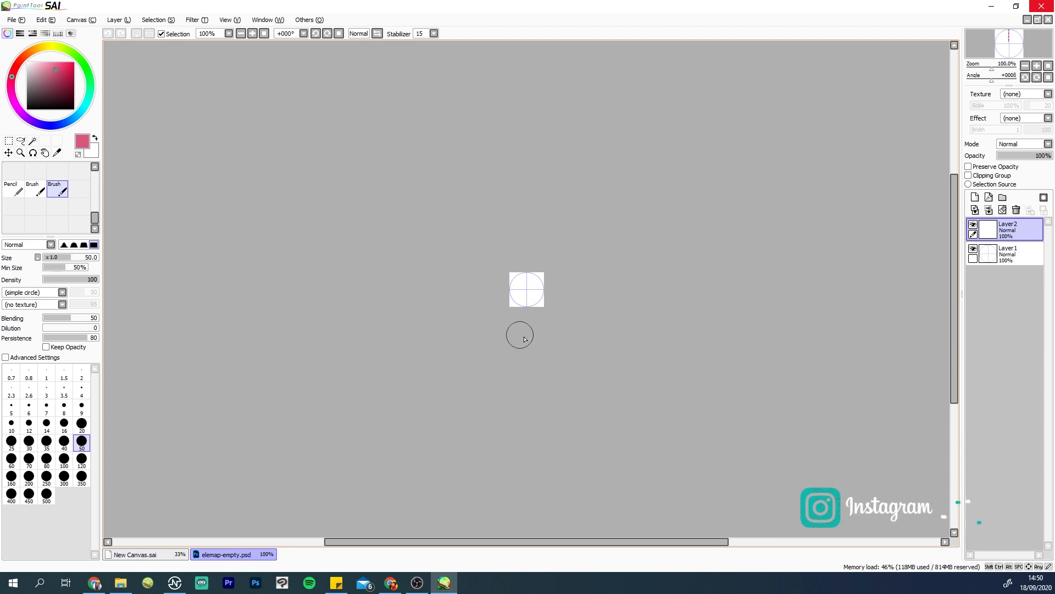
left_click(1037, 66)
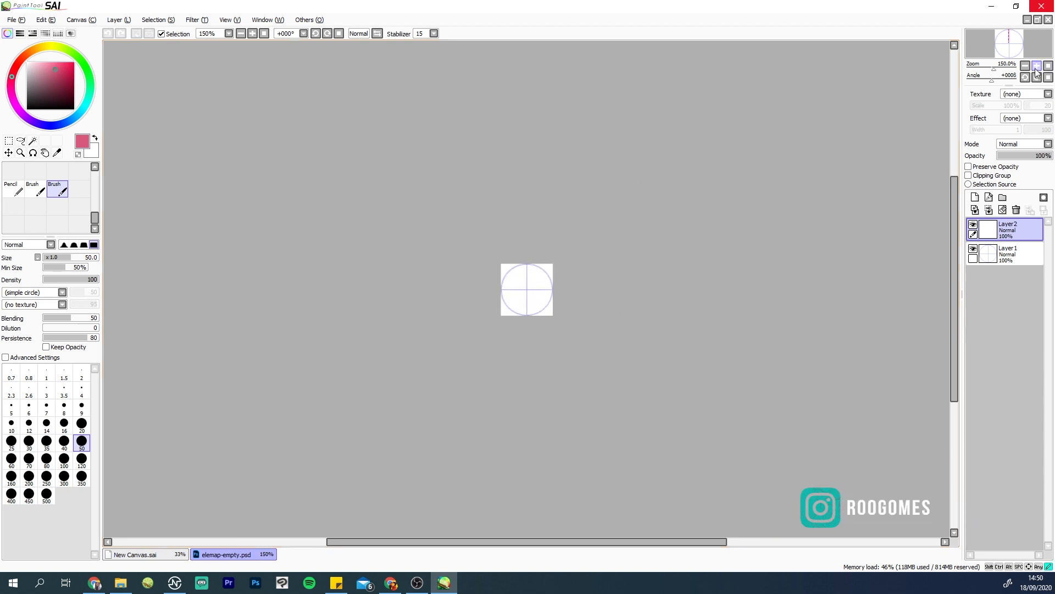
left_click(1036, 65)
left_click(1036, 66)
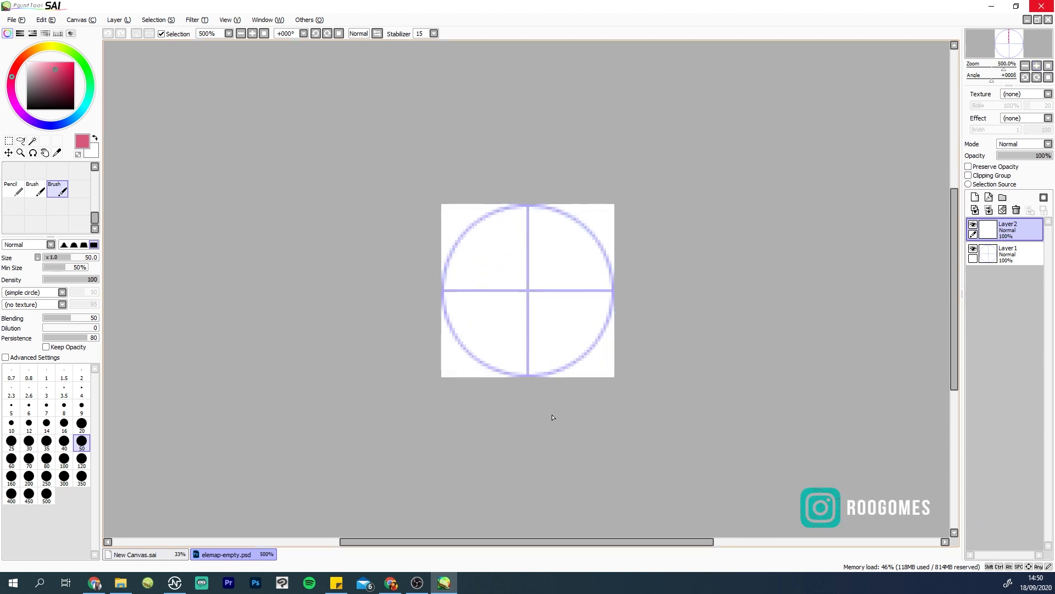
Step: Switch to File Explorer and examine the brush shape images stored in the elemap folder
left_click(121, 583)
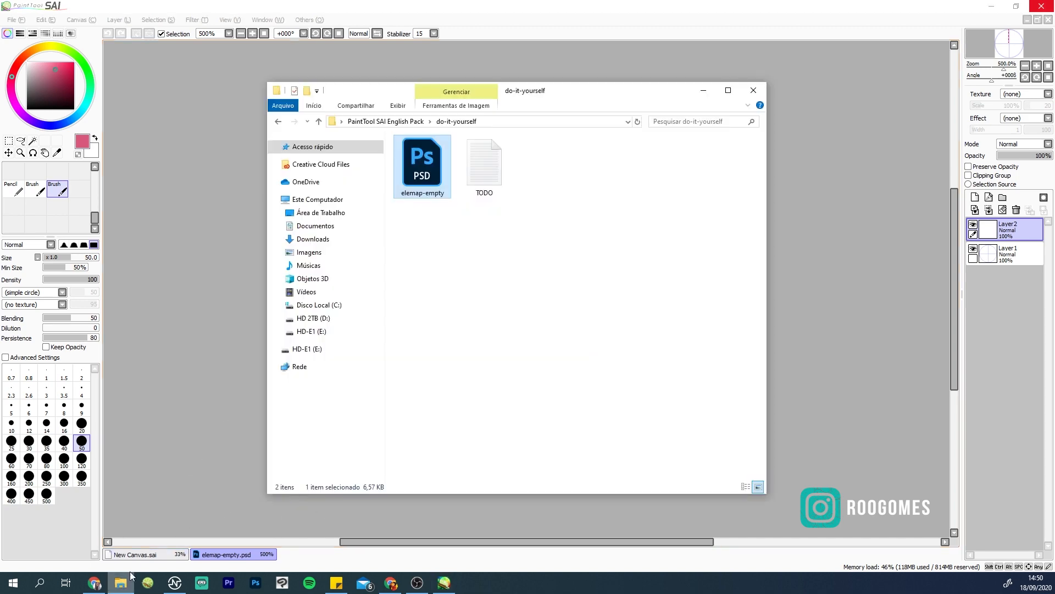
left_click(417, 121)
double_click(430, 187)
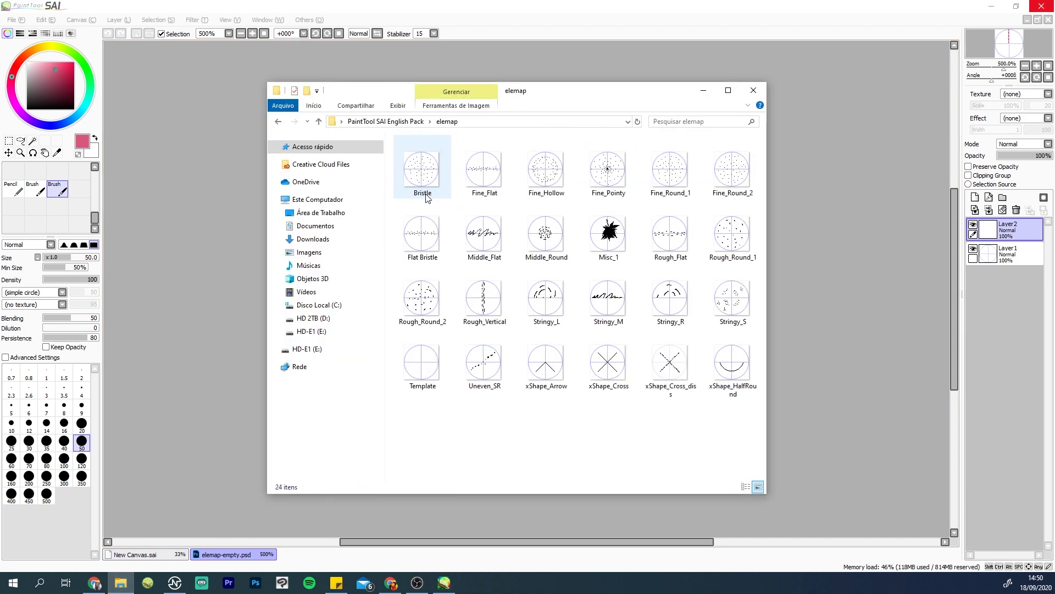
left_click_drag(580, 92, 908, 96)
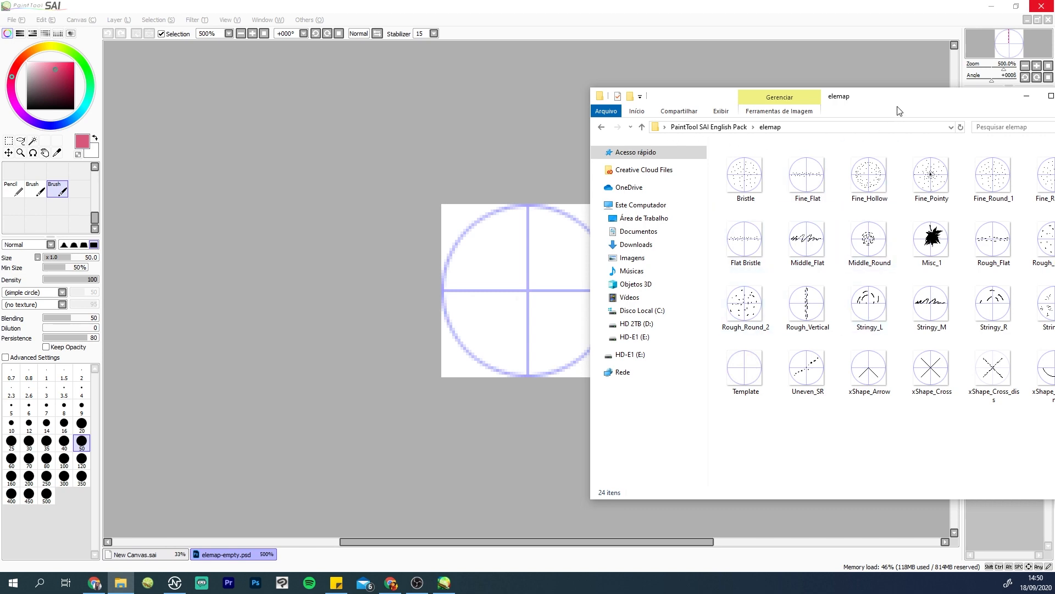
left_click_drag(929, 96, 588, 105)
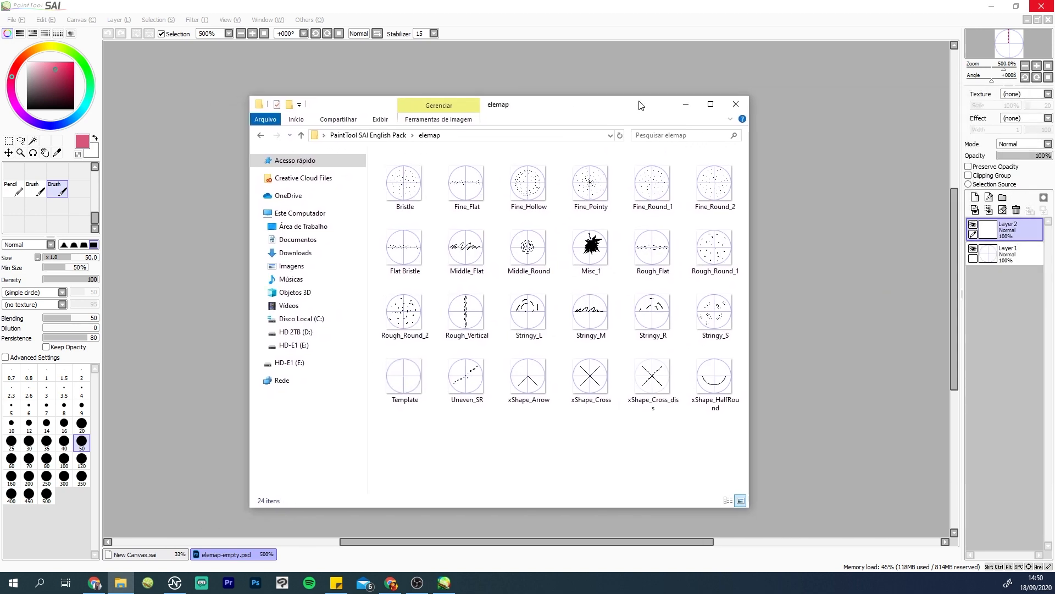
left_click(685, 106)
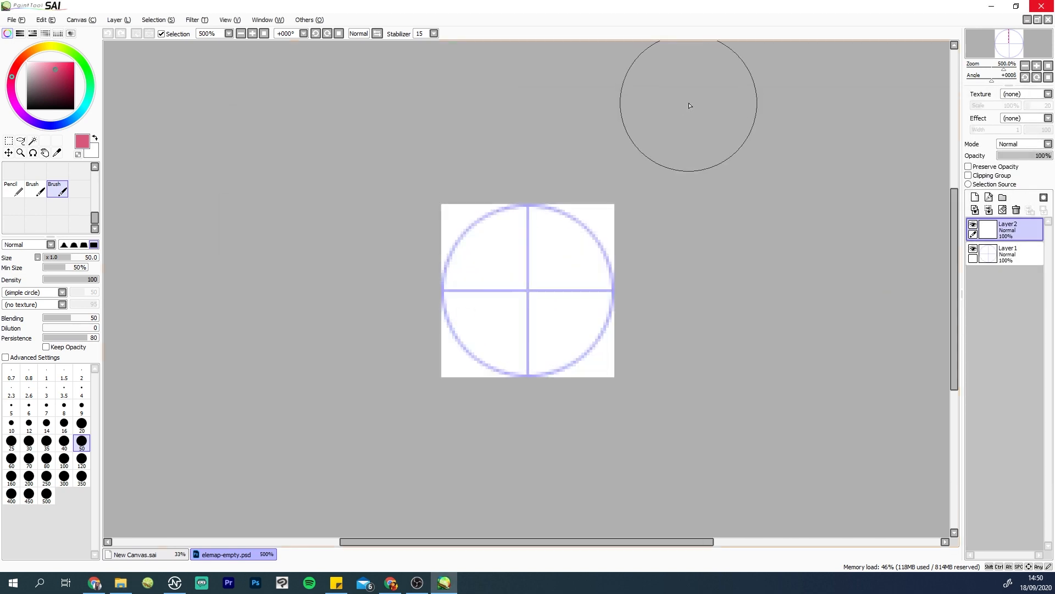
Step: Select the Pencil tool for drawing on the elemap-empty template
left_click(10, 192)
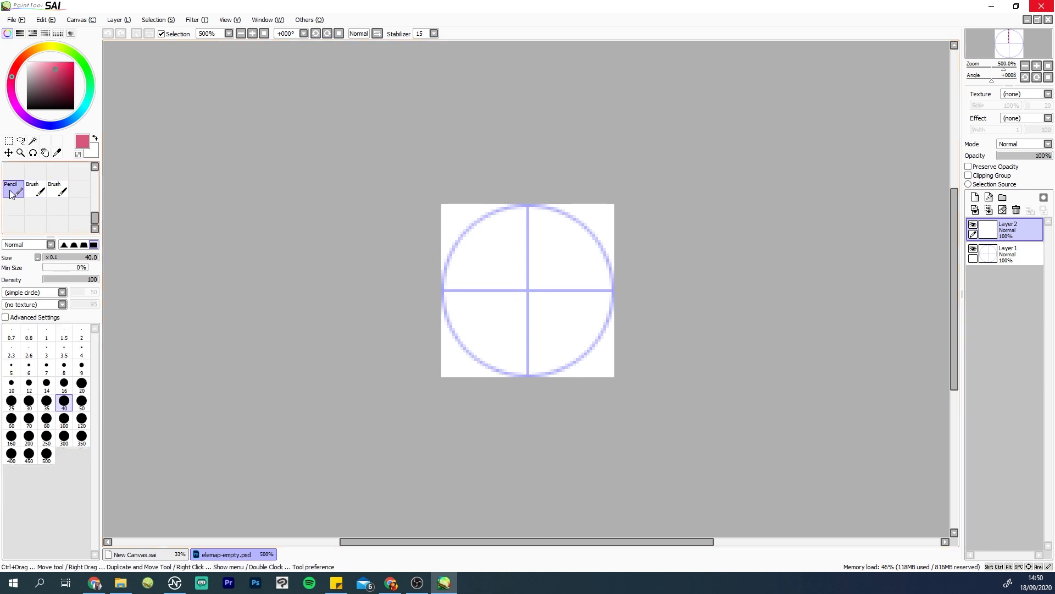
left_click(1025, 66)
left_click(1026, 65)
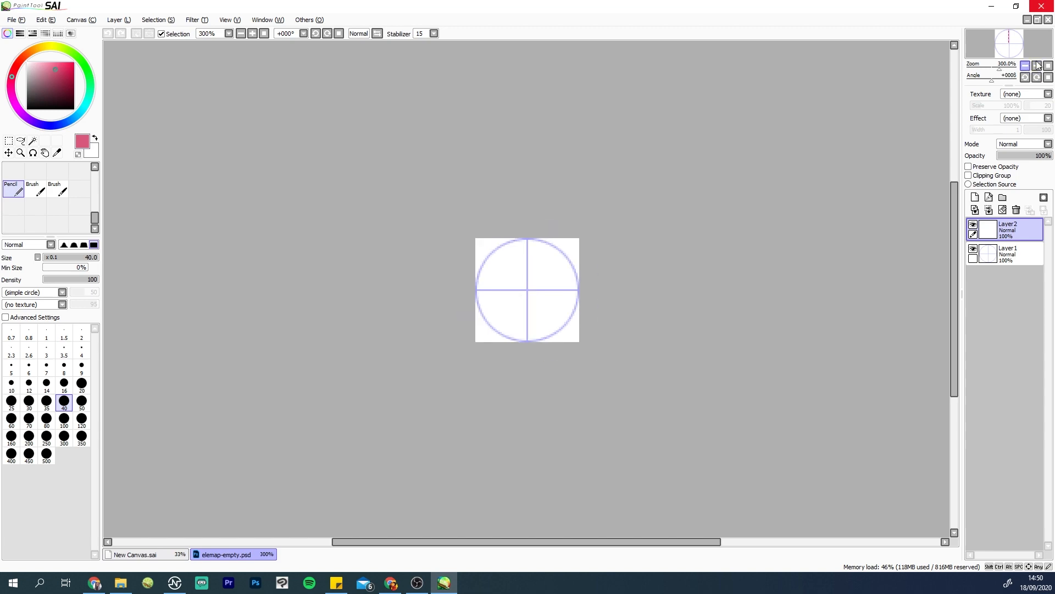
Step: Switch to File Explorer and view the template file in the do-it-yourself folder beside the canvas
left_click(120, 583)
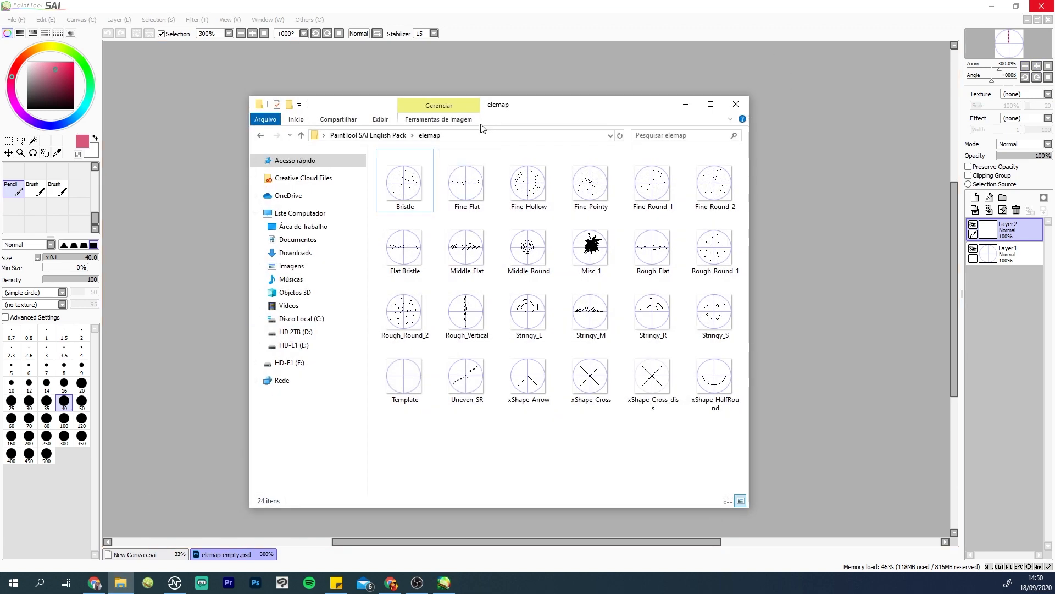
left_click(396, 135)
left_click(414, 193)
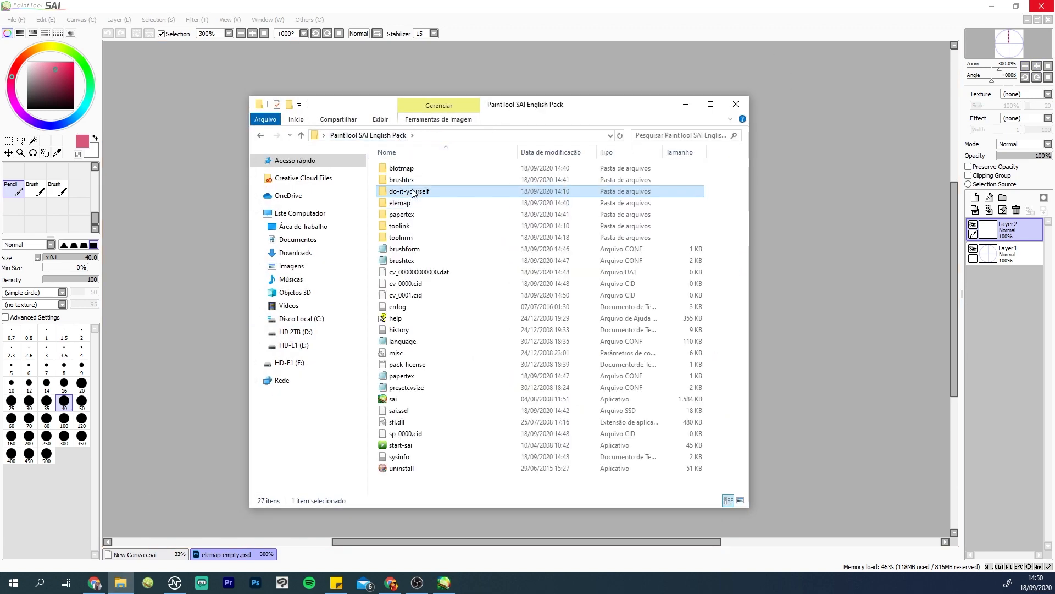
double_click(413, 192)
left_click_drag(548, 110, 952, 101)
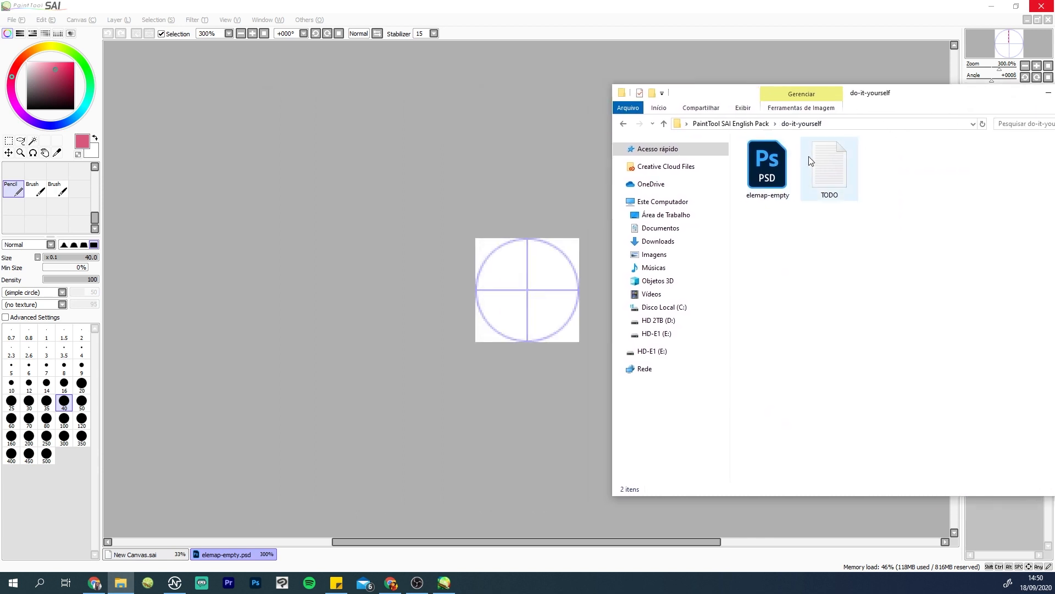
Step: Return to the PaintTool SAI English Pack folder in File Explorer and check where the elemap folder is located
left_click(12, 21)
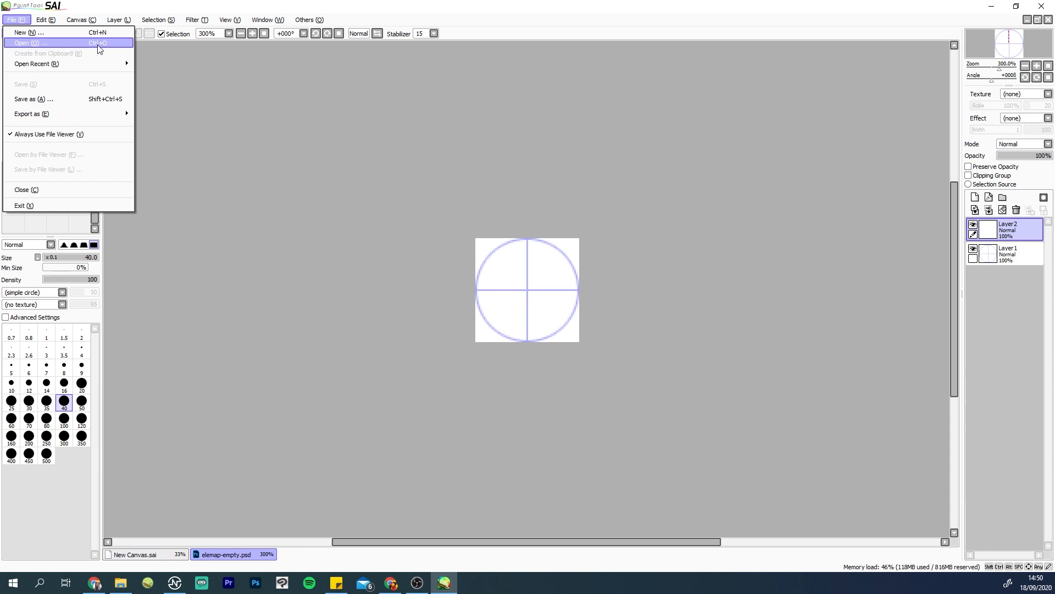
left_click(120, 583)
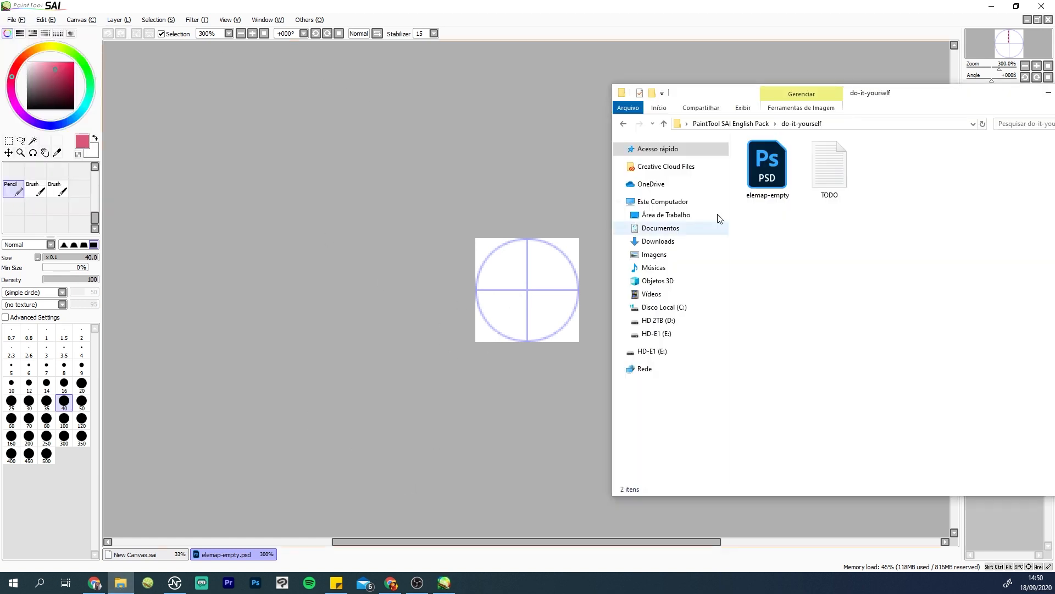
left_click_drag(934, 106, 601, 117)
key("alt+Left")
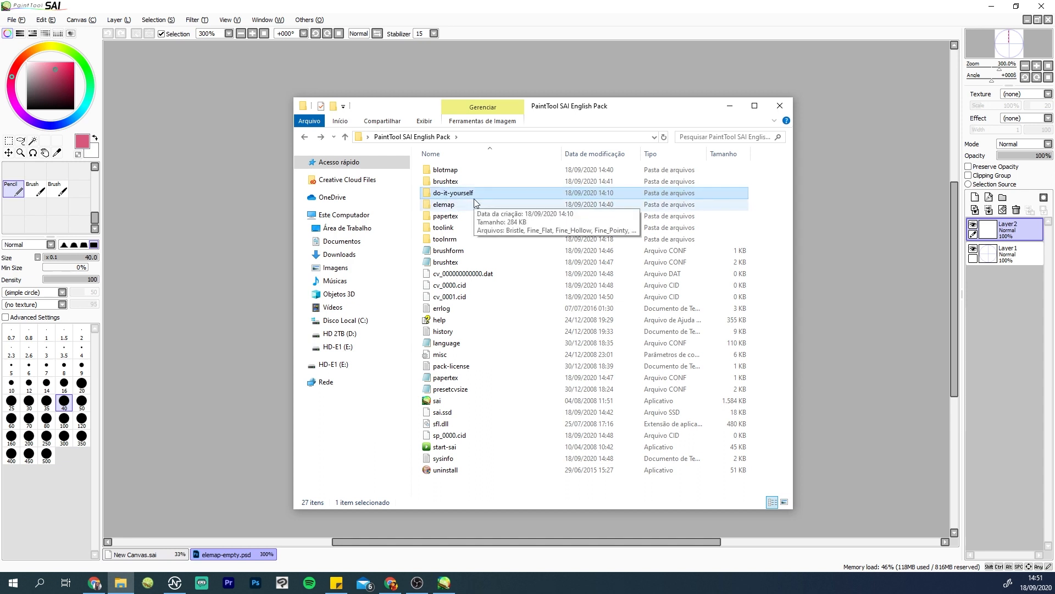
left_click_drag(651, 112, 764, 99)
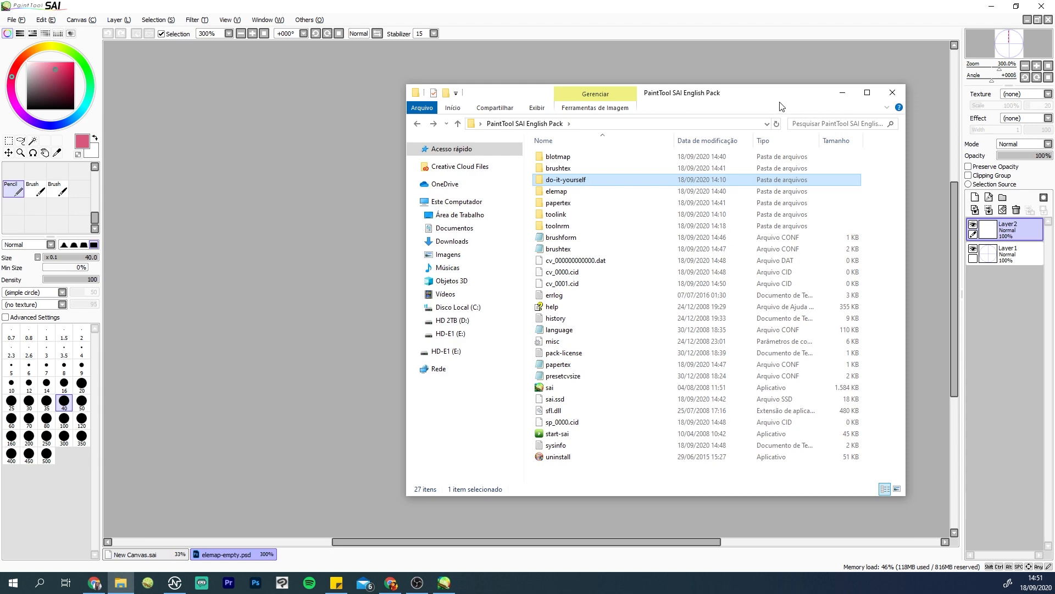
left_click_drag(782, 106, 720, 111)
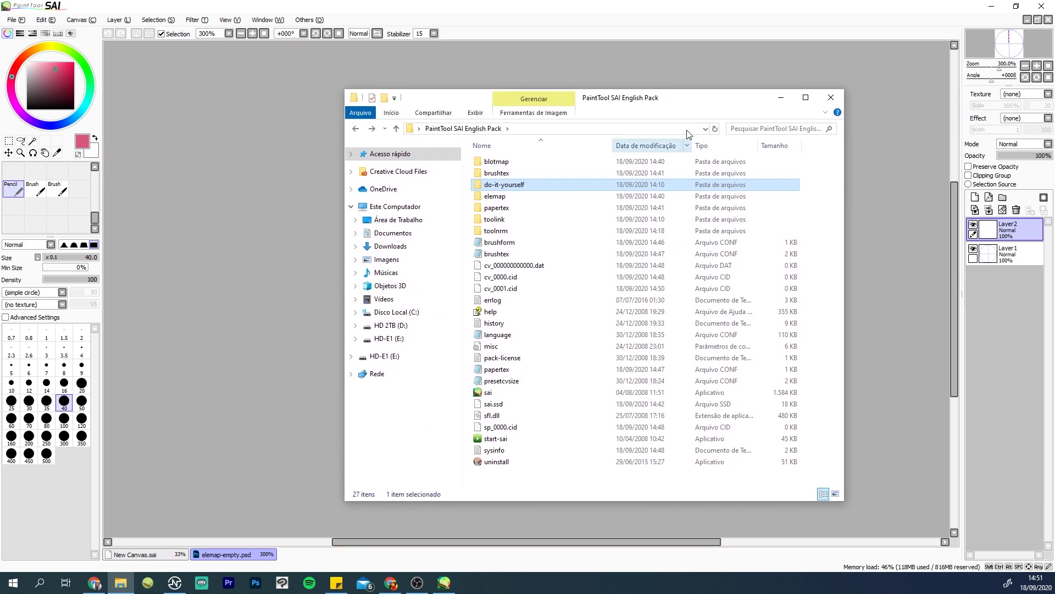
left_click(781, 97)
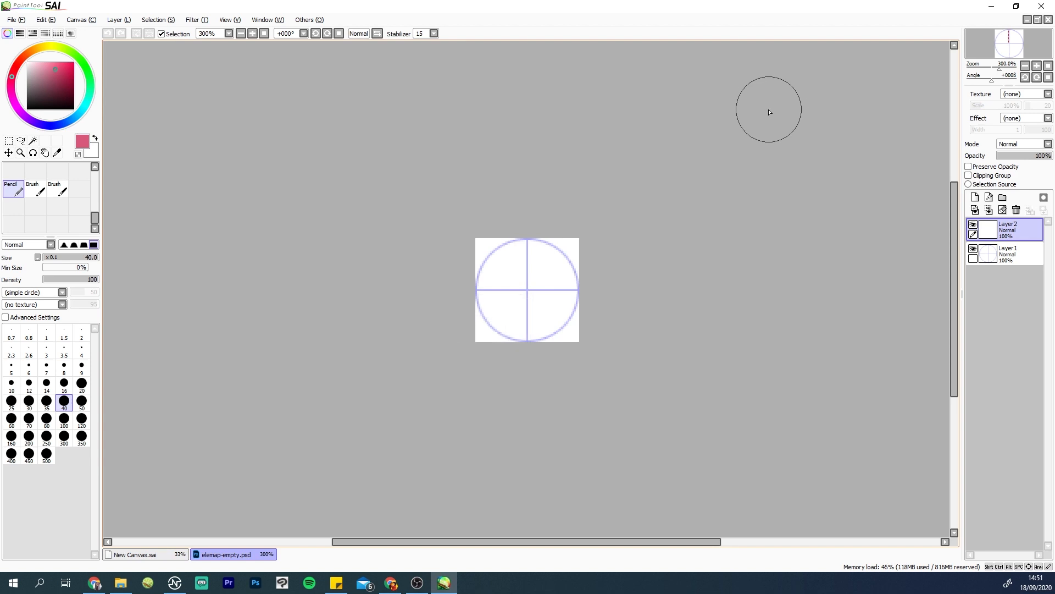
Step: Set the drawing colour to black and the Pencil's minimum size to 100%
left_click(1038, 66)
left_click(1037, 66)
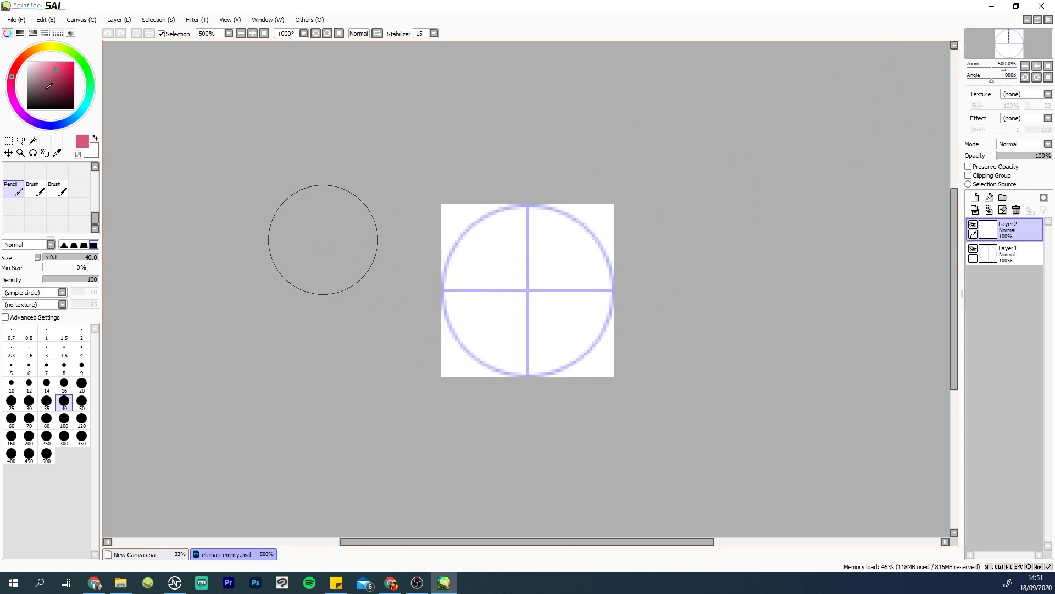
left_click_drag(49, 86, 27, 109)
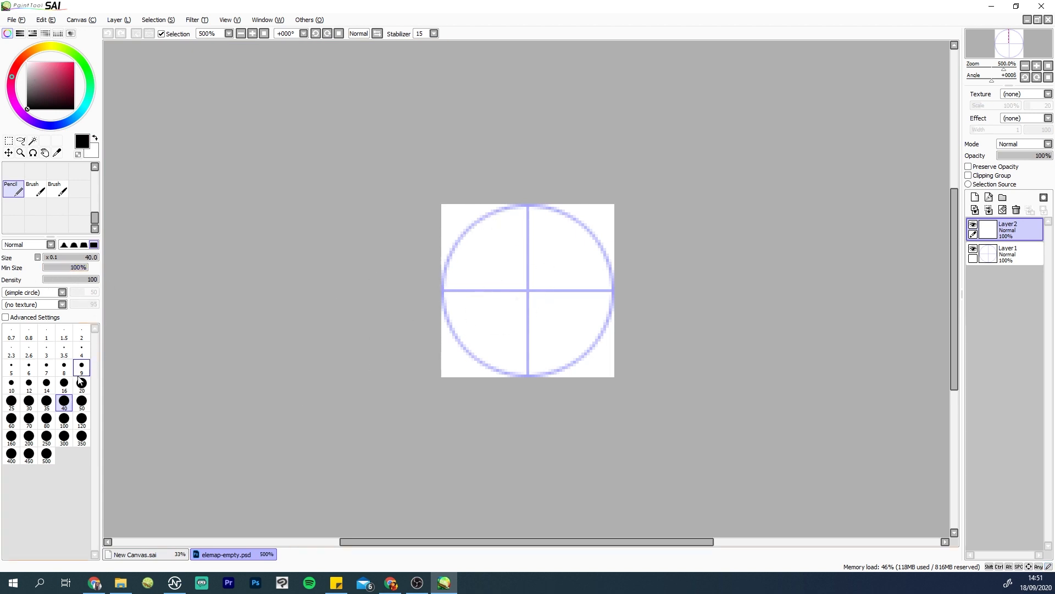
Step: Try a size 3 pencil stroke along the template's horizontal guide line
left_click(47, 350)
left_click(47, 334)
left_click(47, 351)
mouse_move(499, 291)
left_mouse_down()
mouse_move(530, 301)
mouse_move(576, 290)
left_mouse_up()
key("ctrl+z")
Step: Set the pencil size to 1 with a 100% minimum size, trying a stroke along the horizontal guide line
left_click(47, 333)
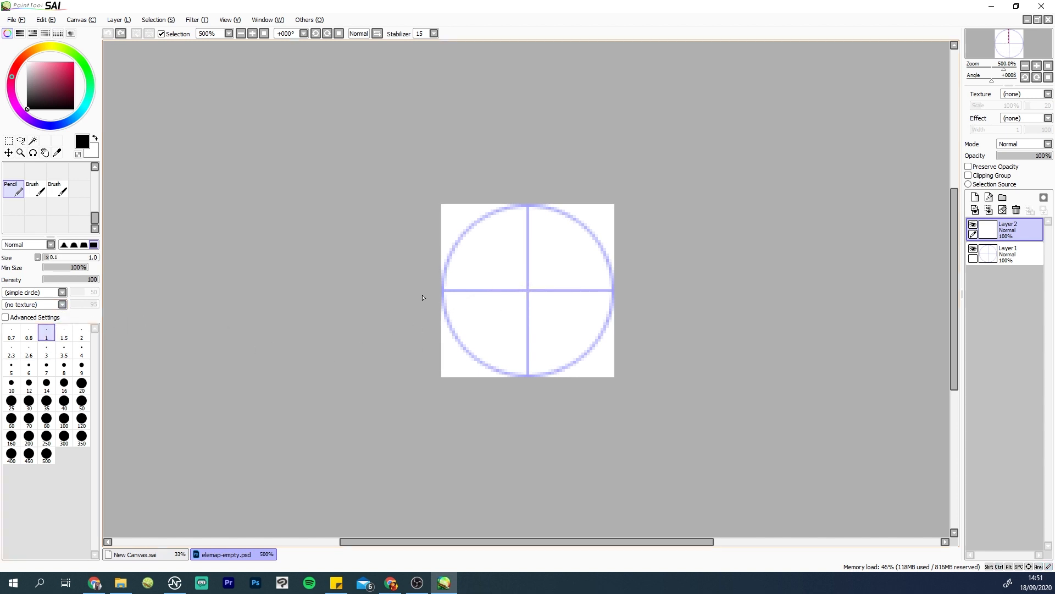
left_click_drag(443, 292, 541, 286)
key("ctrl+z")
left_click_drag(45, 269, 91, 272)
Step: Add a second Pencil tool below the first Brush and set its minimum size to 100%
right_click(38, 210)
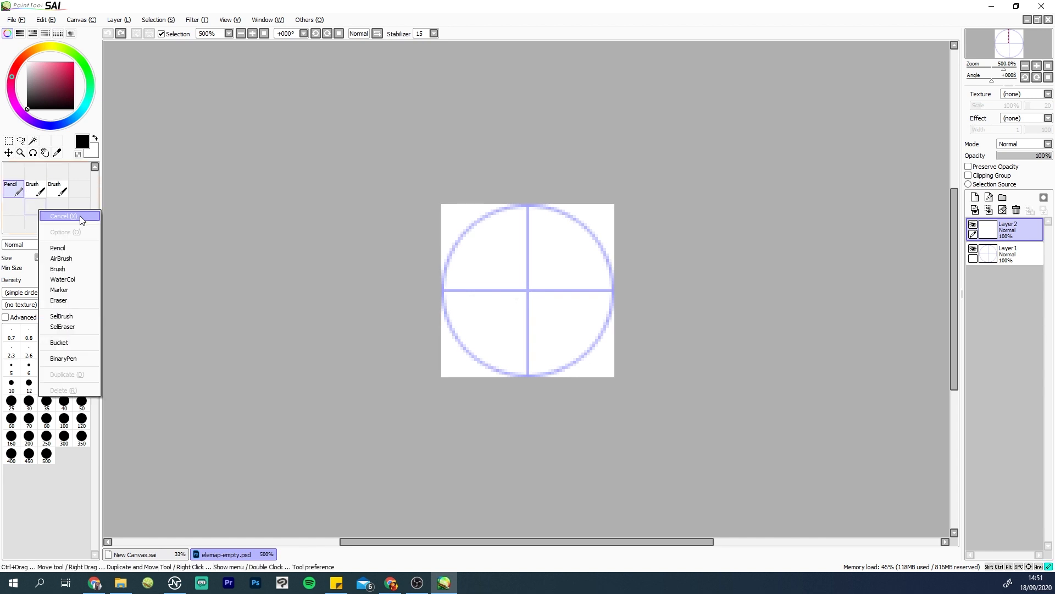
left_click(67, 247)
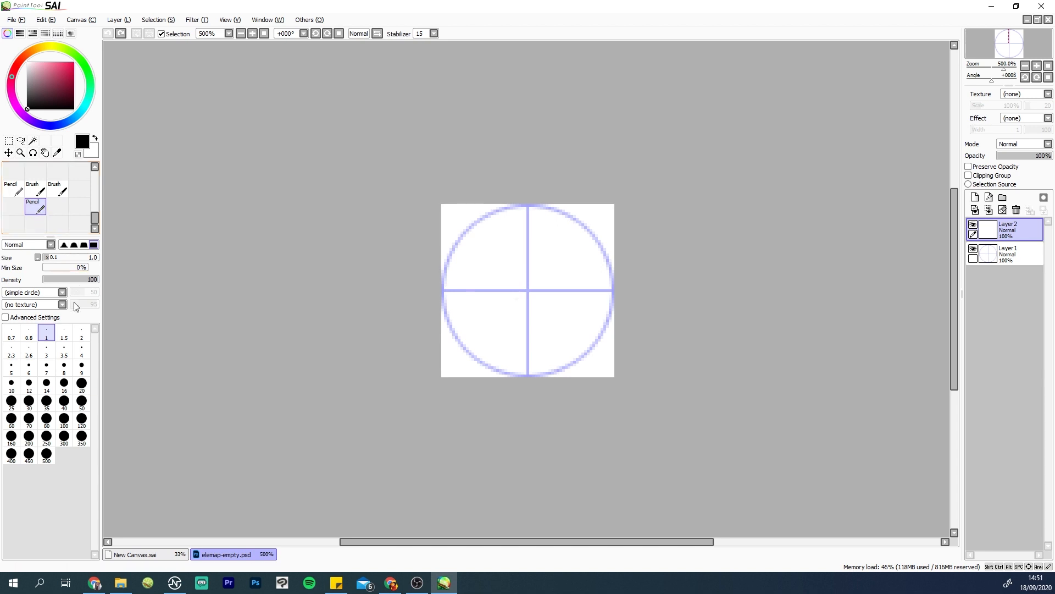
left_click_drag(44, 268, 98, 269)
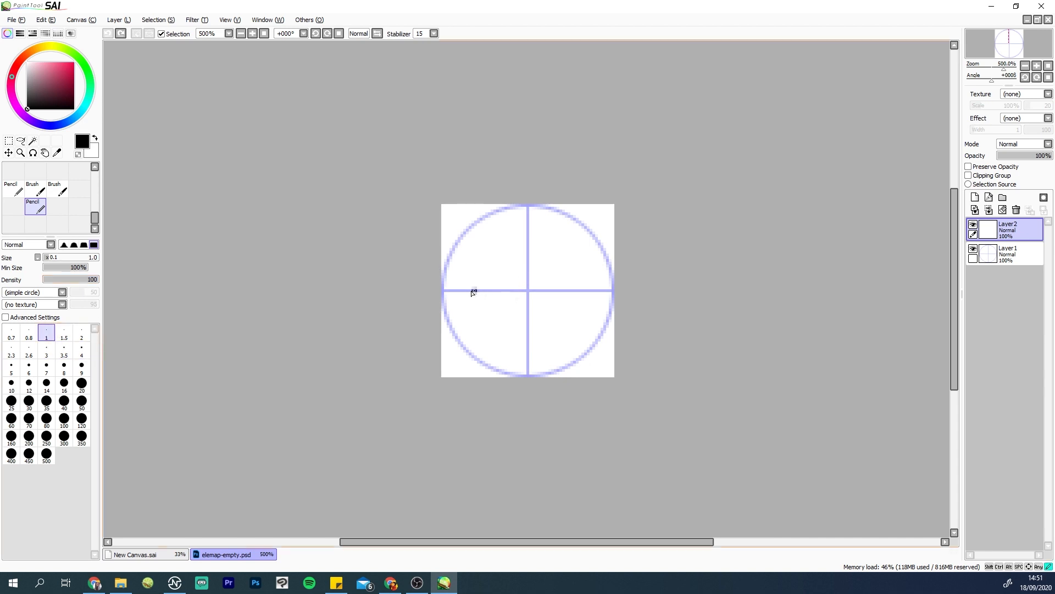
Step: Try freehand scribbles with the new size 1 pencil inside the template's circle on Layer2 and undo them
mouse_move(473, 292)
left_mouse_down()
mouse_move(563, 262)
mouse_move(511, 322)
left_mouse_up()
key("ctrl+z")
left_click(1026, 66)
left_click(1026, 66)
left_click(1026, 66)
left_click(1026, 66)
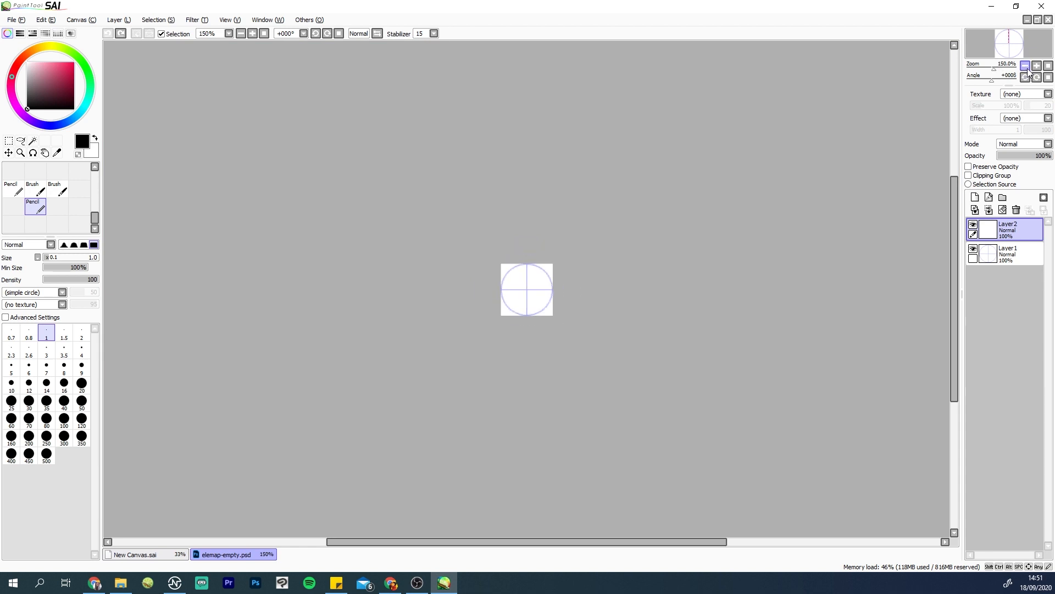
left_click(1026, 66)
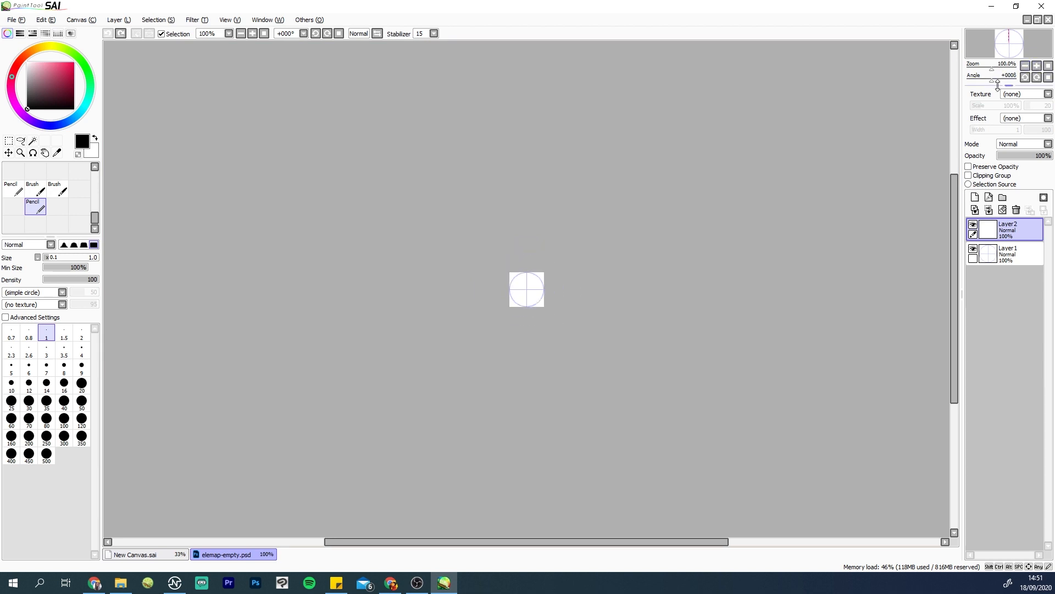
left_click_drag(535, 287, 533, 285)
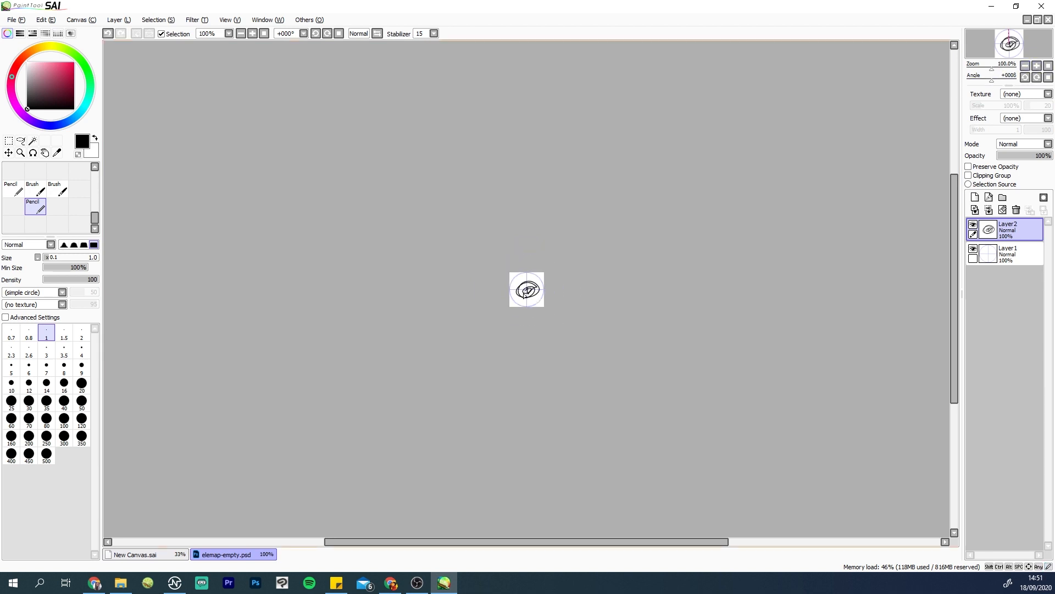
key("ctrl+z")
left_click(1036, 66)
left_click(1037, 65)
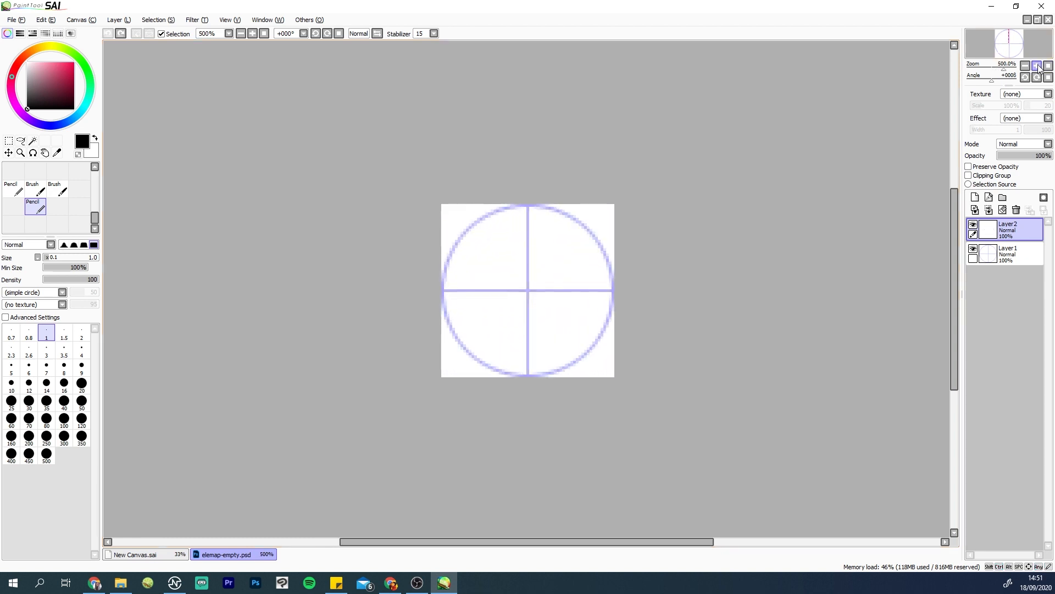
Step: Try freehand pencil strokes just above the horizontal guide line on Layer2 and undo them
left_click(1037, 66)
left_click(1036, 66)
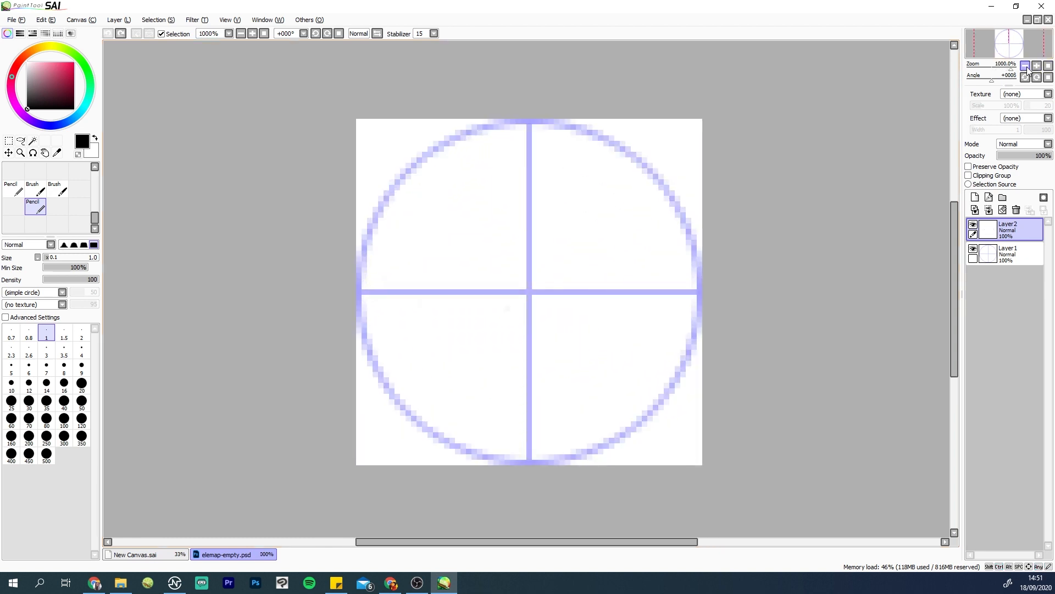
left_click(1026, 65)
left_click(1037, 65)
left_click(1025, 65)
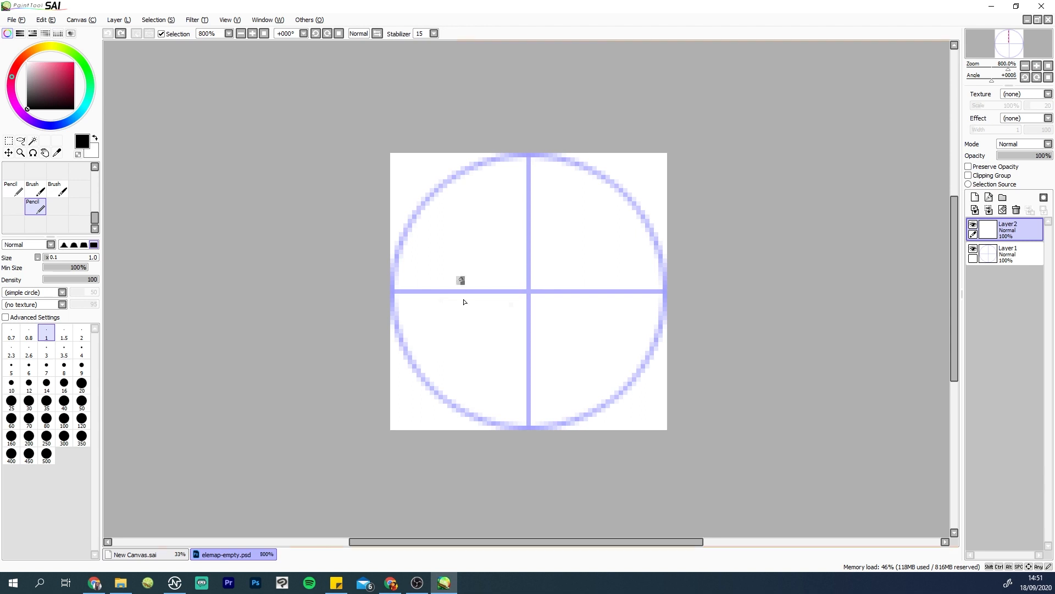
left_click_drag(463, 302, 525, 269)
key("ctrl+z")
mouse_move(462, 280)
left_mouse_down()
mouse_move(548, 270)
mouse_move(449, 293)
mouse_move(589, 281)
left_mouse_up()
key("ctrl+z")
key("ctrl+z")
Step: Paint a solid black horizontal bar over the template's horizontal guide line, spanning most of the circle's width
left_click_drag(418, 288, 599, 278)
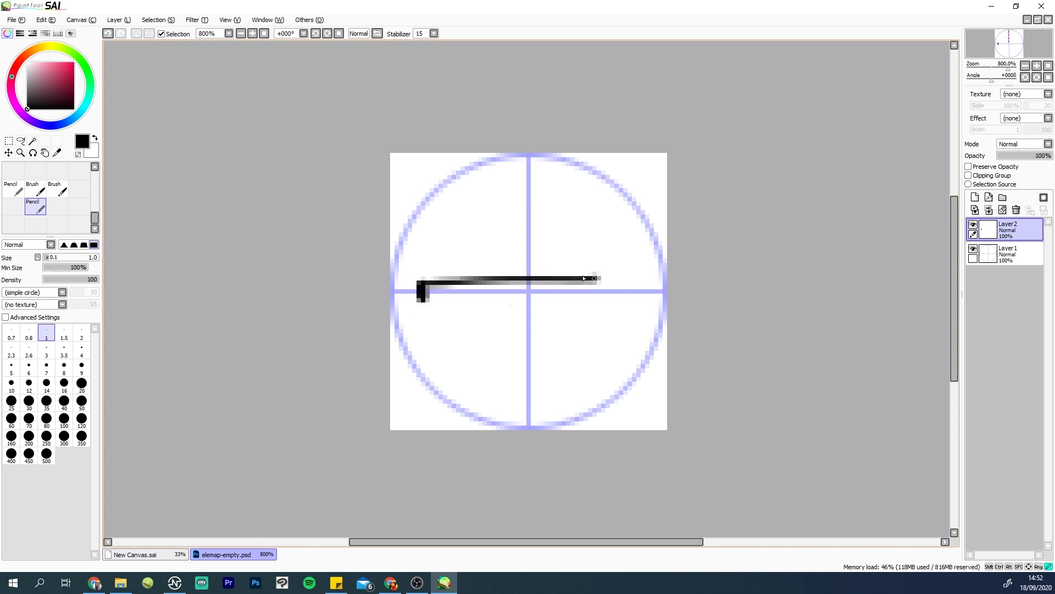
key("ctrl+z")
mouse_move(427, 301)
left_mouse_down()
mouse_move(629, 295)
mouse_move(418, 297)
mouse_move(435, 288)
mouse_move(488, 295)
mouse_move(460, 301)
mouse_move(433, 300)
mouse_move(559, 294)
mouse_move(457, 286)
mouse_move(501, 282)
mouse_move(437, 297)
mouse_move(593, 290)
mouse_move(619, 279)
mouse_move(632, 293)
mouse_move(553, 290)
mouse_move(625, 297)
mouse_move(631, 282)
mouse_move(632, 301)
mouse_move(421, 306)
mouse_move(422, 320)
mouse_move(419, 296)
mouse_move(421, 308)
mouse_move(646, 296)
left_mouse_up()
key("ctrl+z")
key("ctrl+z")
mouse_move(501, 310)
left_mouse_down()
mouse_move(612, 309)
mouse_move(524, 287)
left_mouse_up()
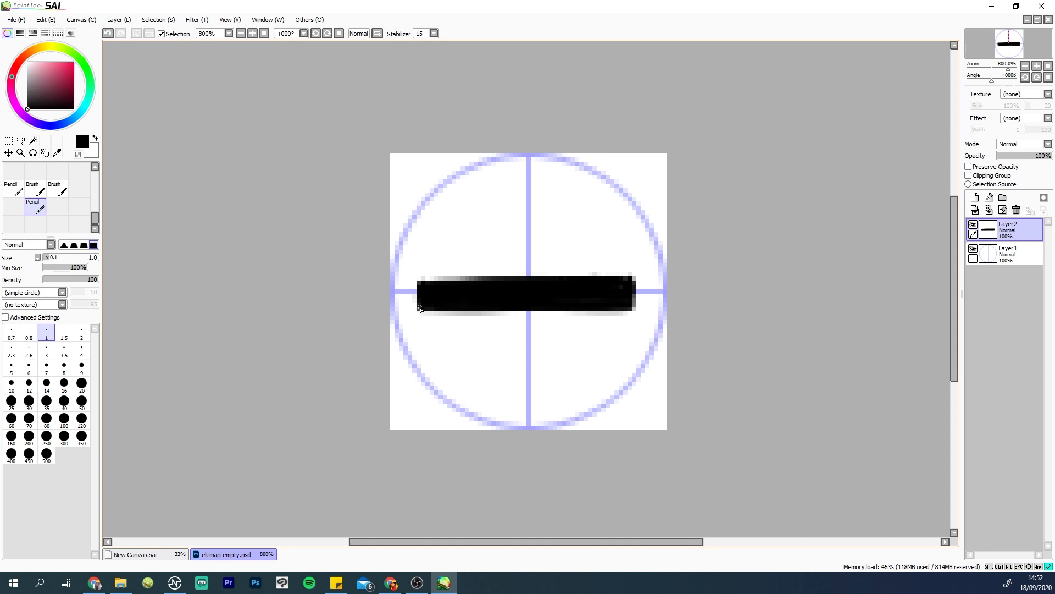
Step: Try small curved pencil marks above and below the black bar and undo them
left_click(1025, 66)
left_click(1025, 65)
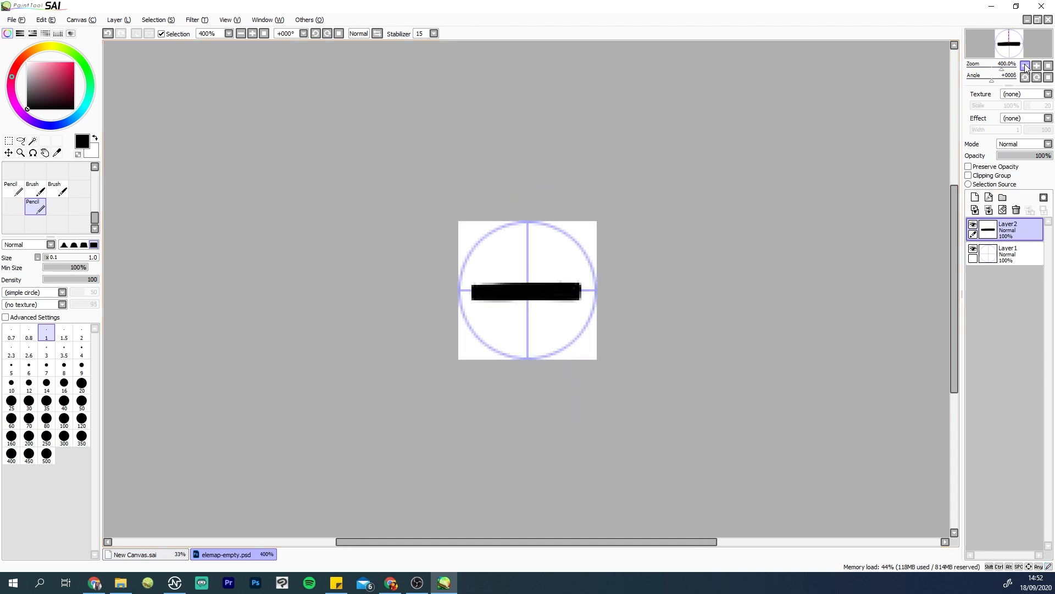
left_click(1025, 65)
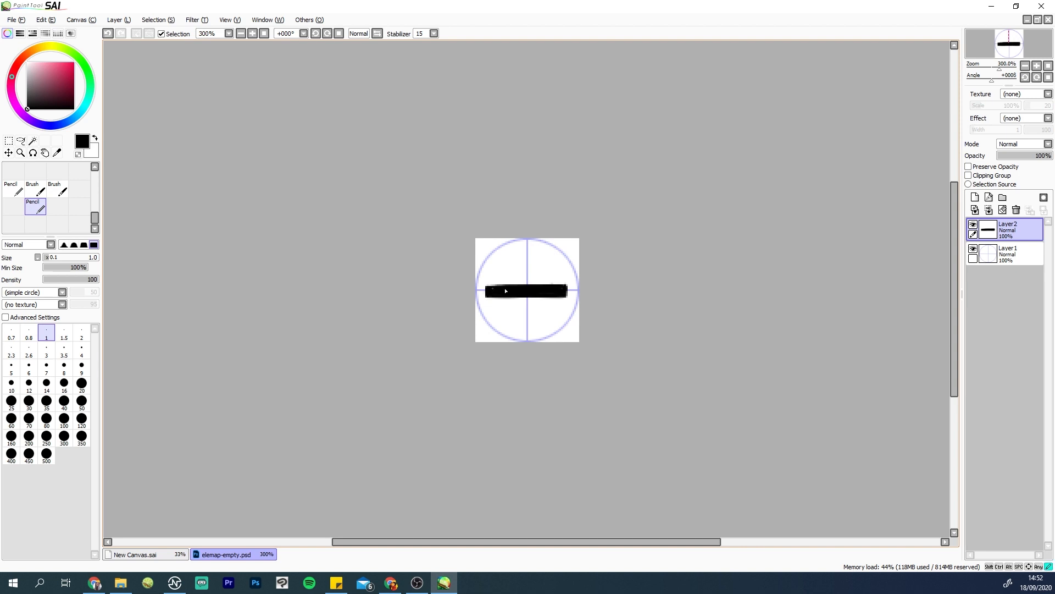
key("ctrl+z")
key("ctrl+y")
key("ctrl+z")
mouse_move(533, 269)
left_mouse_down()
mouse_move(518, 327)
mouse_move(565, 295)
left_mouse_up()
key("ctrl+z")
left_click_drag(497, 271, 542, 265)
left_click_drag(515, 265, 511, 274)
left_click_drag(509, 312, 549, 301)
key("ctrl+z")
key("ctrl+z")
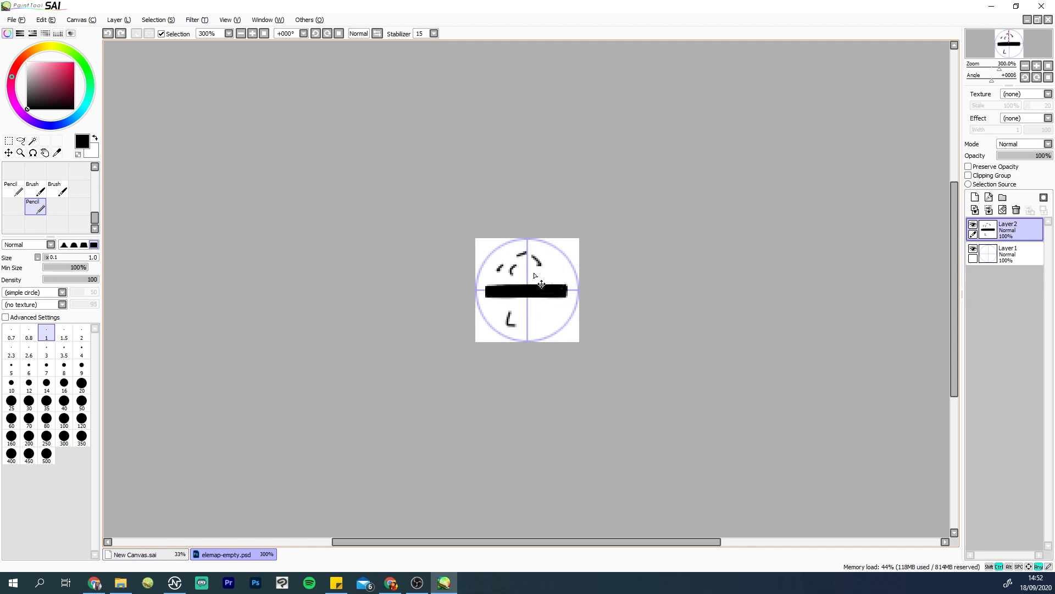
key("ctrl+z")
key("ctrl+z")
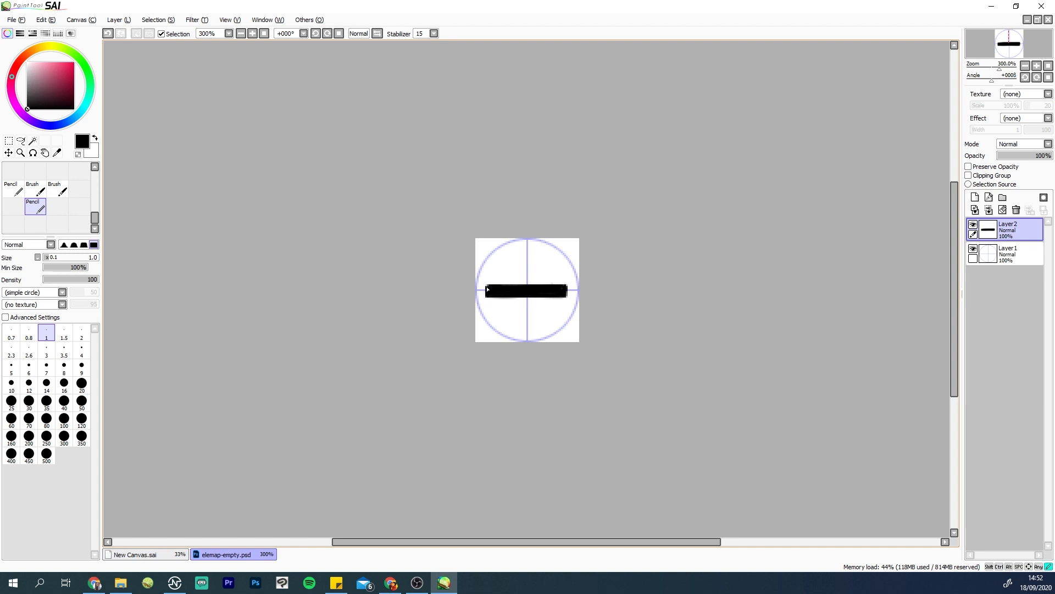
Step: Try a pencil stroke along the black bar's upper edge and undo it
key("ctrl+z")
left_click_drag(489, 286, 533, 285)
key("ctrl+z")
Step: Start saving the canvas under a new name, with BMP (*.bmp) as the file type and quadrado as the name
left_click(13, 21)
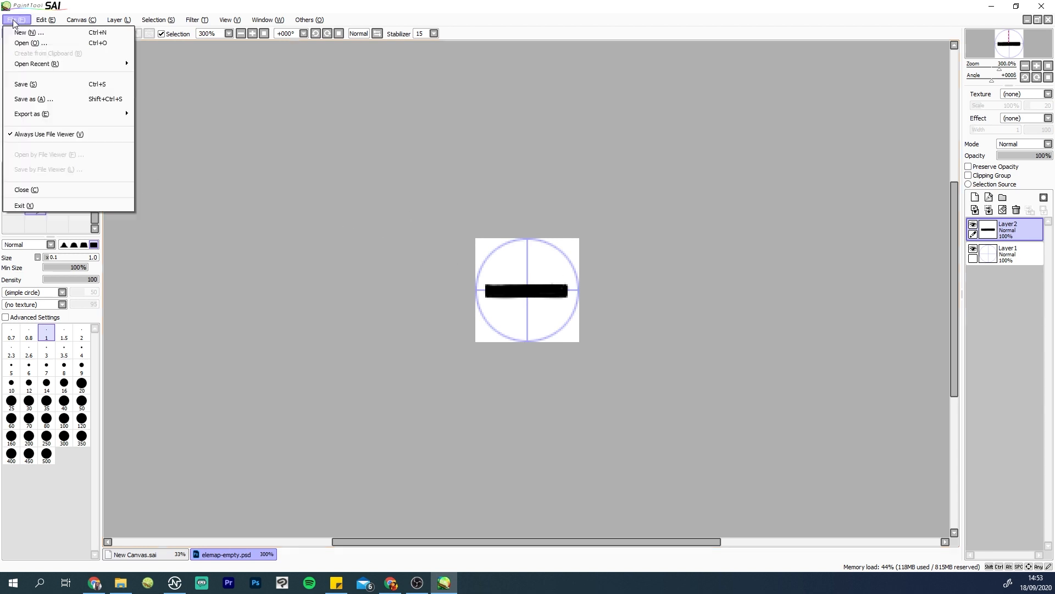
left_click(40, 102)
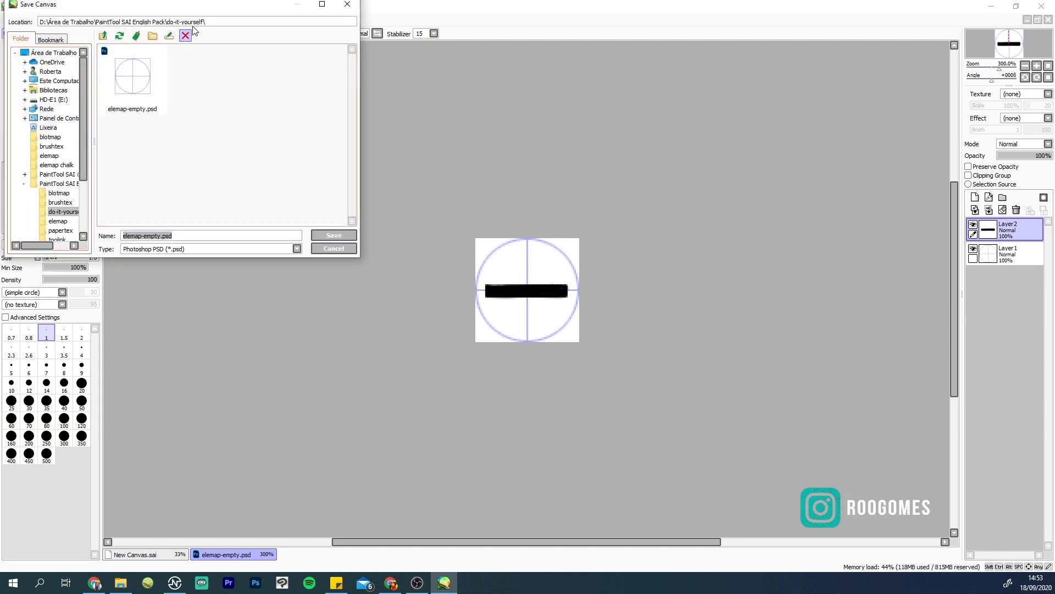
left_click_drag(218, 14, 390, 84)
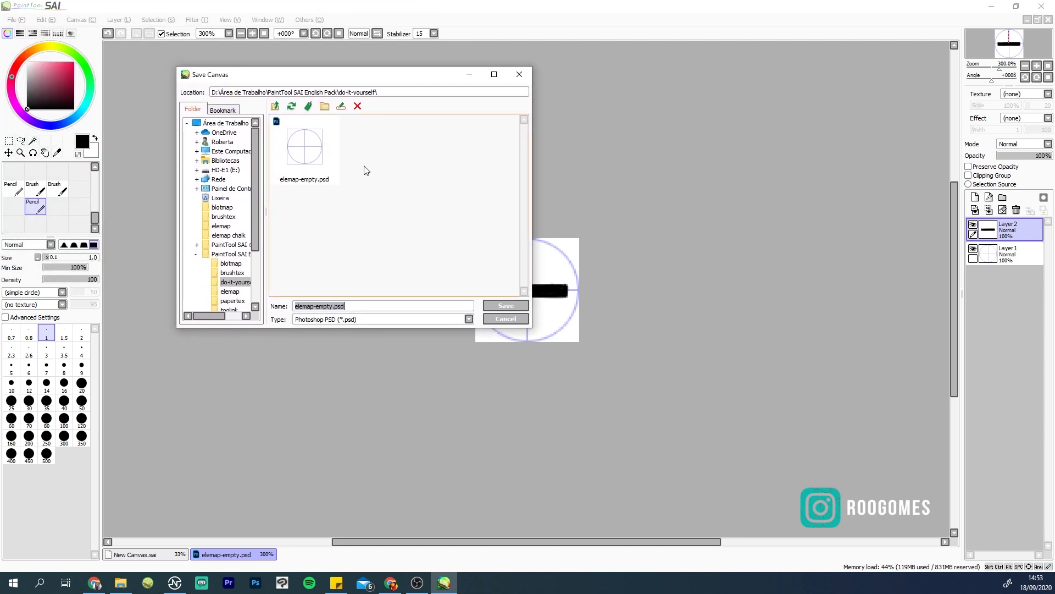
left_click(348, 320)
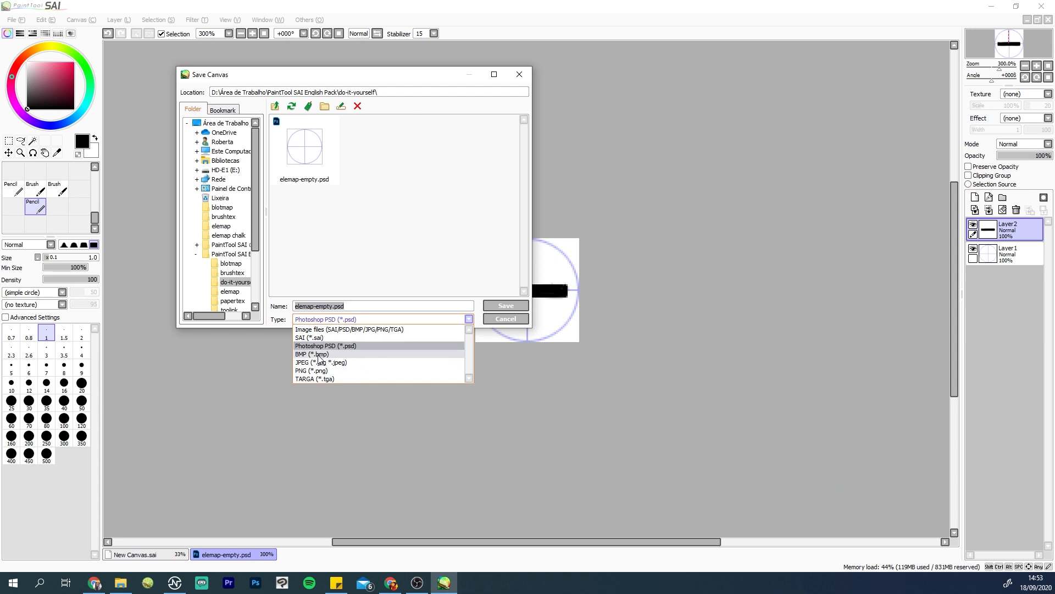
left_click(307, 354)
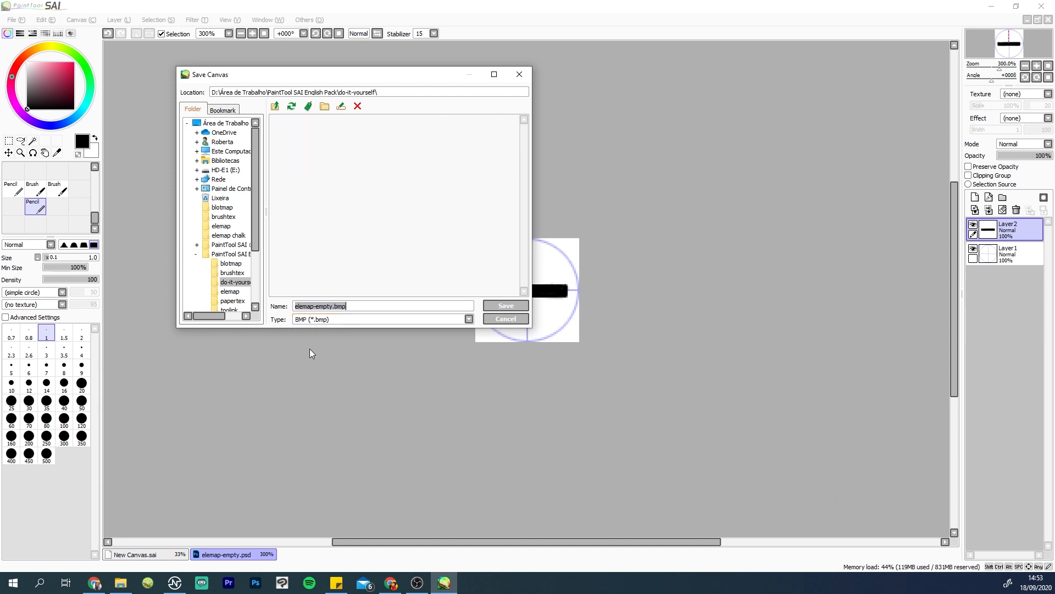
left_click(362, 306)
left_click_drag(332, 307, 295, 307)
type("quadrado")
Step: Save quadrado.bmp in the elemap folder of PaintTool SAI English Pack, keeping the BMP file type
left_click(275, 105)
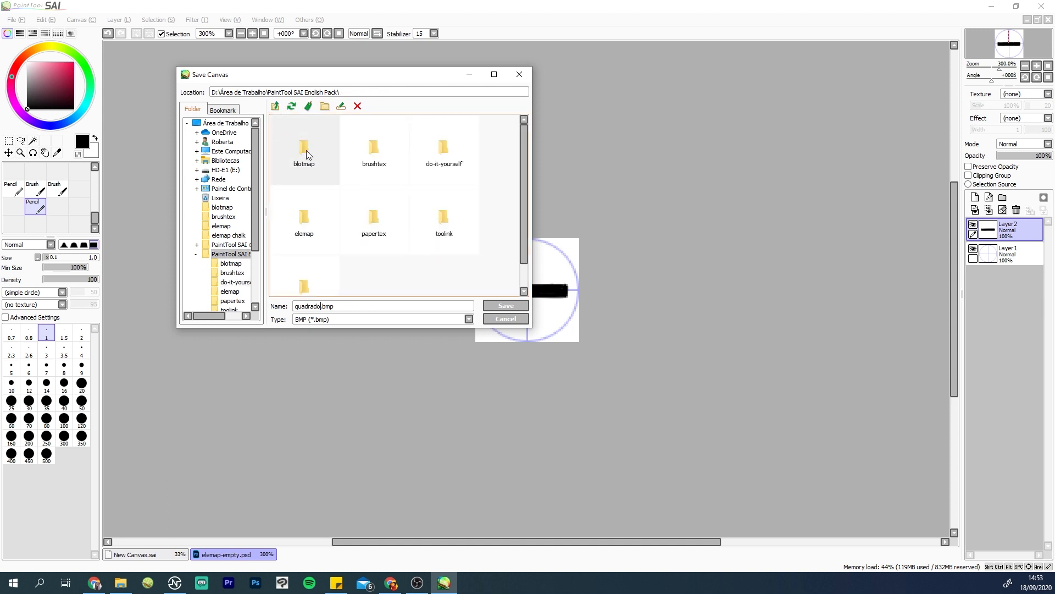
double_click(322, 220)
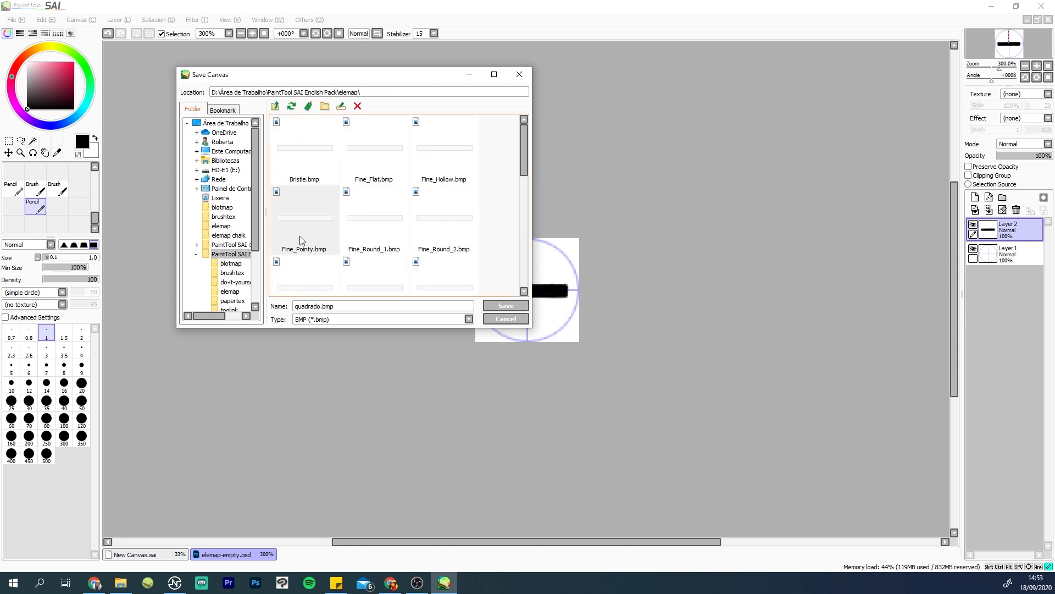
scroll(418, 214, "down", 8)
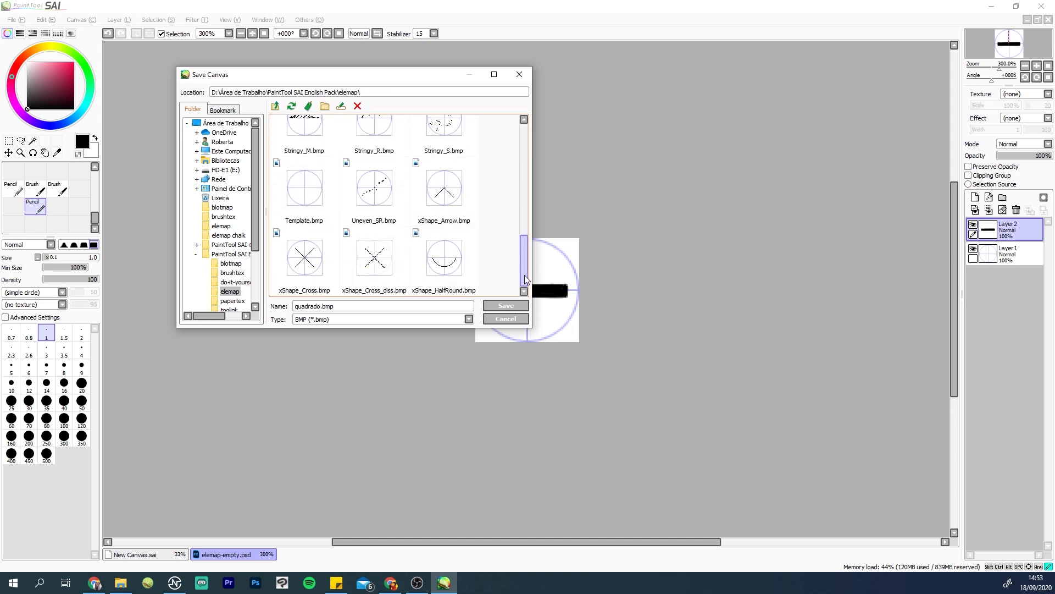
left_click(339, 320)
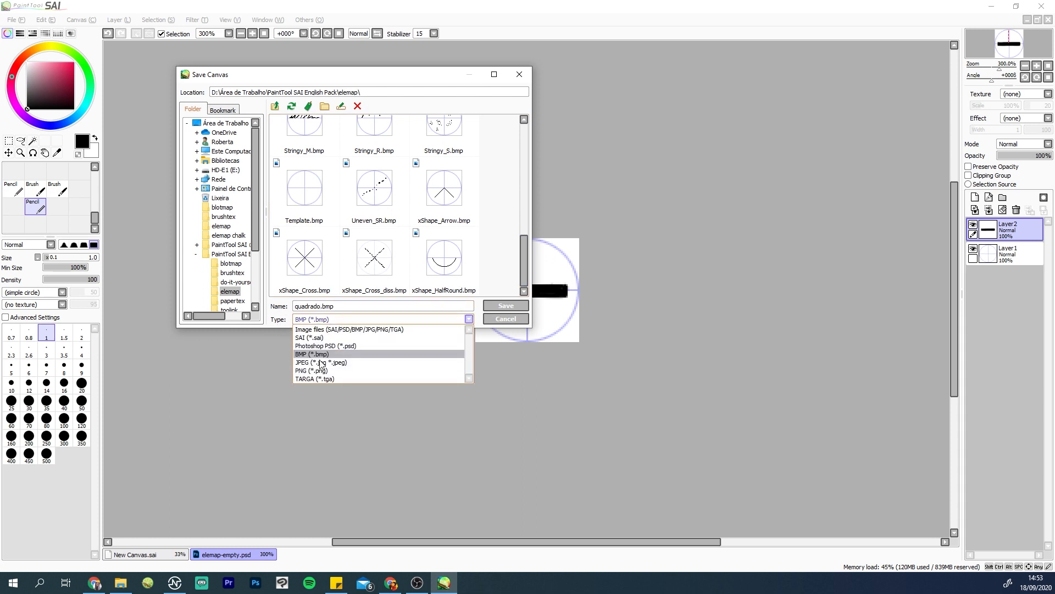
left_click(302, 356)
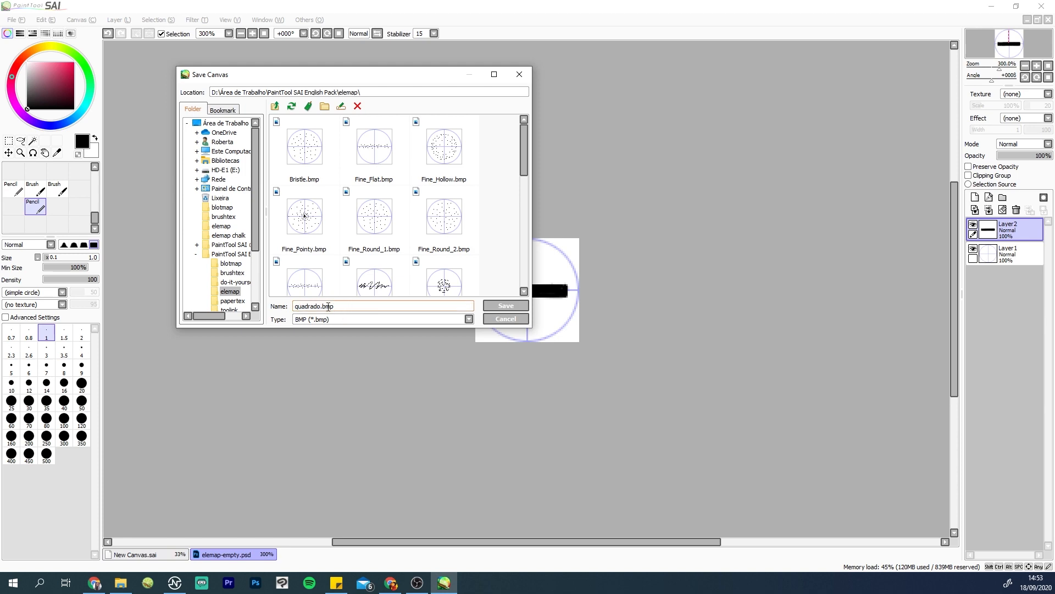
key("Return")
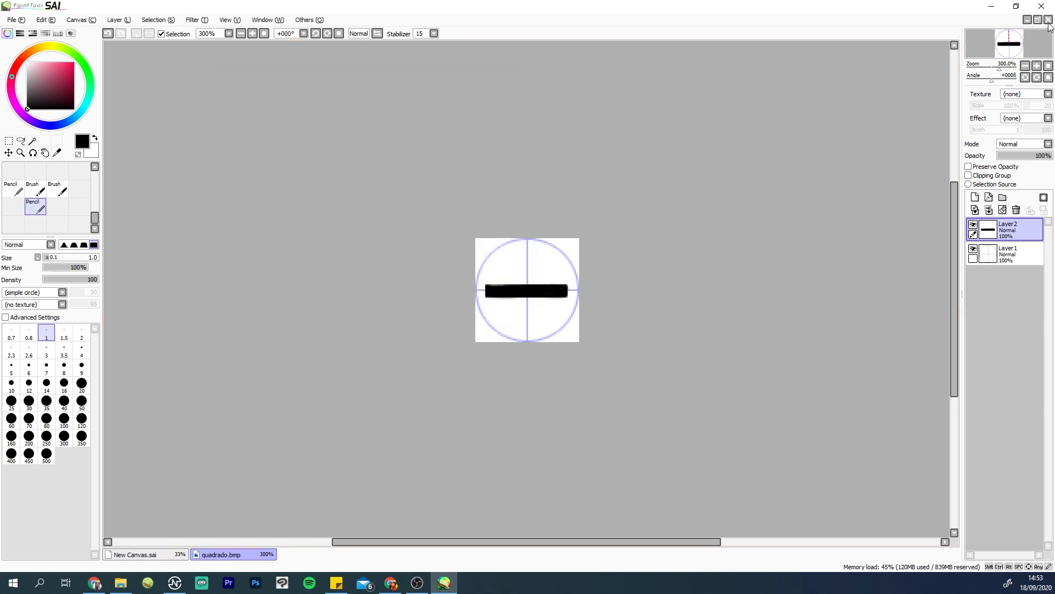
Step: Close the quadrado.bmp canvas and select the quadrado image in the elemap folder in File Explorer
left_click(1048, 20)
left_click(565, 334)
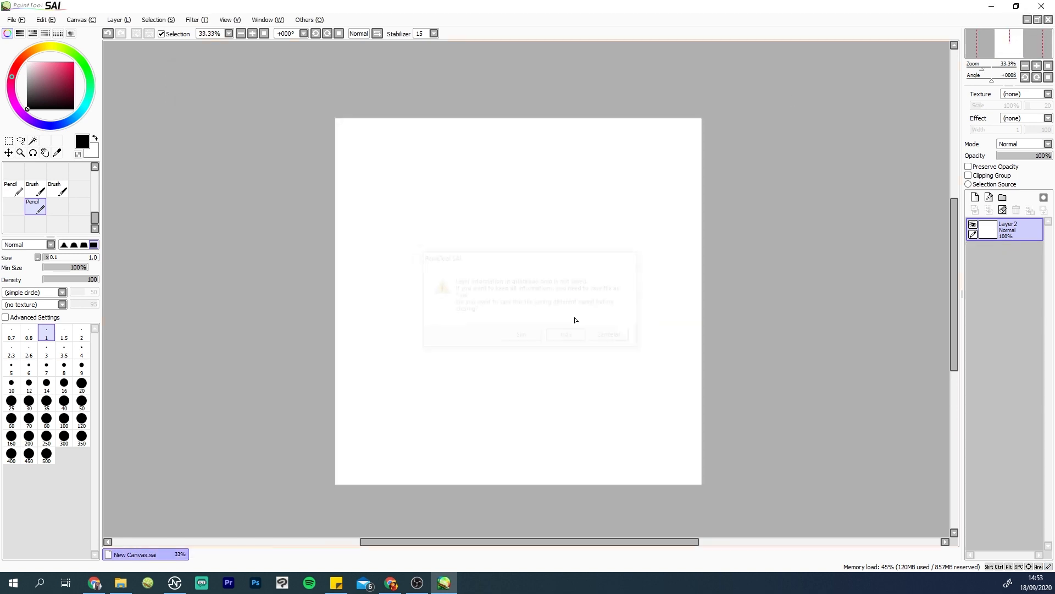
key("alt+Tab")
left_click(754, 261)
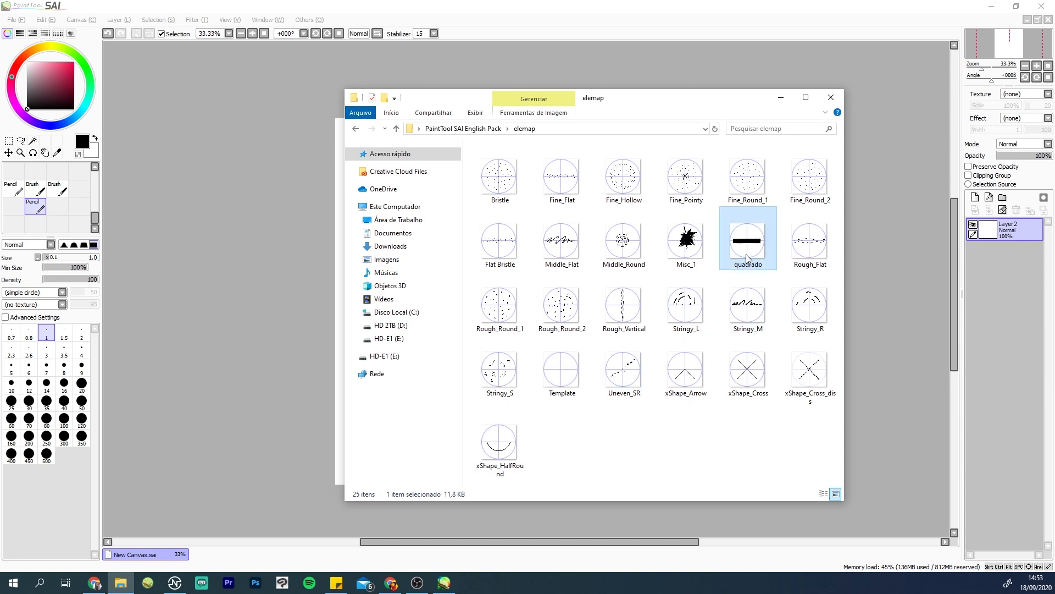
Step: Close PaintTool SAI without saving the new canvas and restart it from the PaintTool SAI English Pack folder
left_click(1041, 5)
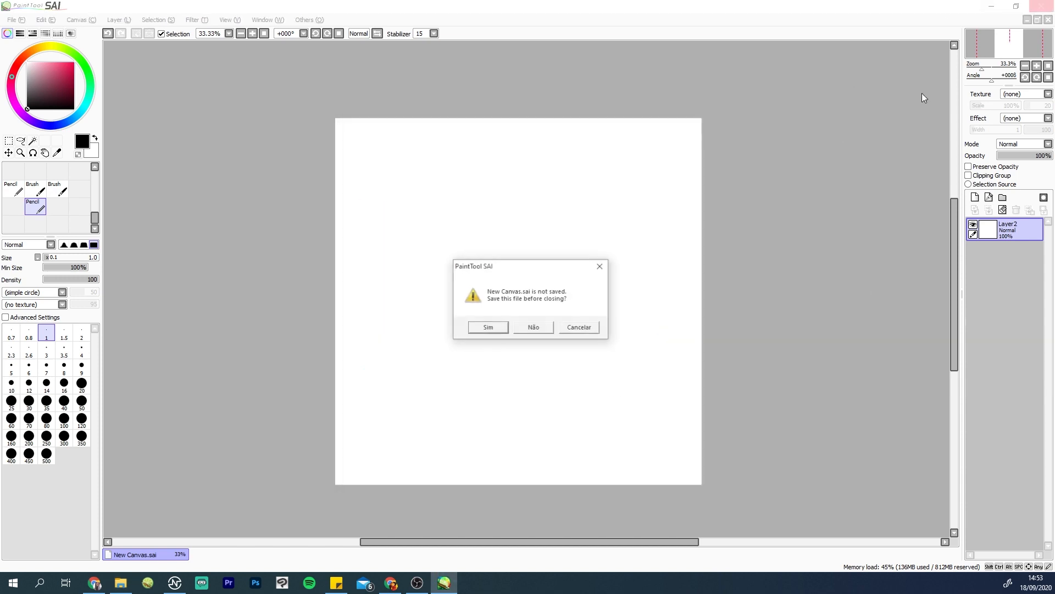
left_click(529, 331)
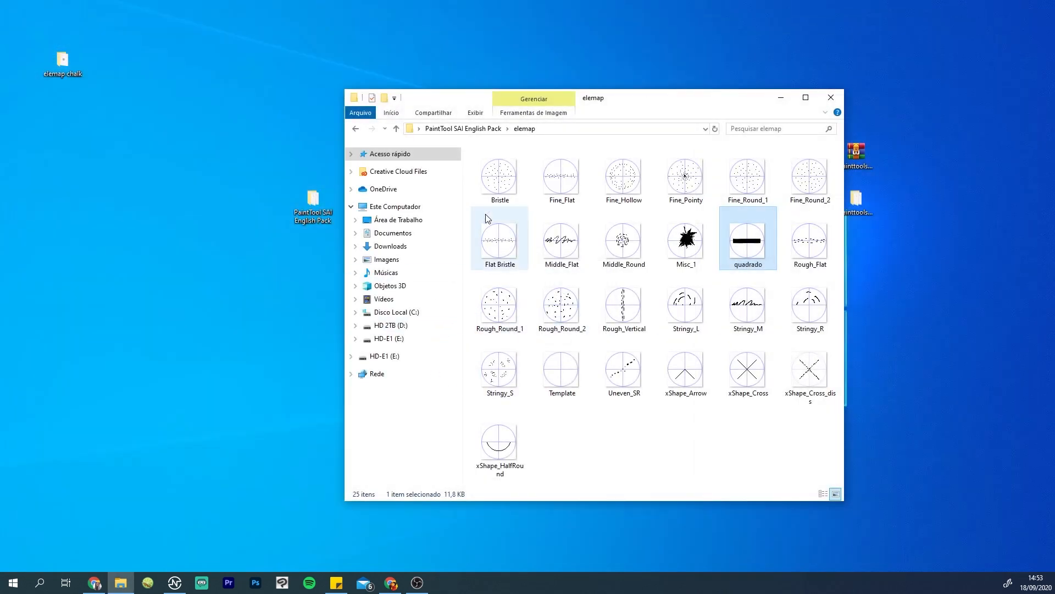
key("alt+Left")
double_click(492, 354)
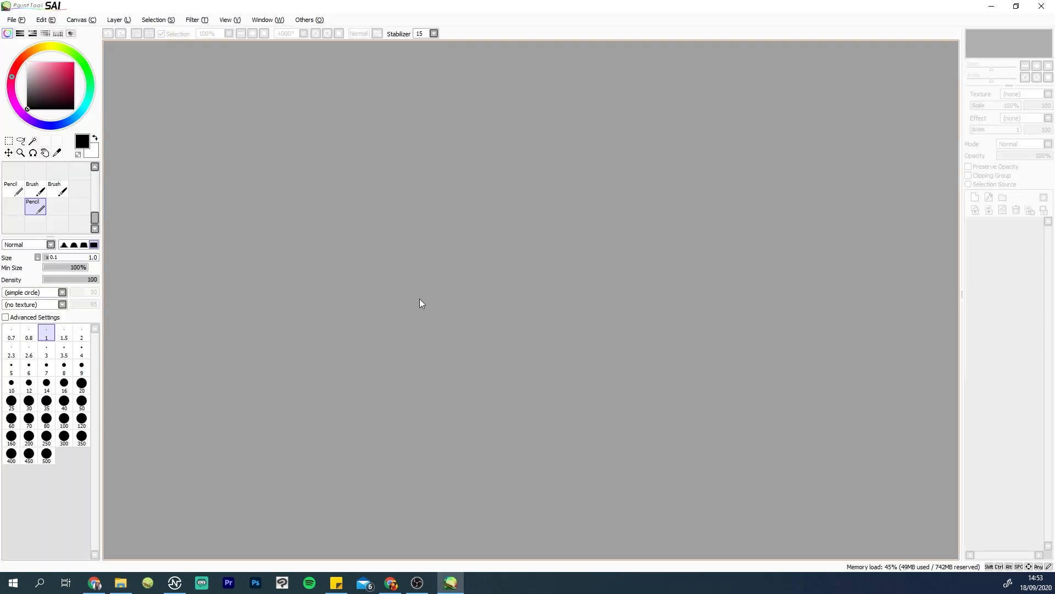
Step: Select the first Pencil tool and create a new 2000 x 2000 pixel canvas at 300 pixel/inch
left_click(13, 188)
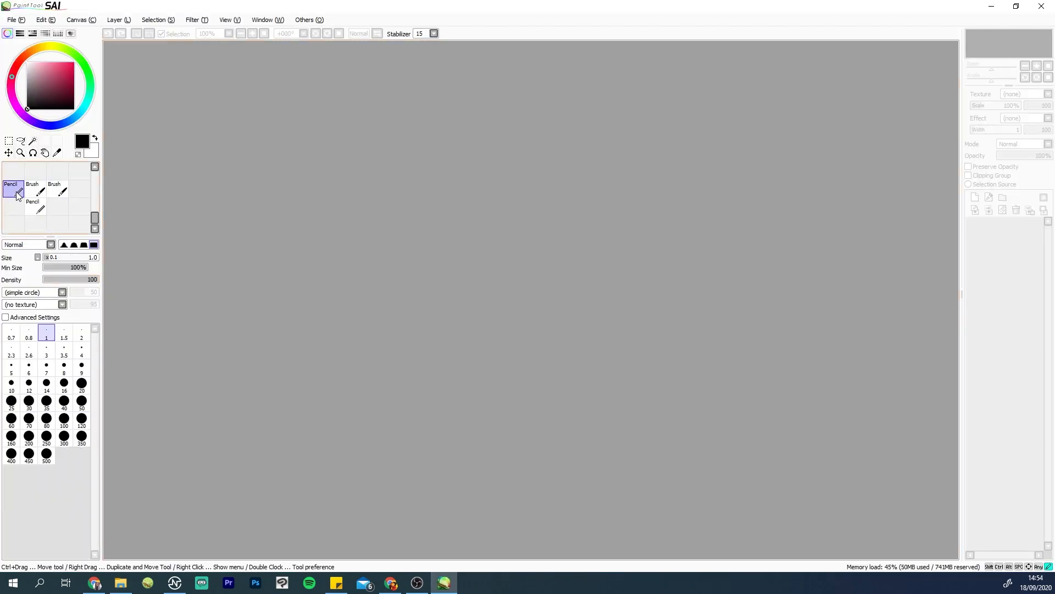
left_click(17, 20)
left_click(22, 29)
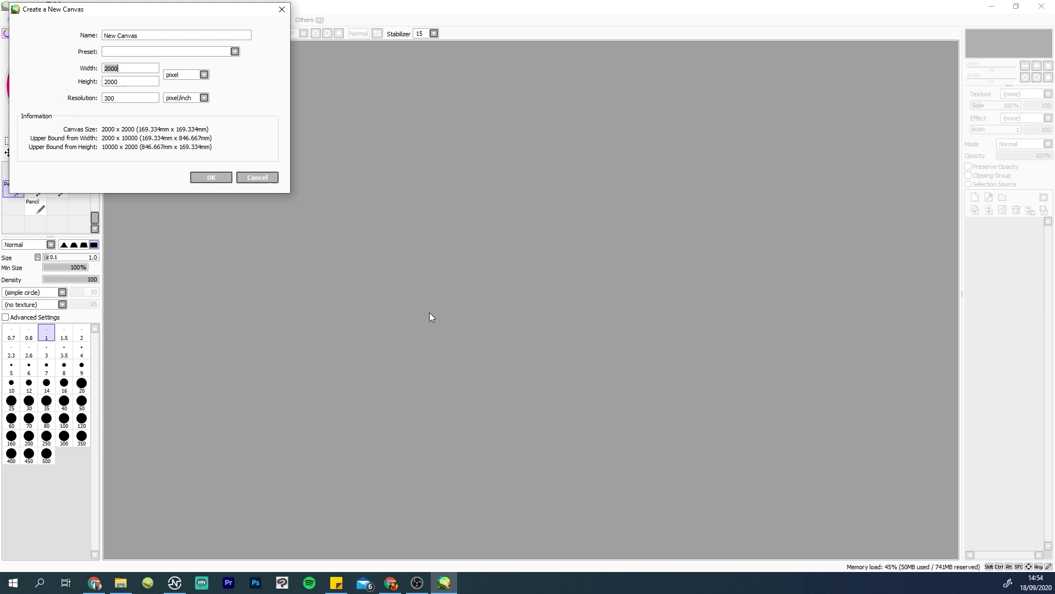
left_click(205, 176)
Step: Make a short test stroke, set the pencil size to 20 and look for quadrado in the brush shape list
left_click_drag(470, 241, 459, 249)
left_click(85, 389)
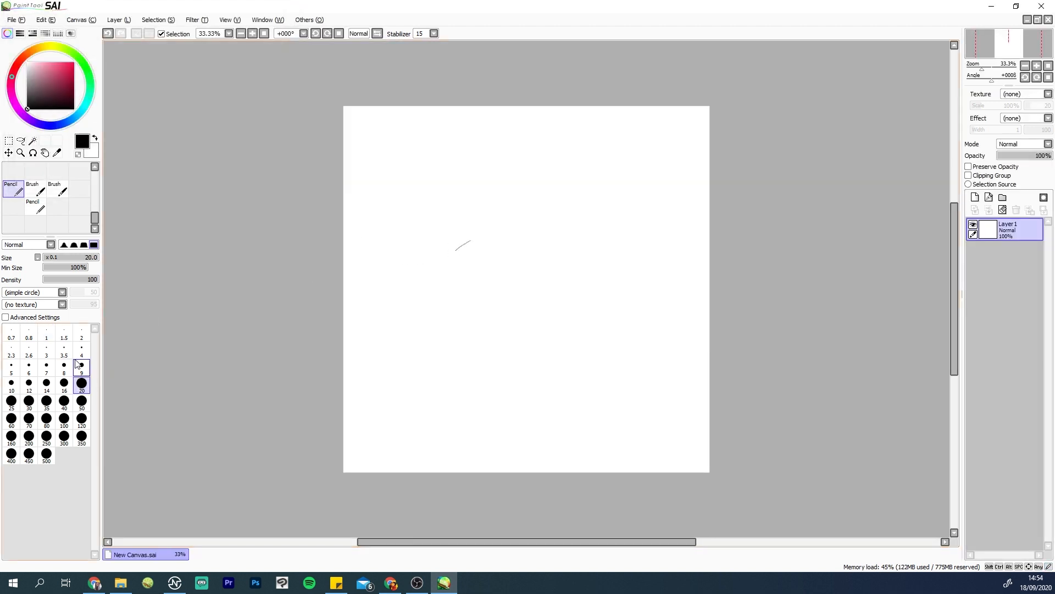
left_click(62, 292)
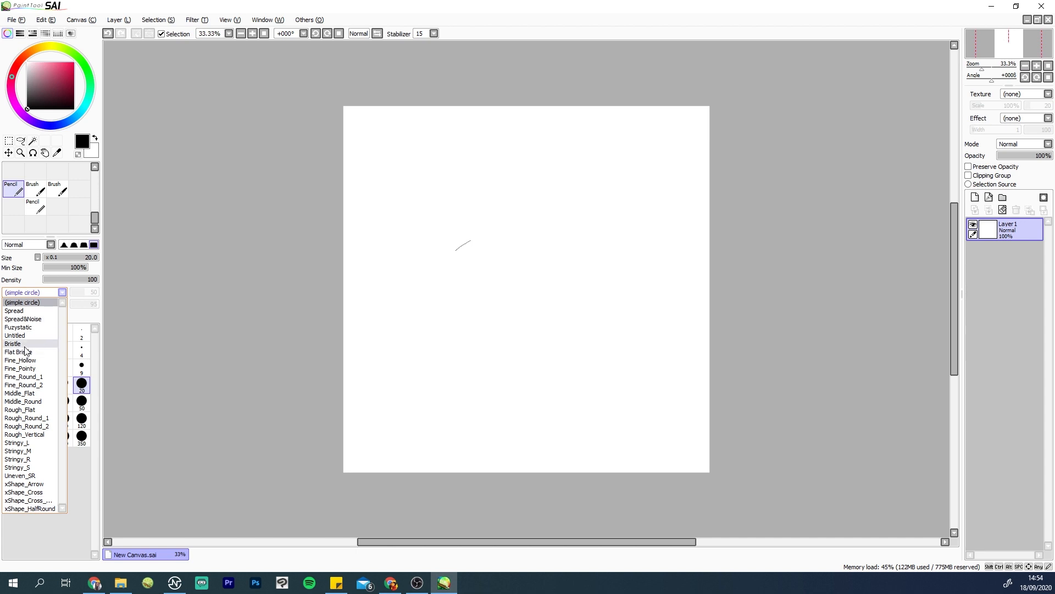
left_click(61, 293)
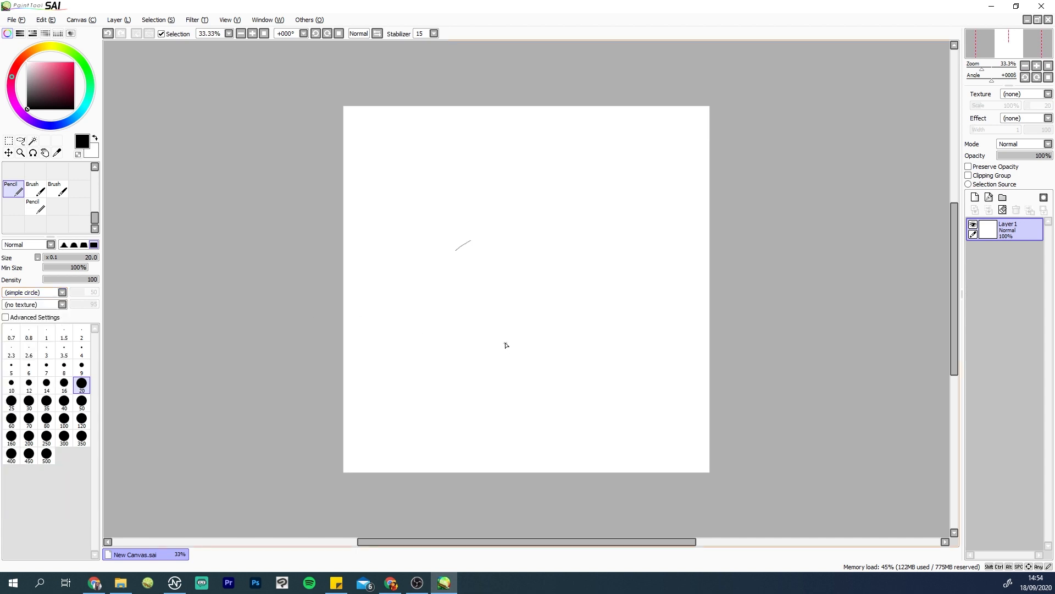
Step: Close PaintTool SAI without saving and open the brushform configuration file from the PaintTool SAI English Pack folder
left_click(1041, 6)
left_click(534, 328)
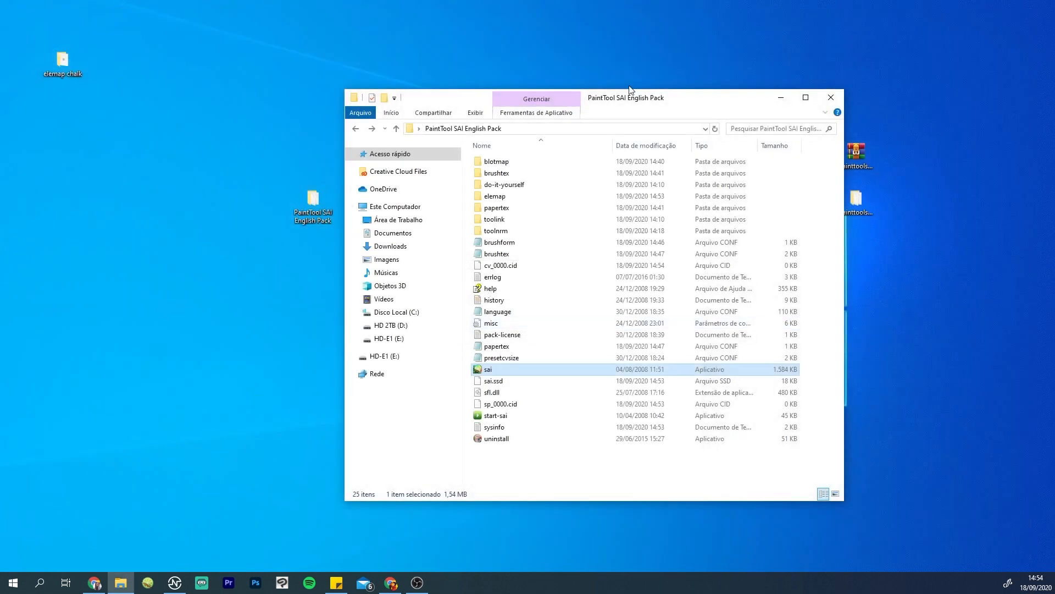
left_click_drag(691, 104, 616, 108)
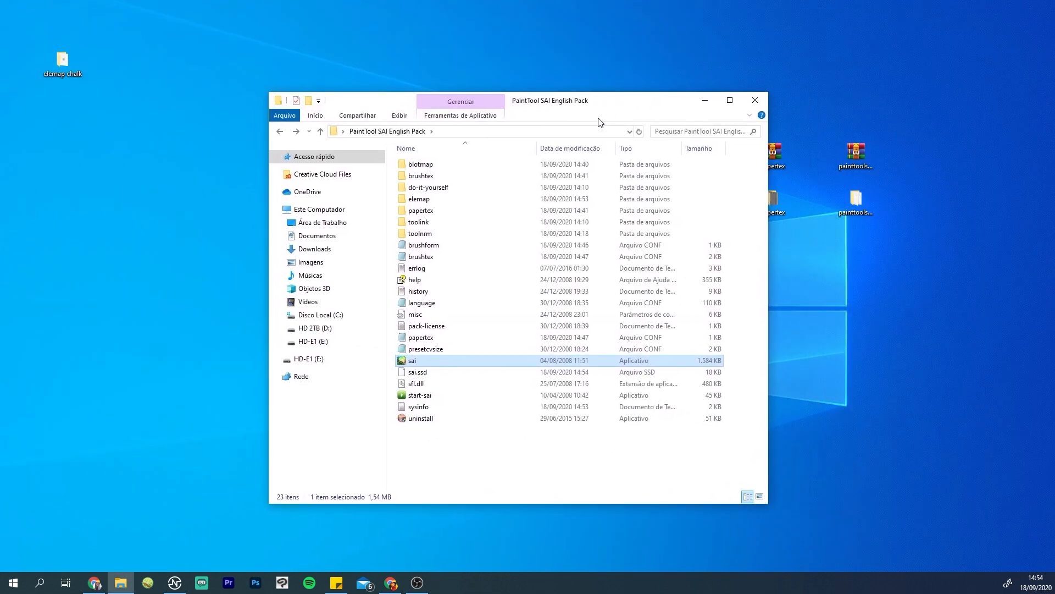
left_click(428, 202)
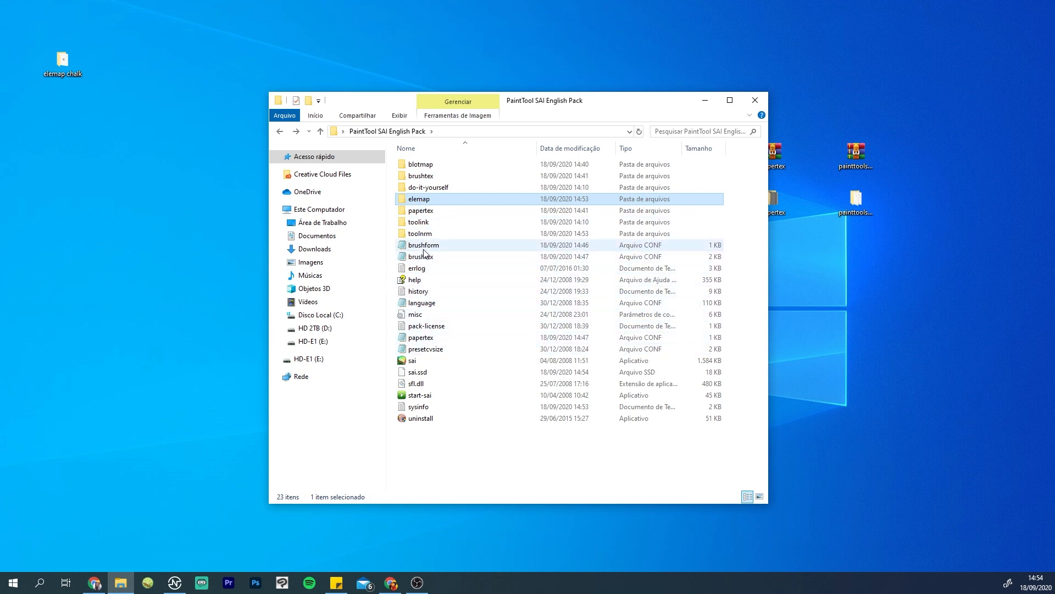
left_click(427, 244)
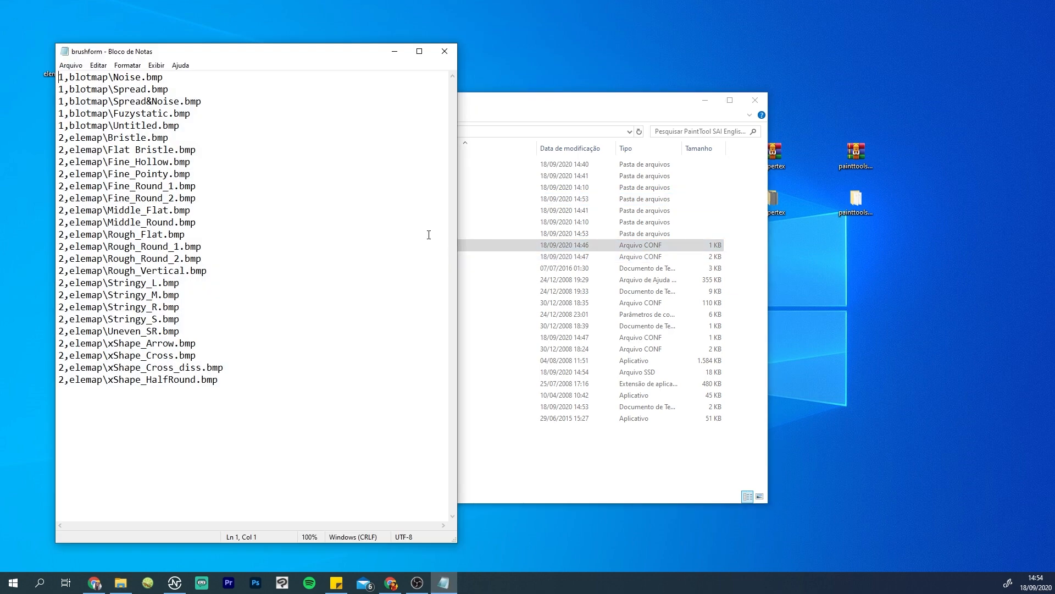
Step: Copy the "2,elemap\" prefix from the last line, xShape_HalfRound.bmp, of the brushform file
left_click_drag(322, 59, 608, 70)
left_click_drag(409, 208, 416, 209)
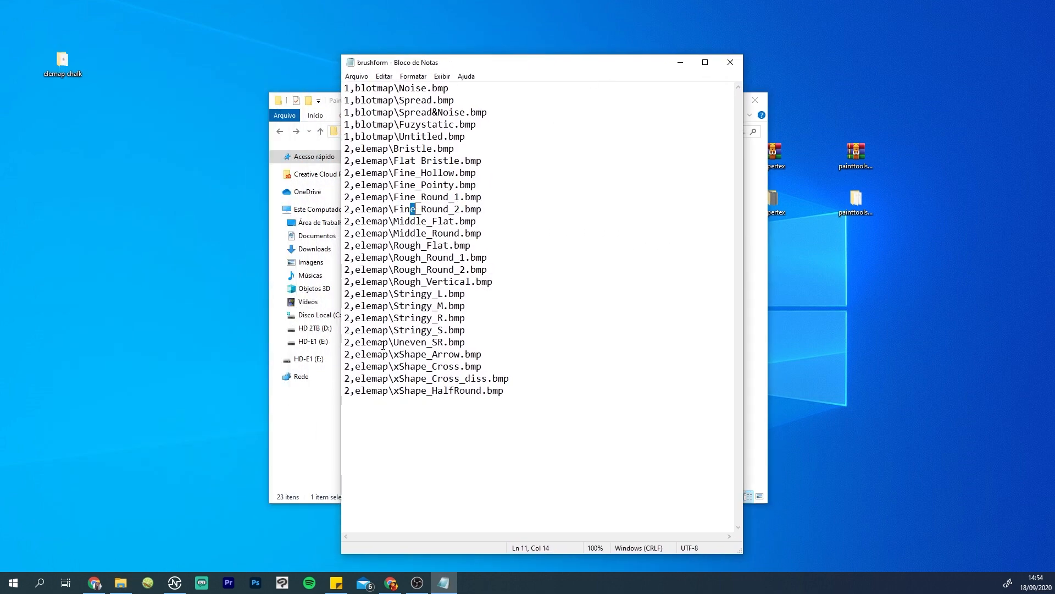
left_click_drag(394, 388, 334, 392)
key("ctrl+c")
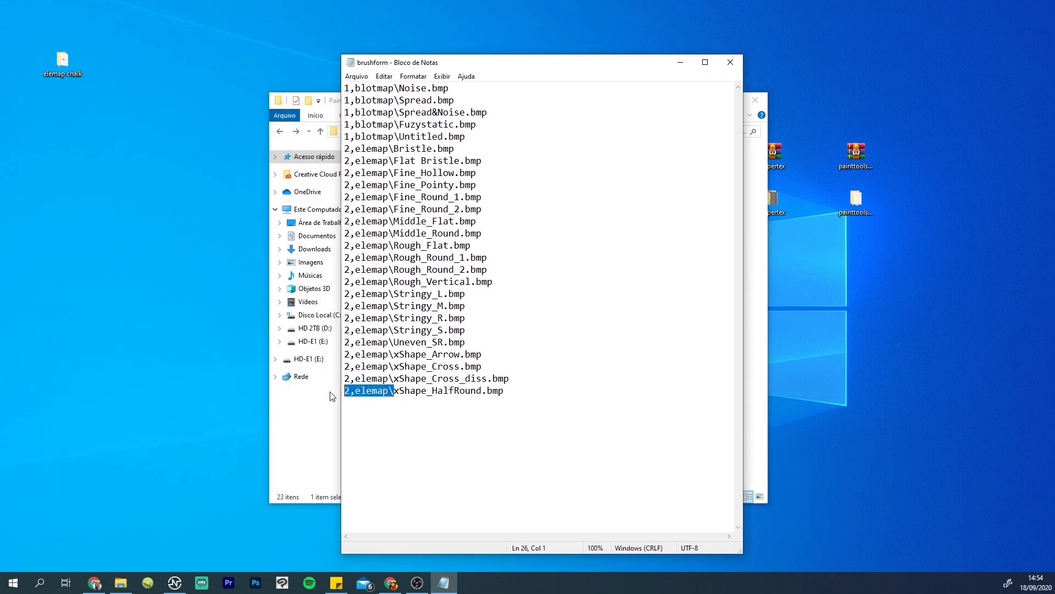
Step: Add the line "2,elemap\quadrado.bmp" at the end of the brushform file, save it and close it
left_click(372, 401)
key("ctrl+v")
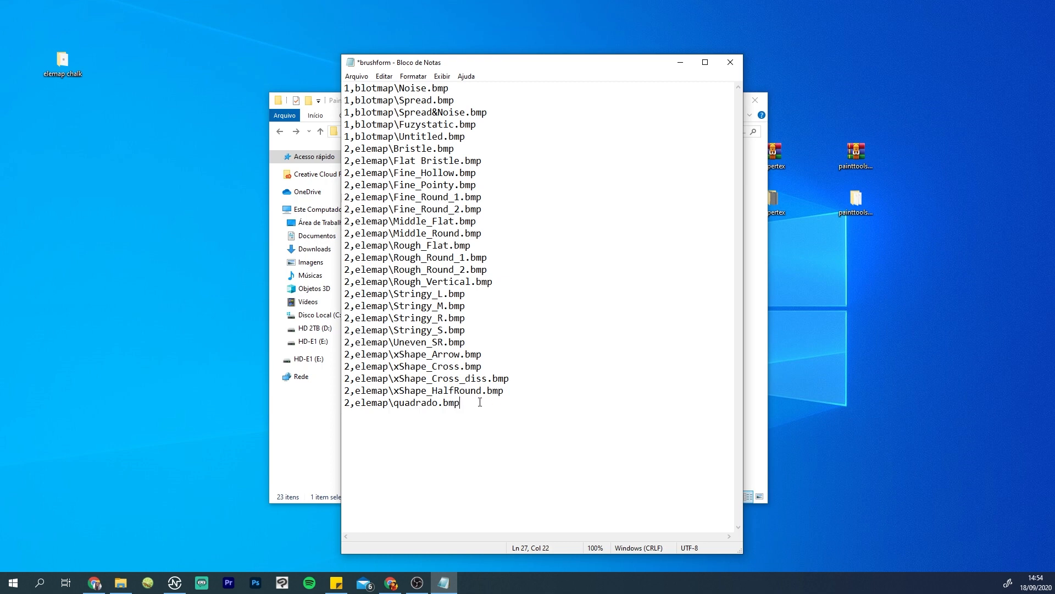
left_click(356, 76)
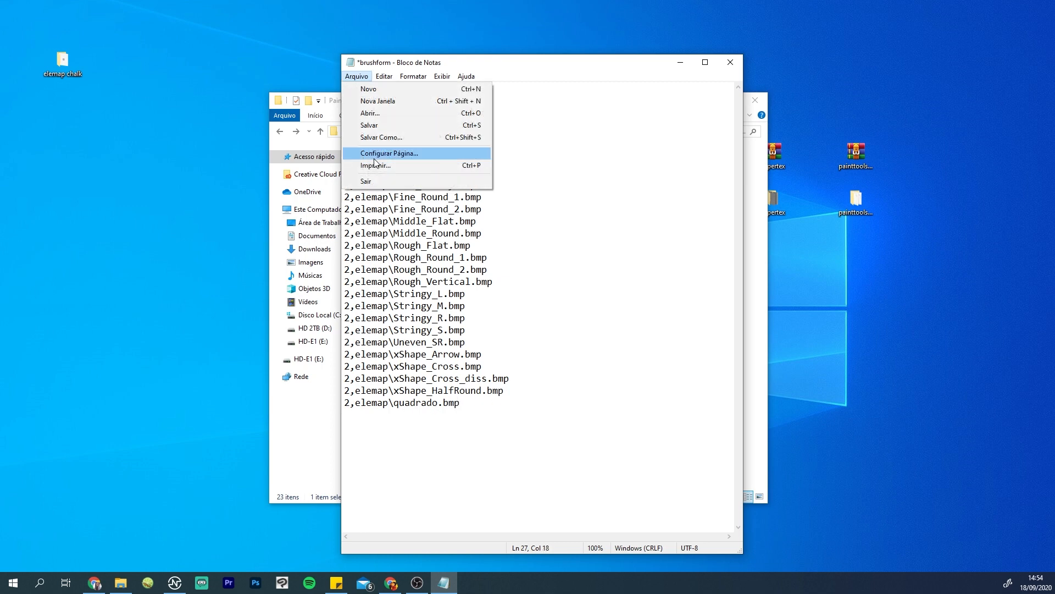
left_click(374, 126)
left_click(730, 62)
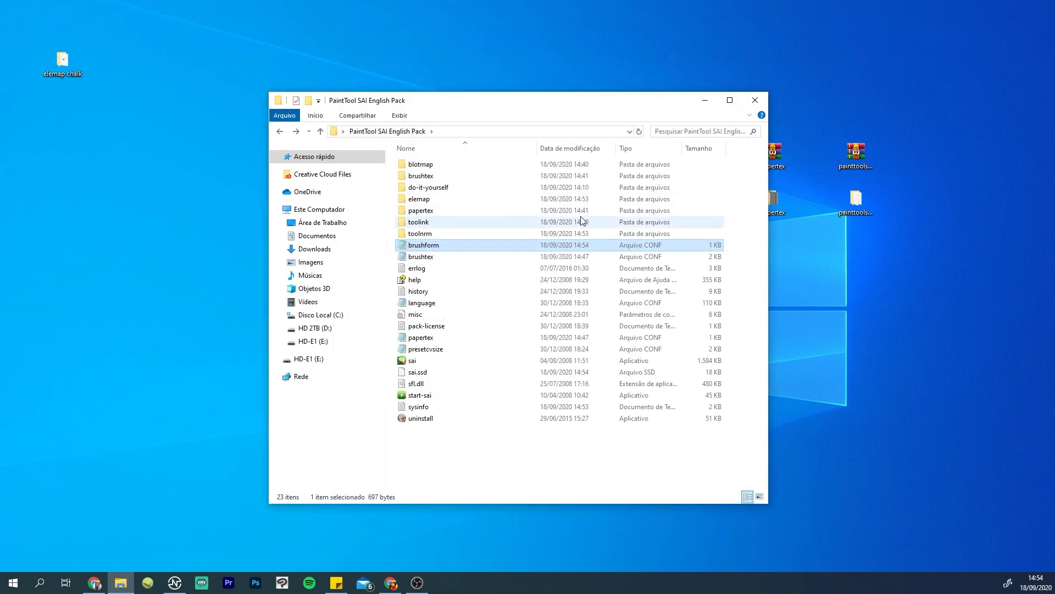
Step: Launch PaintTool SAI from its program folder and create a new 2000 x 2000 pixel canvas
double_click(411, 361)
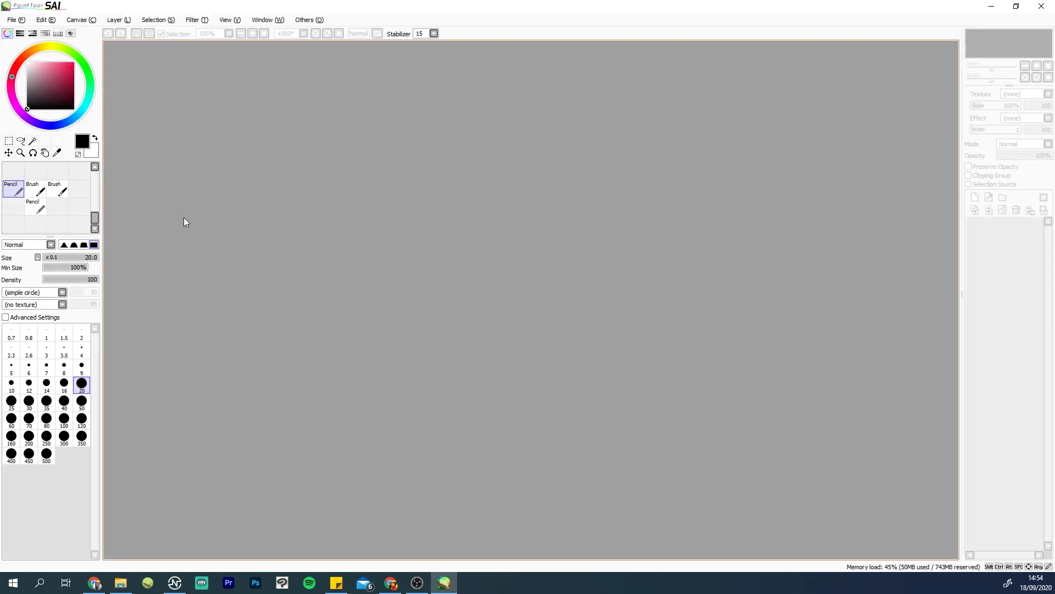
left_click(16, 21)
left_click(24, 32)
left_click(210, 177)
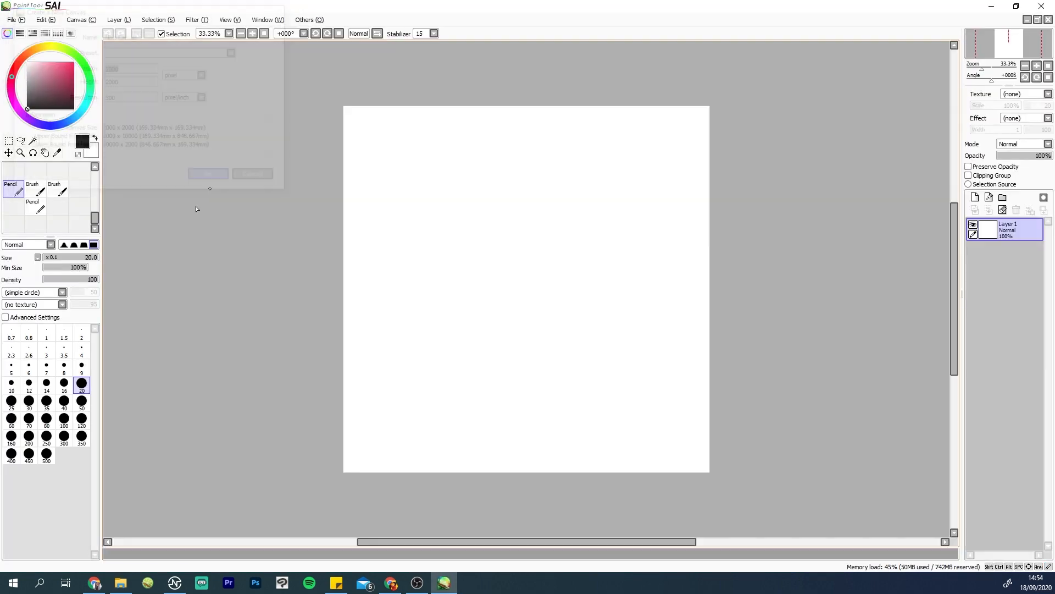
Step: Make two test strokes with the simple circle pencil and undo each one
mouse_move(417, 285)
left_mouse_down()
mouse_move(466, 323)
mouse_move(516, 315)
left_mouse_up()
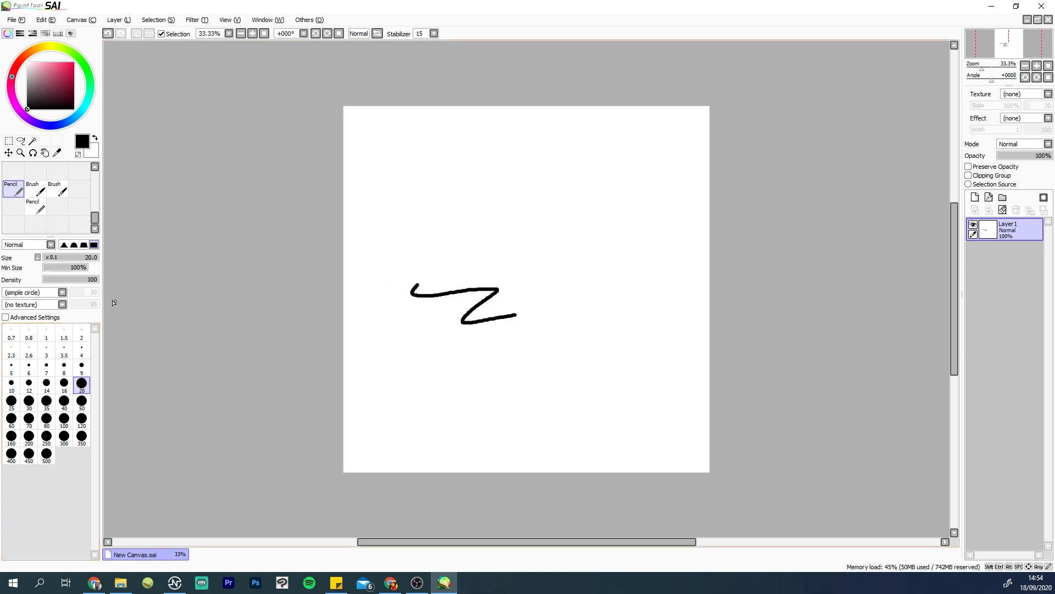
key("ctrl+z")
mouse_move(512, 265)
left_mouse_down()
mouse_move(610, 273)
mouse_move(601, 258)
left_mouse_up()
key("ctrl+z")
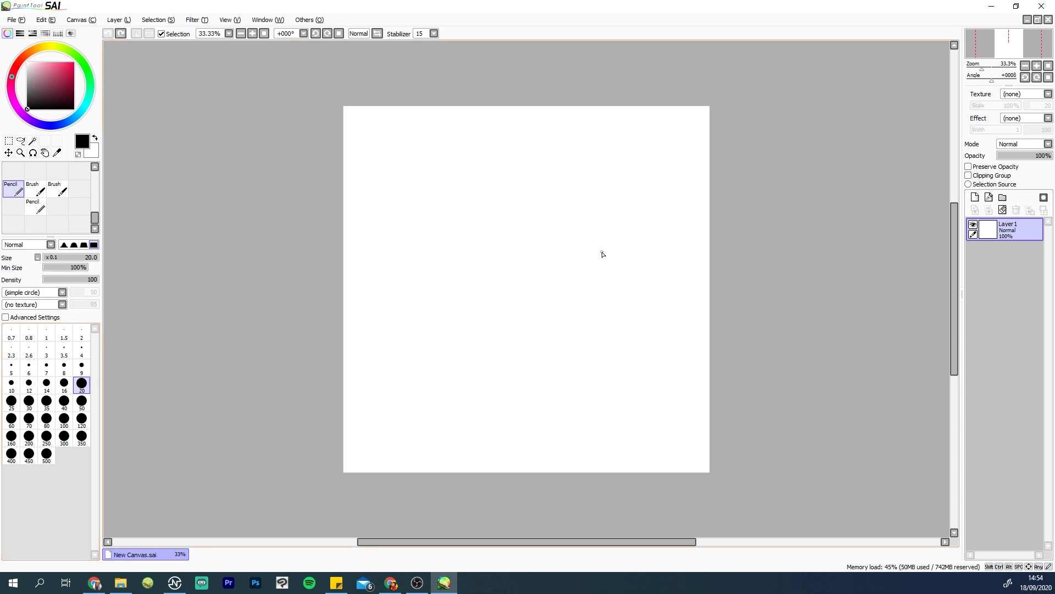
Step: Choose quadrado as the pencil's brush shape and paint a short vertical test stroke
left_click(62, 293)
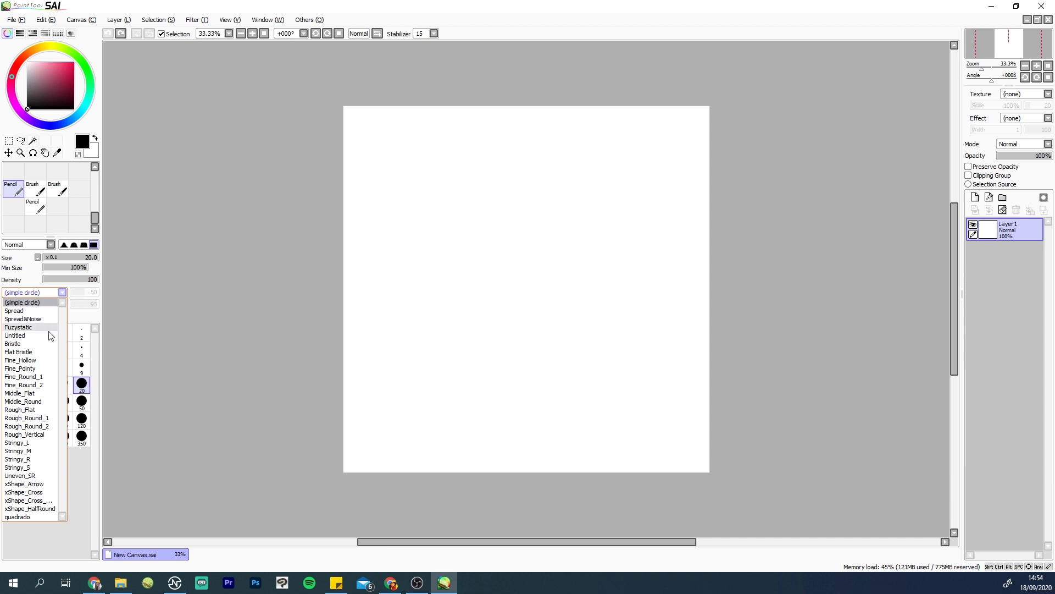
left_click(37, 517)
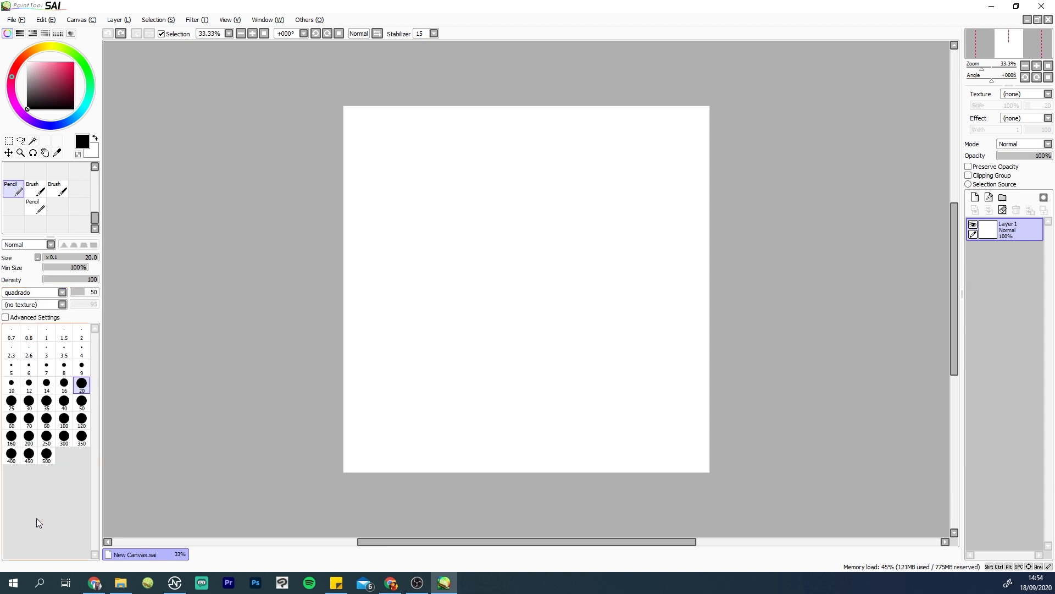
left_click_drag(504, 236, 510, 288)
Step: Reselect the quadrado Pencil, set its size to 50 and paint a vertical stroke and several zigzag strokes
key("e")
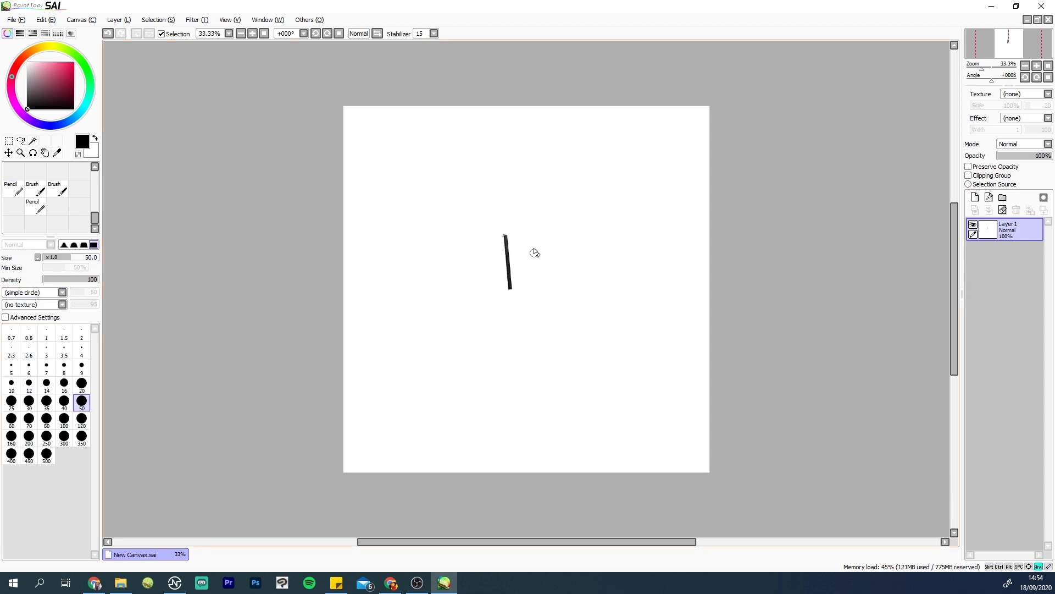
key("n")
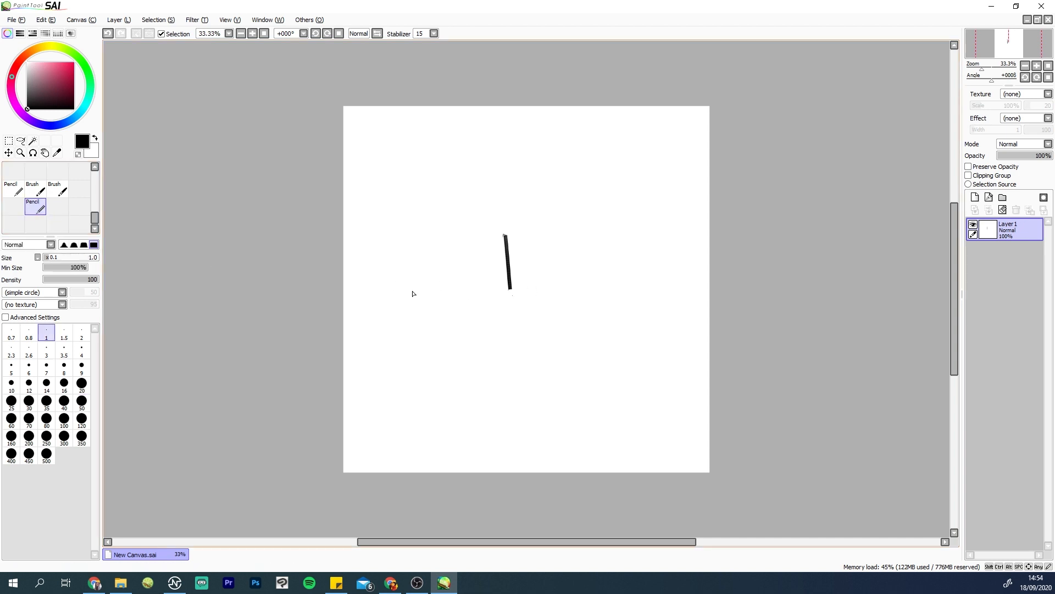
left_click(22, 193)
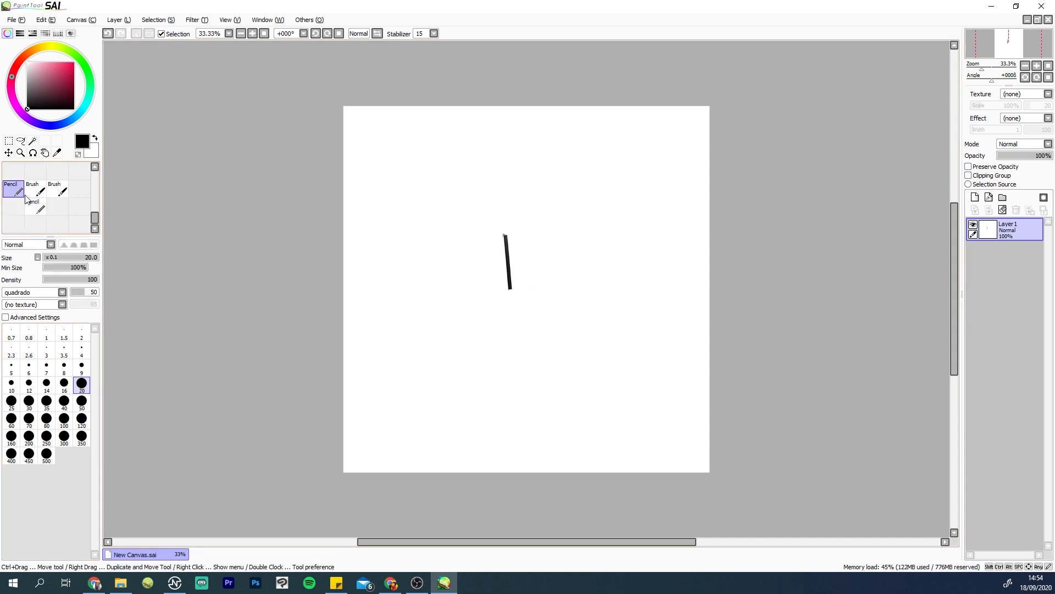
left_click(82, 400)
left_click_drag(564, 238, 565, 322)
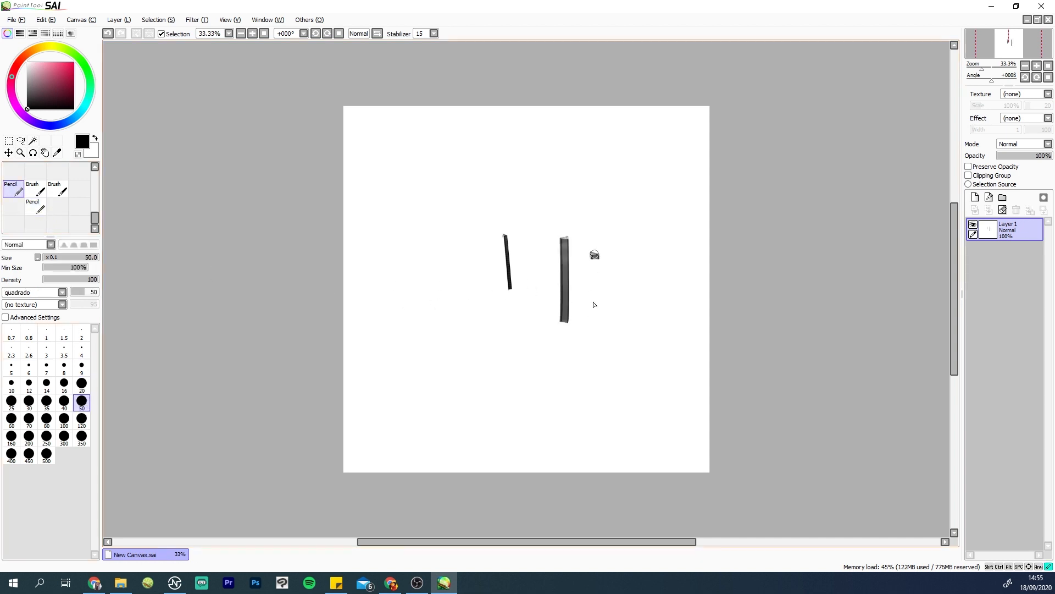
mouse_move(592, 253)
left_mouse_down()
mouse_move(611, 307)
mouse_move(649, 313)
mouse_move(664, 260)
left_mouse_up()
mouse_move(469, 372)
left_mouse_down()
mouse_move(486, 346)
mouse_move(503, 404)
mouse_move(574, 385)
mouse_move(596, 364)
left_mouse_up()
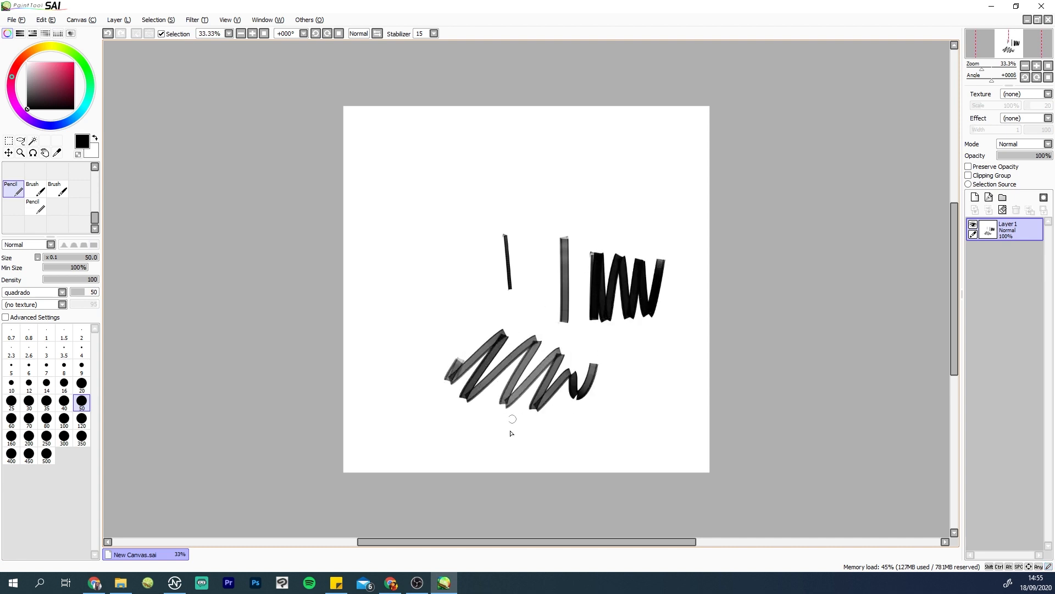
mouse_move(528, 420)
left_mouse_down()
mouse_move(577, 434)
mouse_move(644, 429)
mouse_move(694, 356)
left_mouse_up()
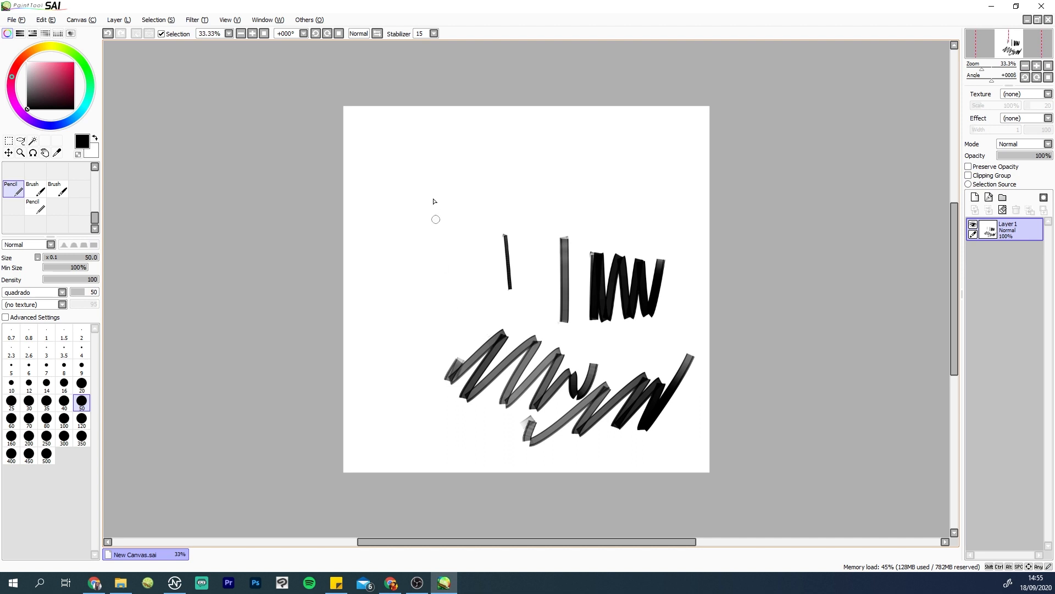
Step: Raise the quadrado shape's intensity to 100 and paint three more zigzag strokes across the upper half of the canvas
mouse_move(434, 213)
left_mouse_down()
mouse_move(431, 273)
mouse_move(413, 314)
left_mouse_up()
mouse_move(474, 186)
left_mouse_down()
mouse_move(532, 242)
mouse_move(552, 210)
left_mouse_up()
mouse_move(574, 239)
left_mouse_down()
mouse_move(598, 167)
mouse_move(657, 242)
mouse_move(668, 138)
left_mouse_up()
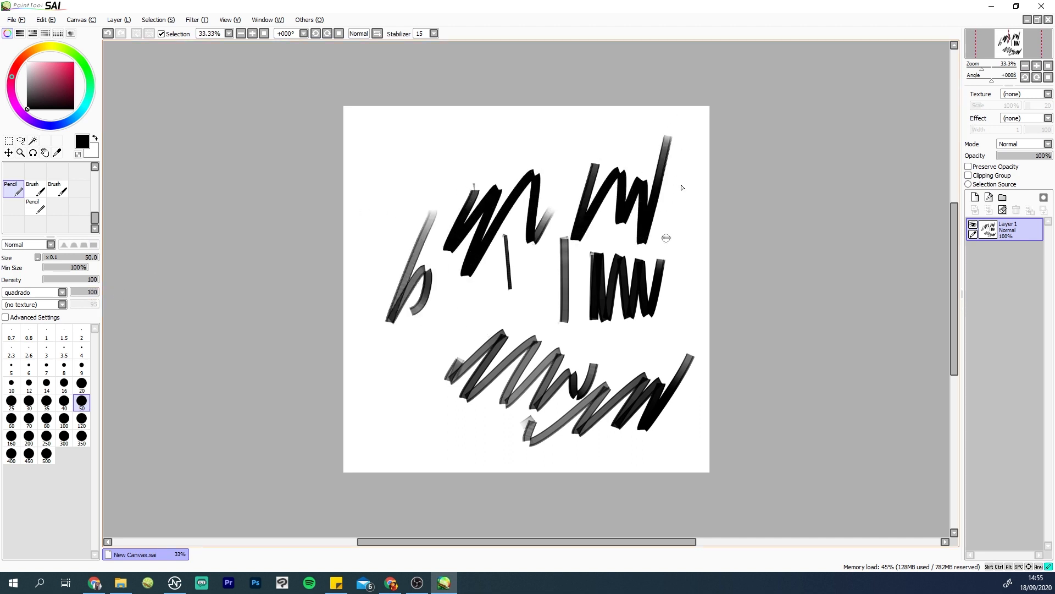
Step: Undo all the quadrado test strokes to leave the canvas blank
key("ctrl+z")
key("ctrl+z")
key("ctrl+z")
key("ctrl+z")
key("ctrl+z")
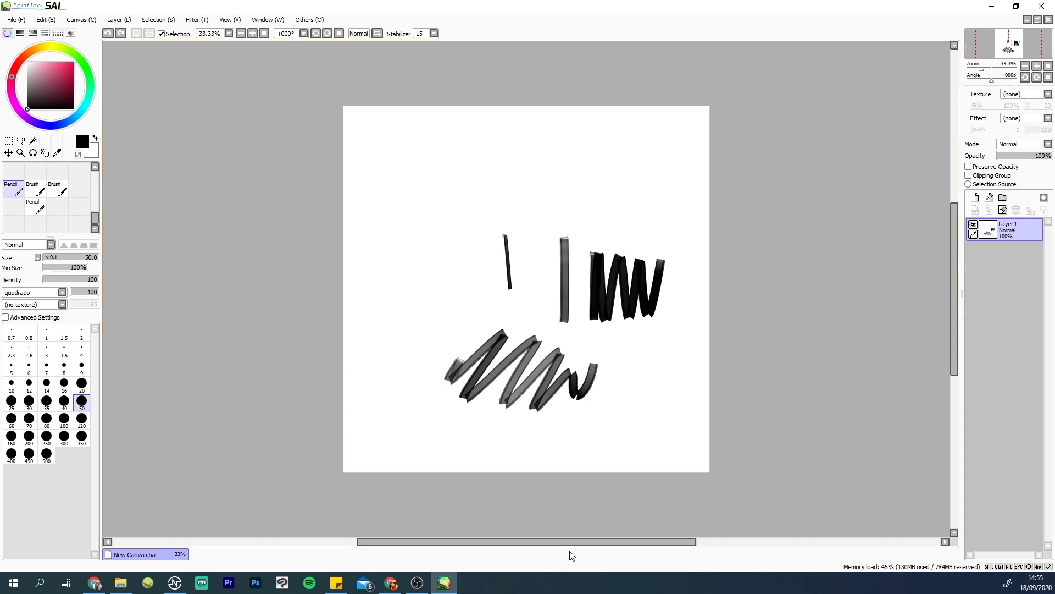
key("ctrl+z")
key("ctrl+z")
key("ctrl+z")
key("ctrl+z")
Step: Paint two more test strokes near the canvas centre and undo each one
mouse_move(536, 207)
left_mouse_down()
mouse_move(491, 277)
mouse_move(589, 230)
mouse_move(565, 292)
mouse_move(531, 297)
mouse_move(555, 275)
left_mouse_up()
key("ctrl+z")
mouse_move(495, 350)
left_mouse_down()
mouse_move(511, 254)
mouse_move(548, 278)
mouse_move(581, 278)
mouse_move(605, 216)
left_mouse_up()
key("ctrl+z")
Step: Add a new layer and turn on the pencil's Advanced Settings
left_click(1037, 65)
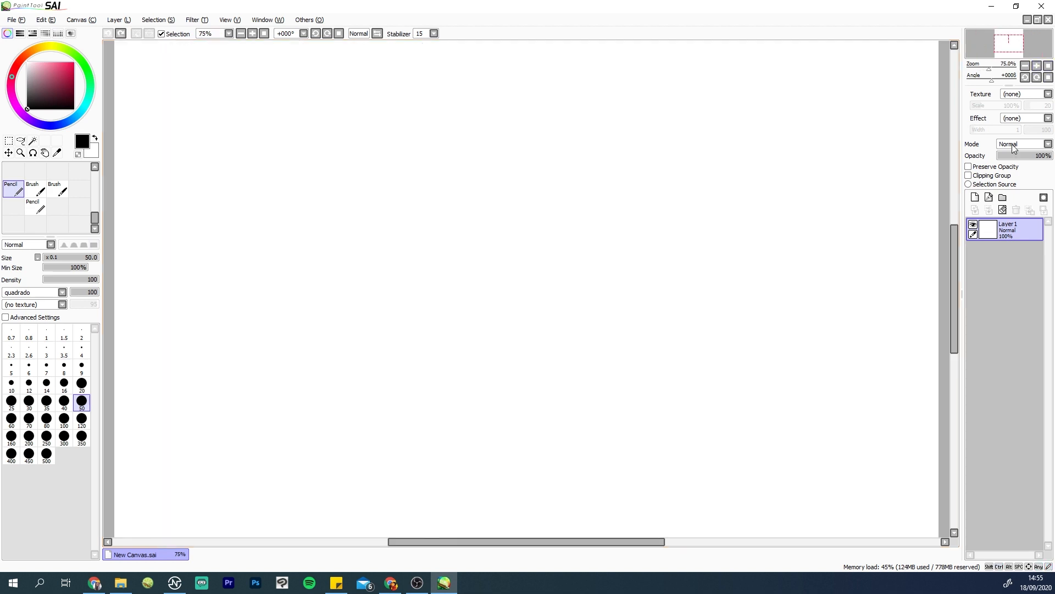
left_click(975, 198)
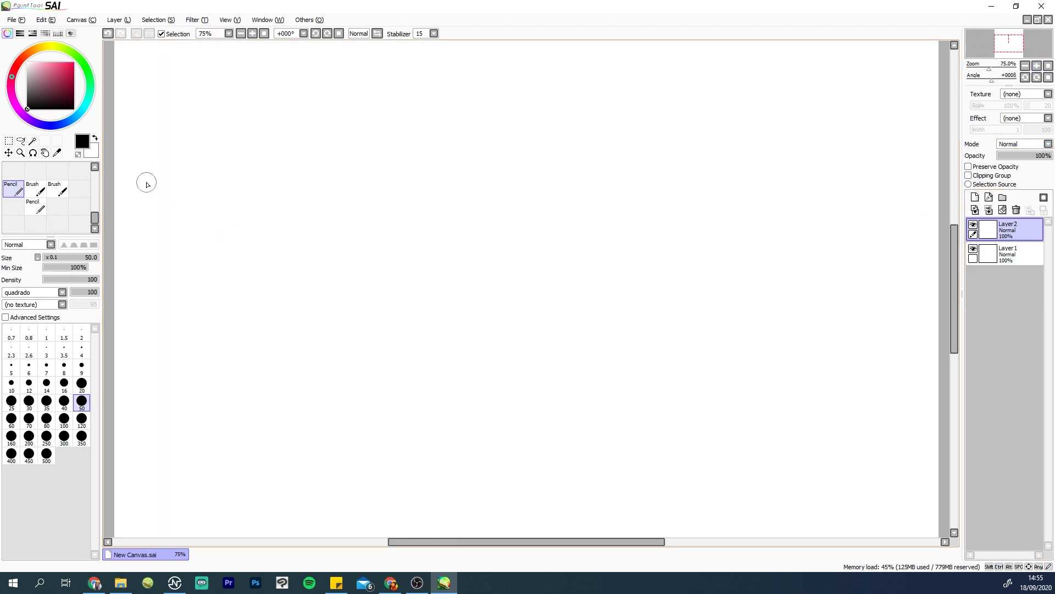
left_click(14, 318)
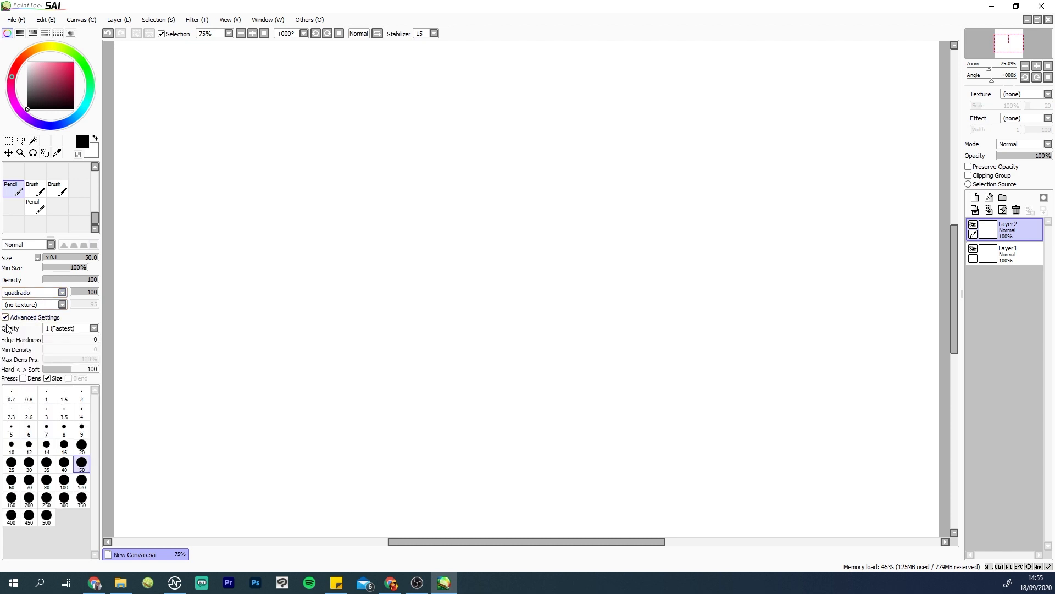
left_click(6, 320)
left_click(6, 319)
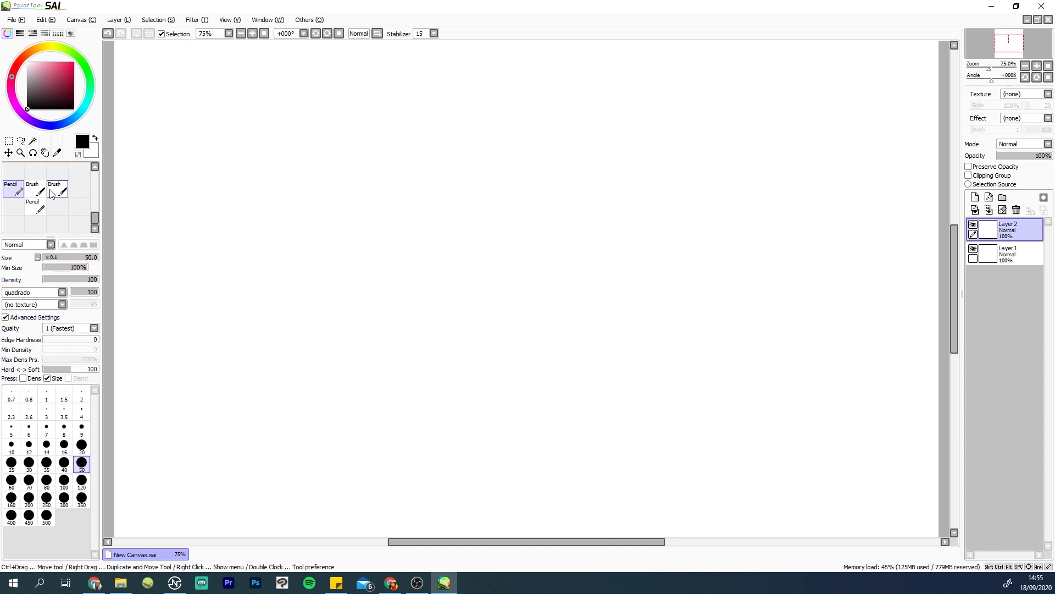
Step: Reselect the quadrado Pencil, make a test stroke on the new layer and undo it
right_click(83, 189)
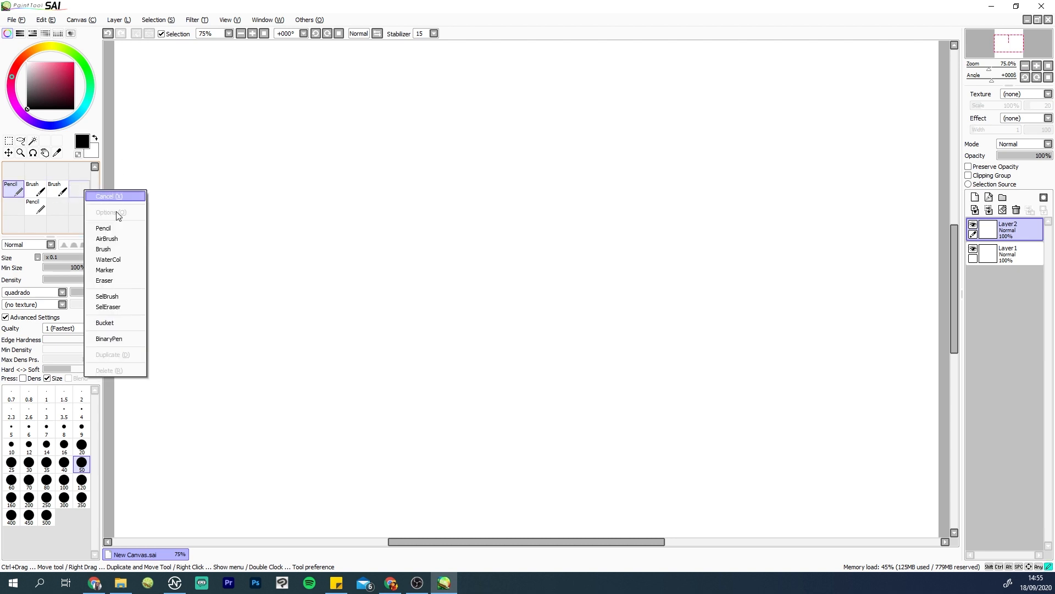
left_click(13, 194)
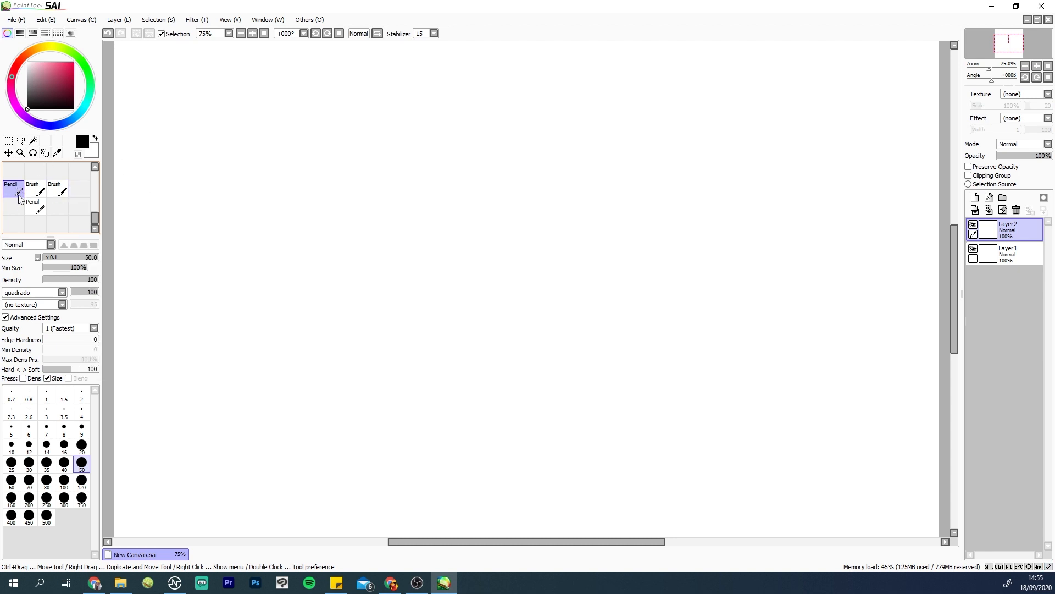
mouse_move(325, 178)
left_mouse_down()
mouse_move(340, 238)
mouse_move(402, 164)
mouse_move(443, 234)
mouse_move(485, 211)
mouse_move(503, 243)
left_mouse_up()
key("ctrl+z")
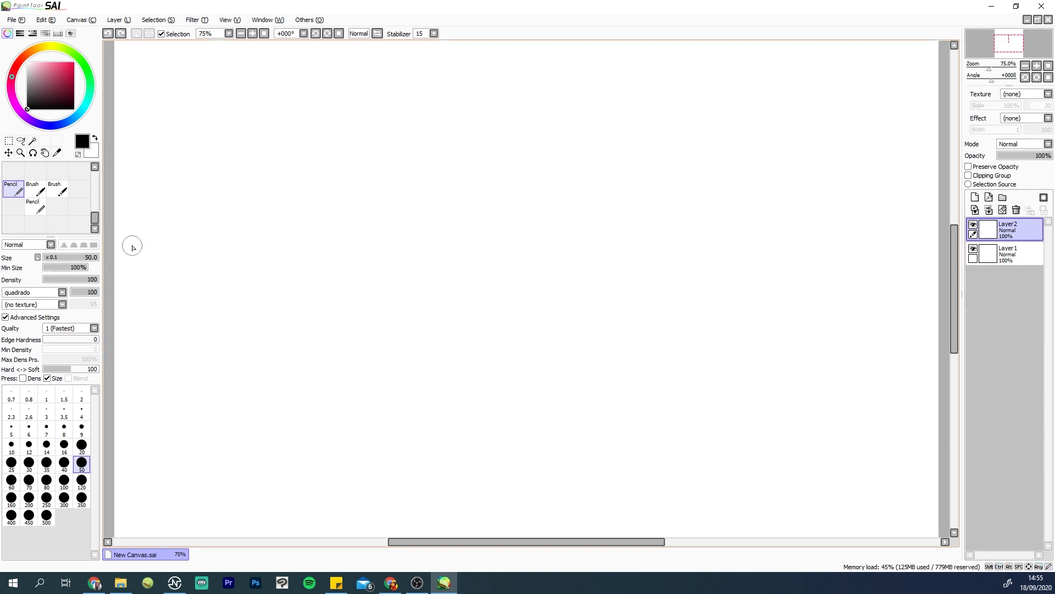
Step: Try pencil sizes including 8 and 35, return to 50, and paint thin and thick zigzag strokes on the new layer
left_click_drag(96, 257, 77, 264)
left_click(64, 428)
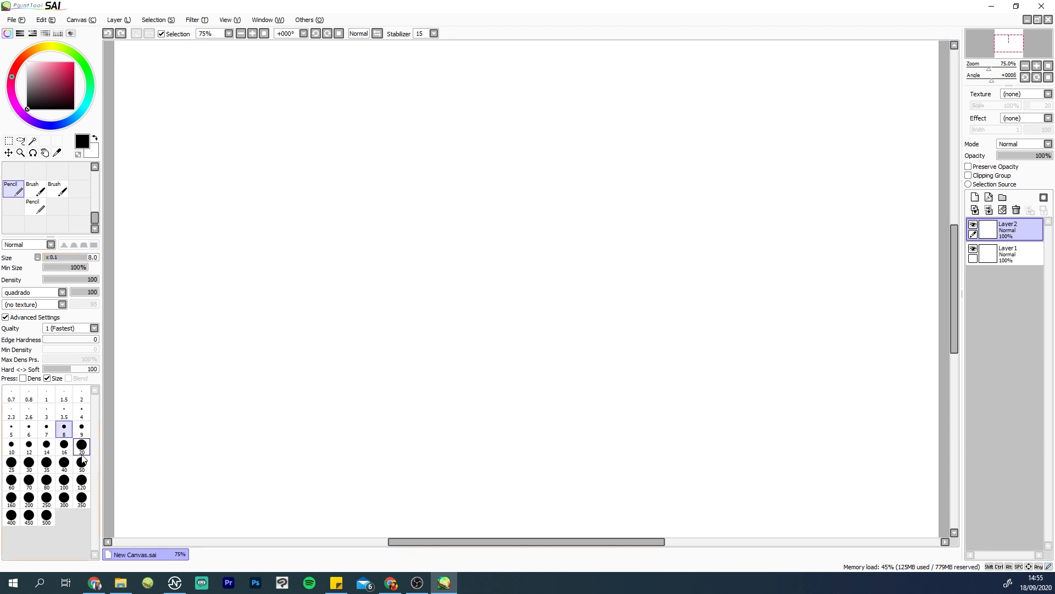
left_click(46, 462)
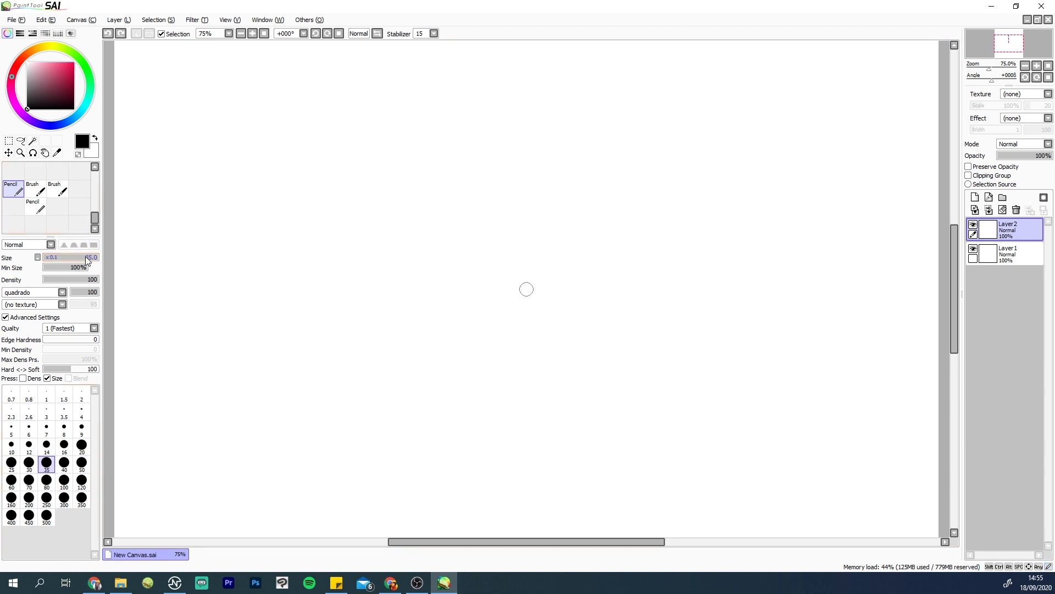
left_click(68, 256)
mouse_move(277, 178)
left_mouse_down()
mouse_move(314, 264)
mouse_move(341, 232)
mouse_move(389, 280)
mouse_move(454, 321)
mouse_move(536, 136)
left_mouse_up()
left_click(81, 462)
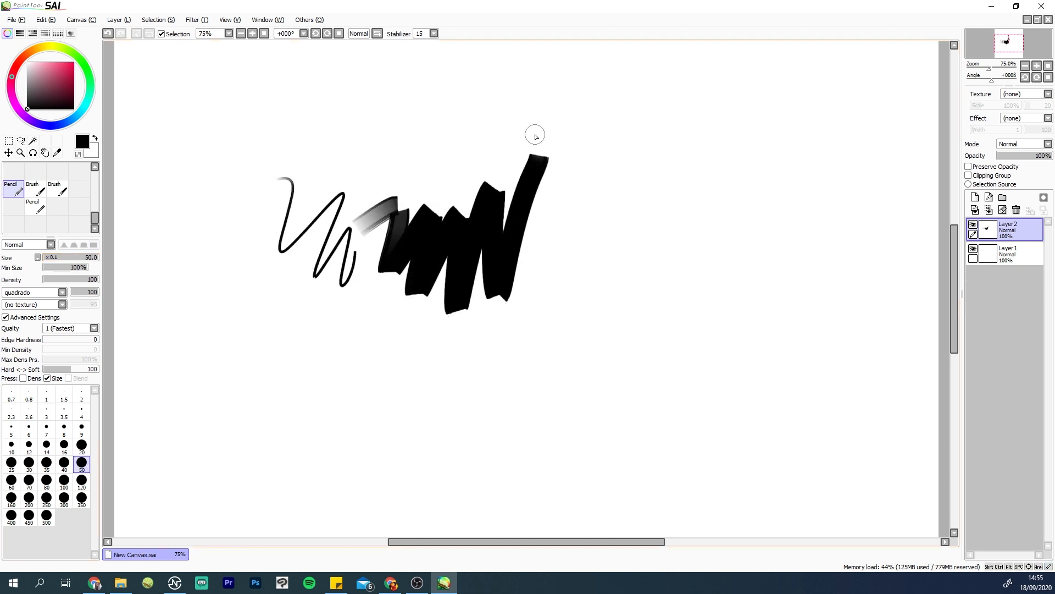
left_click_drag(547, 199, 543, 257)
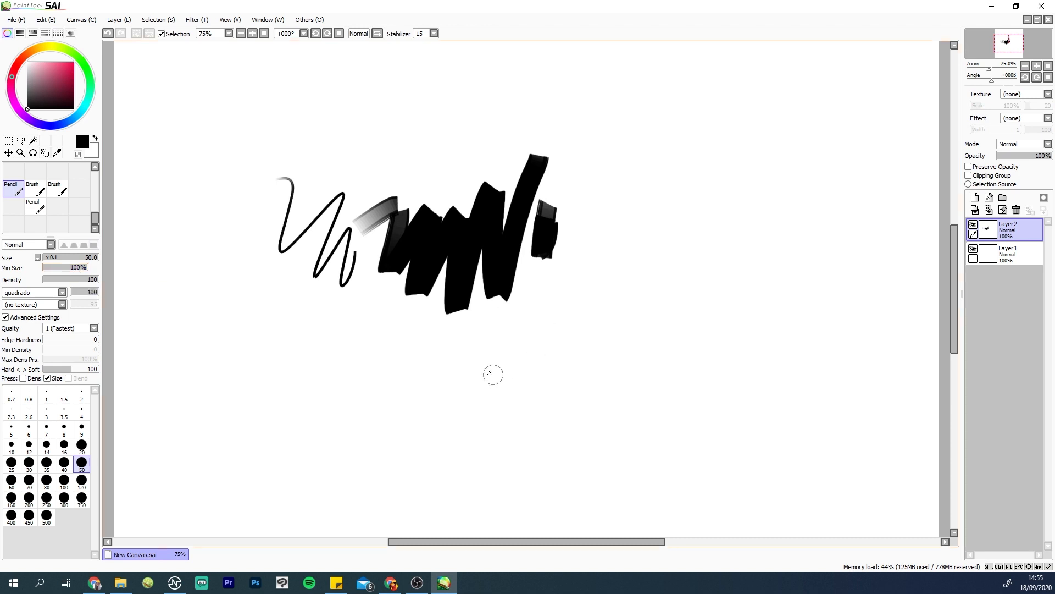
Step: Paint two horizontal strokes below the zigzags and a thick overlapping horizontal band above them
left_click_drag(474, 360, 695, 357)
mouse_move(448, 395)
left_mouse_down()
mouse_move(653, 396)
mouse_move(676, 384)
left_mouse_up()
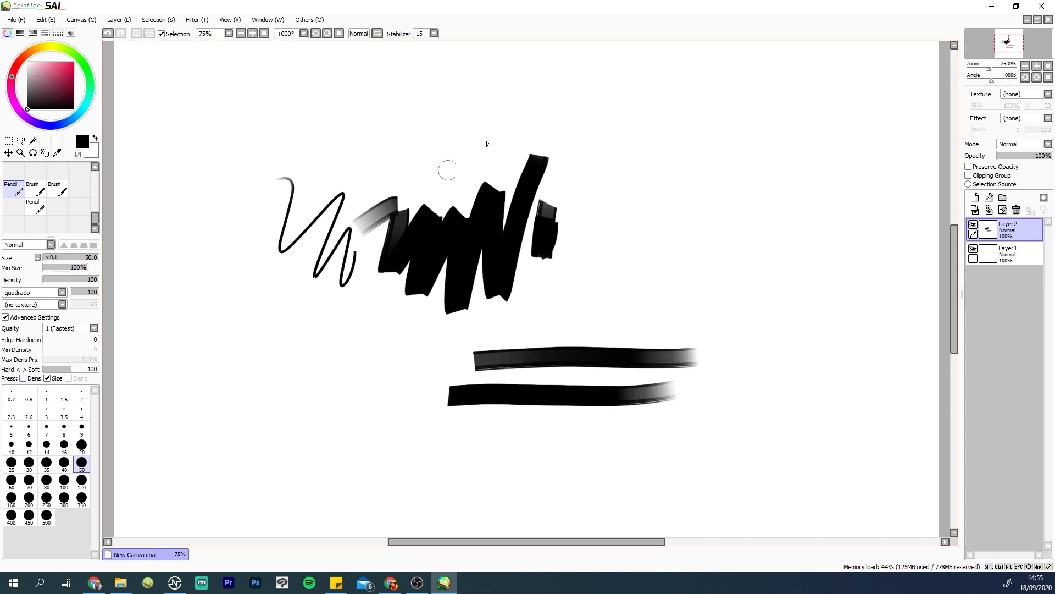
mouse_move(448, 132)
left_mouse_down()
mouse_move(588, 122)
mouse_move(448, 144)
mouse_move(460, 148)
left_mouse_up()
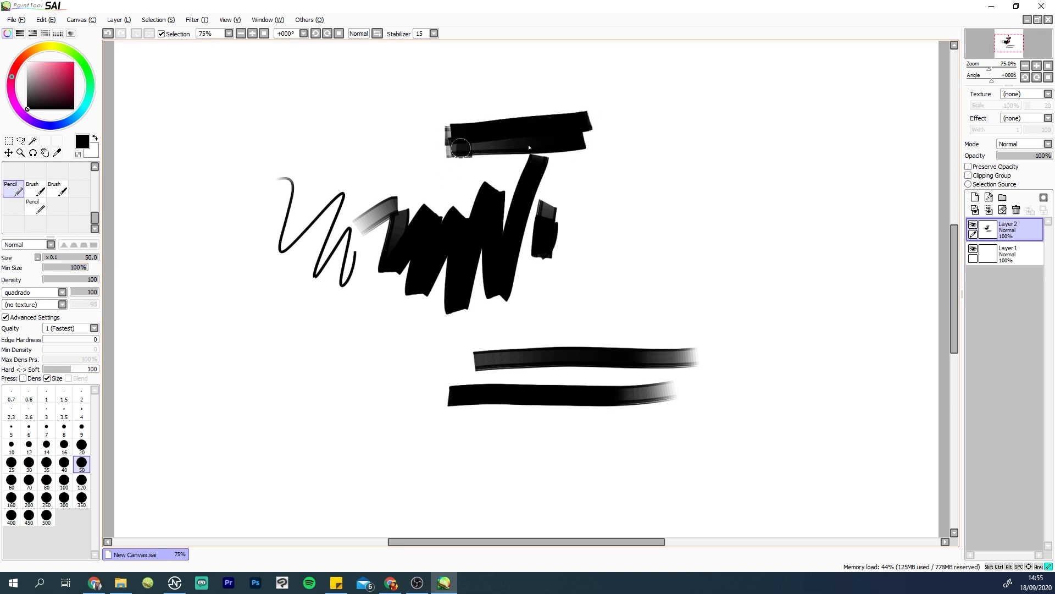
Step: Set the pencil's Min Size to 51% and paint four horizontal strokes to test it
left_click_drag(77, 270, 74, 274)
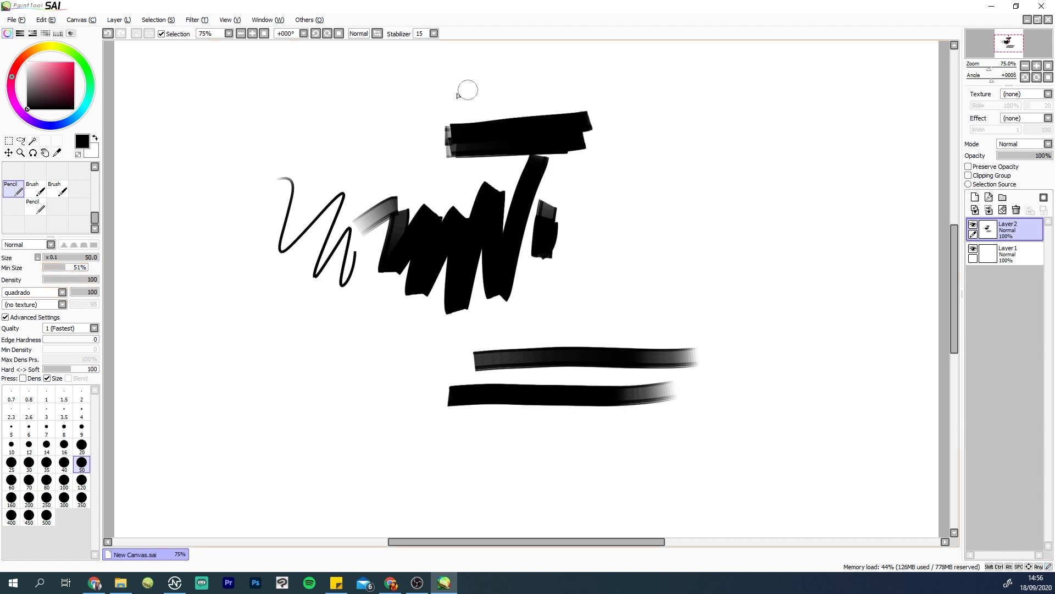
left_click_drag(448, 89, 607, 82)
left_click_drag(443, 67, 627, 55)
left_click_drag(454, 112, 689, 98)
left_click_drag(611, 187, 783, 171)
Step: Undo all the test strokes and the added layer, leaving only a blank Layer1
key("ctrl+z")
key("ctrl+z")
key("ctrl+z")
key("ctrl+z")
key("ctrl+z")
key("ctrl+z")
key("ctrl+z")
key("ctrl+z")
key("ctrl+z")
key("ctrl+z")
key("ctrl+z")
key("ctrl+z")
key("ctrl+z")
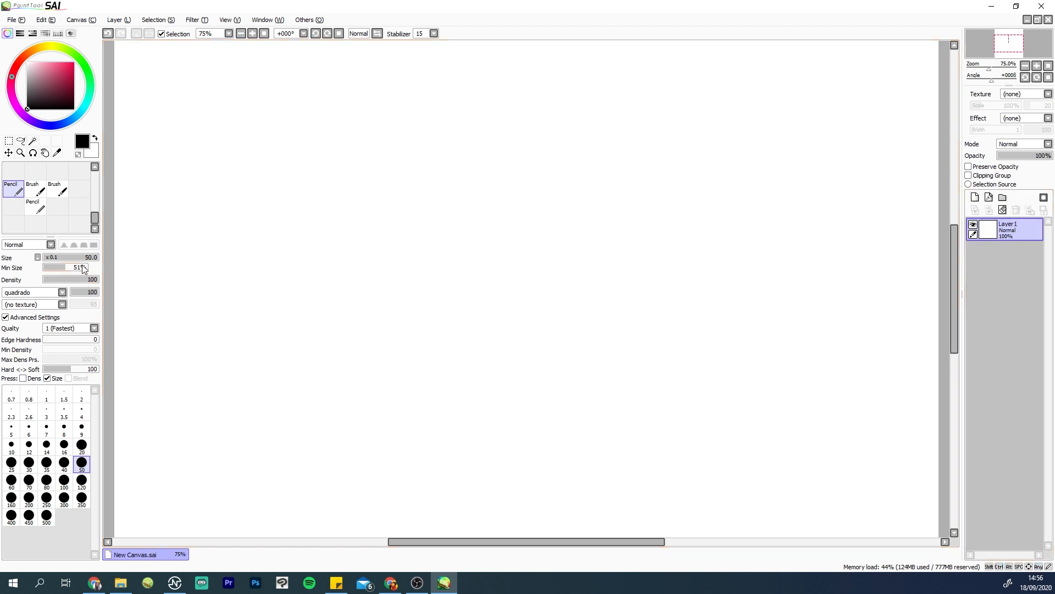
Step: Paint side-by-side comparison strokes with the pencil's Min Size at 100%, 53% and 0%, ending with a long wavy stroke
left_click_drag(83, 267, 98, 267)
left_click_drag(312, 108, 322, 224)
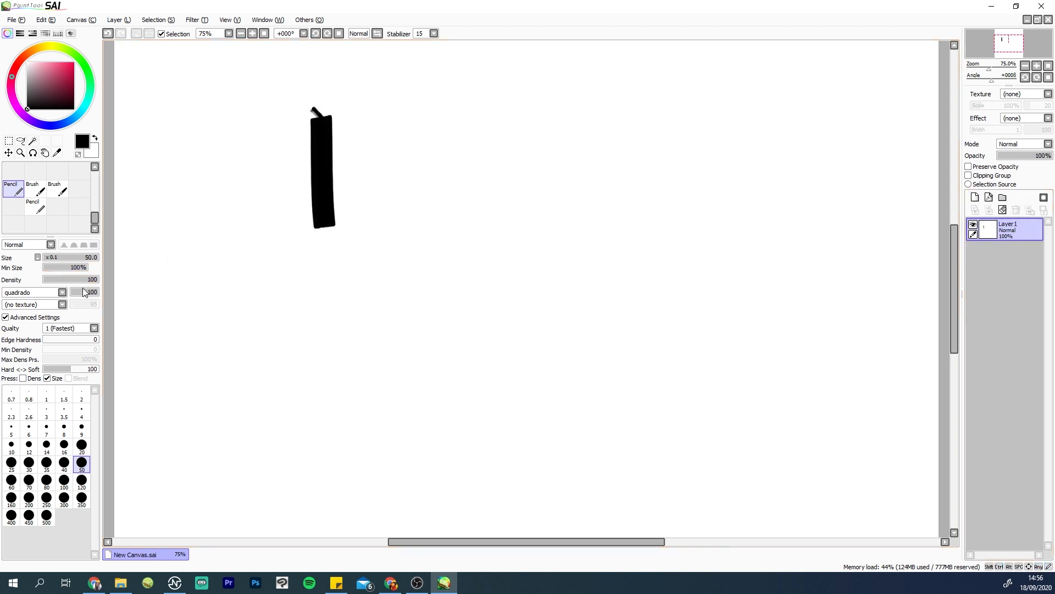
left_click(67, 268)
left_click_drag(366, 119, 371, 238)
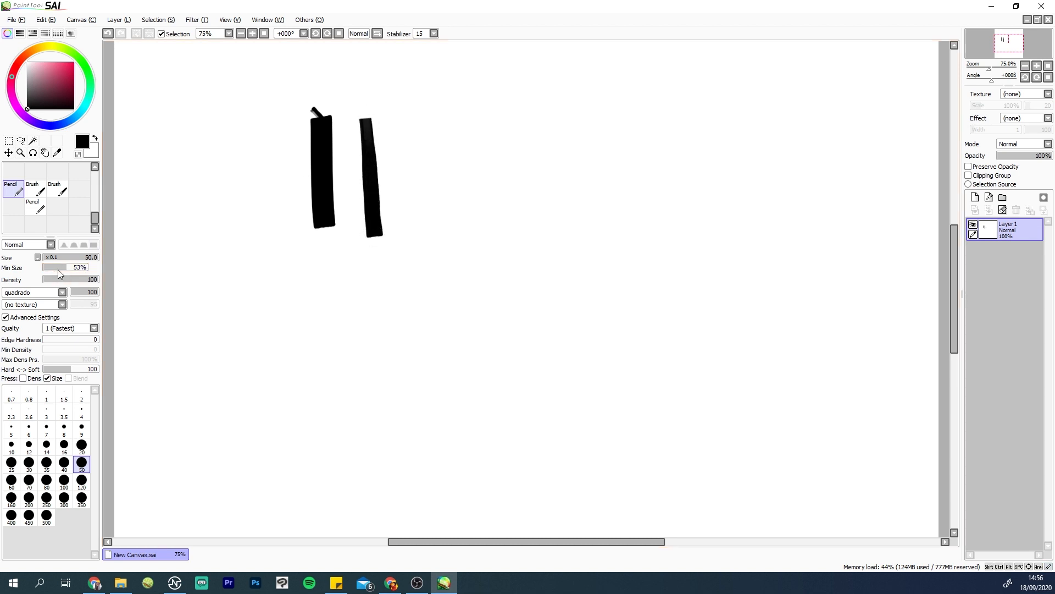
mouse_move(419, 141)
left_mouse_down()
mouse_move(425, 270)
mouse_move(437, 277)
mouse_move(468, 244)
mouse_move(522, 161)
mouse_move(562, 161)
mouse_move(599, 177)
mouse_move(609, 198)
mouse_move(591, 259)
mouse_move(632, 301)
mouse_move(672, 330)
left_mouse_up()
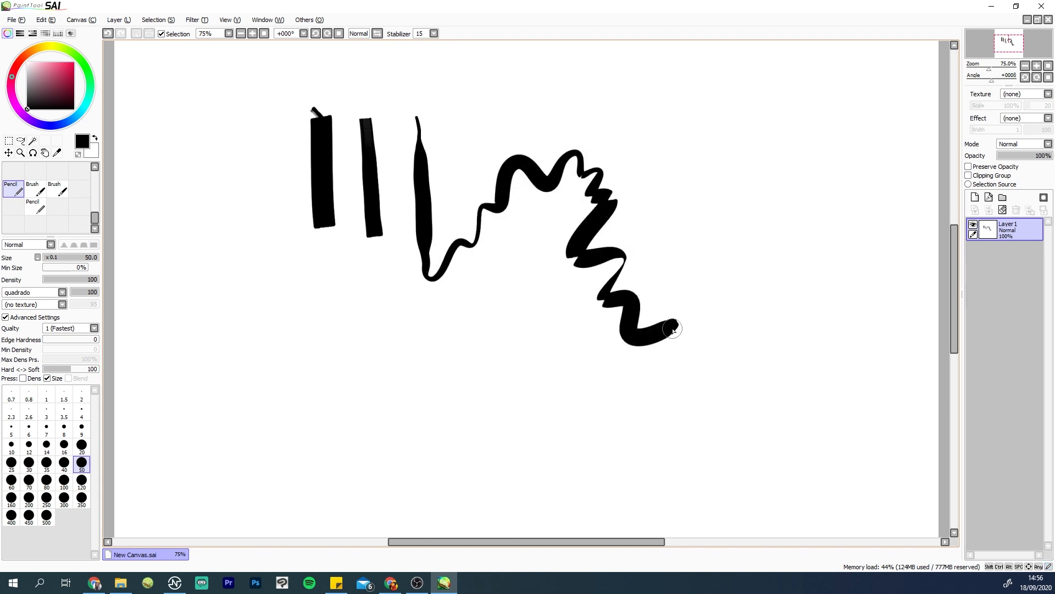
Step: Undo the long wavy stroke and paint vertical strokes of varying thickness plus a short zigzag with Min Size at 0%
key("ctrl+z")
left_click_drag(410, 115, 418, 250)
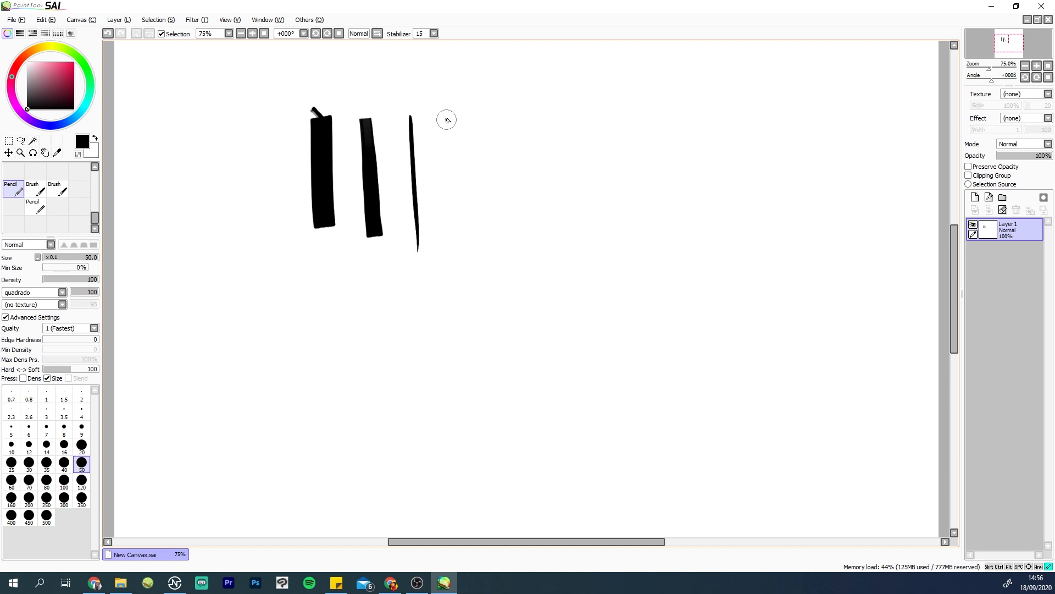
left_click_drag(446, 117, 448, 231)
left_click_drag(468, 129, 470, 222)
mouse_move(496, 127)
left_mouse_down()
mouse_move(502, 198)
mouse_move(542, 122)
mouse_move(571, 135)
left_mouse_up()
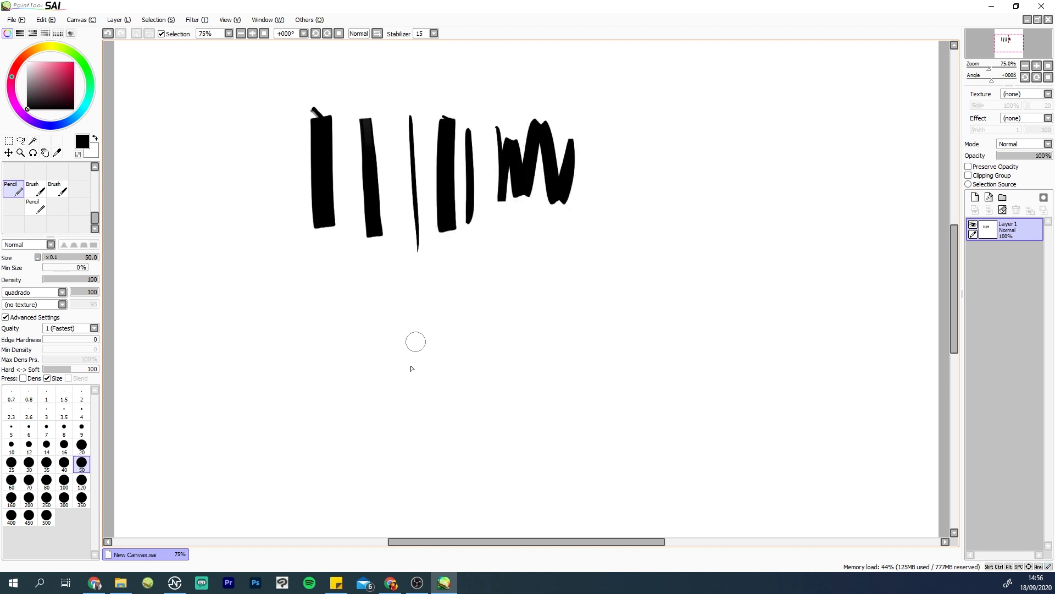
Step: Try large freehand zigzags in the empty area below the sample strokes, undoing each one
mouse_move(411, 368)
left_mouse_down()
mouse_move(514, 259)
mouse_move(637, 231)
left_mouse_up()
key("ctrl+z")
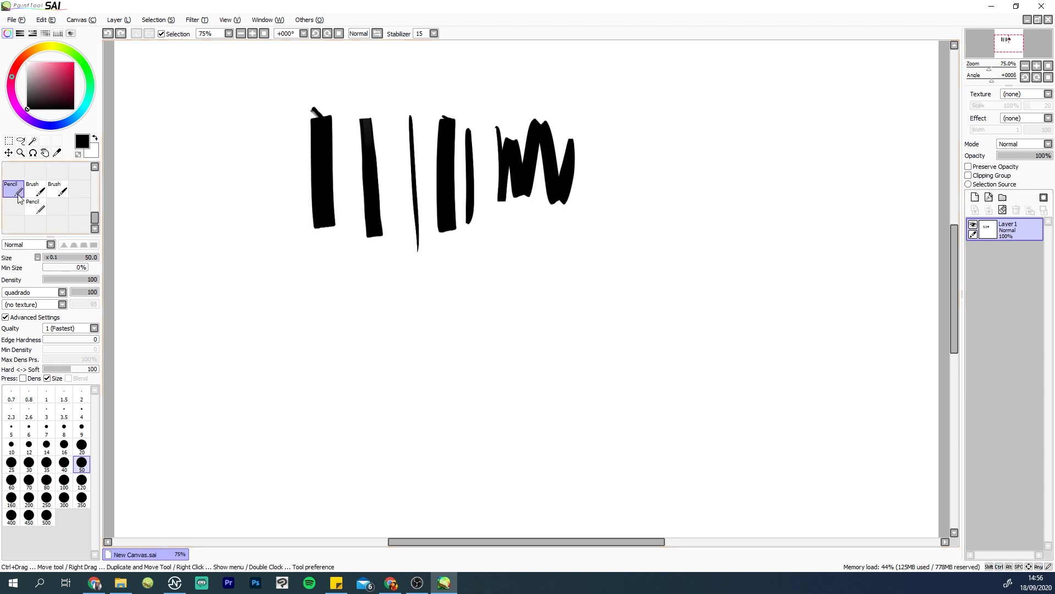
left_click_drag(499, 412, 545, 407)
key("ctrl+z")
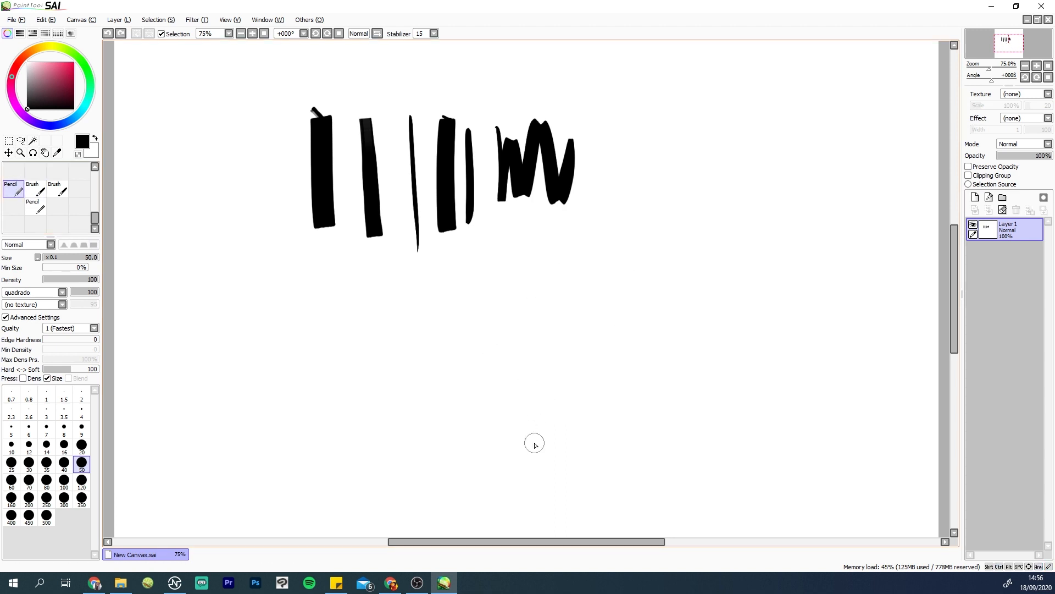
mouse_move(543, 251)
left_mouse_down()
mouse_move(566, 413)
mouse_move(678, 243)
left_mouse_up()
key("ctrl+z")
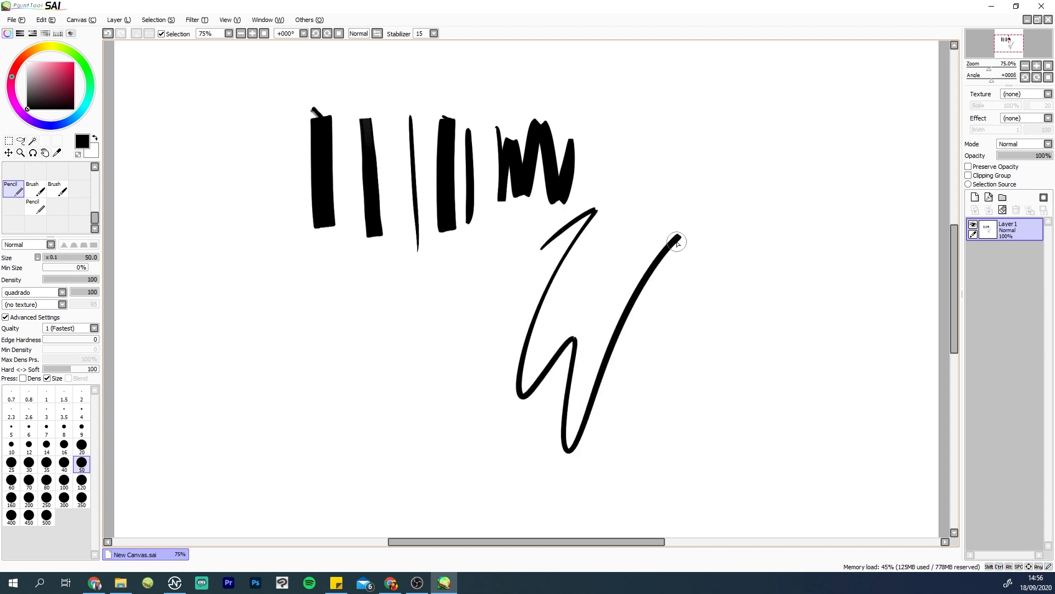
key("ctrl+z")
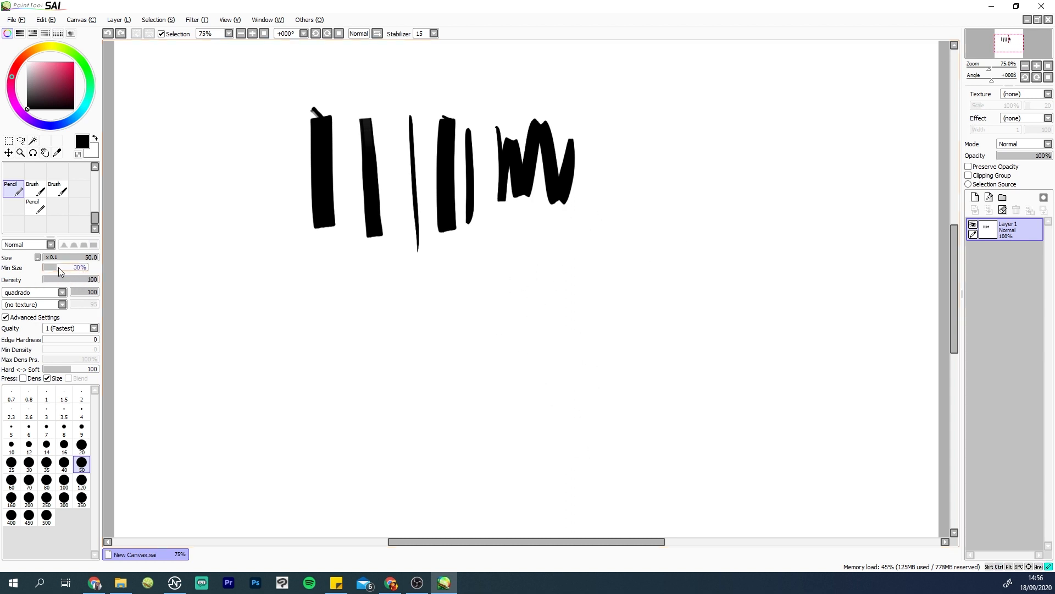
Step: Try zigzag strokes with the pencil's Min Size at 30% and 0%, undoing every attempt
mouse_move(331, 424)
left_mouse_down()
mouse_move(380, 418)
mouse_move(528, 287)
mouse_move(592, 307)
mouse_move(659, 220)
left_mouse_up()
key("ctrl+z")
mouse_move(560, 248)
left_mouse_down()
mouse_move(566, 300)
mouse_move(699, 280)
mouse_move(771, 330)
mouse_move(783, 151)
left_mouse_up()
key("ctrl+z")
mouse_move(443, 283)
left_mouse_down()
mouse_move(594, 271)
mouse_move(683, 184)
left_mouse_up()
key("ctrl+z")
mouse_move(522, 304)
left_mouse_down()
mouse_move(549, 360)
mouse_move(660, 332)
mouse_move(790, 208)
left_mouse_up()
key("ctrl+z")
mouse_move(443, 270)
left_mouse_down()
mouse_move(443, 363)
mouse_move(511, 285)
mouse_move(549, 278)
mouse_move(542, 428)
mouse_move(608, 248)
left_mouse_up()
key("ctrl+z")
mouse_move(506, 339)
left_mouse_down()
mouse_move(510, 362)
mouse_move(578, 320)
left_mouse_up()
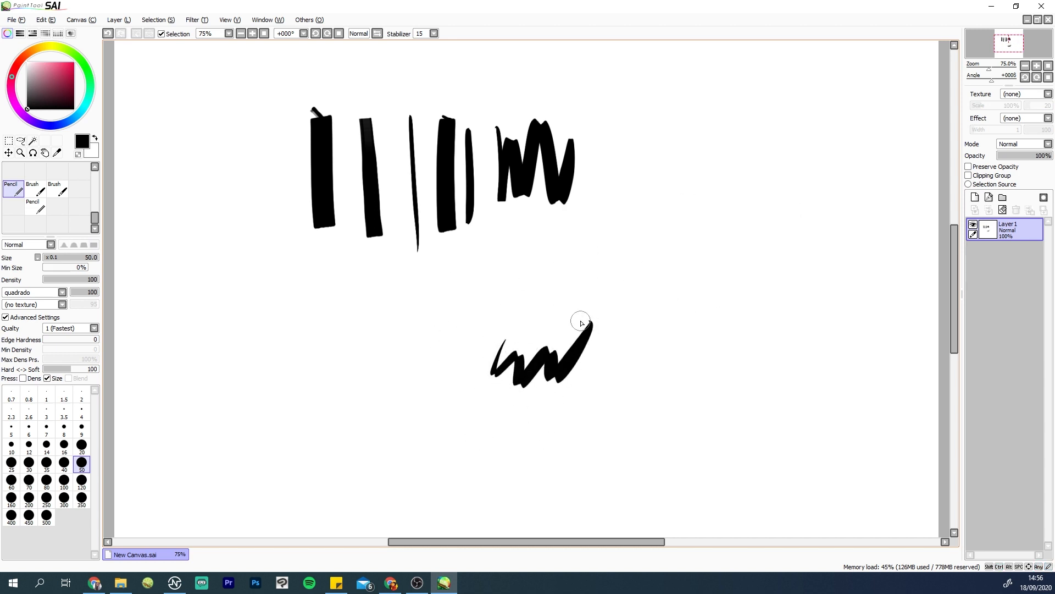
key("ctrl+z")
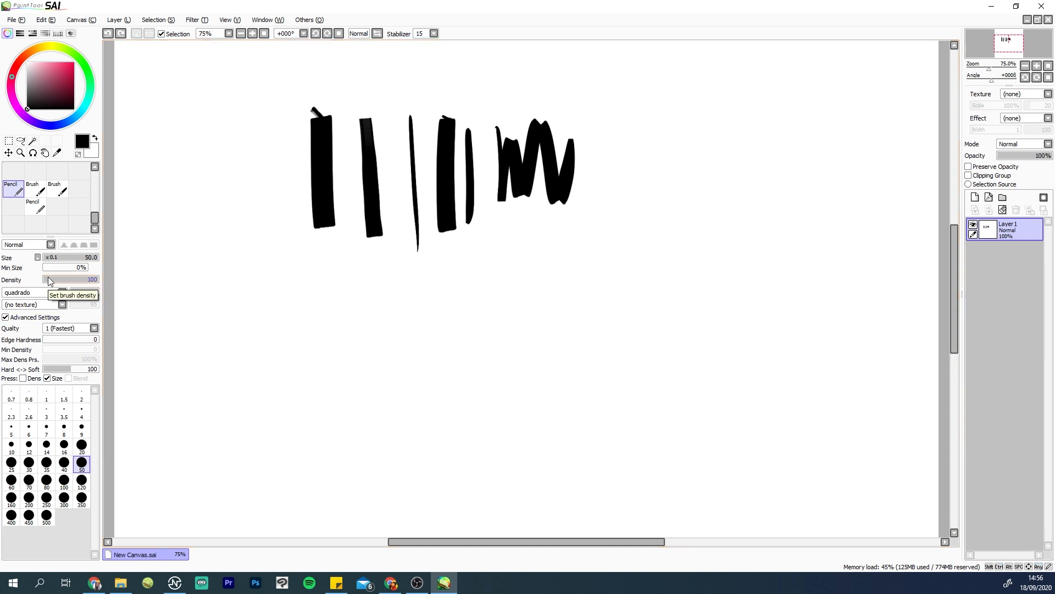
Step: Set the pencil's Density to 46 and paint two zigzag strokes side by side below the sample row
left_click_drag(459, 323, 523, 288)
key("ctrl+z")
mouse_move(264, 315)
left_mouse_down()
mouse_move(307, 322)
mouse_move(363, 379)
mouse_move(515, 327)
left_mouse_up()
mouse_move(493, 392)
left_mouse_down()
mouse_move(561, 364)
mouse_move(709, 373)
mouse_move(736, 366)
left_mouse_up()
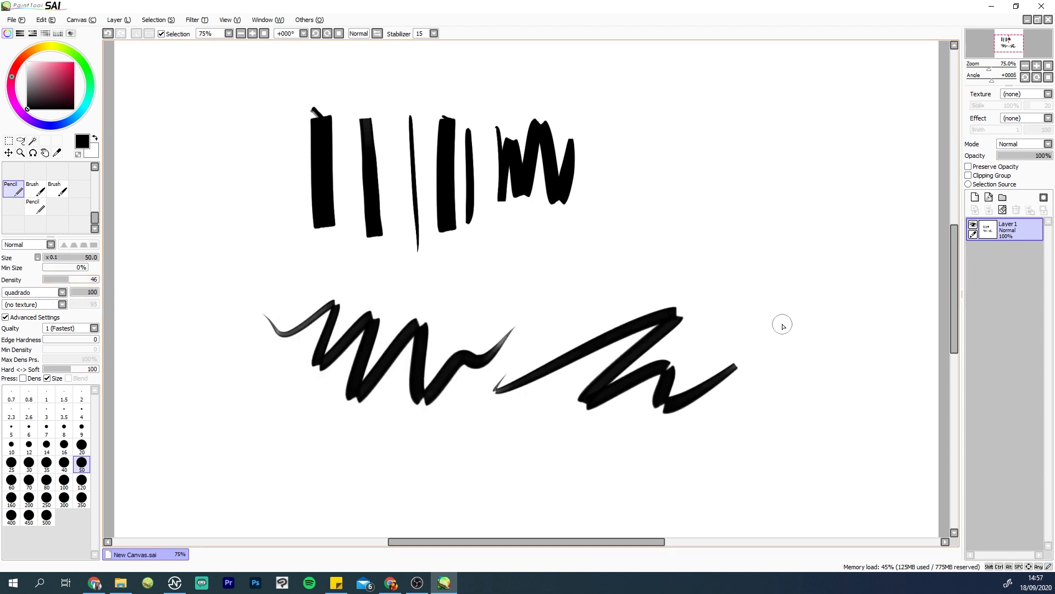
Step: Lower the pencil's Density further and paint a pale zigzag and two long pale strokes above the darker zigzags
left_click_drag(243, 326, 586, 250)
key("ctrl+z")
left_click_drag(86, 282, 43, 281)
left_click_drag(695, 270, 525, 284)
mouse_move(305, 280)
left_mouse_down()
mouse_move(326, 289)
mouse_move(381, 271)
mouse_move(465, 276)
mouse_move(494, 294)
mouse_move(723, 231)
left_mouse_up()
left_click_drag(487, 322, 722, 290)
mouse_move(540, 304)
left_mouse_down()
mouse_move(690, 294)
mouse_move(603, 289)
mouse_move(750, 270)
left_mouse_up()
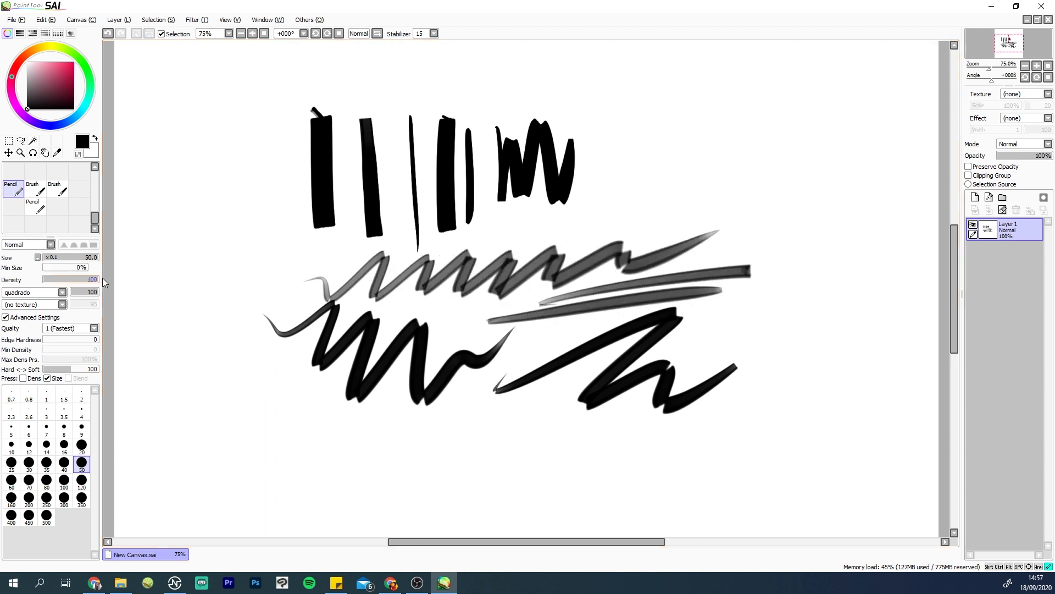
Step: Try bold strokes at Density 100 around the pale samples, undoing them together with the last pale stroke
mouse_move(443, 438)
left_mouse_down()
mouse_move(577, 467)
mouse_move(753, 464)
mouse_move(818, 412)
left_mouse_up()
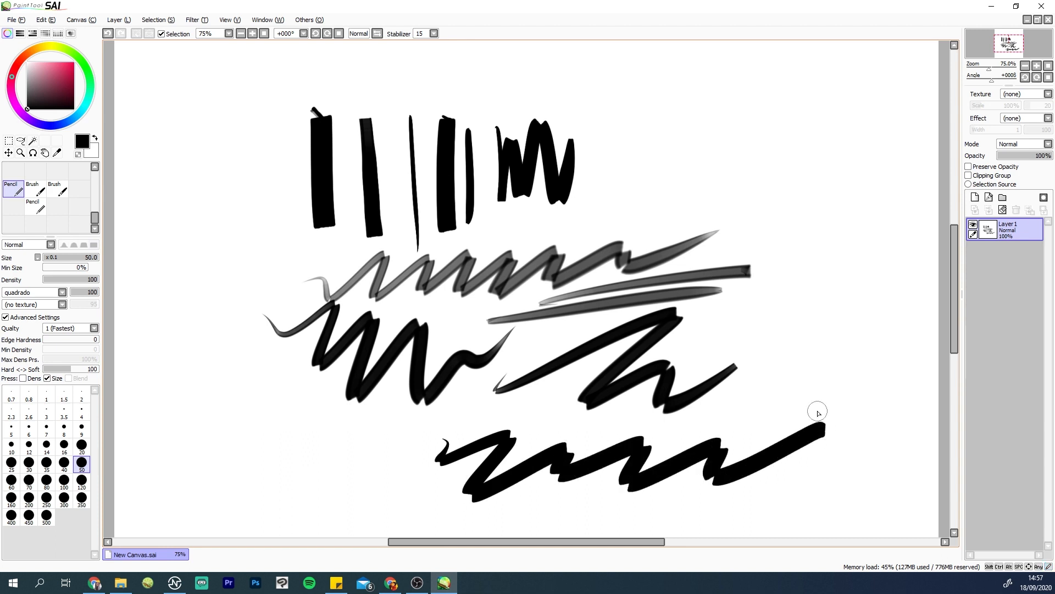
mouse_move(756, 185)
left_mouse_down()
mouse_move(841, 246)
mouse_move(825, 377)
mouse_move(643, 467)
left_mouse_up()
key("ctrl+z")
key("ctrl+z")
key("ctrl+z")
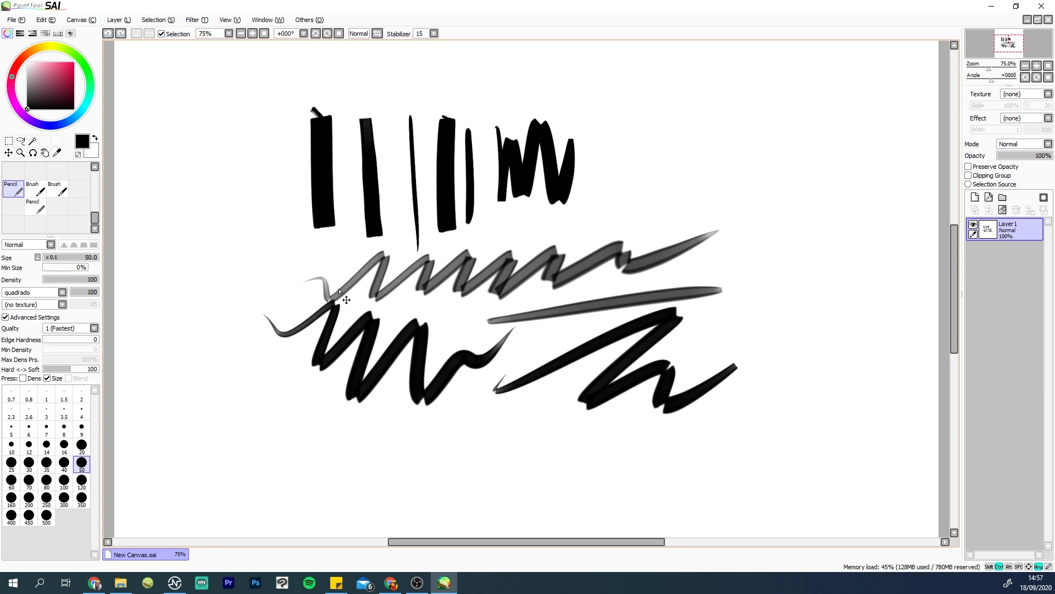
left_click_drag(336, 299, 387, 249)
key("ctrl+z")
Step: Paint a solid black angular stroke at Density 100, plus a zigzag and a thin stroke near the canvas bottom at Density 52
mouse_move(474, 236)
left_mouse_down()
mouse_move(607, 215)
mouse_move(715, 217)
mouse_move(665, 199)
mouse_move(741, 189)
mouse_move(841, 220)
left_mouse_up()
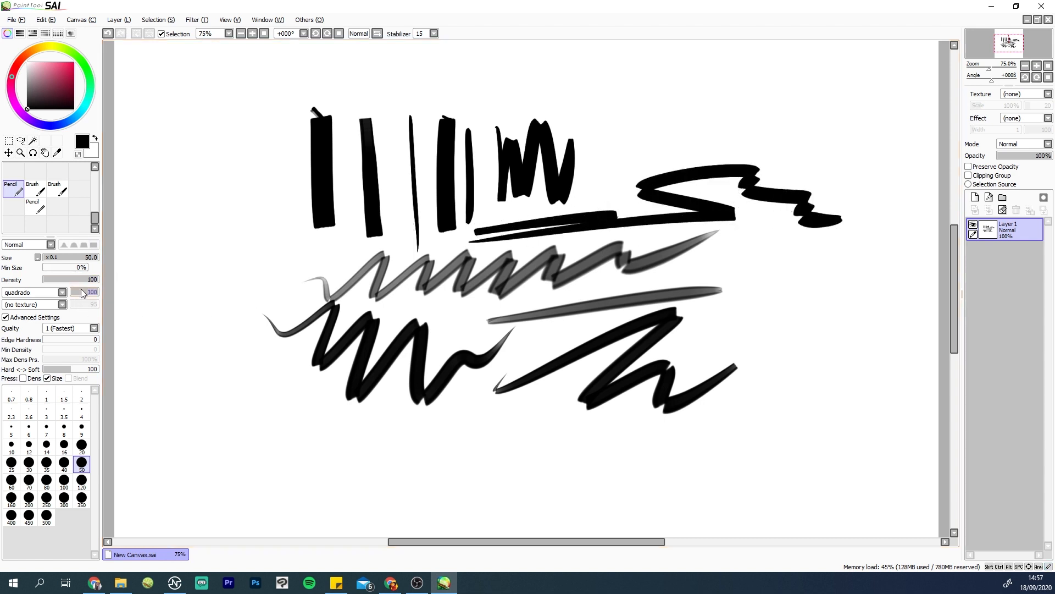
mouse_move(355, 433)
left_mouse_down()
mouse_move(349, 448)
mouse_move(481, 479)
mouse_move(646, 448)
left_mouse_up()
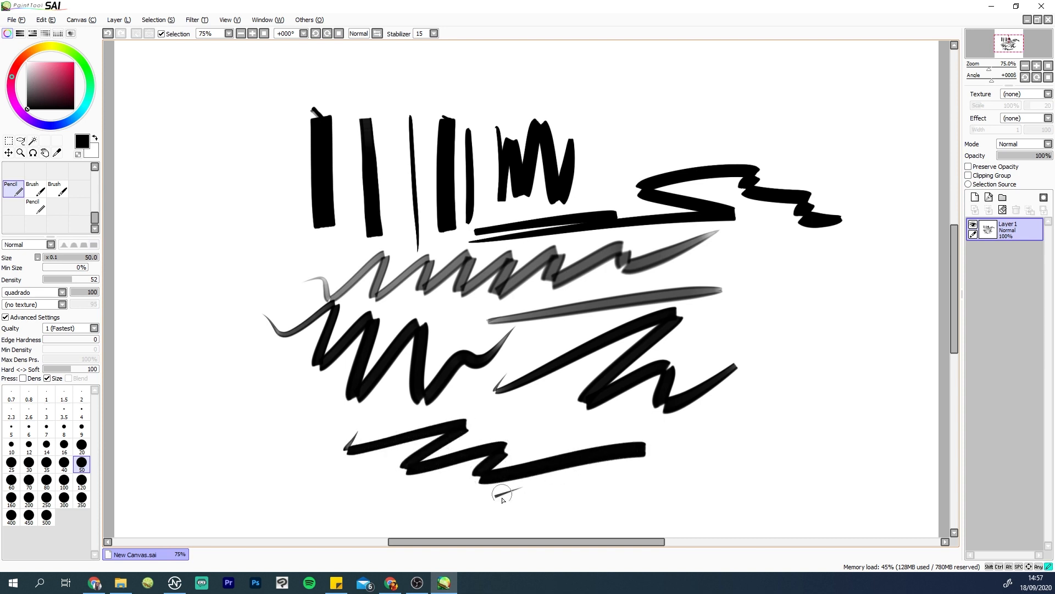
left_click_drag(494, 498, 691, 476)
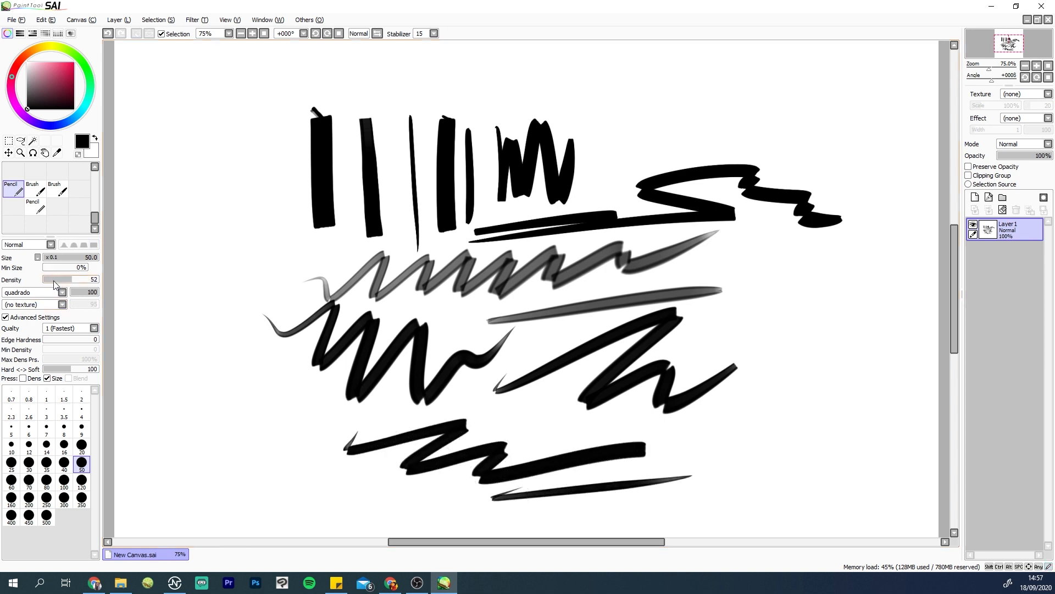
Step: Reduce the pencil's Density and paint four faint horizontal strokes beside the lowest zigzag
left_click_drag(497, 422, 714, 427)
left_click_drag(511, 438, 832, 440)
left_click_drag(646, 459, 835, 465)
left_click_drag(660, 495, 821, 503)
Step: Set the pencil's Density to 100 and scribble large loops and zigzags over the samples on the canvas's right side
left_click_drag(81, 280, 130, 269)
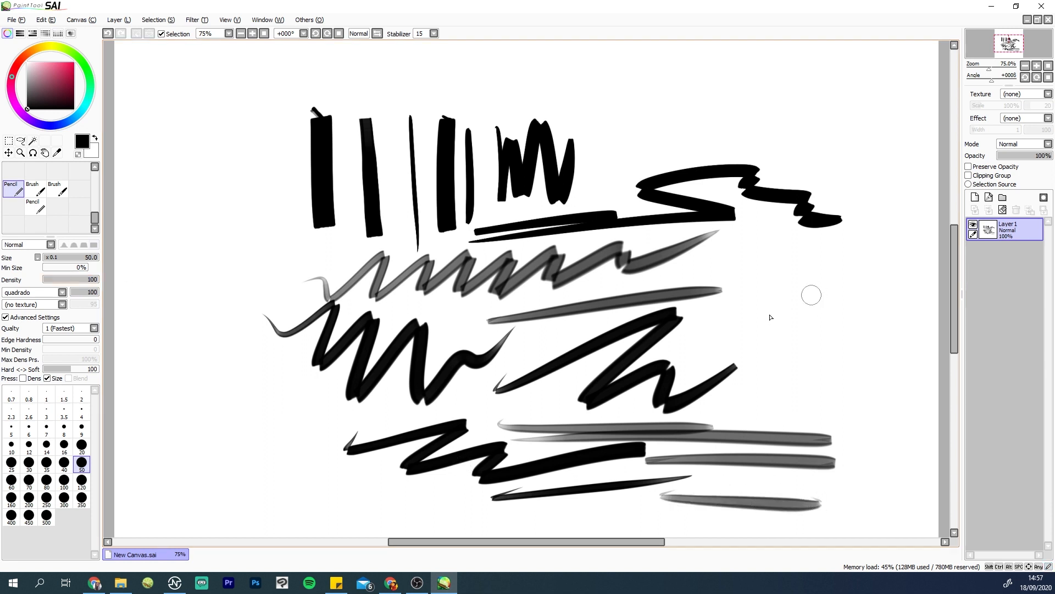
mouse_move(811, 297)
left_mouse_down()
mouse_move(859, 334)
mouse_move(814, 401)
mouse_move(853, 458)
mouse_move(681, 425)
mouse_move(715, 110)
mouse_move(754, 244)
mouse_move(685, 308)
left_mouse_up()
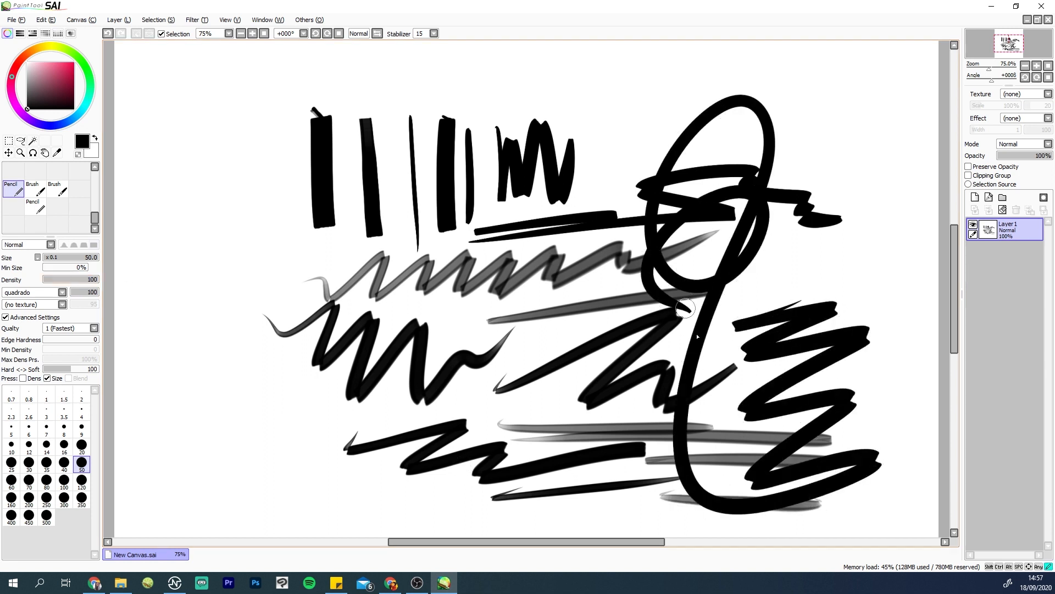
mouse_move(825, 272)
left_mouse_down()
mouse_move(902, 336)
mouse_move(841, 385)
left_mouse_up()
Step: Replace the painted Layer1 with a blank Layer2 and add an empty Layer3 above it
left_click(975, 196)
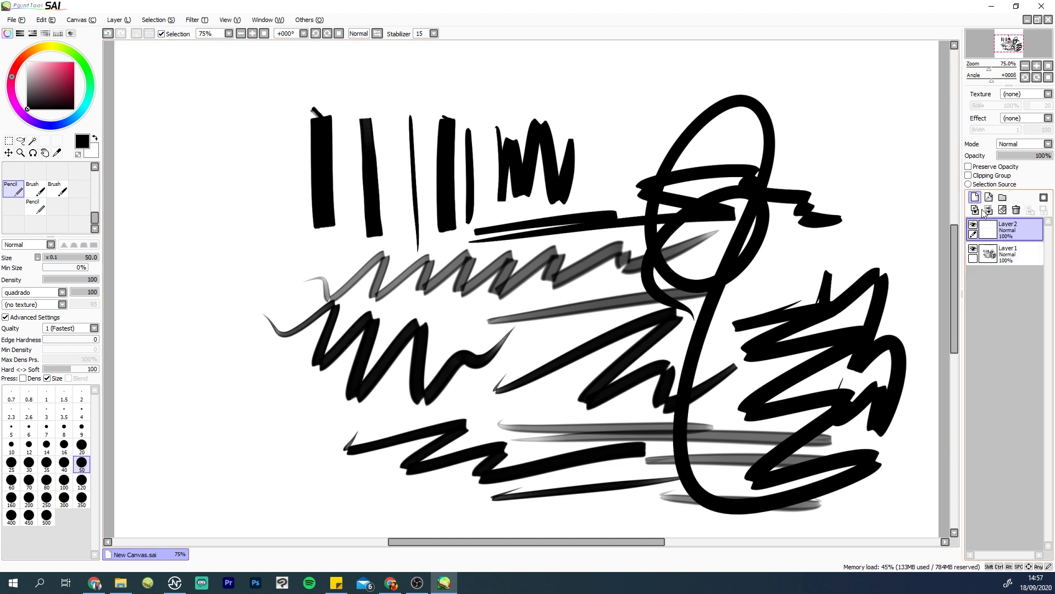
left_click(985, 211)
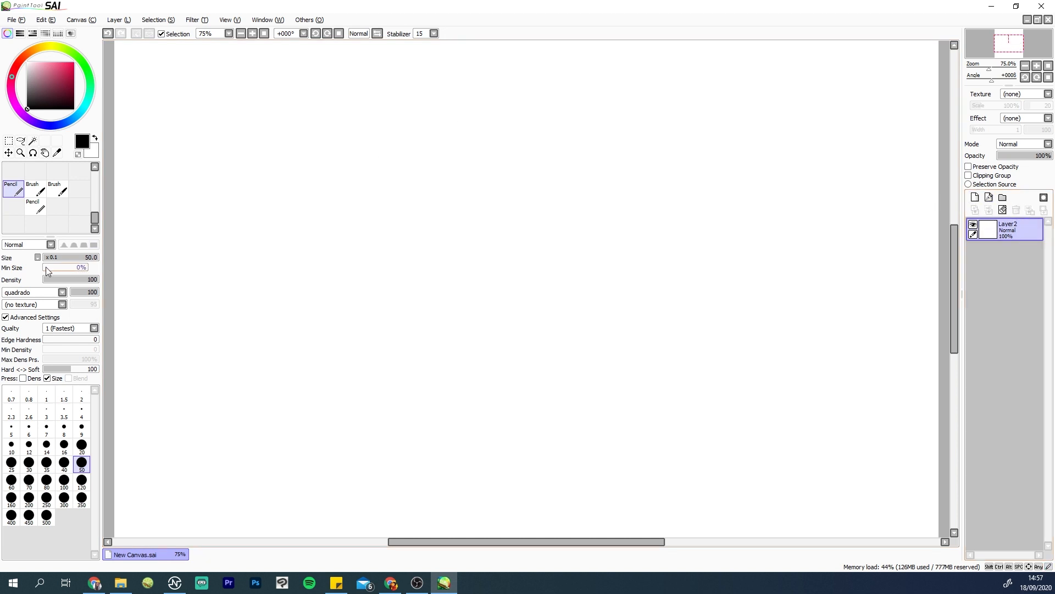
left_click(974, 197)
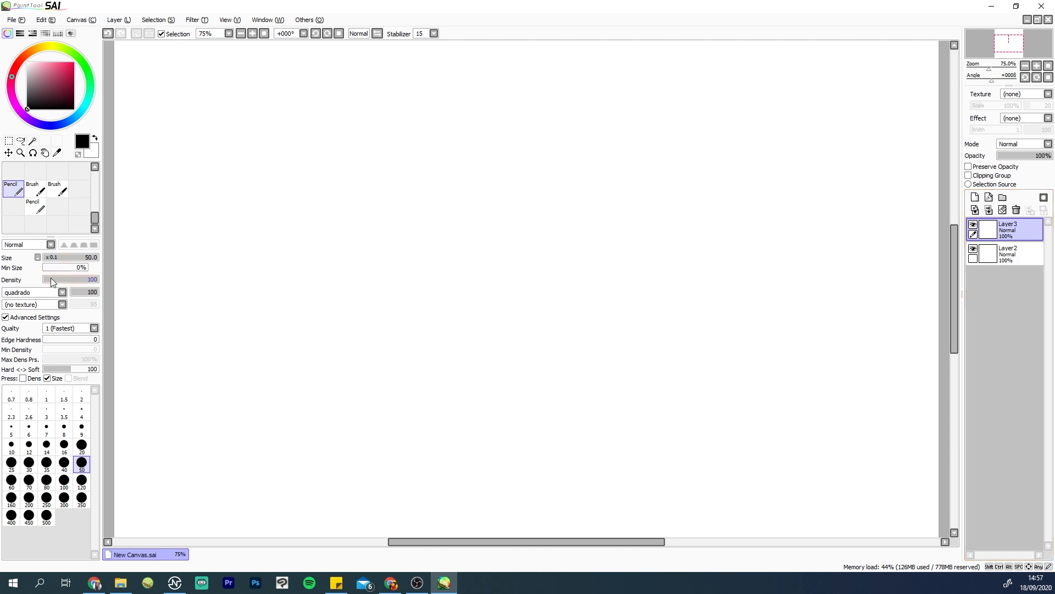
Step: Paint a short zigzag on Layer3 and review the available brush shapes, keeping quadrado selected
mouse_move(223, 238)
left_mouse_down()
mouse_move(269, 274)
mouse_move(297, 217)
left_mouse_up()
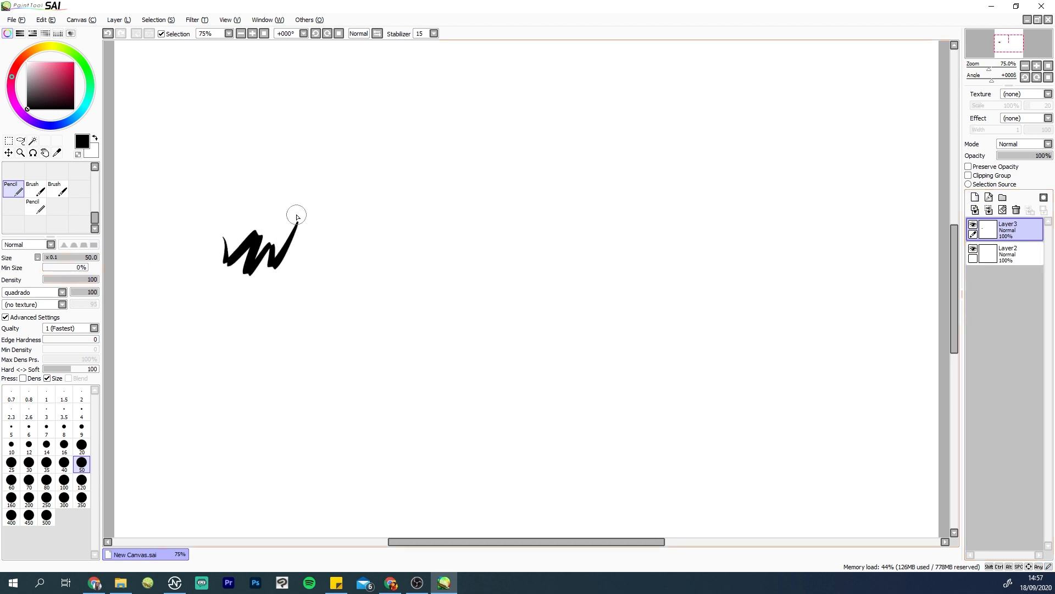
left_click(62, 292)
left_click(62, 293)
left_click(62, 293)
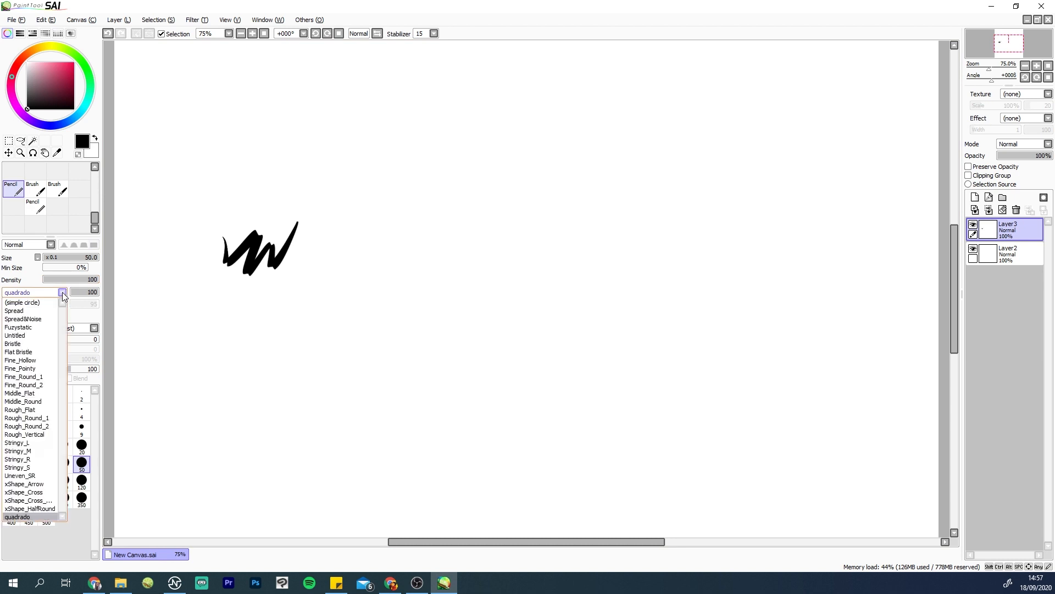
left_click(63, 295)
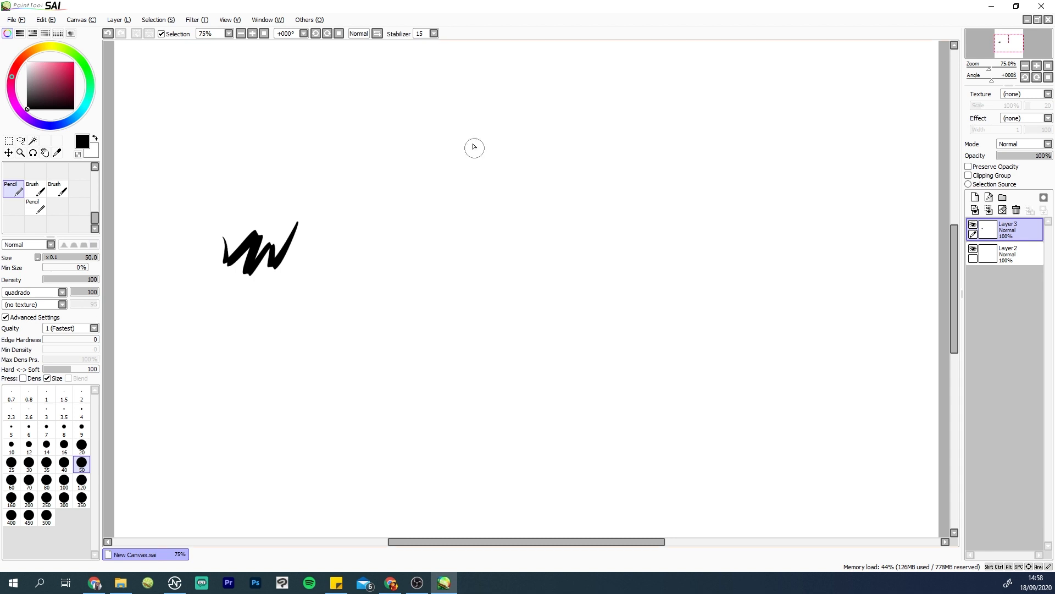
Step: Try large curved strokes beside the short zigzag, undoing them all
mouse_move(465, 149)
left_mouse_down()
mouse_move(488, 208)
mouse_move(499, 184)
left_mouse_up()
left_click_drag(516, 164, 644, 152)
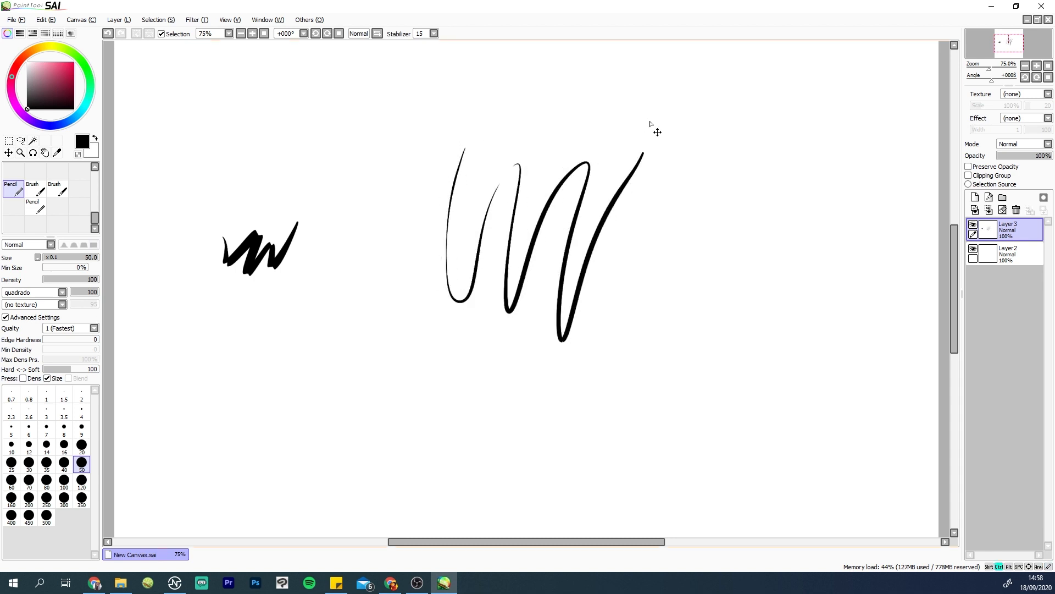
key("ctrl+z")
key("ctrl+z")
mouse_move(391, 297)
left_mouse_down()
mouse_move(407, 271)
mouse_move(447, 266)
left_mouse_up()
key("ctrl+z")
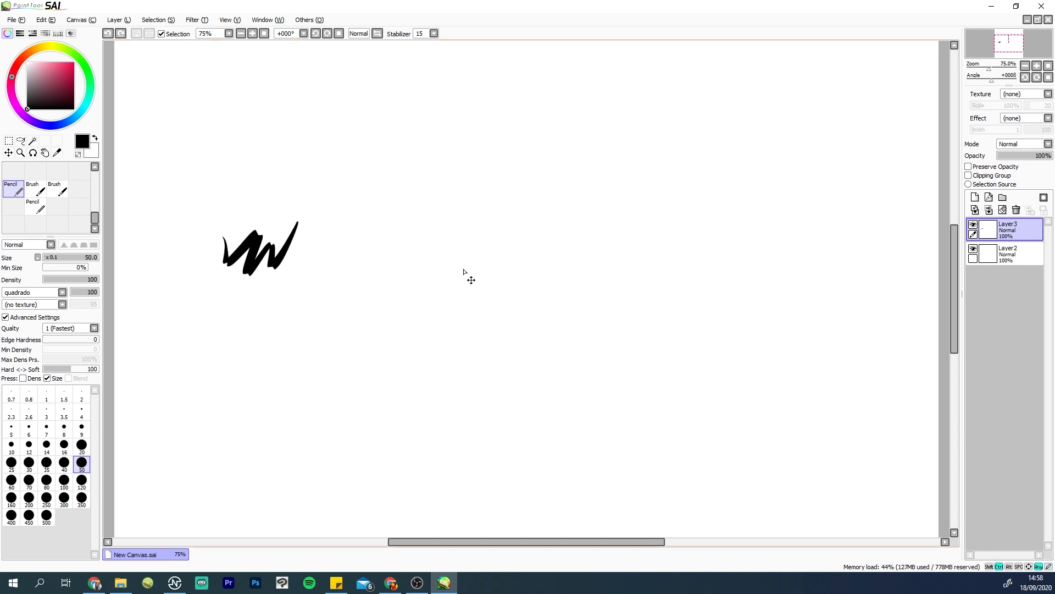
Step: Keep the pencil's Quality at 1 (Fastest) and paint a diagonal test stroke beside the zigzag
left_click(95, 328)
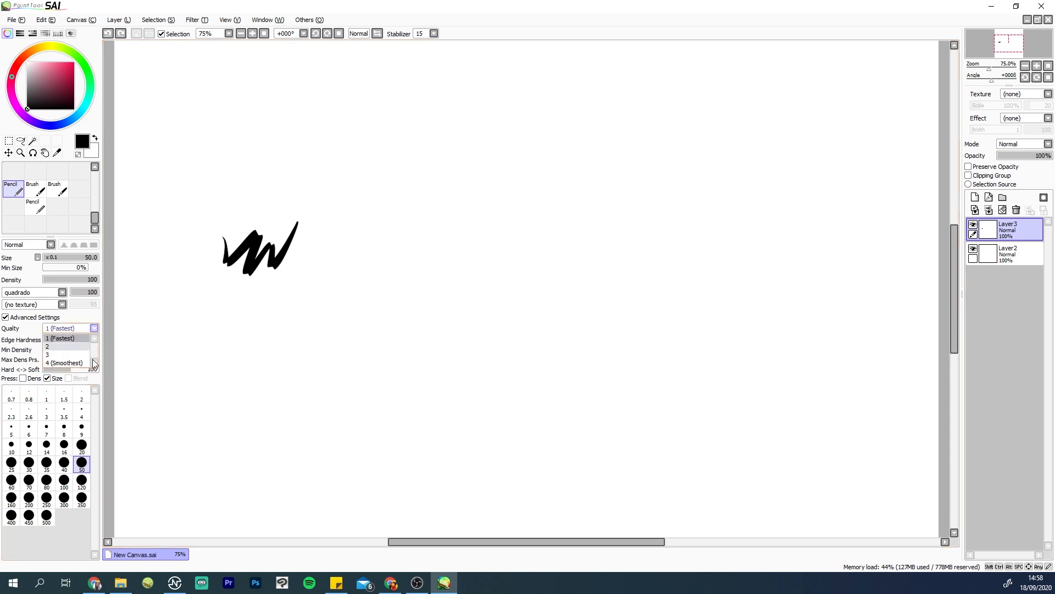
left_click(57, 337)
scroll(330, 291, "up", 3)
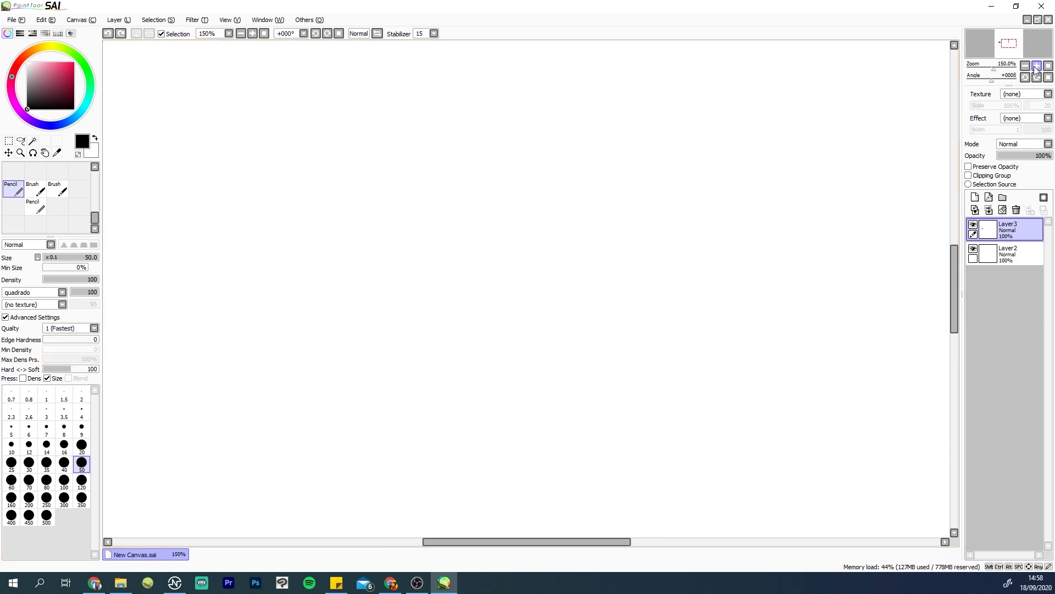
left_click_drag(415, 318, 874, 183)
scroll(934, 126, "down", 1)
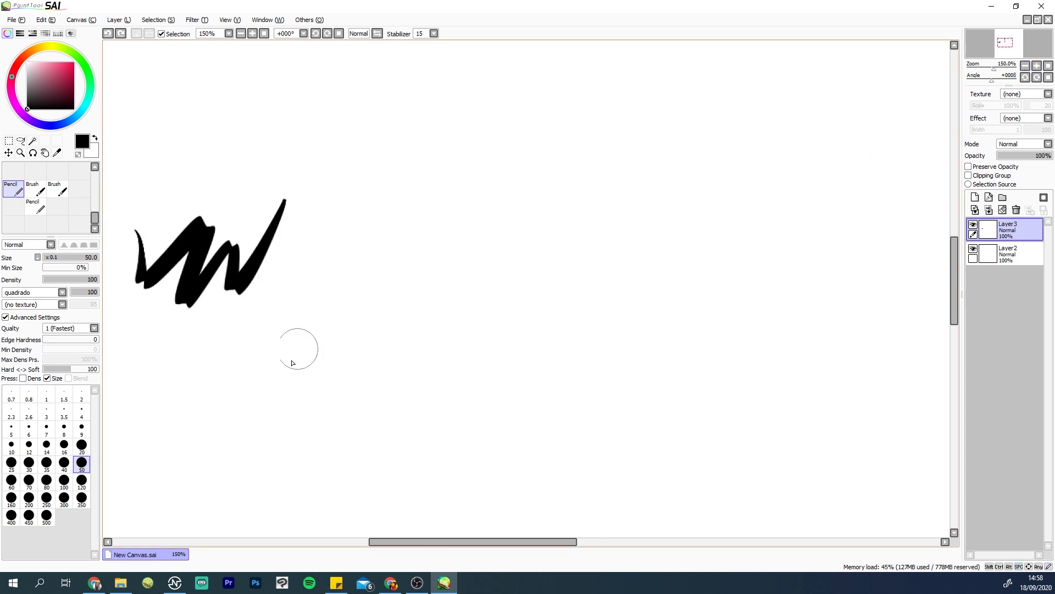
left_click_drag(292, 363, 494, 253)
key("ctrl+z")
left_click(1025, 66)
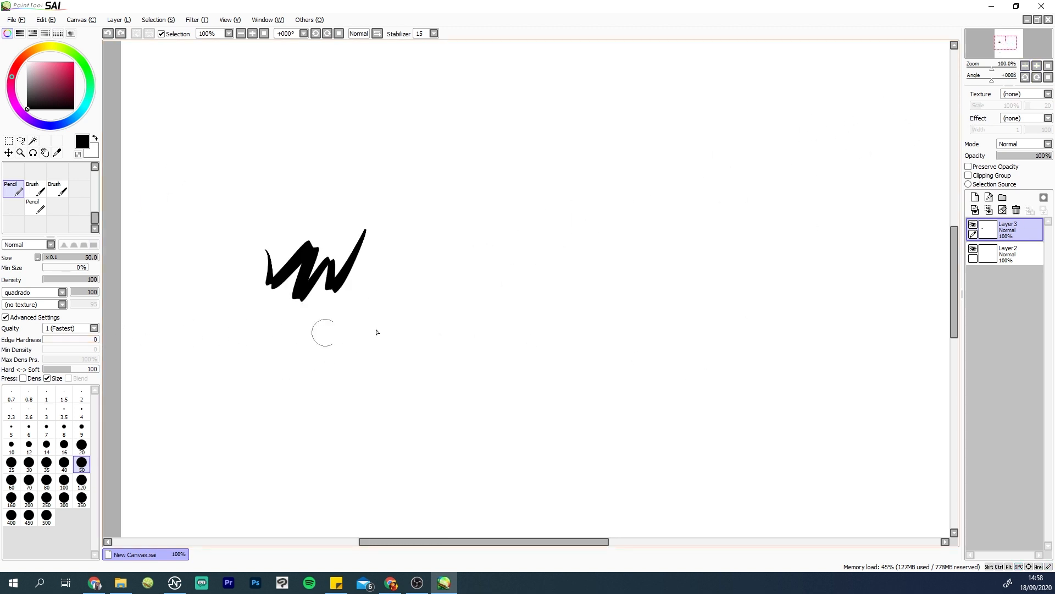
left_click_drag(379, 328, 547, 271)
Step: Set the pencil's Quality to 4 (Smoothest) and paint a second diagonal stroke for comparison
left_click(93, 328)
left_click(91, 365)
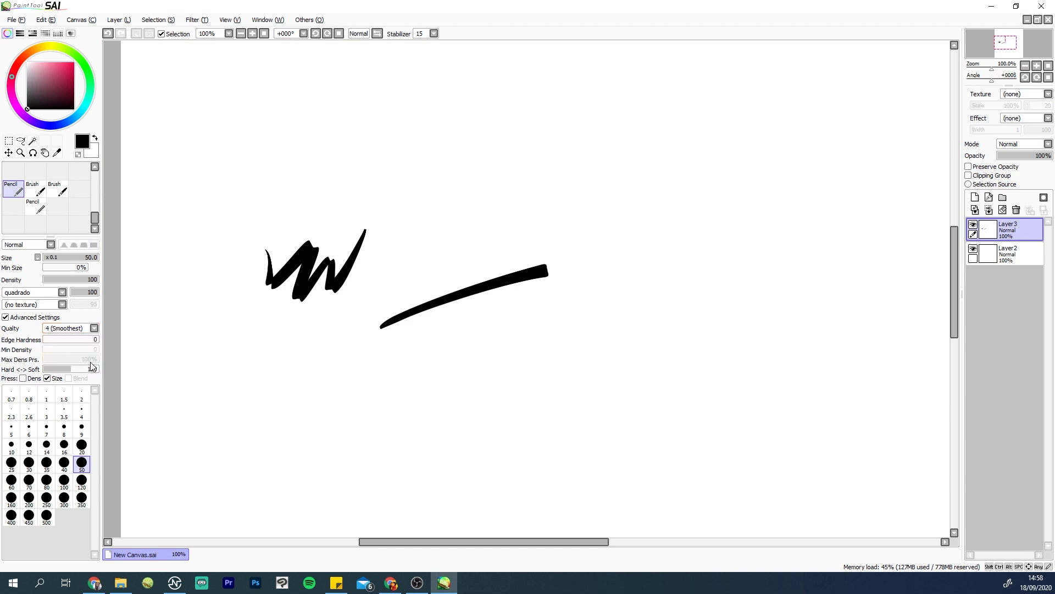
key("ctrl+z")
mouse_move(393, 372)
left_mouse_down()
mouse_move(719, 222)
mouse_move(562, 237)
left_mouse_up()
Step: Examine the edges of the two diagonal strokes at different zoom levels
left_click(1037, 65)
left_click(1036, 70)
left_click(1025, 68)
left_click(1025, 68)
left_click(1025, 68)
left_click(1025, 69)
left_click(1036, 71)
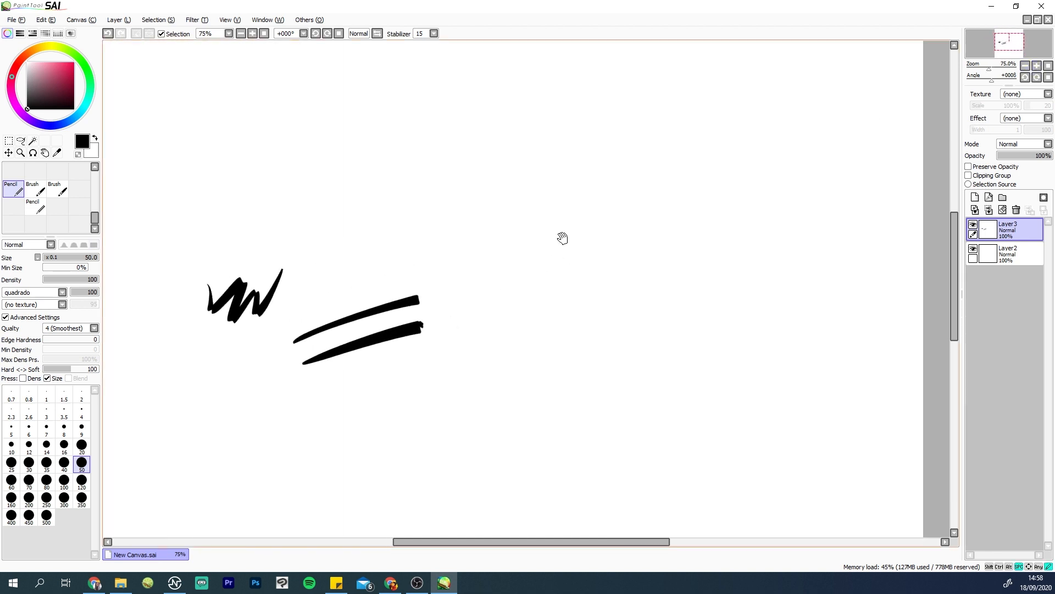
left_click(1025, 69)
Step: Try zigzag strokes with Quality at 4 (Smoothest) beside the diagonal strokes, undoing each one
mouse_move(426, 365)
left_mouse_down()
mouse_move(459, 361)
mouse_move(542, 305)
left_mouse_up()
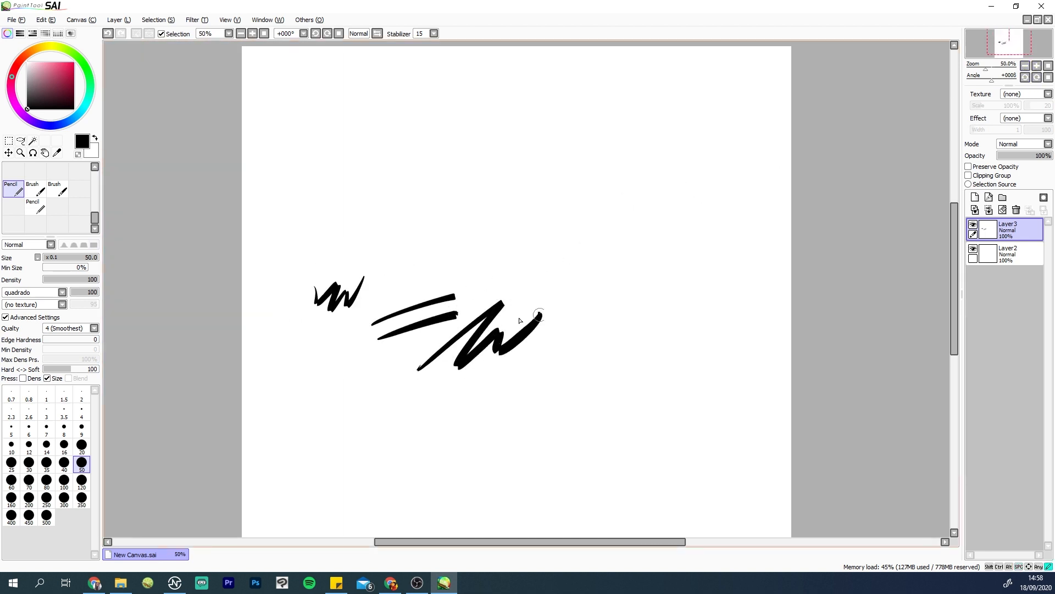
key("ctrl+z")
left_click(95, 327)
left_click(86, 363)
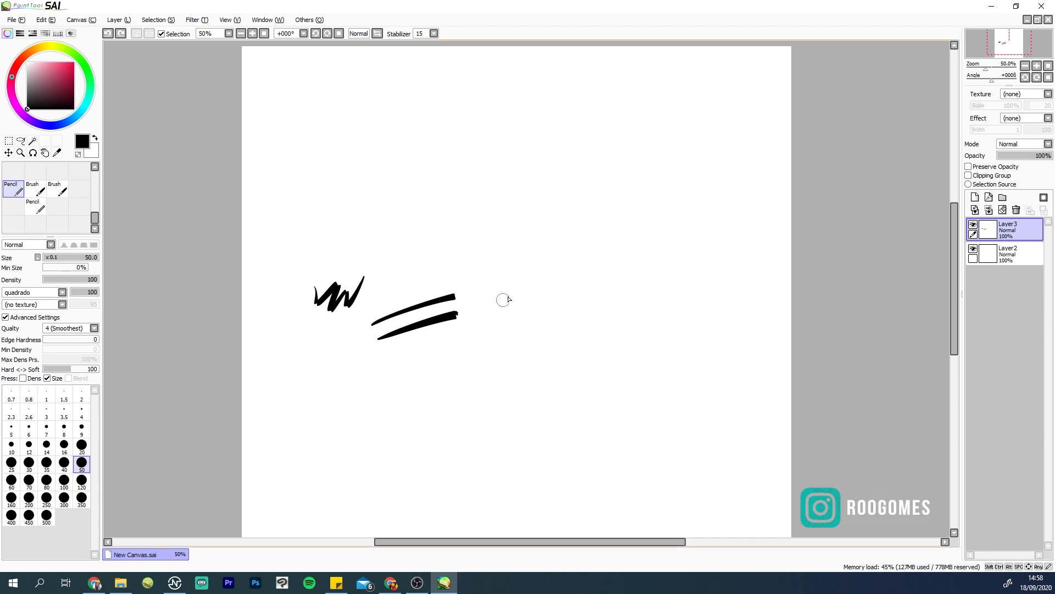
left_click_drag(495, 301, 560, 352)
key("ctrl+z")
Step: Set the pencil's Edge Hardness to 100 and paint curved test strokes beside the diagonal ones, undoing the unwanted attempts
left_click_drag(89, 344, 102, 340)
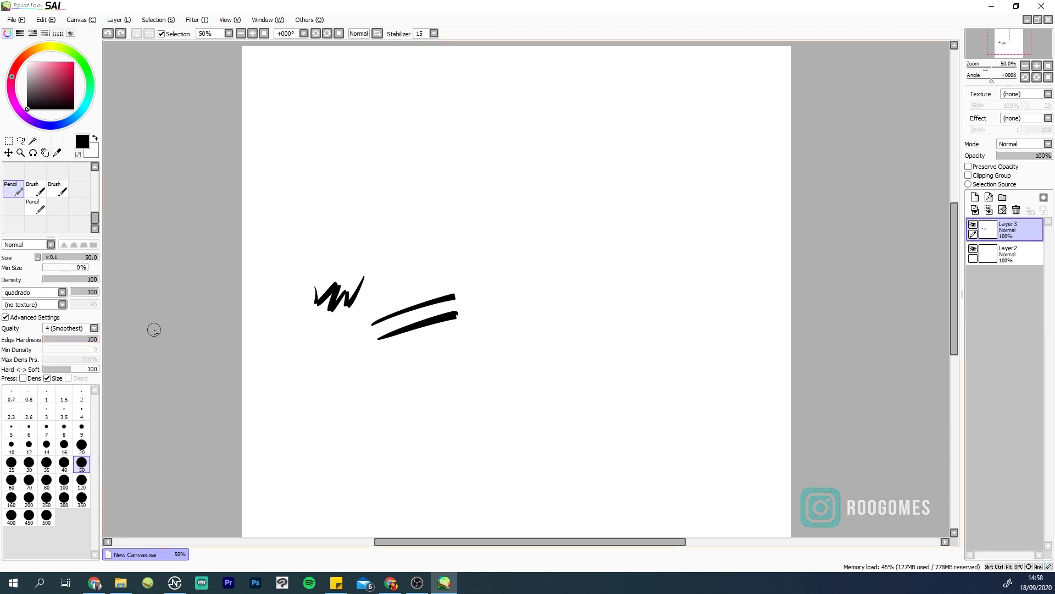
mouse_move(447, 377)
left_mouse_down()
mouse_move(530, 342)
mouse_move(619, 275)
left_mouse_up()
key("ctrl+z")
left_click(1036, 66)
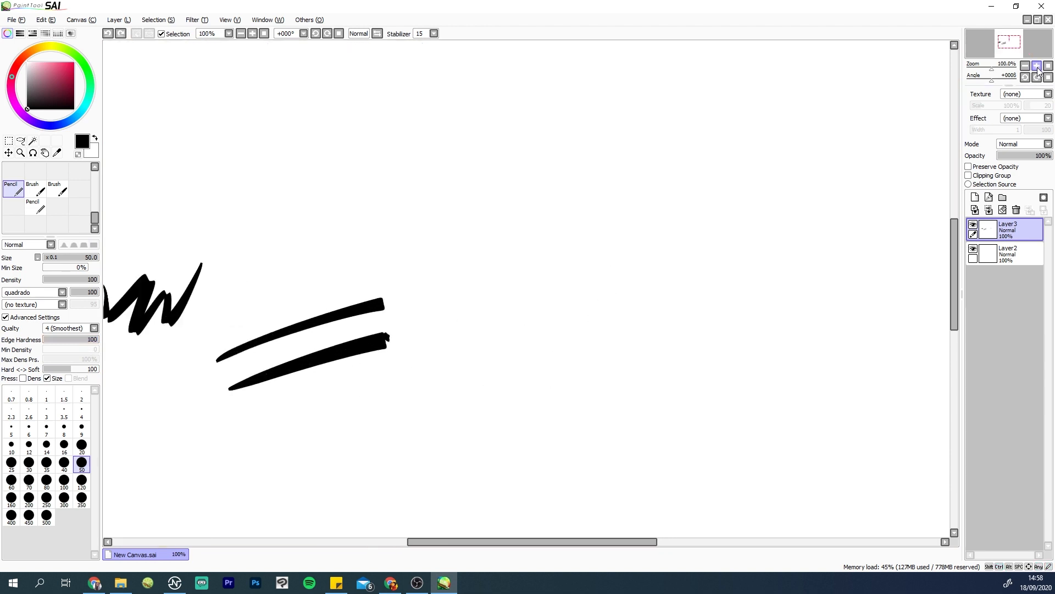
left_click(1037, 66)
mouse_move(605, 222)
left_mouse_down()
mouse_move(578, 235)
mouse_move(550, 373)
left_mouse_up()
key("ctrl+z")
mouse_move(621, 381)
left_mouse_down()
mouse_move(667, 193)
mouse_move(638, 347)
left_mouse_up()
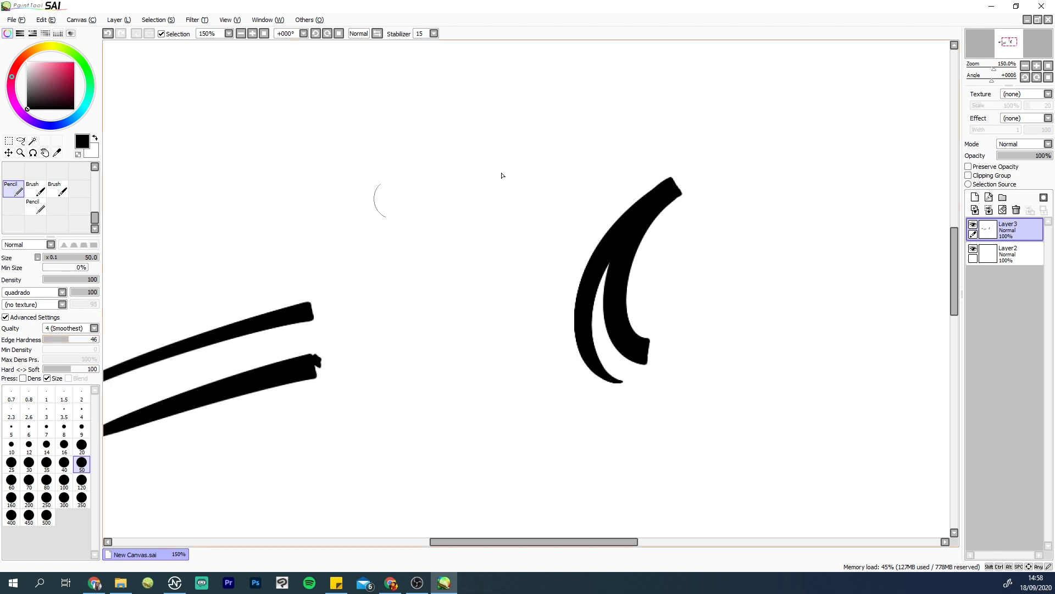
Step: Return Edge Hardness to 0, paint curved strokes on both sides of the previous curves, and compare their edges up close
left_click_drag(544, 179, 506, 345)
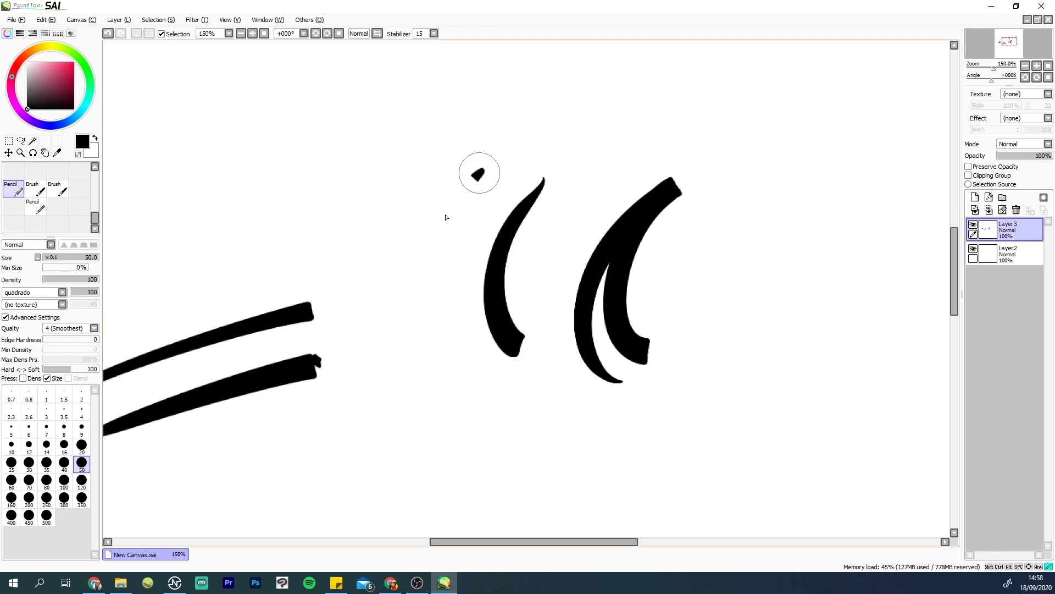
left_click_drag(476, 170, 442, 344)
key("ctrl+z")
left_click_drag(750, 190, 721, 349)
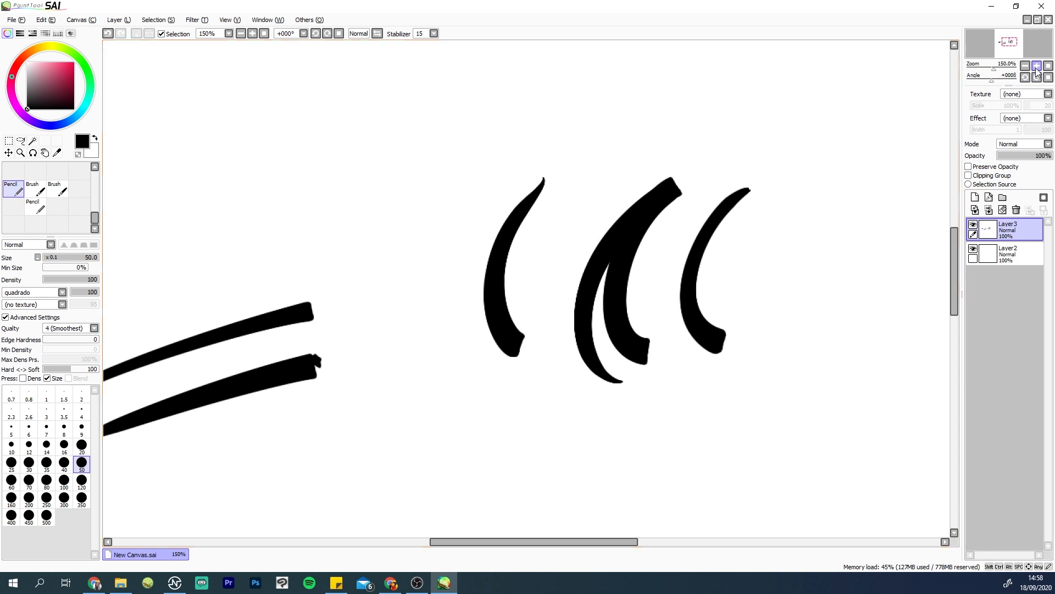
scroll(582, 212, "up", 5)
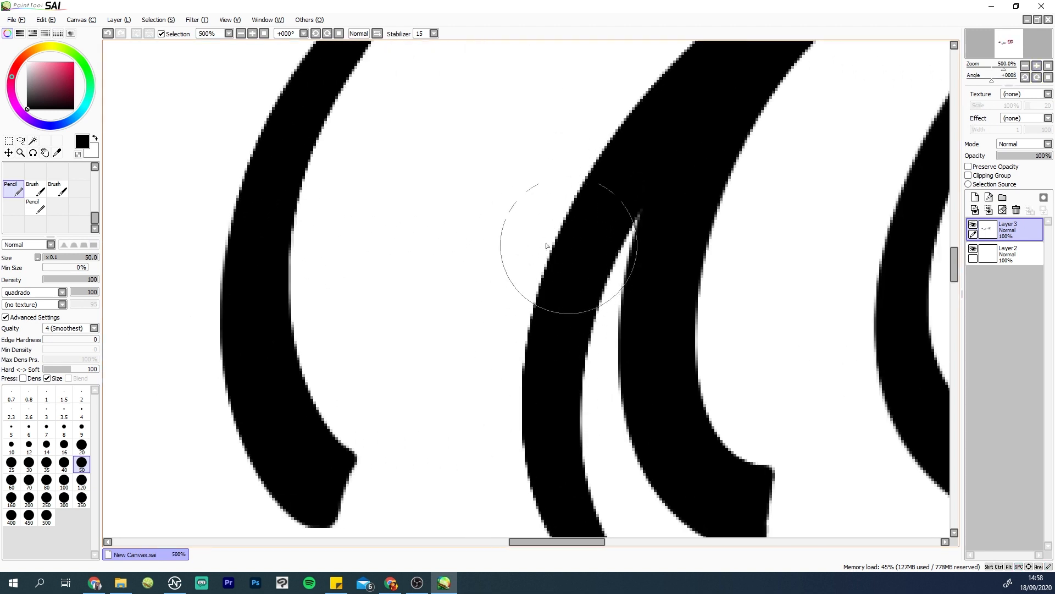
left_click(1025, 66)
left_click(1026, 66)
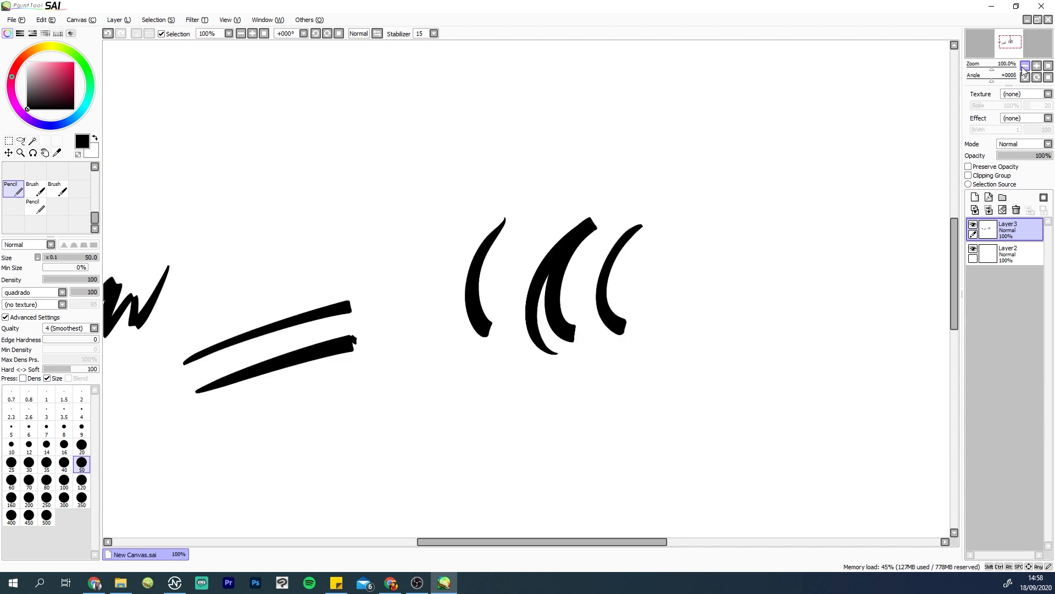
Step: Set the pencil's Hard <-> Soft to 102 and try two wavy strokes above the existing ones, undoing each
left_click_drag(343, 403, 428, 374)
mouse_move(160, 406)
left_mouse_down()
mouse_move(141, 394)
mouse_move(134, 402)
left_mouse_up()
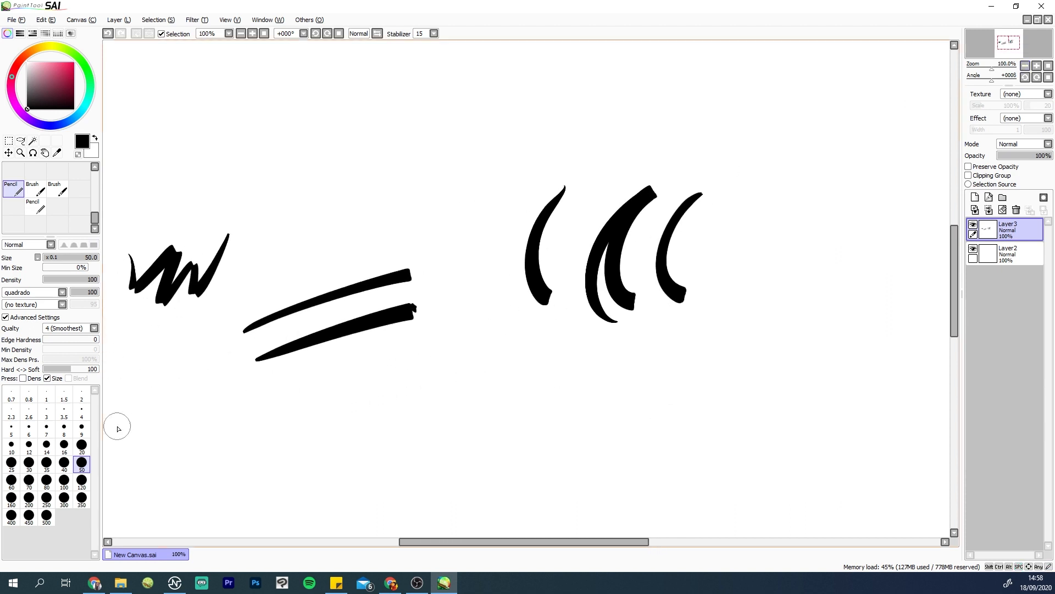
left_click_drag(71, 370, 72, 376)
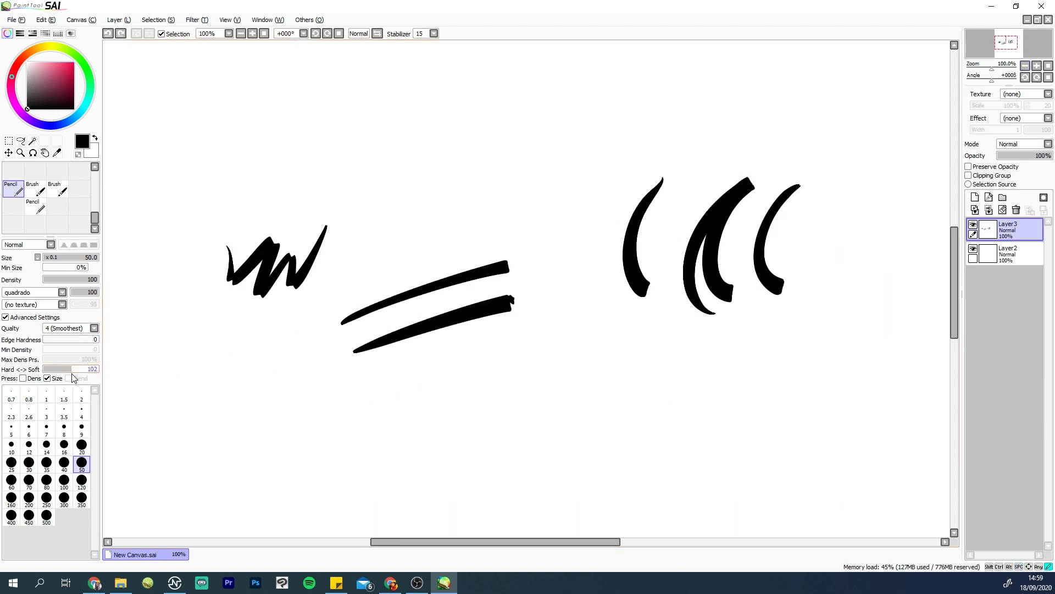
left_click_drag(244, 221, 330, 169)
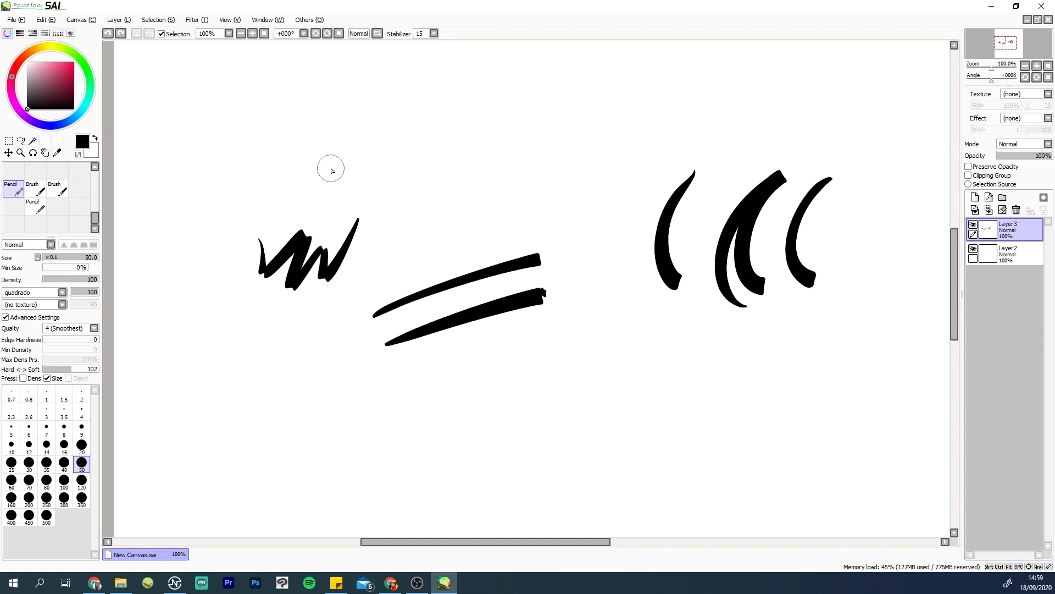
mouse_move(440, 99)
left_mouse_down()
mouse_move(459, 141)
mouse_move(568, 66)
left_mouse_up()
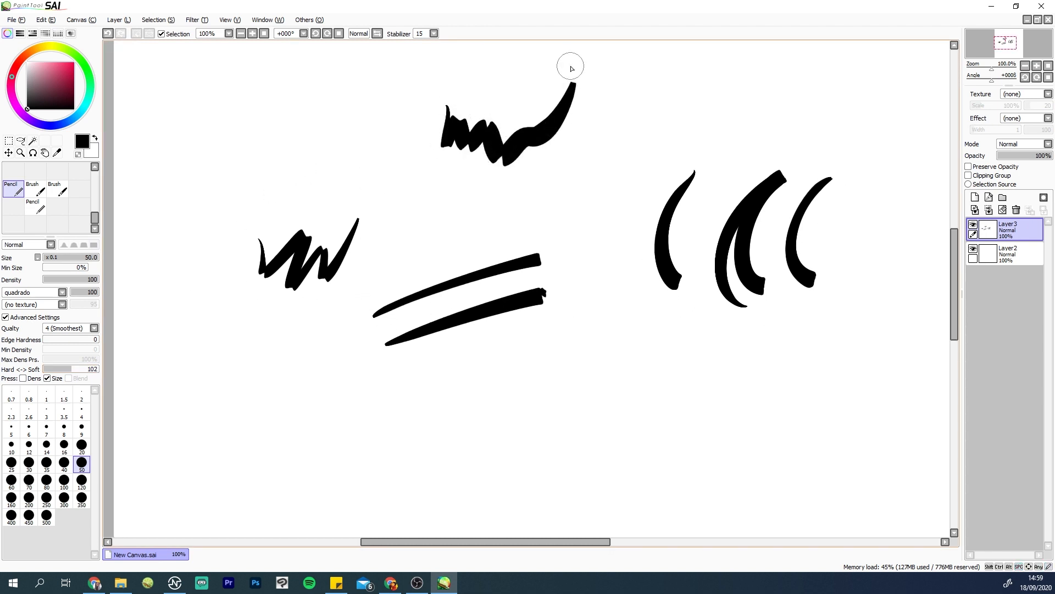
key("ctrl+z")
left_click_drag(497, 96, 671, 55)
key("ctrl+z")
left_click_drag(479, 216, 462, 228)
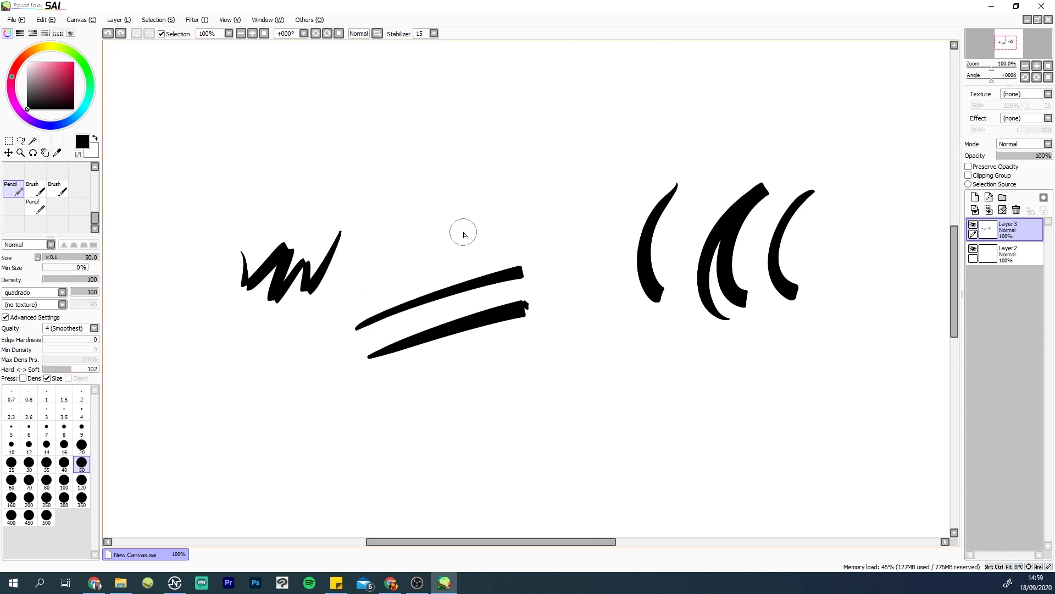
Step: Lower Hard <-> Soft and paint two long strokes that build from thin lines into thick zigzags under increasing pressure
left_click_drag(69, 373, 39, 370)
mouse_move(386, 108)
left_mouse_down()
mouse_move(423, 107)
mouse_move(476, 141)
mouse_move(586, 110)
mouse_move(657, 127)
mouse_move(709, 118)
mouse_move(754, 160)
mouse_move(840, 141)
mouse_move(876, 190)
mouse_move(890, 245)
mouse_move(867, 256)
left_mouse_up()
mouse_move(310, 426)
left_mouse_down()
mouse_move(556, 419)
mouse_move(464, 396)
mouse_move(567, 460)
mouse_move(562, 352)
mouse_move(443, 438)
mouse_move(687, 370)
mouse_move(645, 402)
mouse_move(712, 420)
mouse_move(781, 412)
mouse_move(860, 424)
mouse_move(907, 440)
mouse_move(917, 467)
mouse_move(908, 486)
left_mouse_up()
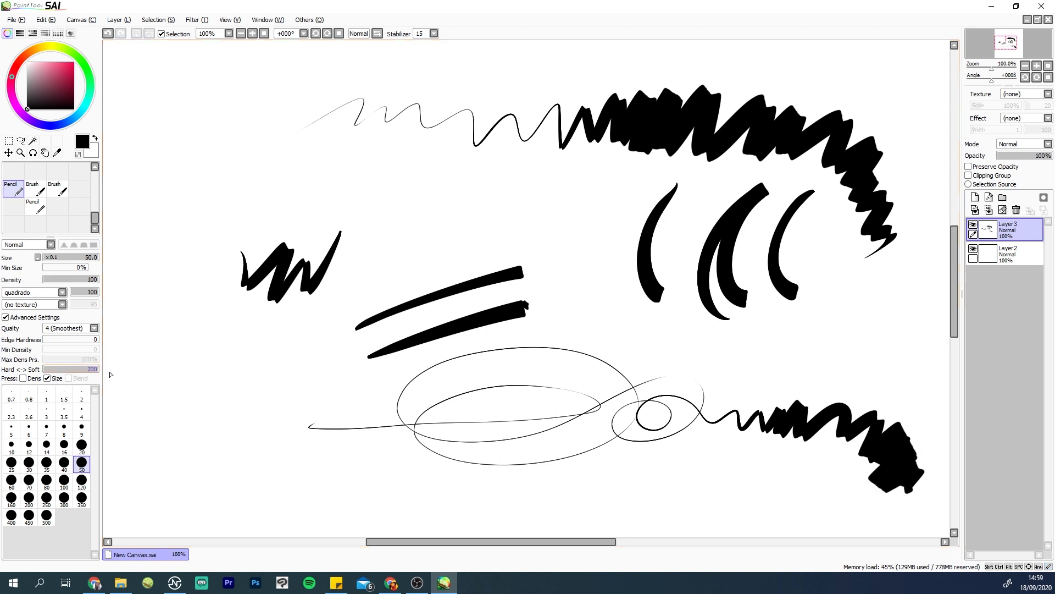
Step: Set Hard <-> Soft to 200 and paint a thick wavy stroke and looping strokes for comparison
mouse_move(179, 361)
left_mouse_down()
mouse_move(324, 371)
mouse_move(621, 342)
left_mouse_up()
mouse_move(228, 452)
left_mouse_down()
mouse_move(366, 448)
mouse_move(385, 498)
mouse_move(300, 490)
left_mouse_up()
mouse_move(272, 206)
left_mouse_down()
mouse_move(442, 198)
mouse_move(579, 175)
mouse_move(369, 147)
mouse_move(355, 169)
mouse_move(536, 171)
mouse_move(275, 173)
mouse_move(313, 141)
mouse_move(533, 157)
left_mouse_up()
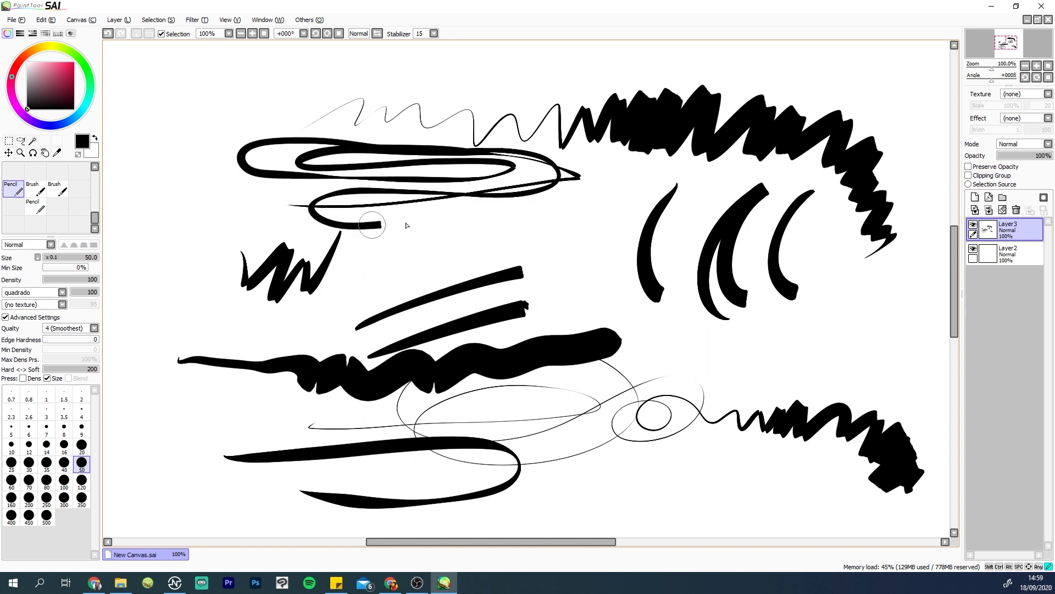
Step: Undo all the test strokes until Layer3 is empty
key("ctrl+z")
key("ctrl+z")
key("ctrl+z")
key("ctrl+z")
key("ctrl+z")
key("ctrl+z")
key("ctrl+z")
key("ctrl+z")
key("ctrl+z")
key("ctrl+z")
key("ctrl+z")
key("ctrl+z")
key("ctrl+z")
key("ctrl+z")
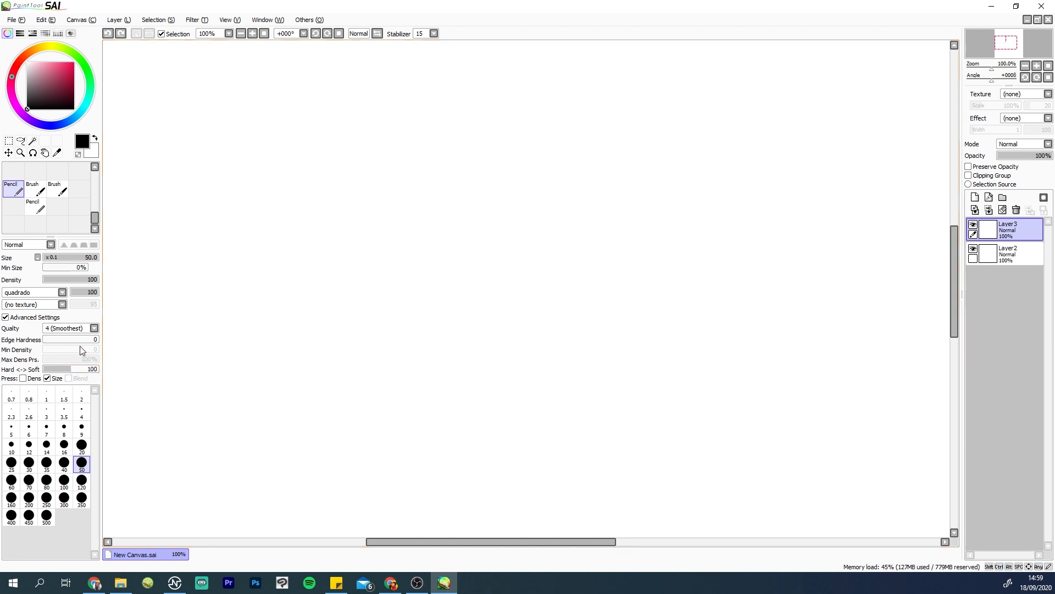
Step: Set Hard <-> Soft to 34 and paint two thin tapering curves that start from the same point
mouse_move(288, 261)
left_mouse_down()
mouse_move(327, 275)
mouse_move(374, 219)
mouse_move(401, 294)
left_mouse_up()
key("ctrl+z")
key("ctrl+z")
left_click_drag(322, 377, 338, 213)
left_click_drag(322, 377, 400, 199)
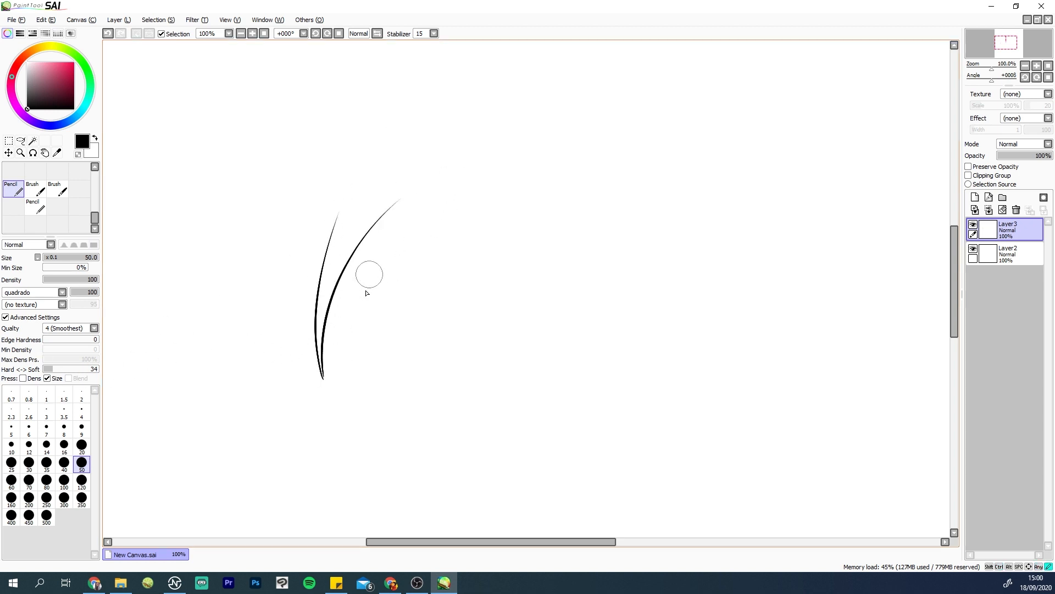
Step: Paint wavy pressure-test strokes, setting Hard <-> Soft to 60, and delete Layer3 with its strokes
mouse_move(367, 278)
left_mouse_down()
mouse_move(401, 283)
mouse_move(417, 320)
mouse_move(452, 347)
mouse_move(511, 201)
mouse_move(523, 240)
mouse_move(533, 194)
mouse_move(525, 210)
mouse_move(548, 208)
mouse_move(571, 247)
mouse_move(594, 255)
mouse_move(616, 174)
left_mouse_up()
key("ctrl+z")
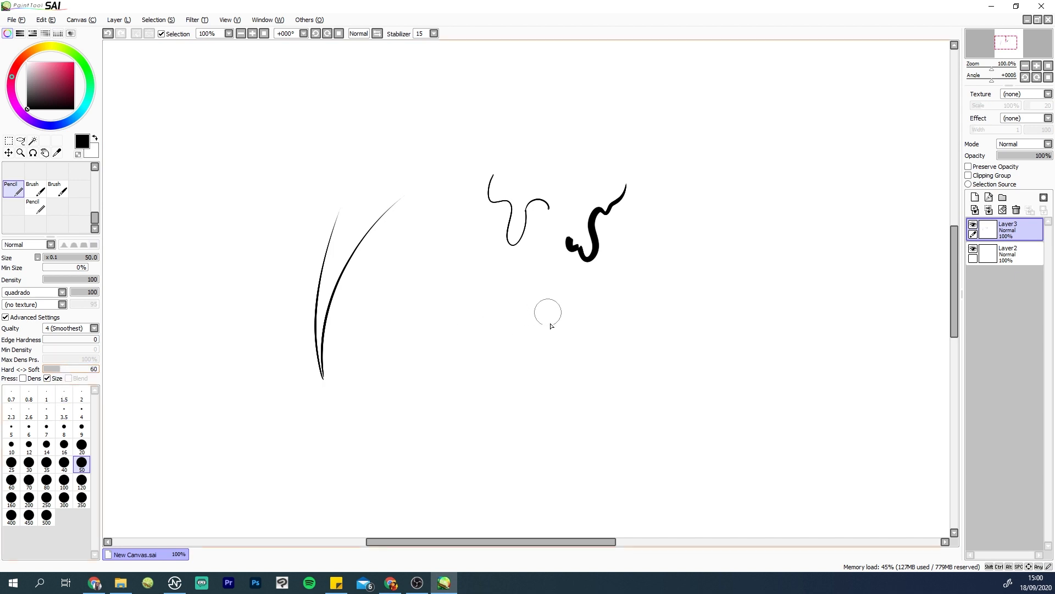
mouse_move(552, 339)
left_mouse_down()
mouse_move(595, 291)
mouse_move(608, 297)
mouse_move(599, 310)
mouse_move(613, 348)
mouse_move(644, 246)
mouse_move(639, 288)
mouse_move(668, 233)
mouse_move(680, 228)
mouse_move(681, 263)
mouse_move(716, 192)
left_mouse_up()
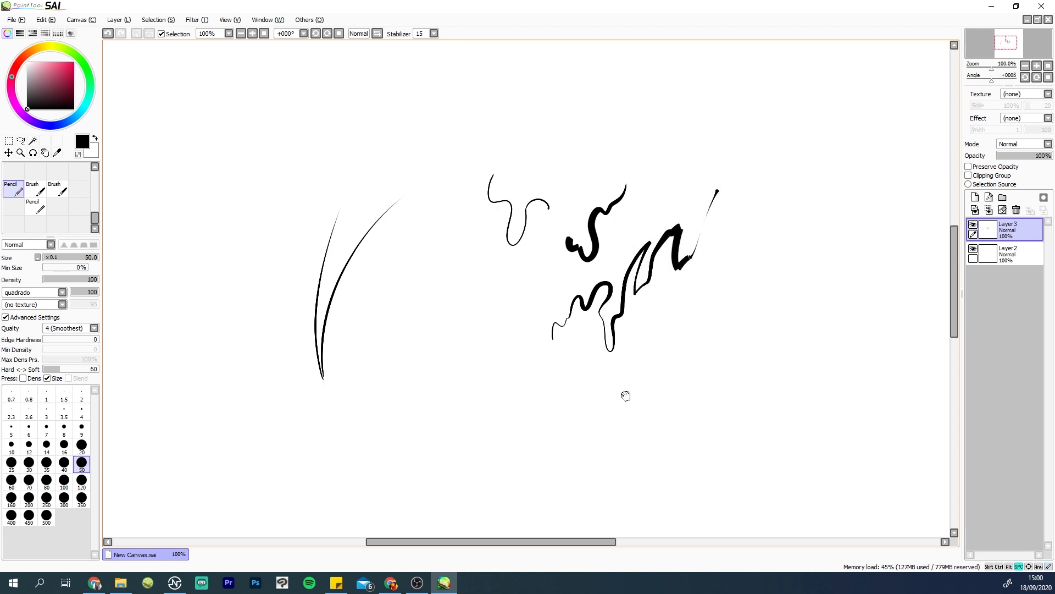
left_click_drag(625, 396, 462, 425)
mouse_move(569, 273)
left_mouse_down()
mouse_move(581, 301)
mouse_move(590, 282)
mouse_move(602, 288)
mouse_move(663, 205)
mouse_move(647, 307)
left_mouse_up()
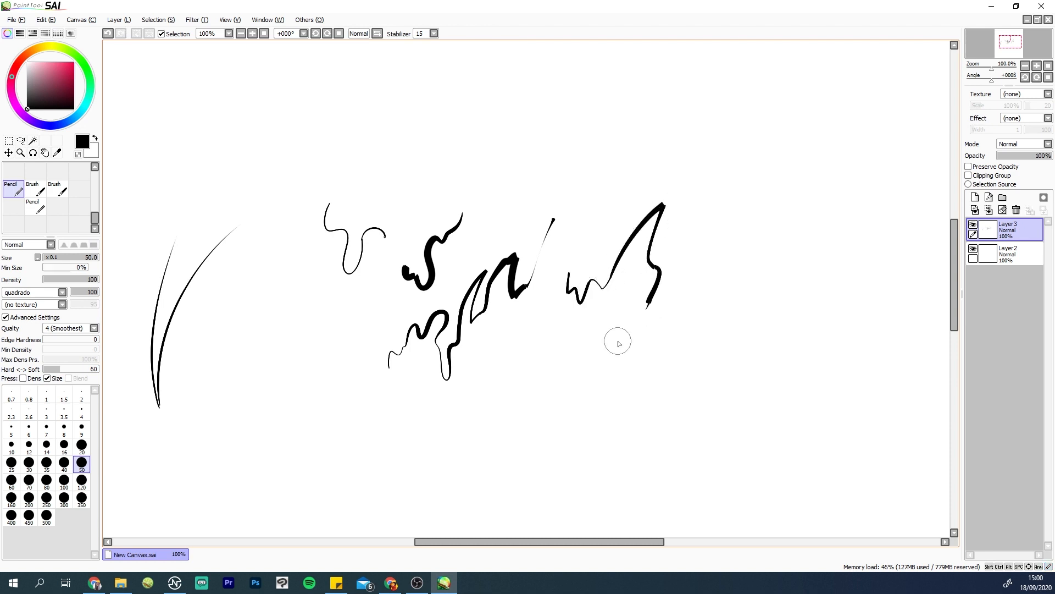
left_click(1016, 210)
left_click_drag(281, 437, 429, 412)
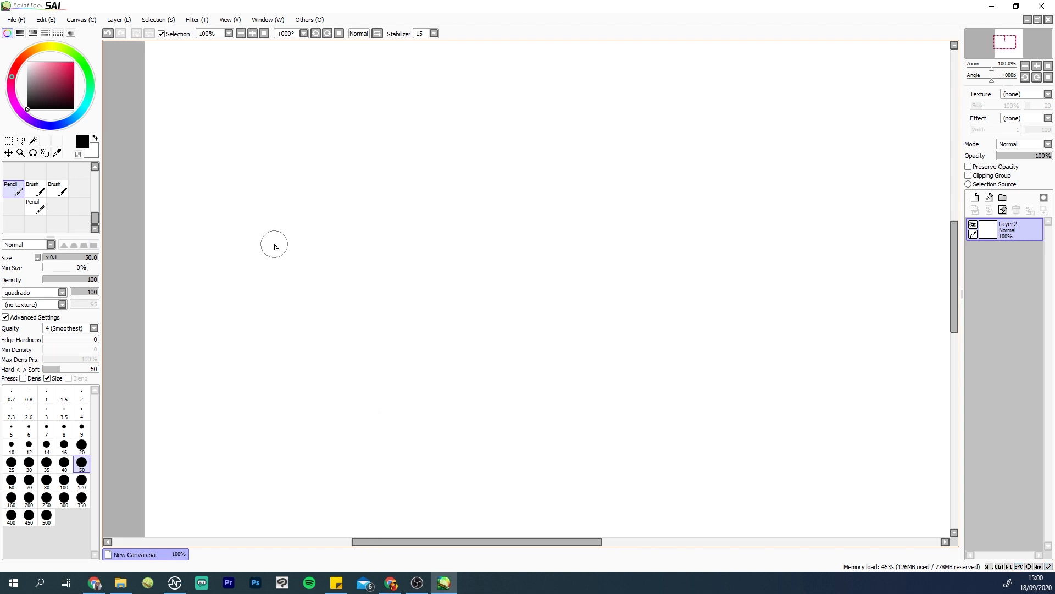
Step: Turn on pressure-controlled density, paint a zigzag, and try a stroke with Max Dens Prs. at 28%
left_click(22, 378)
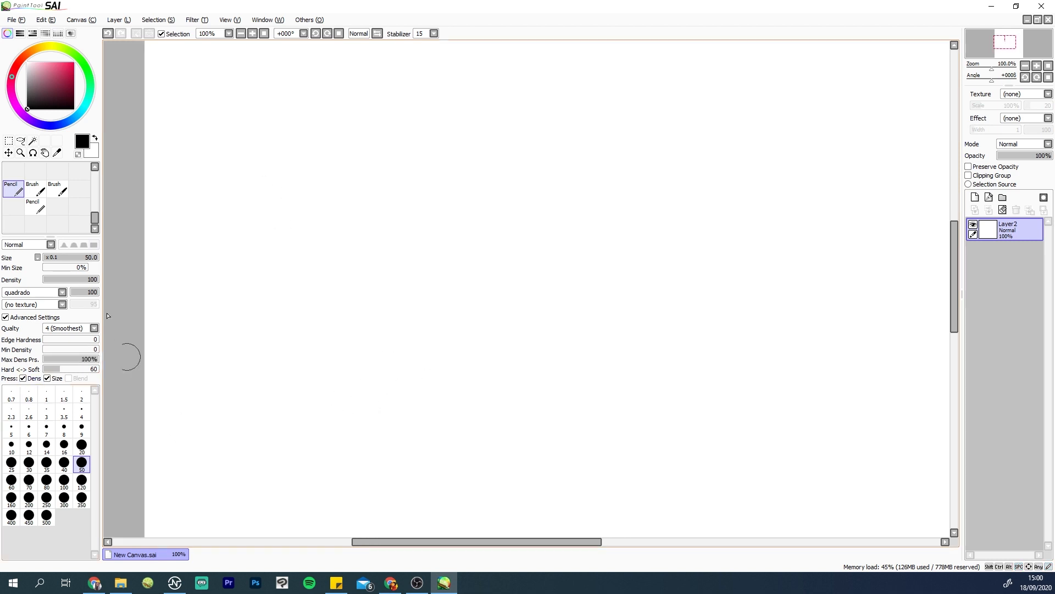
mouse_move(267, 256)
left_mouse_down()
mouse_move(350, 245)
mouse_move(384, 261)
mouse_move(472, 220)
left_mouse_up()
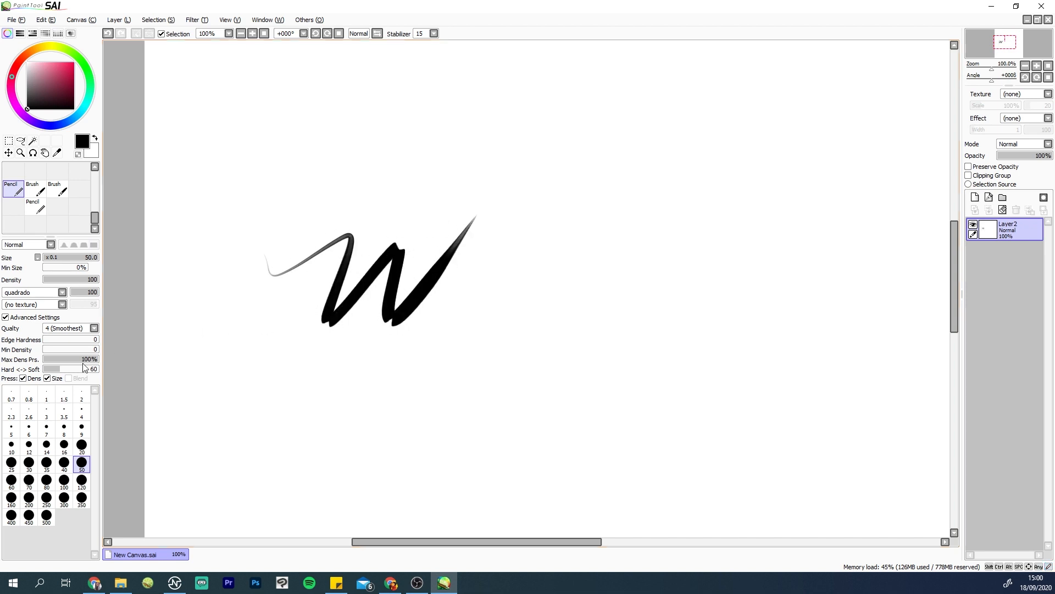
mouse_move(386, 375)
left_mouse_down()
mouse_move(566, 365)
mouse_move(615, 377)
left_mouse_up()
key("ctrl+z")
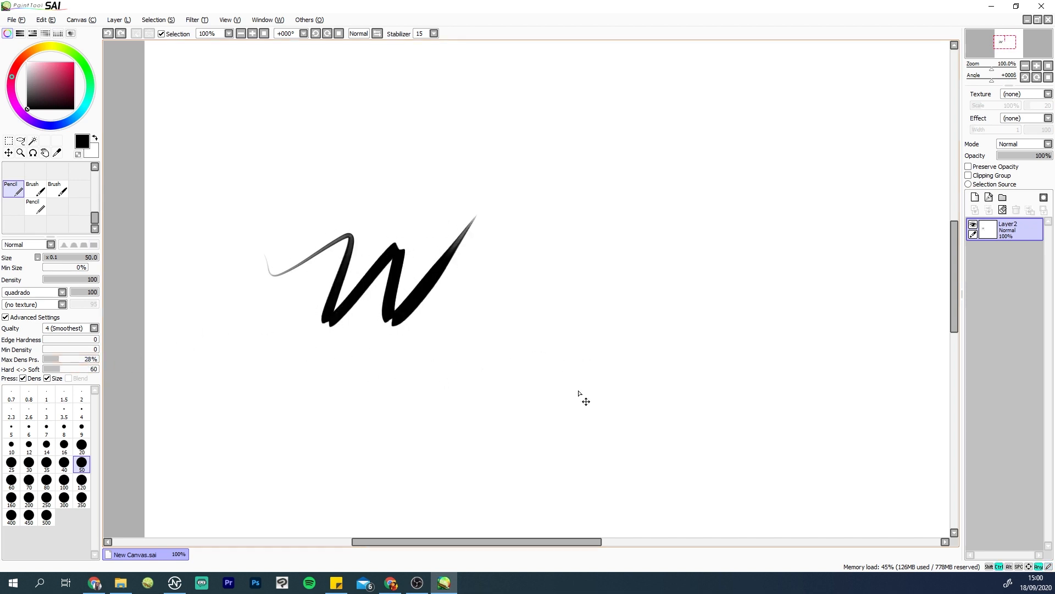
Step: Set Max Dens Prs. back to 100% and fill the canvas with wavy strokes of varying pressure
left_click_drag(71, 359, 106, 362)
mouse_move(363, 380)
left_mouse_down()
mouse_move(470, 397)
mouse_move(584, 357)
mouse_move(737, 352)
mouse_move(802, 410)
left_mouse_up()
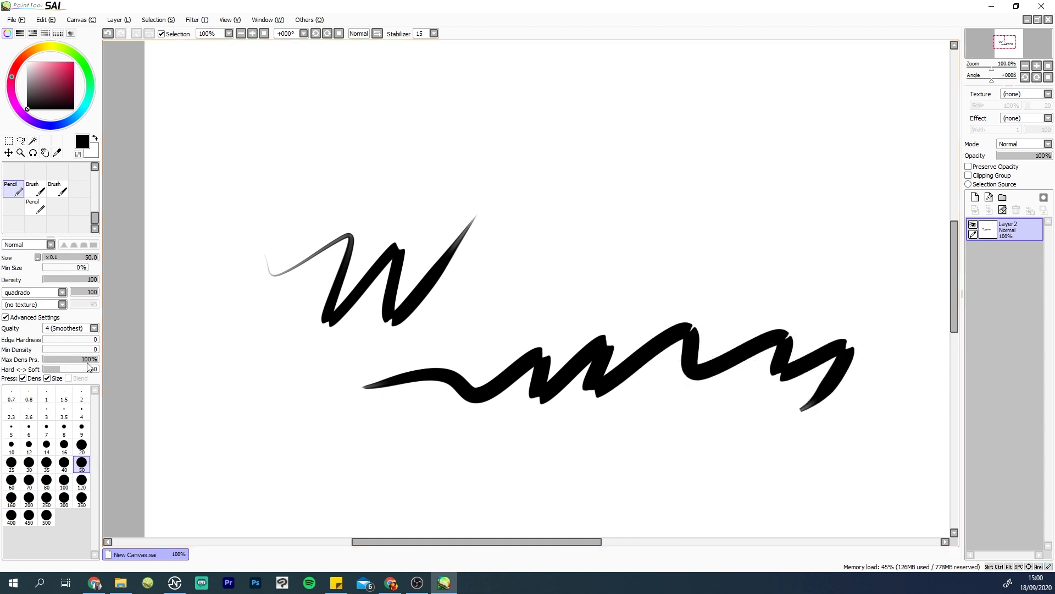
mouse_move(480, 283)
left_mouse_down()
mouse_move(530, 266)
mouse_move(552, 299)
mouse_move(681, 259)
mouse_move(778, 276)
mouse_move(858, 209)
mouse_move(698, 208)
mouse_move(370, 146)
mouse_move(231, 297)
mouse_move(671, 134)
mouse_move(817, 248)
left_mouse_up()
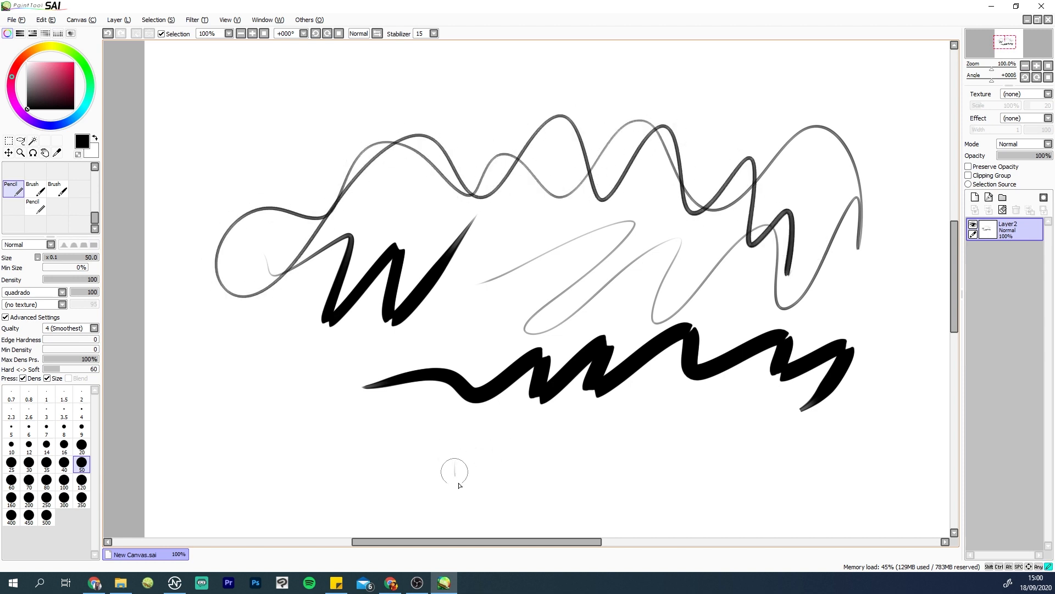
mouse_move(455, 477)
left_mouse_down()
mouse_move(484, 445)
mouse_move(542, 429)
mouse_move(548, 471)
mouse_move(607, 471)
mouse_move(671, 427)
mouse_move(813, 409)
mouse_move(834, 387)
left_mouse_up()
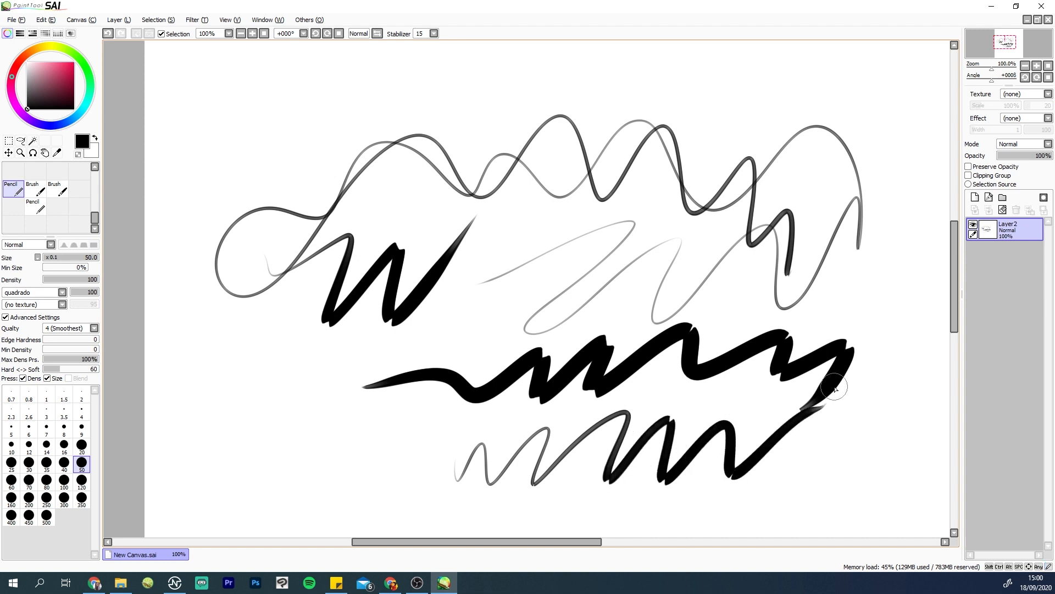
left_click_drag(812, 434, 625, 519)
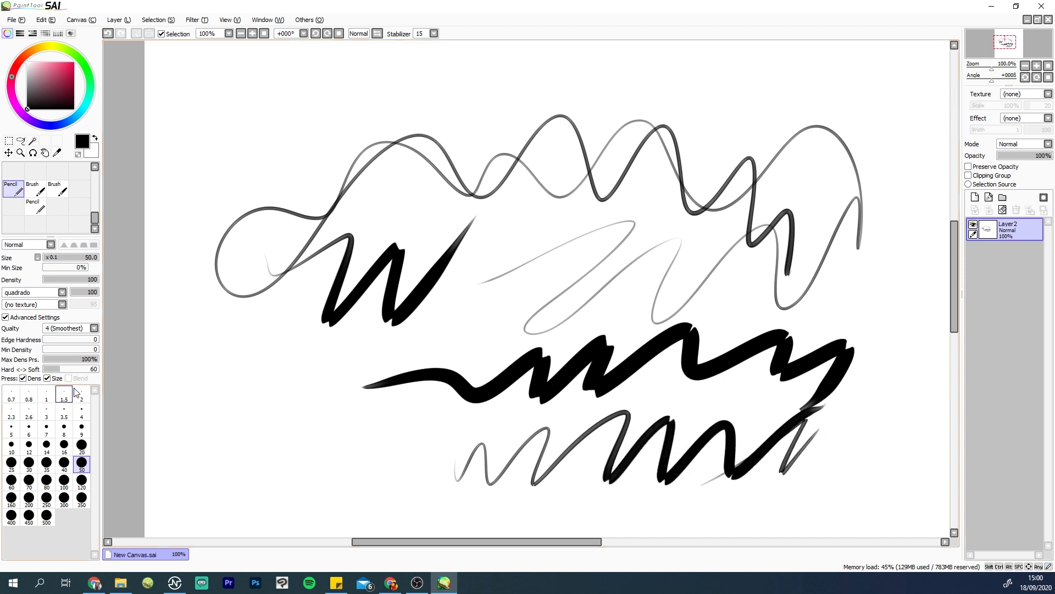
Step: Paint a zigzag with Min Density at 100, and turn off pressure-controlled density to paint a row of overlapping circles
left_click_drag(80, 352, 101, 351)
mouse_move(256, 362)
left_mouse_down()
mouse_move(275, 407)
mouse_move(414, 426)
mouse_move(529, 406)
left_mouse_up()
left_click(23, 378)
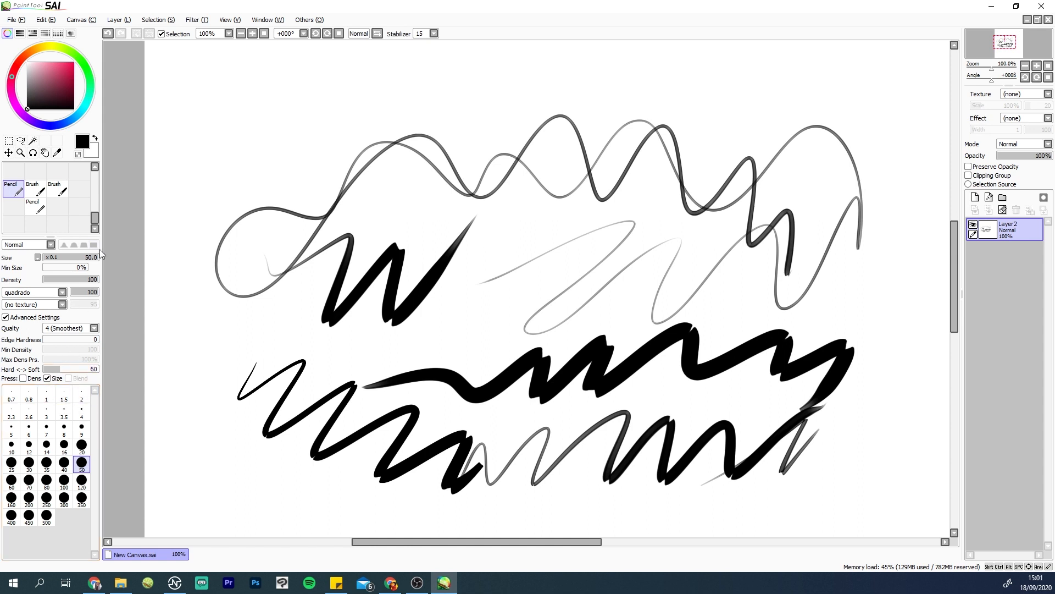
mouse_move(660, 82)
left_mouse_down()
mouse_move(693, 110)
mouse_move(726, 83)
mouse_move(780, 127)
left_mouse_up()
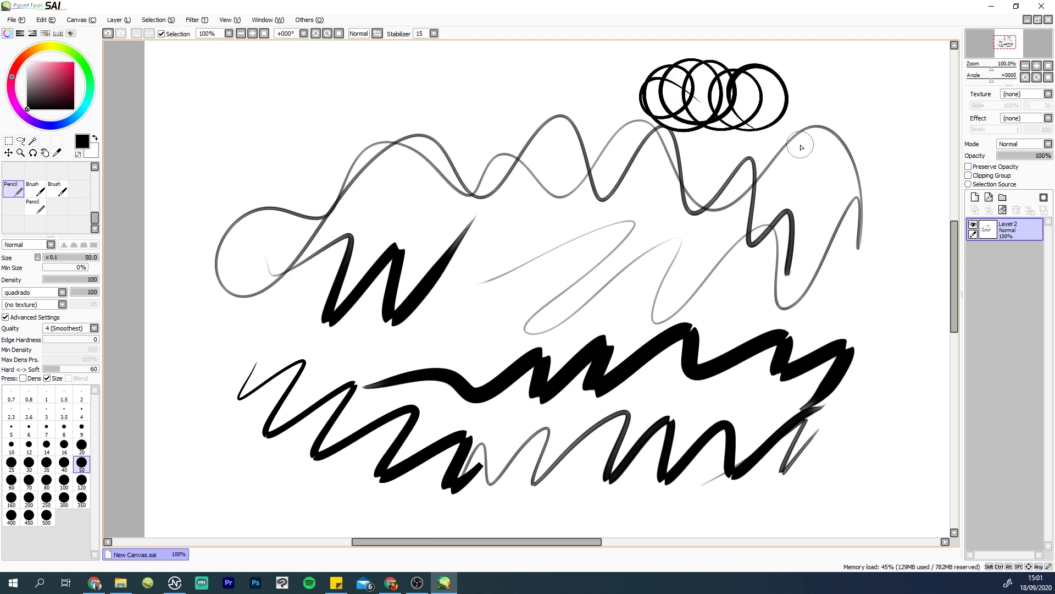
left_click_drag(820, 309, 744, 441)
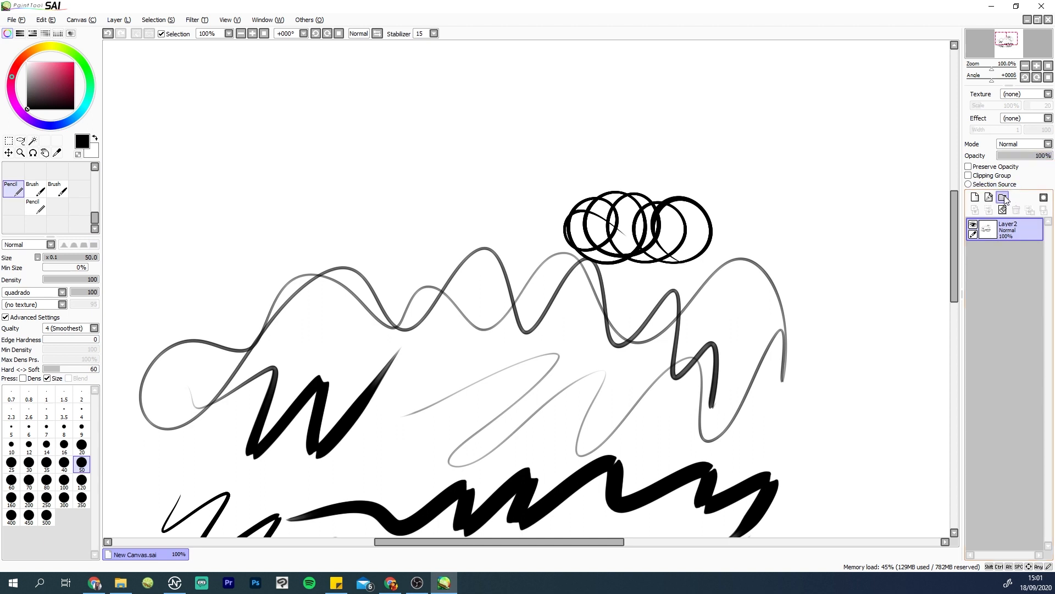
Step: Replace Layer2 with a new empty layer and paint a short zigzag on it
left_click(975, 198)
left_click(998, 249)
left_click(1016, 210)
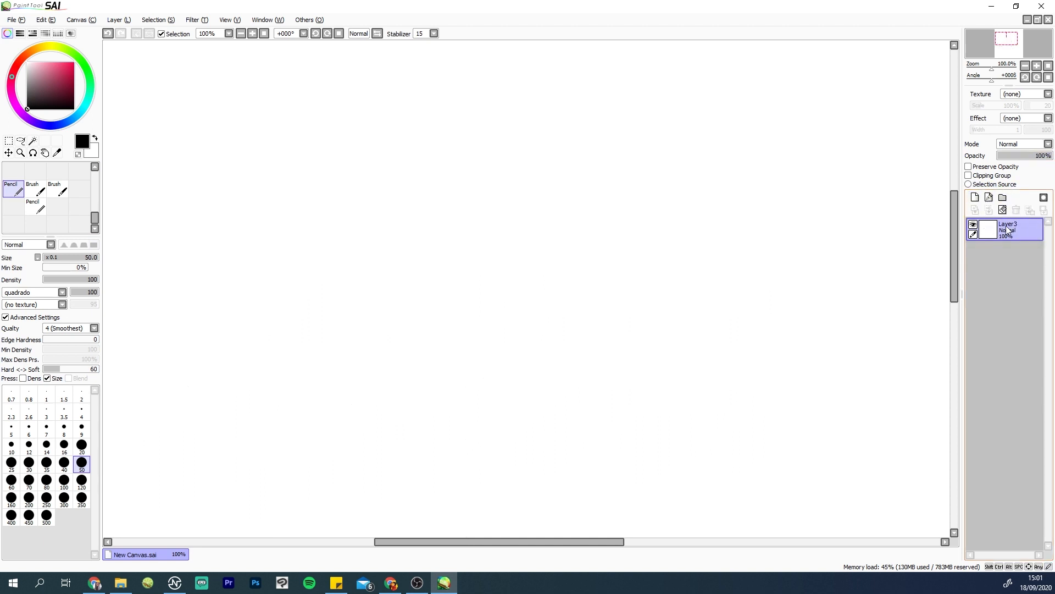
scroll(421, 283, "left", 3)
mouse_move(278, 116)
left_mouse_down()
mouse_move(311, 174)
mouse_move(365, 172)
mouse_move(355, 223)
left_mouse_up()
scroll(499, 405, "right", 3)
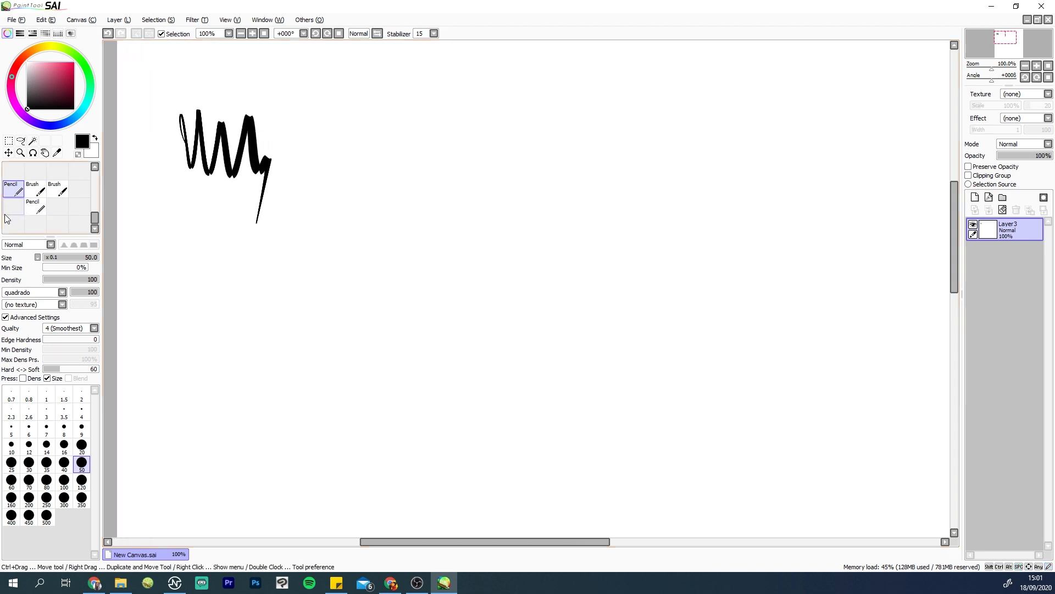
Step: Select the Brush preset beside the pencil and view the tool types offered for an empty tool slot
left_click(38, 195)
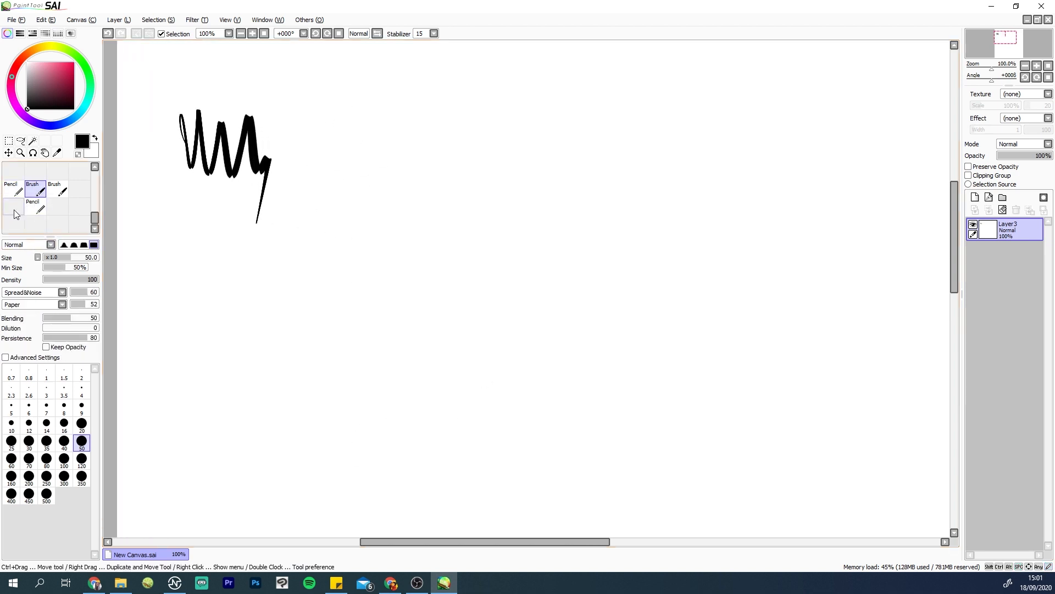
right_click(16, 212)
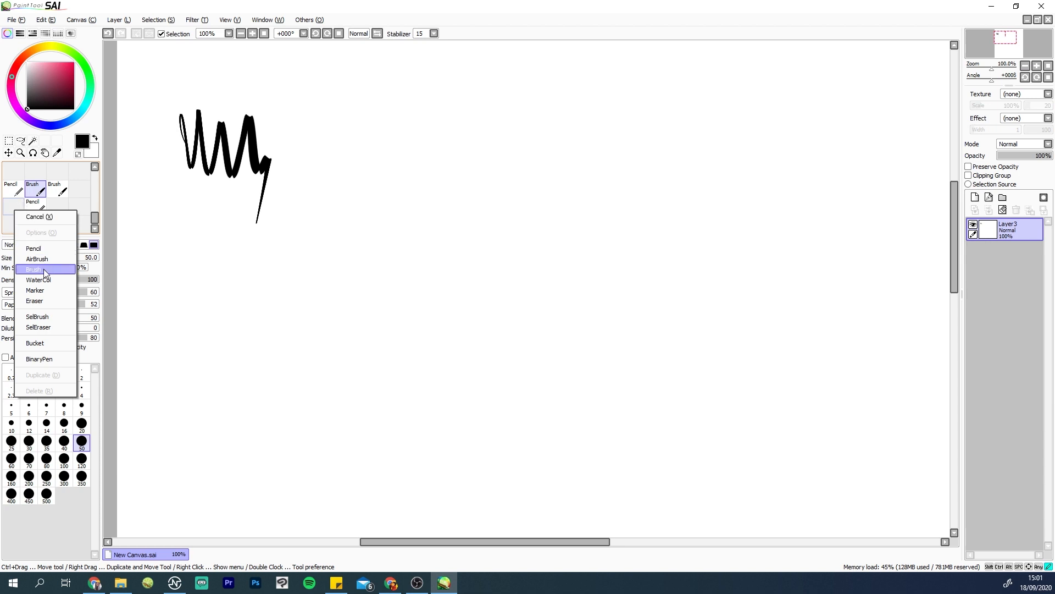
left_click(40, 192)
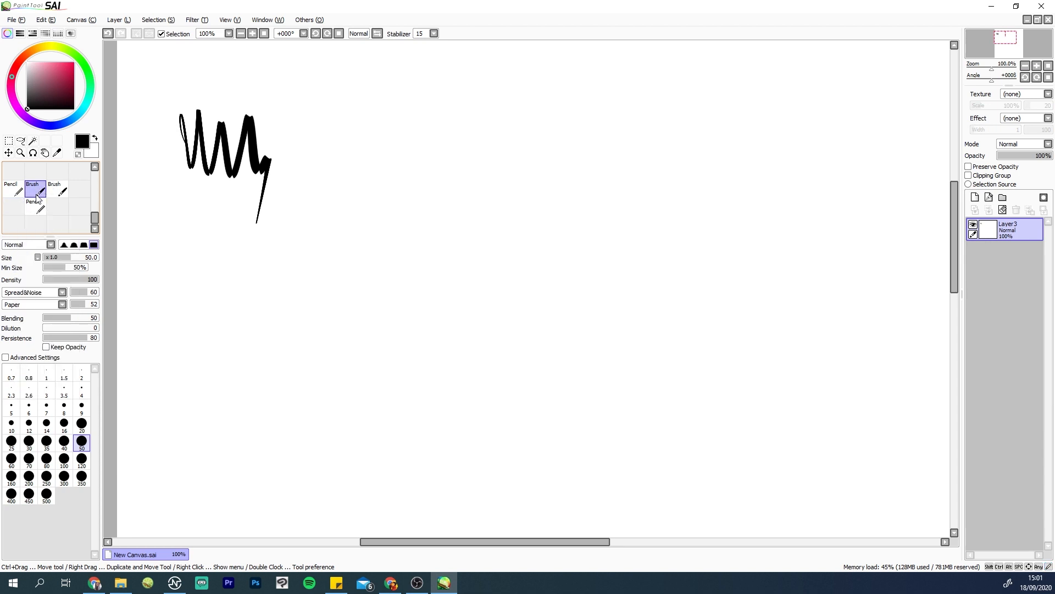
Step: Paint a short zigzag with the Brush preset and compare its advanced settings with those of the pencil
left_click_drag(204, 211, 244, 224)
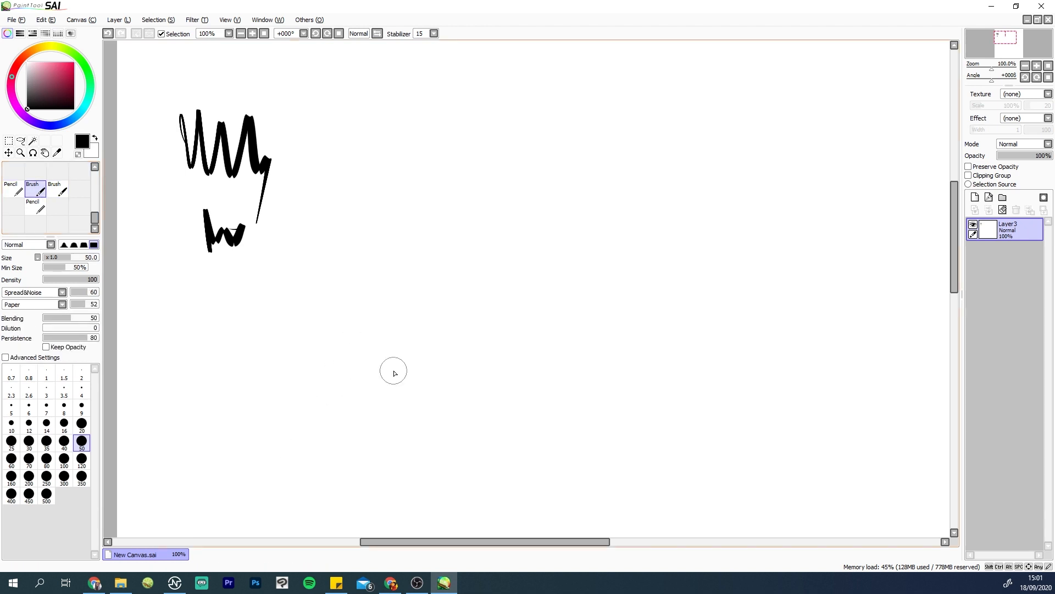
left_click(17, 358)
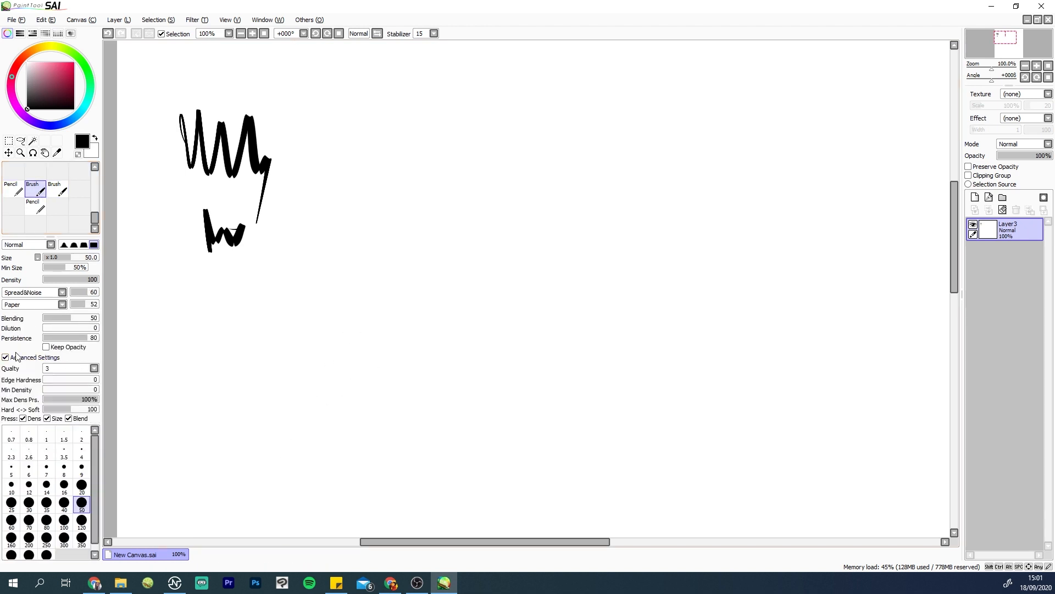
left_click(10, 188)
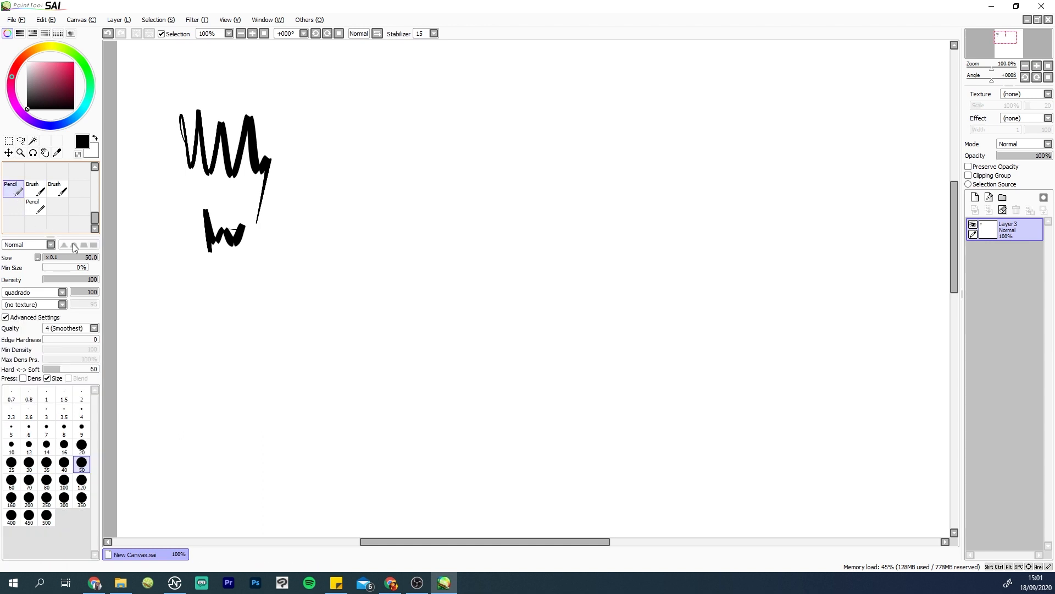
left_click(37, 190)
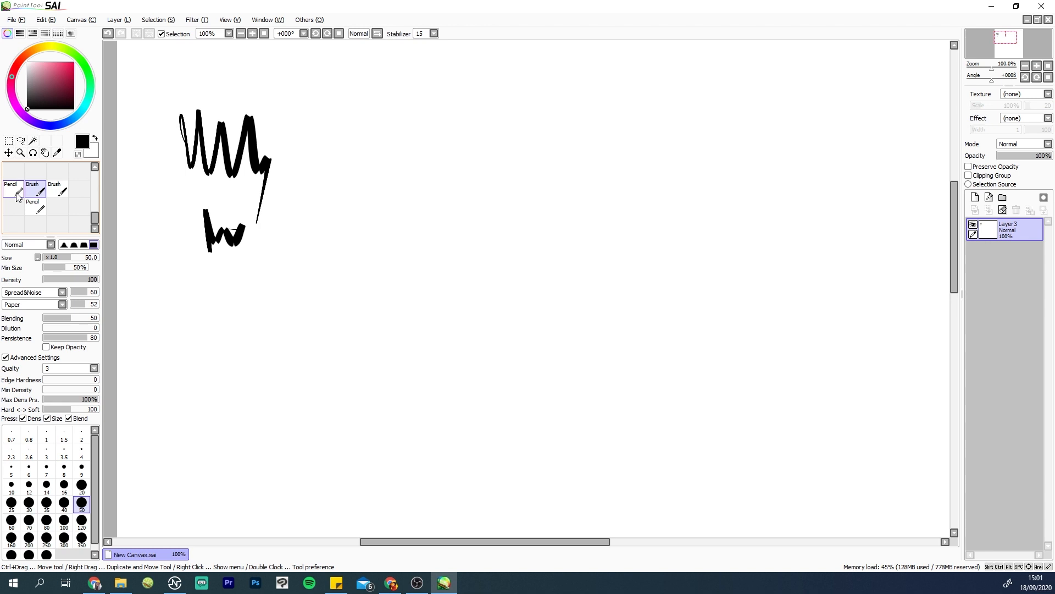
mouse_move(368, 127)
left_mouse_down()
mouse_move(379, 161)
mouse_move(408, 165)
mouse_move(414, 117)
left_mouse_up()
key("ctrl+z")
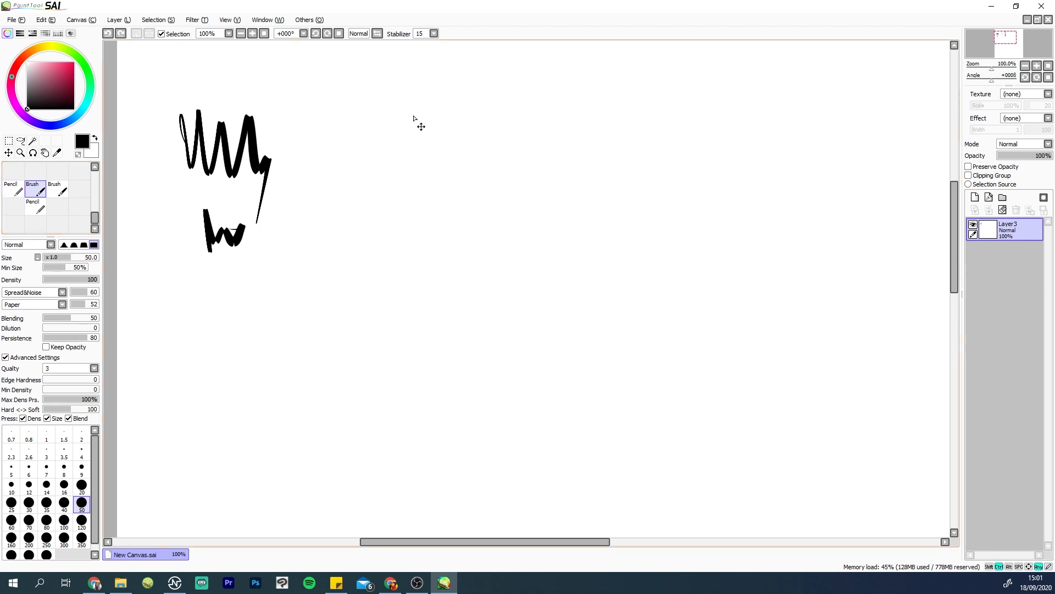
Step: Delete both Brush presets and the extra Pencil preset below them, keeping only the first Pencil
right_click(36, 191)
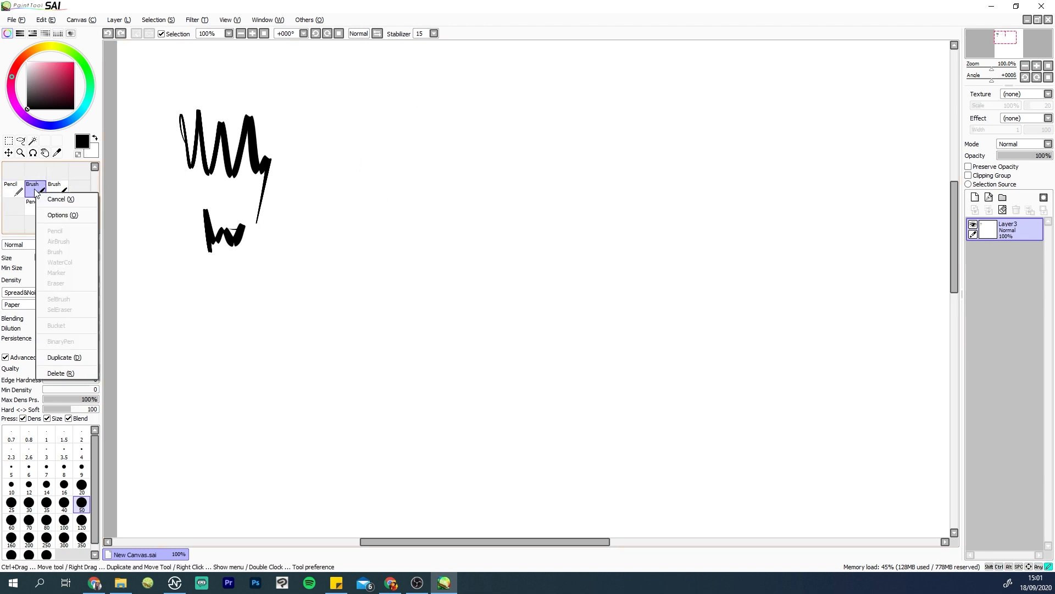
left_click(71, 373)
left_click(526, 330)
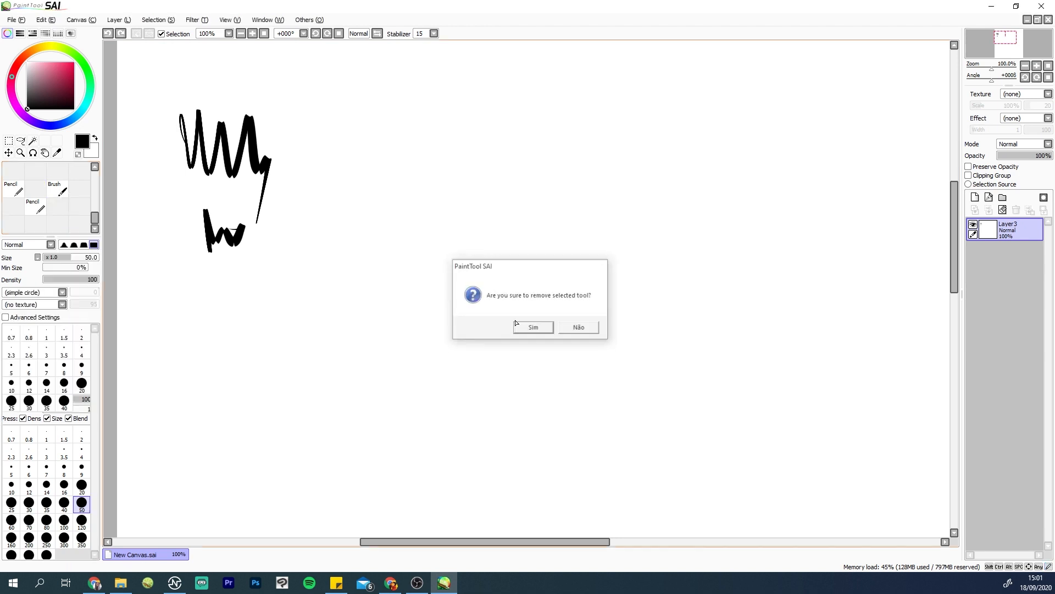
right_click(59, 192)
left_click(82, 371)
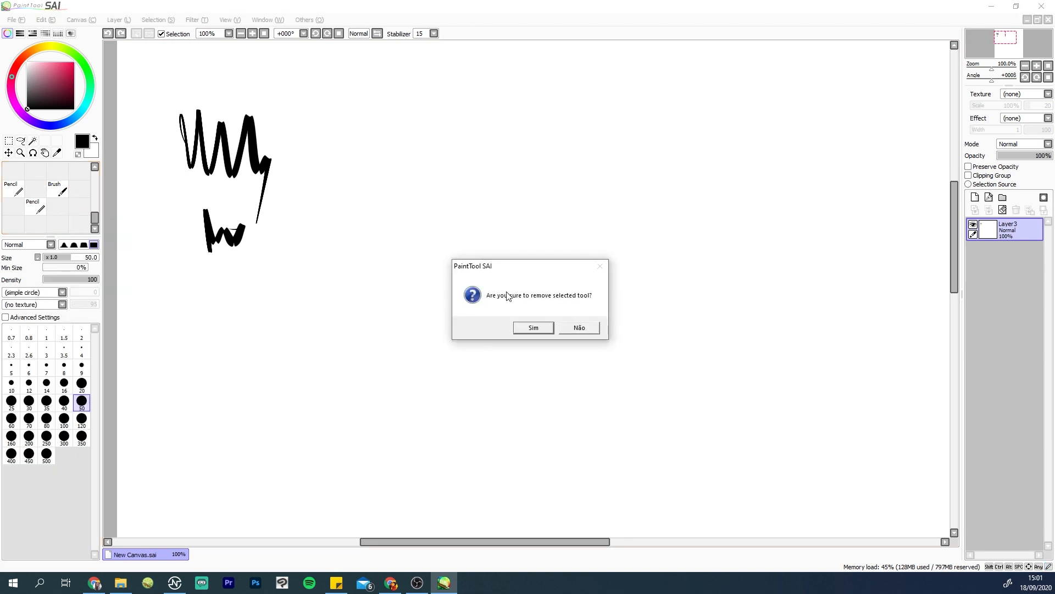
left_click(531, 329)
right_click(38, 211)
left_click(70, 393)
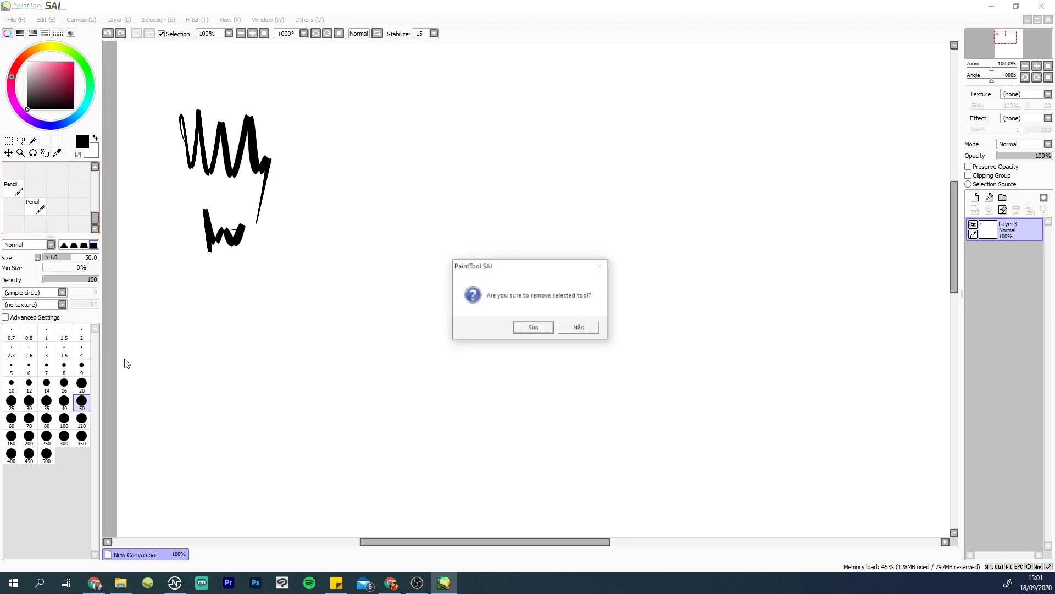
left_click(525, 328)
Step: Create a new Brush tool in the empty slot beside the pencil and show its advanced settings
right_click(37, 188)
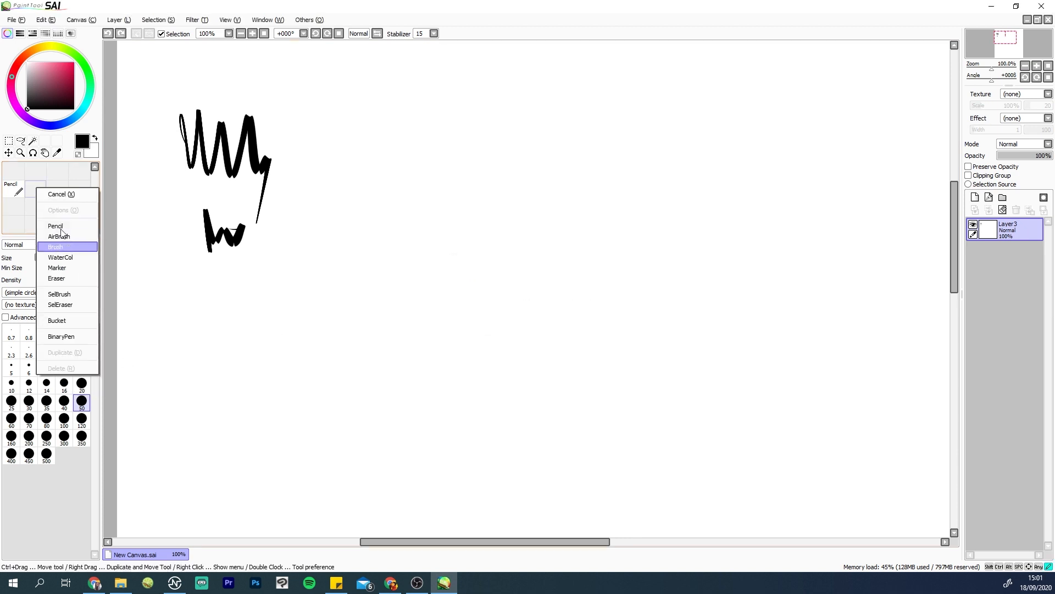
left_click(68, 249)
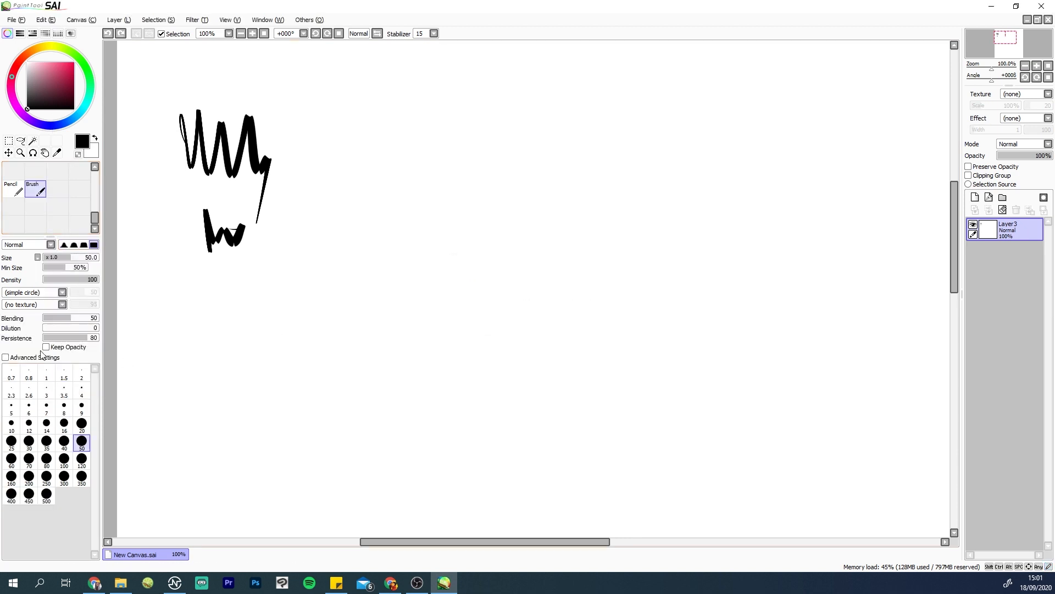
left_click(11, 358)
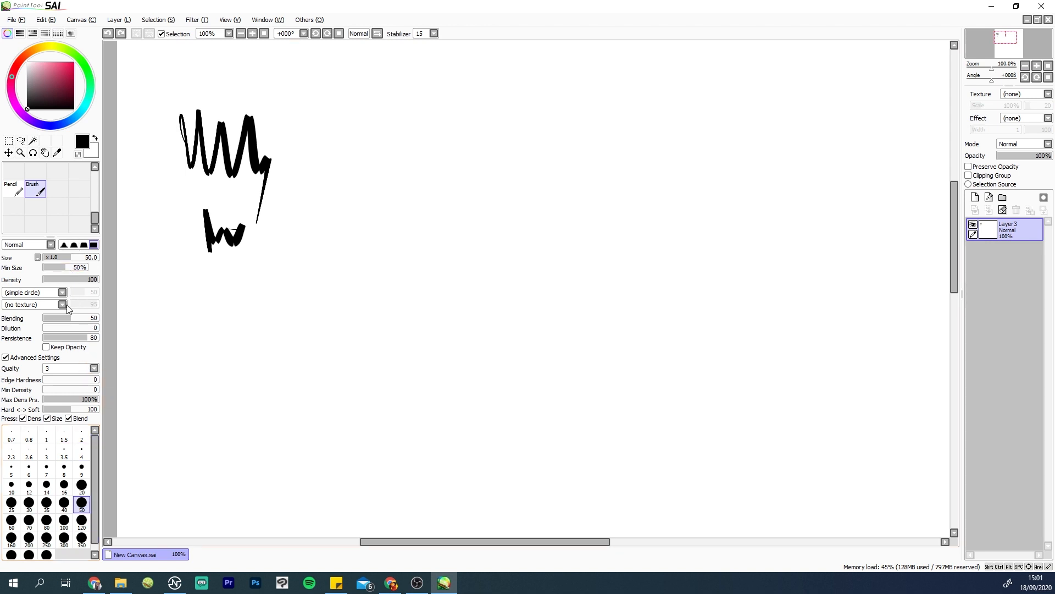
Step: Paint a black scribble blending into pink with the simple circle shape, and two separate pink patches with the quadrado shape
mouse_move(352, 212)
left_mouse_down()
mouse_move(348, 254)
mouse_move(426, 214)
mouse_move(432, 242)
mouse_move(419, 193)
mouse_move(459, 231)
mouse_move(442, 219)
mouse_move(531, 220)
mouse_move(420, 239)
left_mouse_up()
left_click(54, 71)
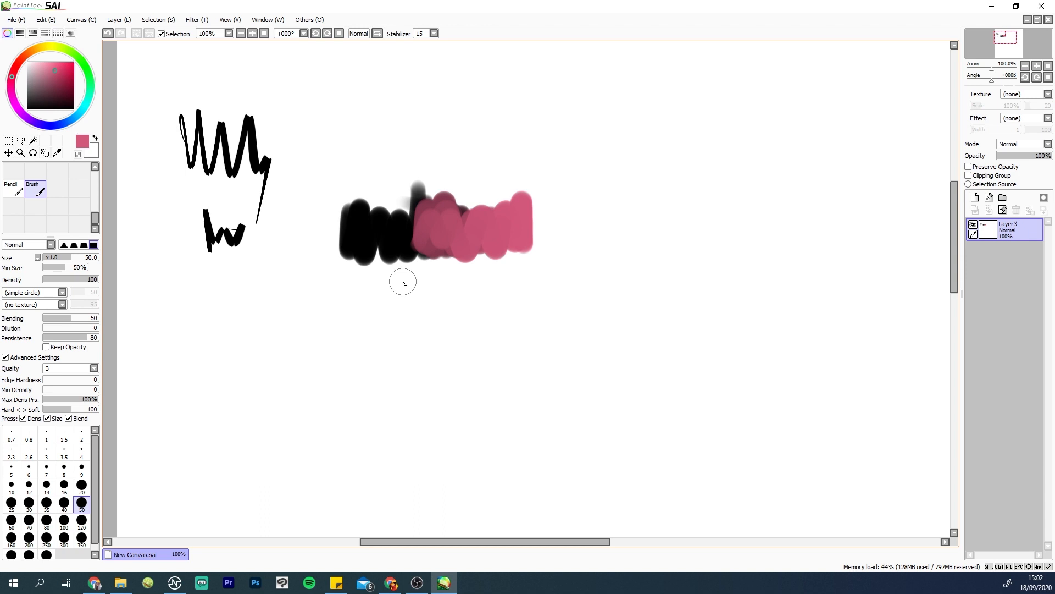
left_click(63, 295)
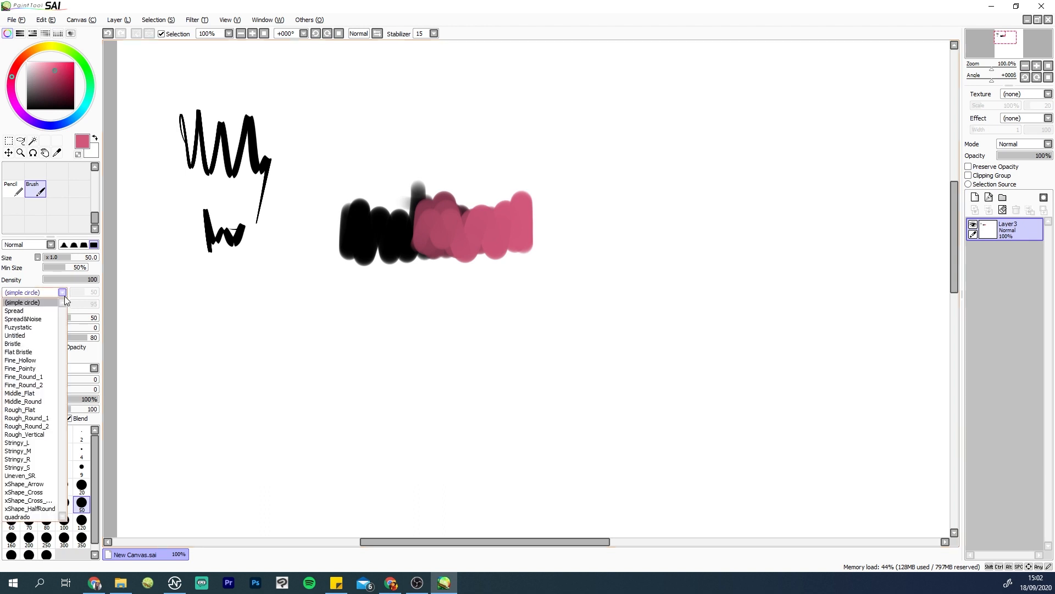
left_click(55, 517)
mouse_move(599, 193)
left_mouse_down()
mouse_move(604, 230)
mouse_move(635, 246)
mouse_move(626, 220)
mouse_move(593, 192)
mouse_move(597, 220)
mouse_move(645, 231)
left_mouse_up()
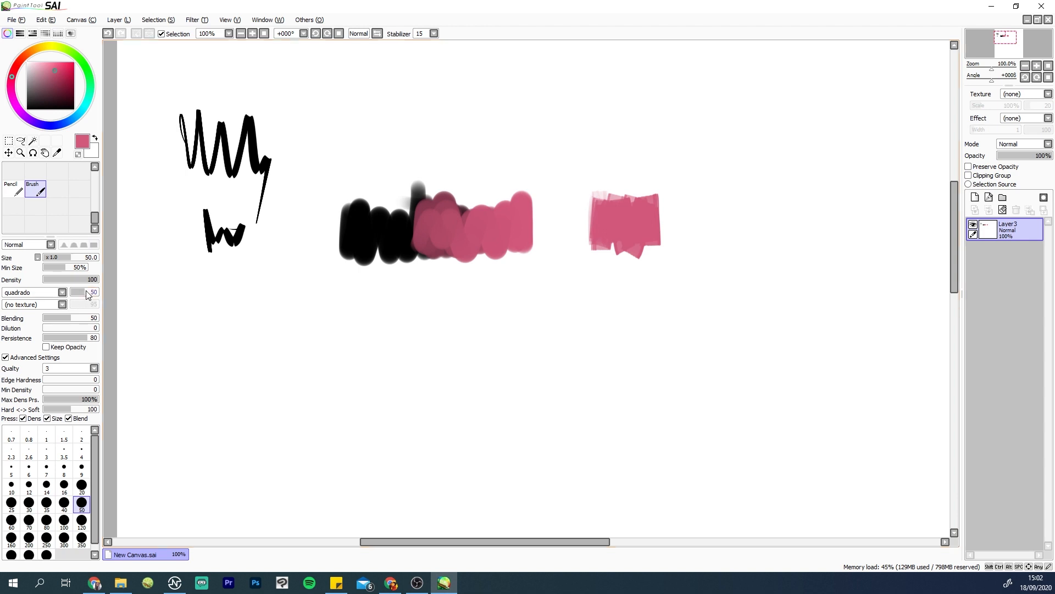
mouse_move(324, 301)
left_mouse_down()
mouse_move(343, 344)
mouse_move(332, 331)
left_mouse_up()
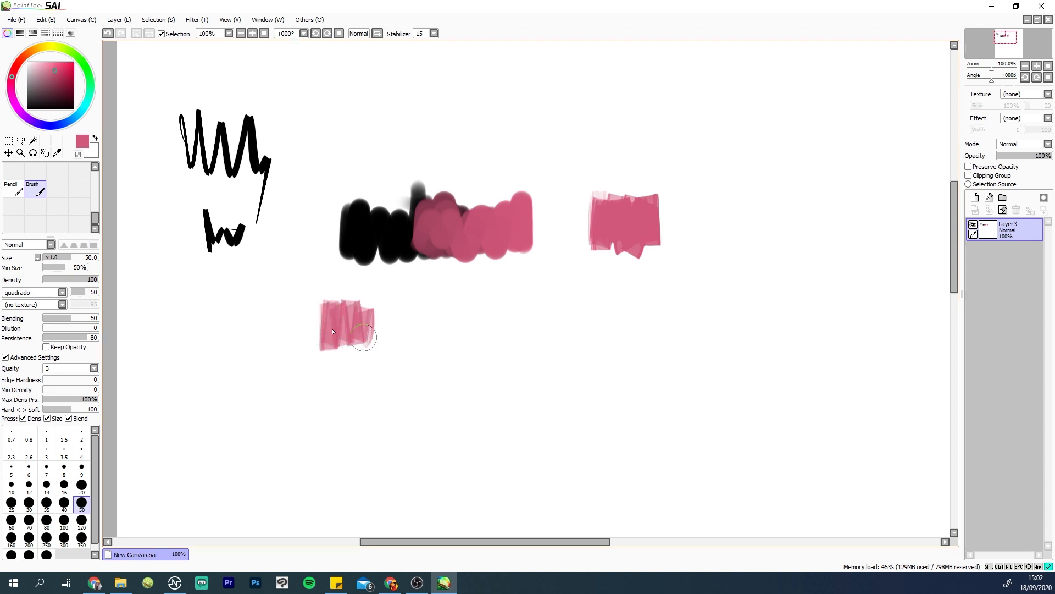
Step: Paint a pale zigzag with Density at 22, and a zigzag of varying pressure with Density at 100
left_click_drag(96, 280, 55, 280)
mouse_move(458, 345)
left_mouse_down()
mouse_move(494, 332)
mouse_move(555, 346)
mouse_move(571, 365)
left_mouse_up()
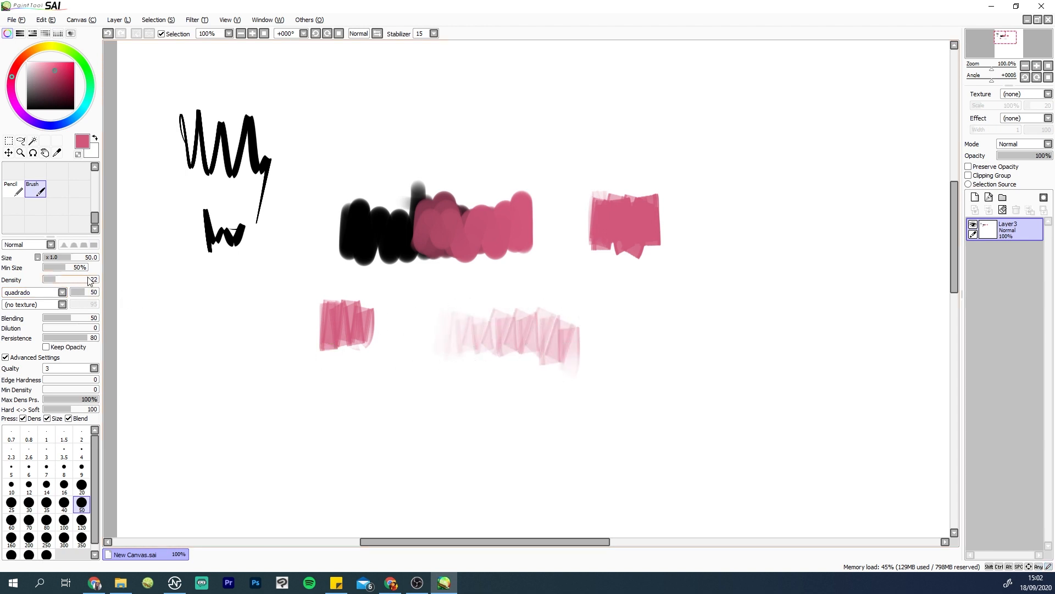
left_click_drag(95, 280, 112, 278)
mouse_move(467, 91)
left_mouse_down()
mouse_move(476, 108)
mouse_move(560, 82)
mouse_move(625, 119)
left_mouse_up()
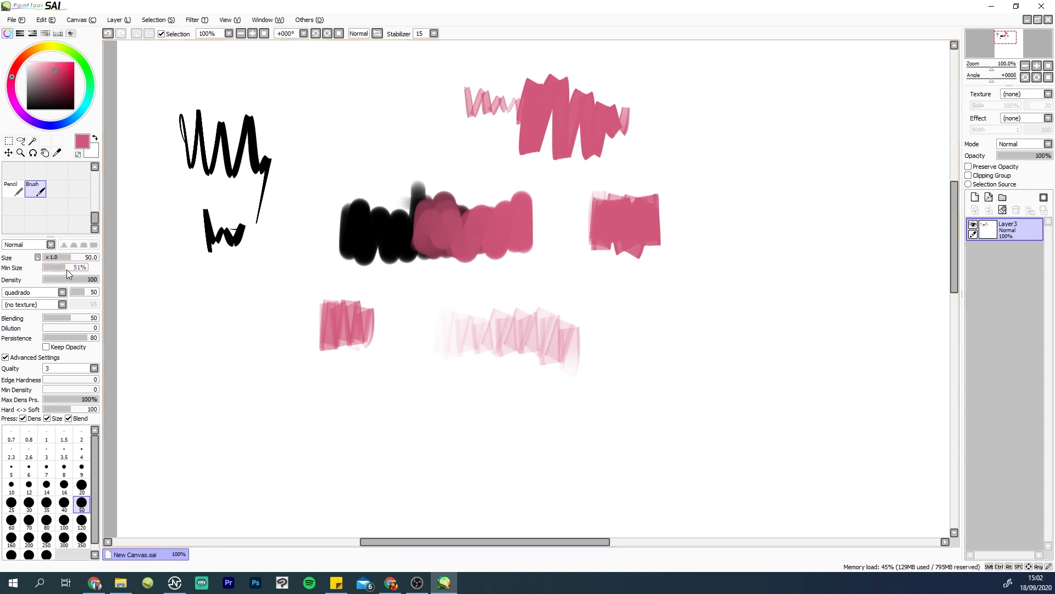
Step: Paint a patch and a long curved stroke of varying pressure at Min Size 51%, and a filled circle at Min Size 100%
mouse_move(294, 328)
left_mouse_down()
mouse_move(311, 347)
mouse_move(293, 326)
mouse_move(252, 352)
mouse_move(281, 366)
mouse_move(294, 298)
left_mouse_up()
left_click(372, 116)
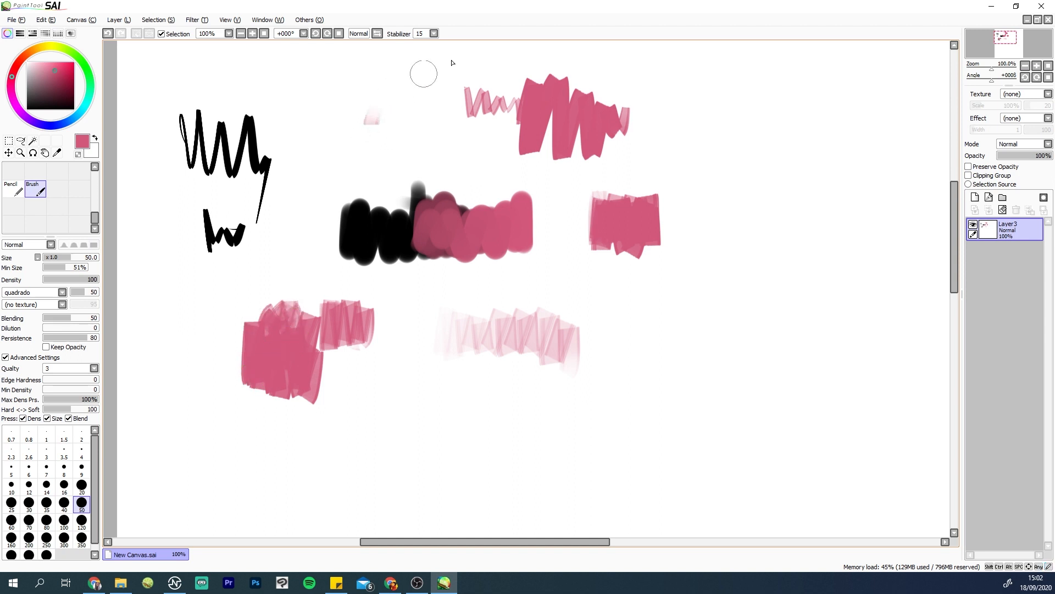
mouse_move(448, 62)
left_mouse_down()
mouse_move(800, 58)
mouse_move(860, 87)
mouse_move(872, 154)
mouse_move(801, 330)
left_mouse_up()
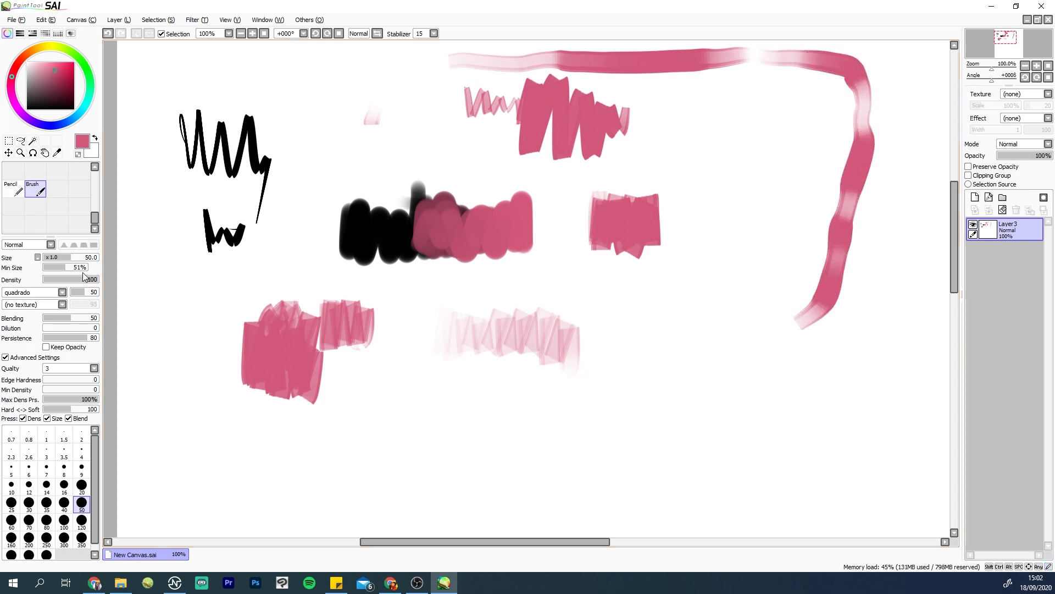
mouse_move(732, 217)
left_mouse_down()
mouse_move(782, 229)
mouse_move(787, 220)
mouse_move(774, 252)
mouse_move(742, 249)
mouse_move(731, 208)
mouse_move(739, 222)
mouse_move(773, 217)
mouse_move(751, 216)
left_mouse_up()
Step: Delete Layer3 with its test strokes and add two new empty layers
left_click(975, 198)
left_click(1011, 254)
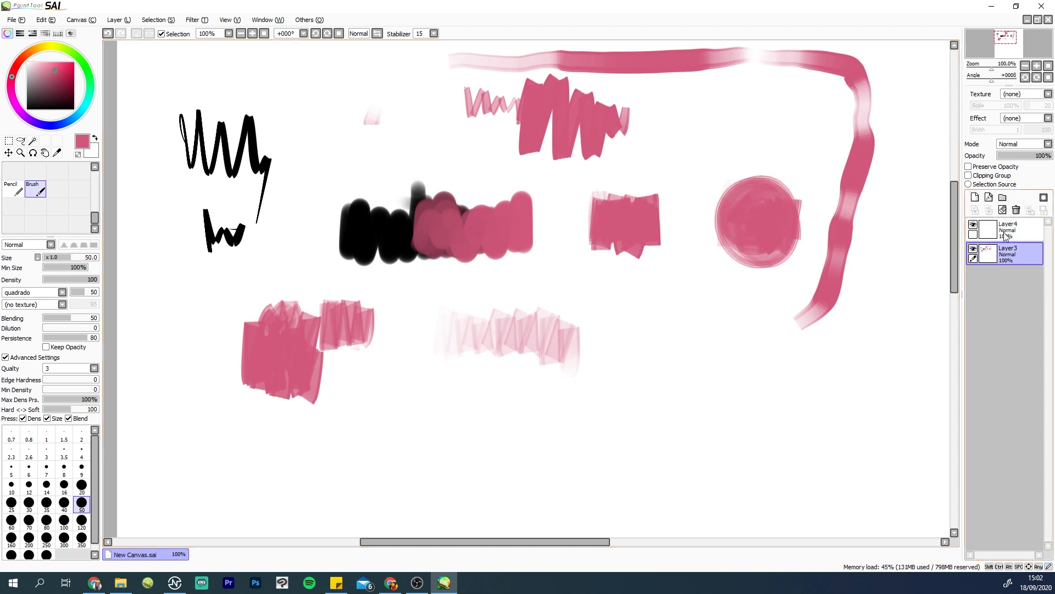
left_click(1016, 210)
left_click(977, 199)
Step: Paint a filled pink circle in the upper middle of the canvas, trying brush size 7 before returning to size 50
mouse_move(431, 159)
left_mouse_down()
mouse_move(474, 232)
mouse_move(499, 218)
mouse_move(462, 176)
mouse_move(440, 176)
mouse_move(428, 193)
mouse_move(446, 215)
mouse_move(439, 206)
mouse_move(411, 232)
mouse_move(429, 256)
left_mouse_up()
left_click(46, 467)
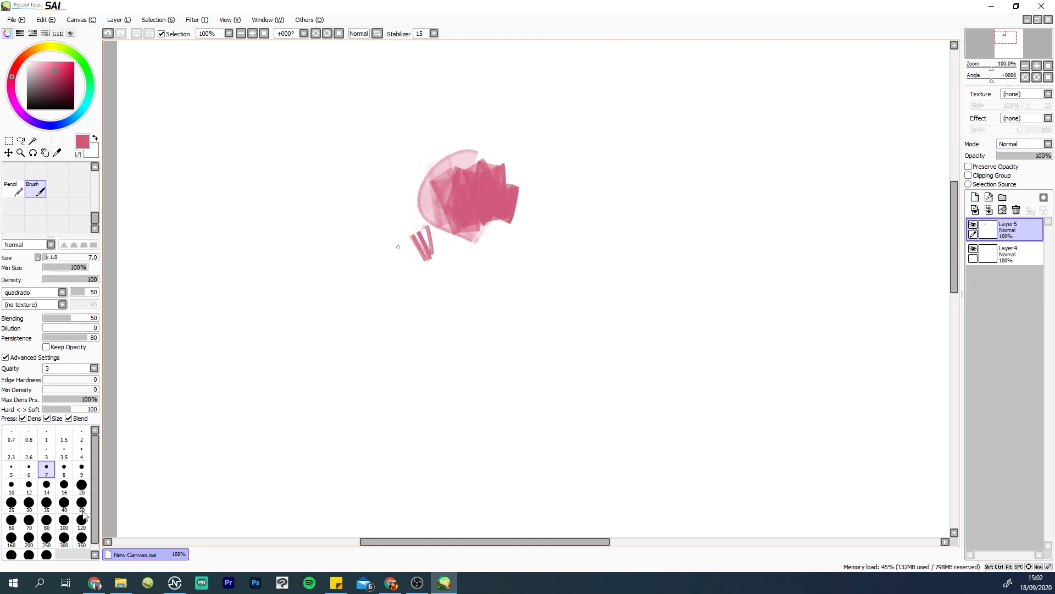
left_click(82, 509)
mouse_move(434, 220)
left_mouse_down()
mouse_move(431, 240)
mouse_move(423, 231)
mouse_move(449, 172)
left_mouse_up()
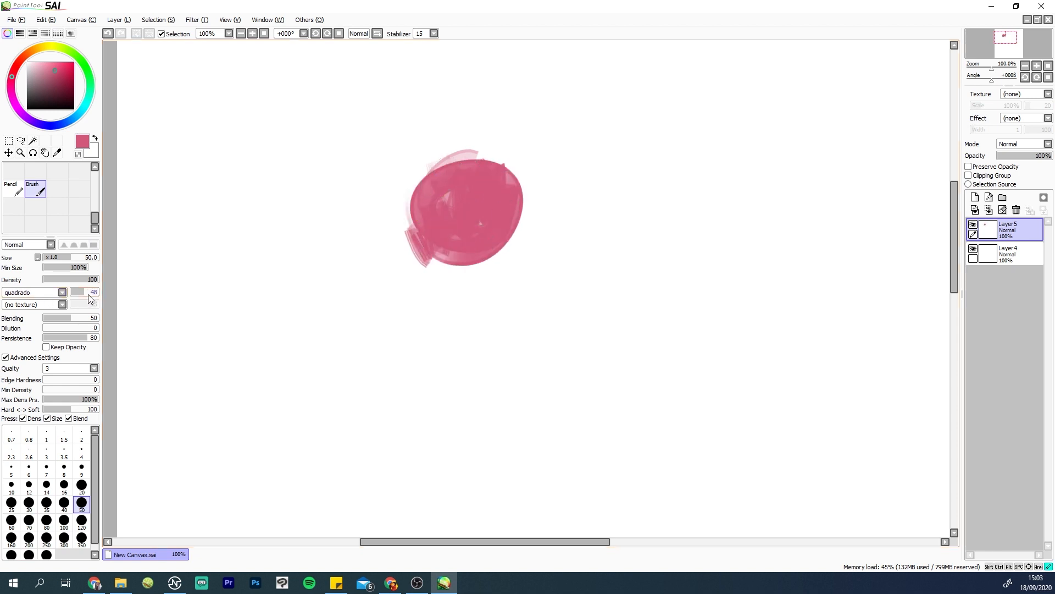
Step: Set the quadrado shape strength to 100 and paint a solid patch to the right of the pink circle
left_click_drag(89, 291, 99, 292)
mouse_move(584, 225)
left_mouse_down()
mouse_move(626, 281)
mouse_move(640, 277)
mouse_move(651, 228)
left_mouse_up()
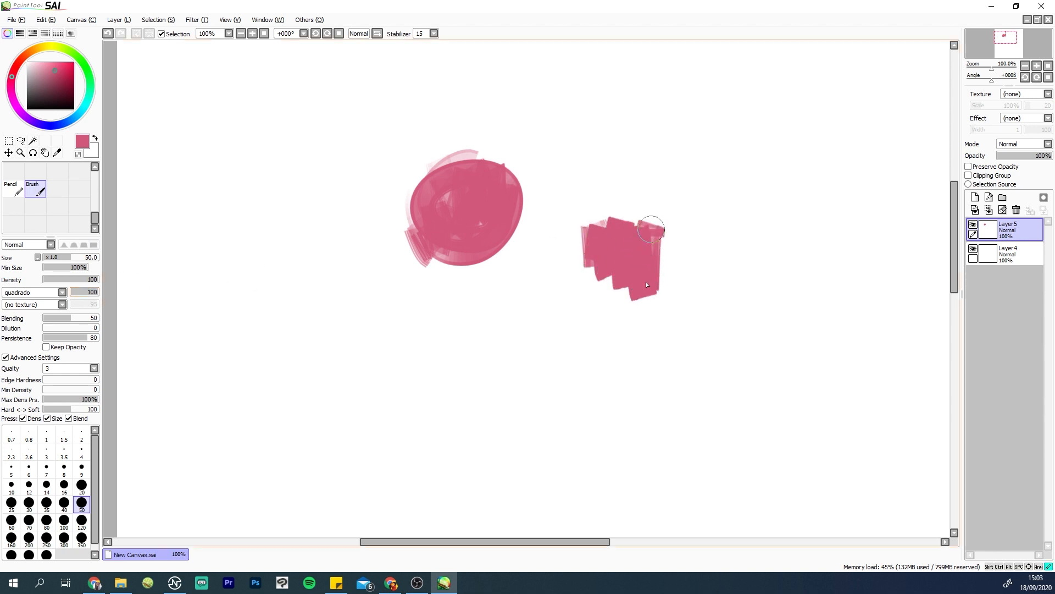
mouse_move(648, 284)
left_mouse_down()
mouse_move(577, 231)
mouse_move(610, 294)
mouse_move(575, 220)
mouse_move(683, 251)
left_mouse_up()
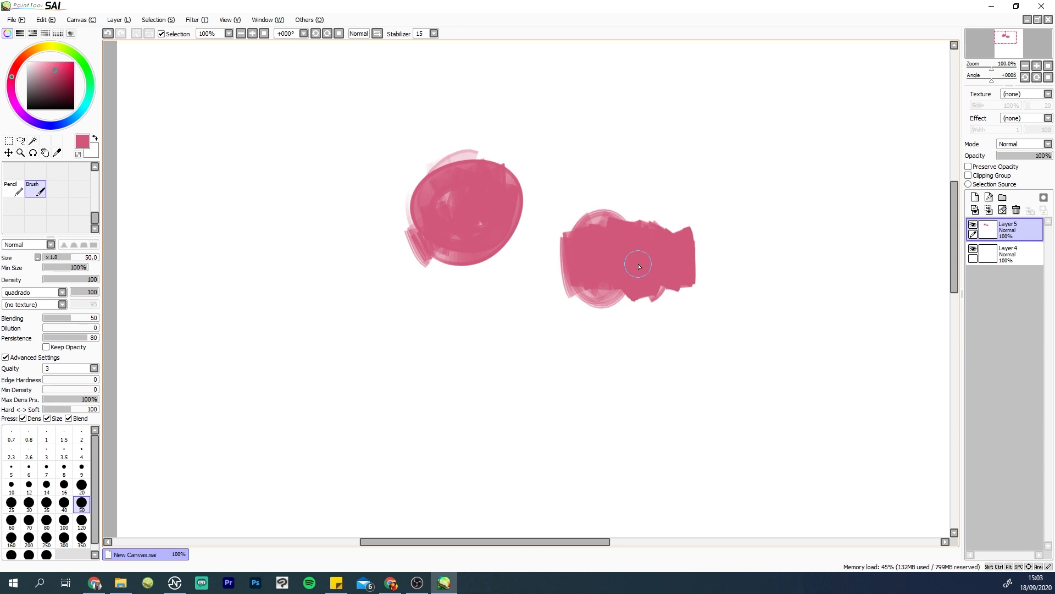
Step: Scribble left of the circle with a reduced quadrado strength, and paint a solid oval over it with the strength at 100
mouse_move(210, 275)
left_mouse_down()
mouse_move(280, 198)
mouse_move(304, 315)
mouse_move(341, 188)
mouse_move(305, 288)
mouse_move(335, 220)
mouse_move(267, 249)
left_mouse_up()
left_click_drag(85, 294, 110, 289)
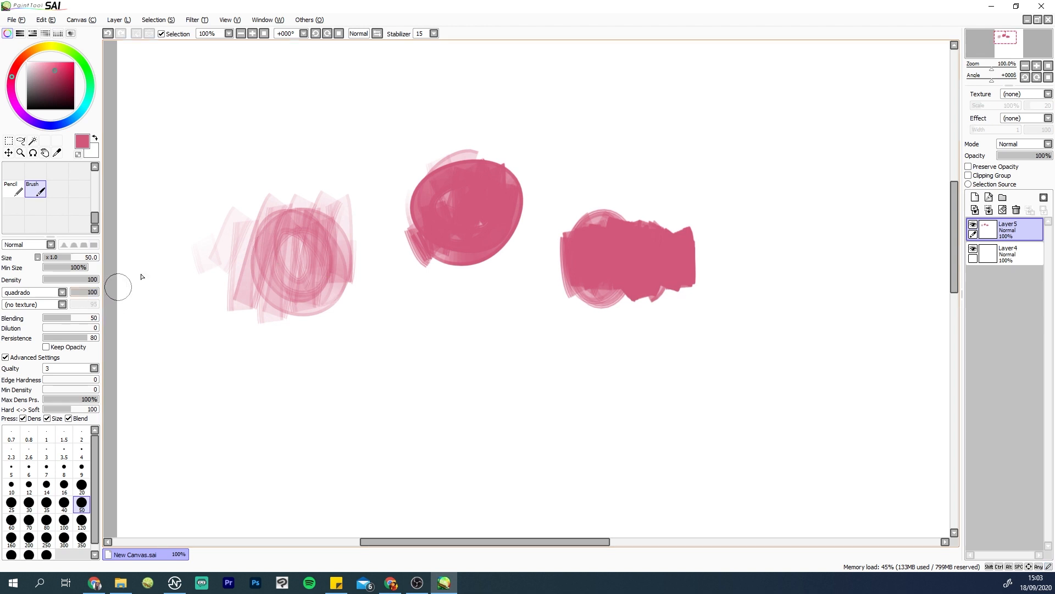
mouse_move(291, 221)
left_mouse_down()
mouse_move(316, 240)
mouse_move(320, 313)
mouse_move(259, 317)
left_mouse_up()
left_click_drag(297, 267, 284, 232)
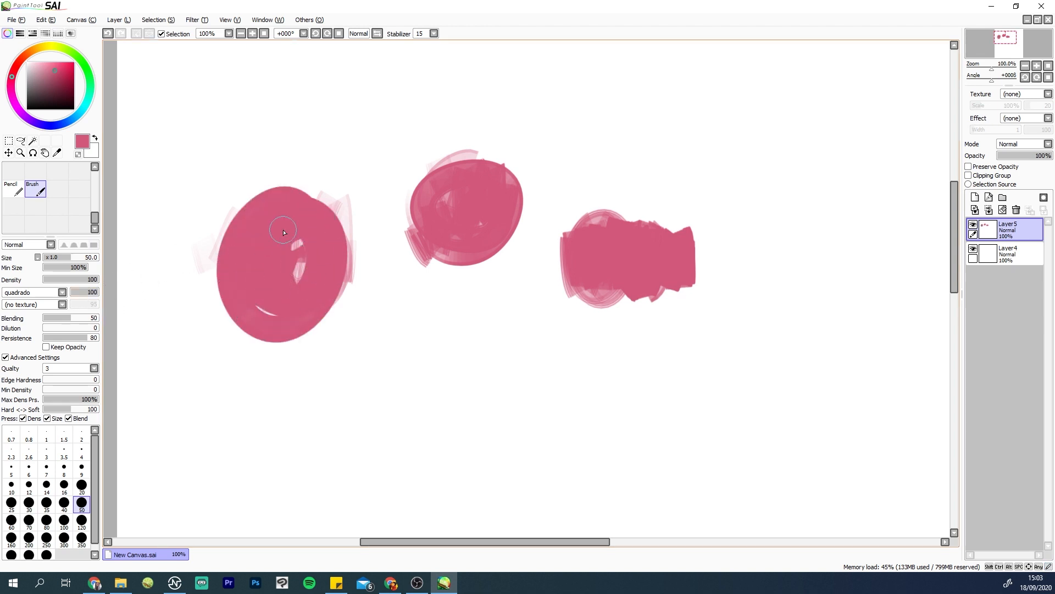
Step: Paint two adjoining sample patches below the circle with the Paper and Canvas brush textures
left_click(60, 306)
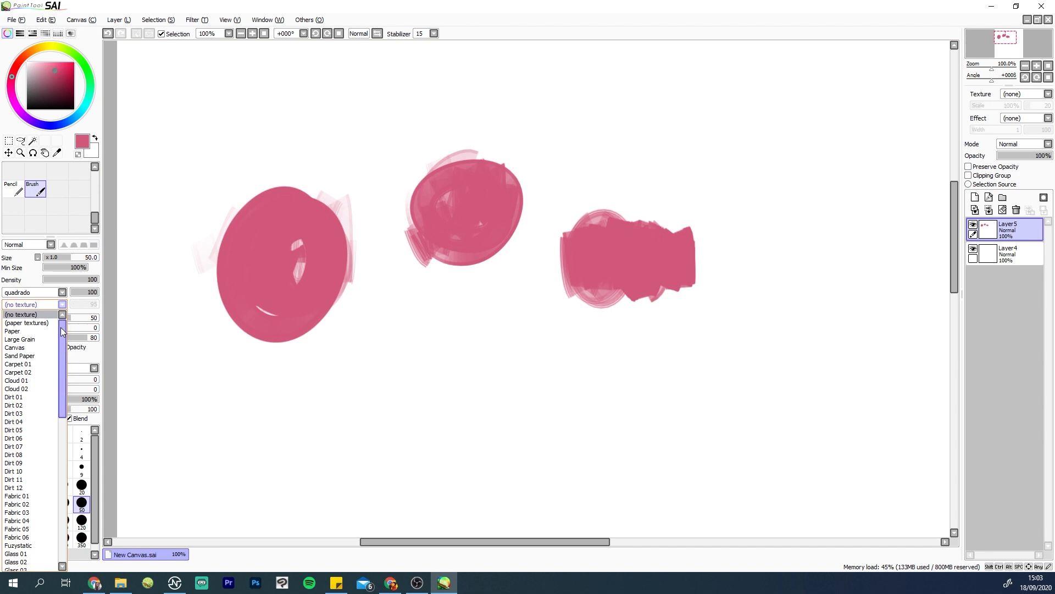
left_click(17, 331)
mouse_move(404, 304)
left_mouse_down()
mouse_move(395, 378)
mouse_move(429, 359)
mouse_move(410, 371)
left_mouse_up()
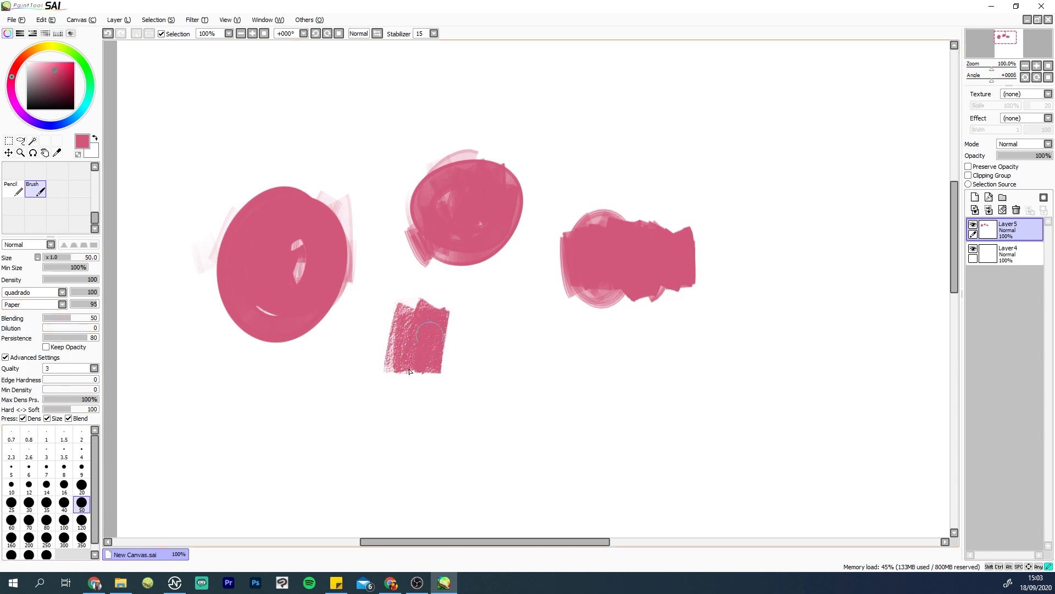
left_click(63, 304)
left_click(17, 352)
mouse_move(478, 323)
left_mouse_down()
mouse_move(420, 388)
mouse_move(398, 370)
left_mouse_up()
Step: Paint two more sample patches to the right with the Carpet 02 and Carpet 01 textures
left_click(63, 304)
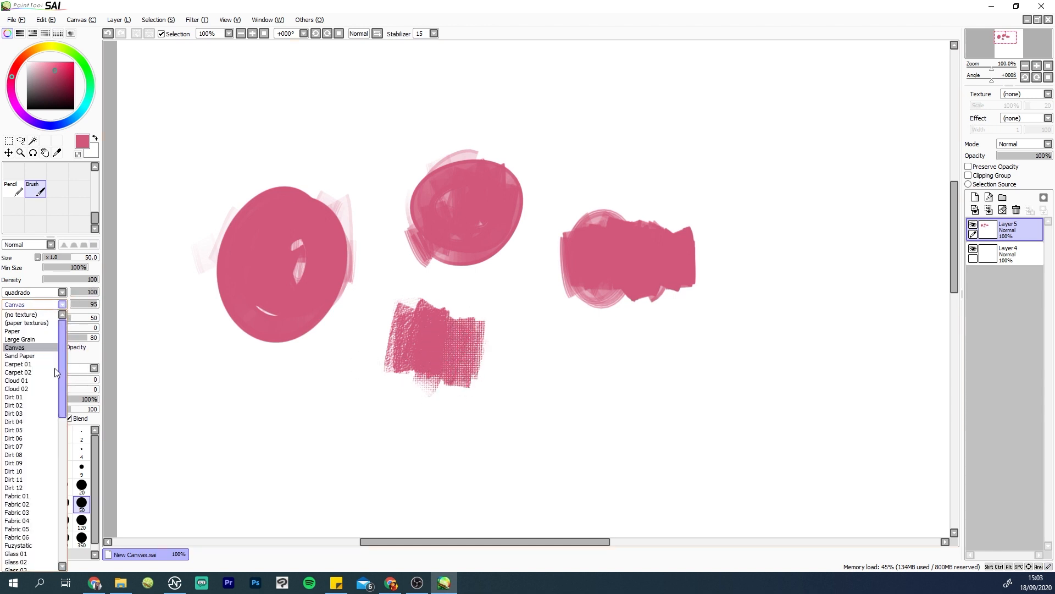
left_click(55, 372)
mouse_move(495, 352)
left_mouse_down()
mouse_move(548, 370)
mouse_move(555, 330)
mouse_move(638, 365)
left_mouse_up()
left_click(63, 305)
left_click(33, 362)
Step: Choose the Noise 01 texture and paint a rounded patch beside the carpet samples
left_click(63, 304)
left_click_drag(63, 380, 59, 466)
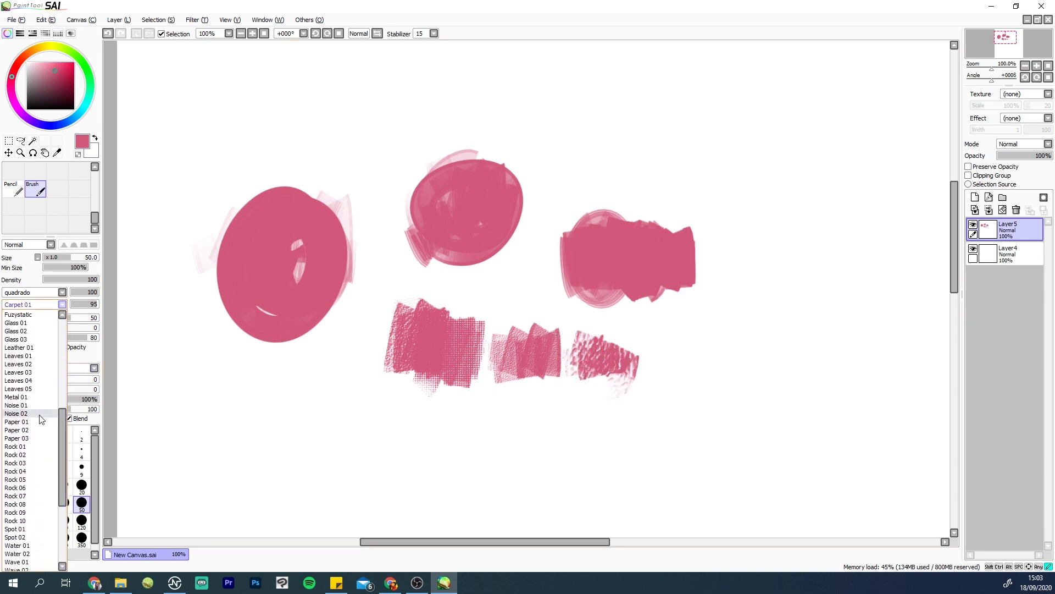
left_click(16, 412)
mouse_move(560, 379)
left_mouse_down()
mouse_move(621, 385)
mouse_move(687, 368)
mouse_move(712, 344)
mouse_move(657, 393)
mouse_move(709, 374)
left_mouse_up()
Step: Choose the Rock 02 texture and paint a large round patch at the end of the sample row
left_click(62, 304)
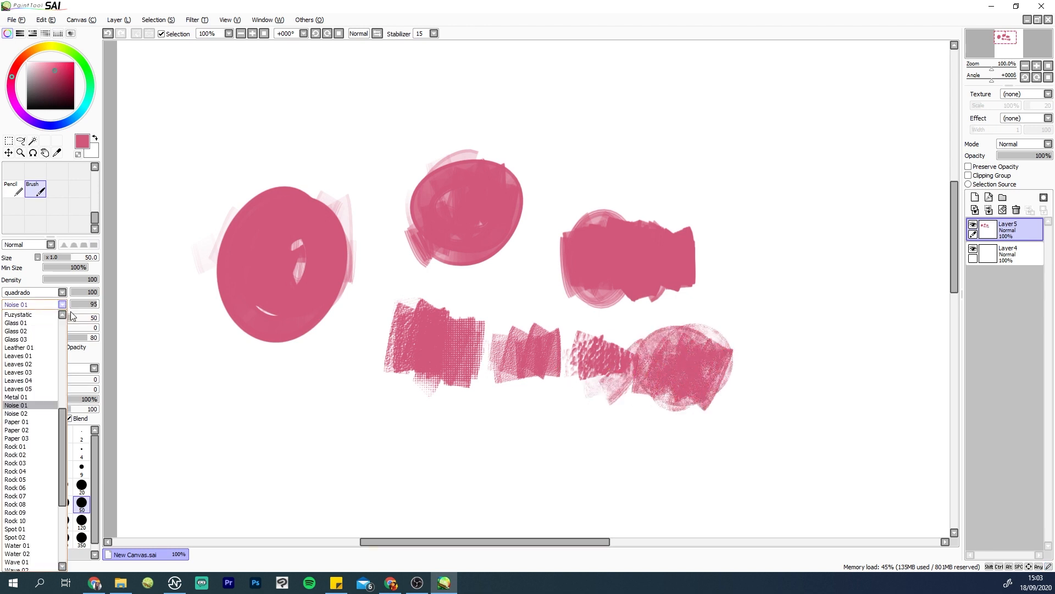
left_click(38, 455)
mouse_move(761, 354)
left_mouse_down()
mouse_move(787, 415)
mouse_move(825, 379)
left_mouse_up()
mouse_move(795, 430)
left_mouse_down()
mouse_move(737, 385)
mouse_move(800, 344)
mouse_move(781, 385)
mouse_move(707, 406)
left_mouse_up()
Step: Choose the Wave 09 texture and paint a zigzag patch below the first texture samples
left_click(62, 304)
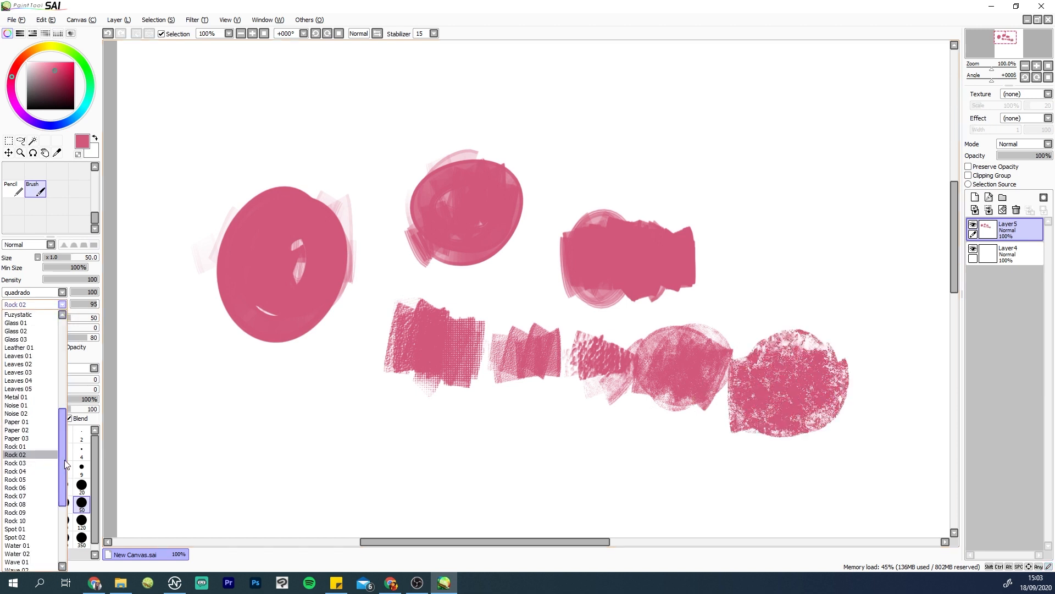
left_click(34, 484)
mouse_move(401, 439)
left_mouse_down()
mouse_move(500, 421)
mouse_move(469, 442)
mouse_move(406, 406)
mouse_move(369, 405)
left_mouse_up()
Step: Choose the (paper textures) option and paint a zigzag patch beside the Wave 09 sample
left_click(62, 304)
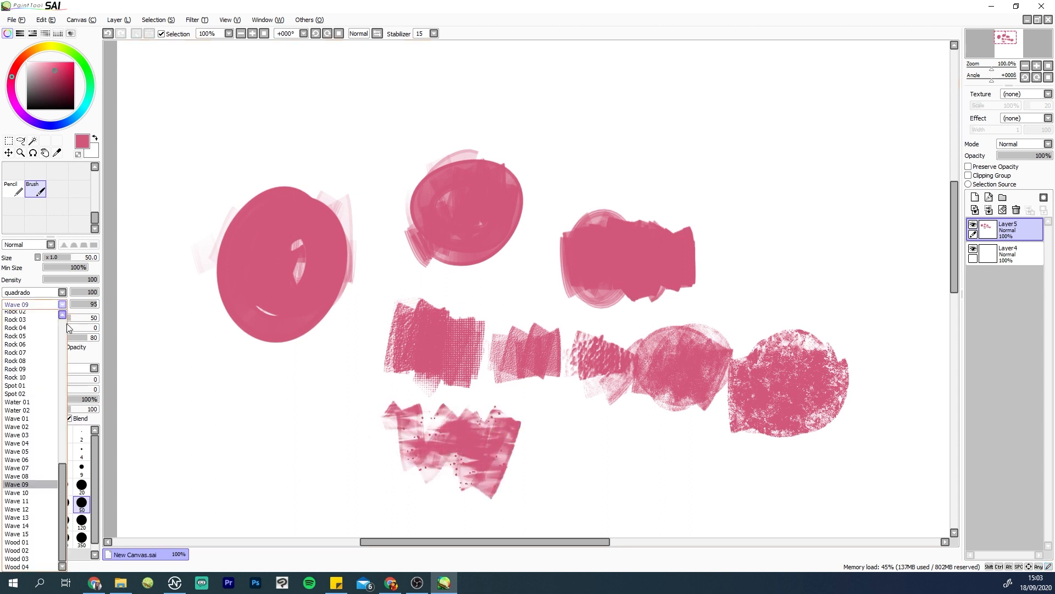
left_click_drag(64, 478, 64, 332)
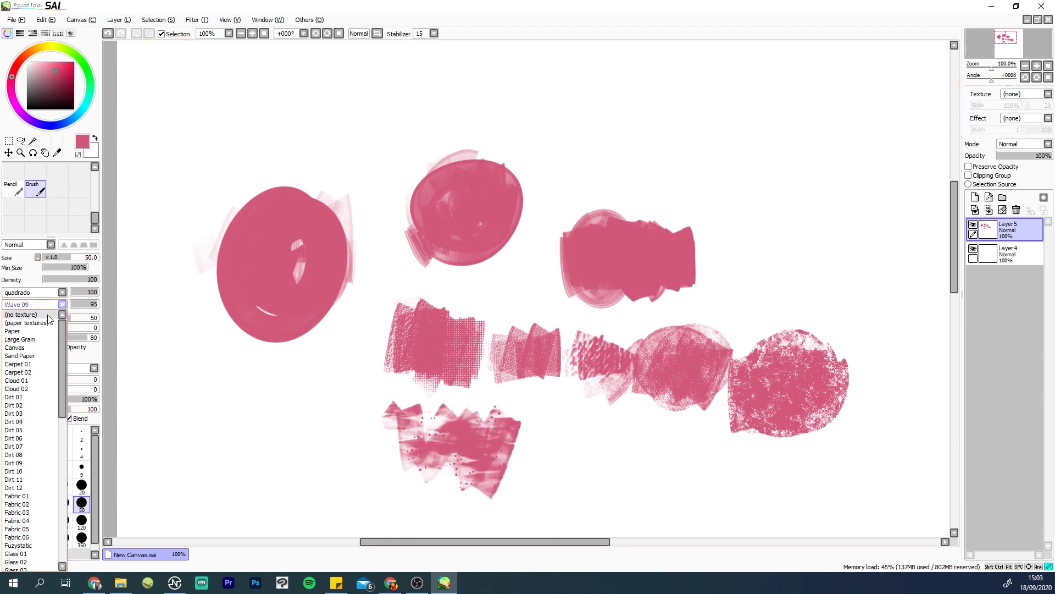
left_click(48, 323)
mouse_move(544, 446)
left_mouse_down()
mouse_move(583, 440)
mouse_move(585, 463)
mouse_move(522, 435)
mouse_move(566, 379)
left_mouse_up()
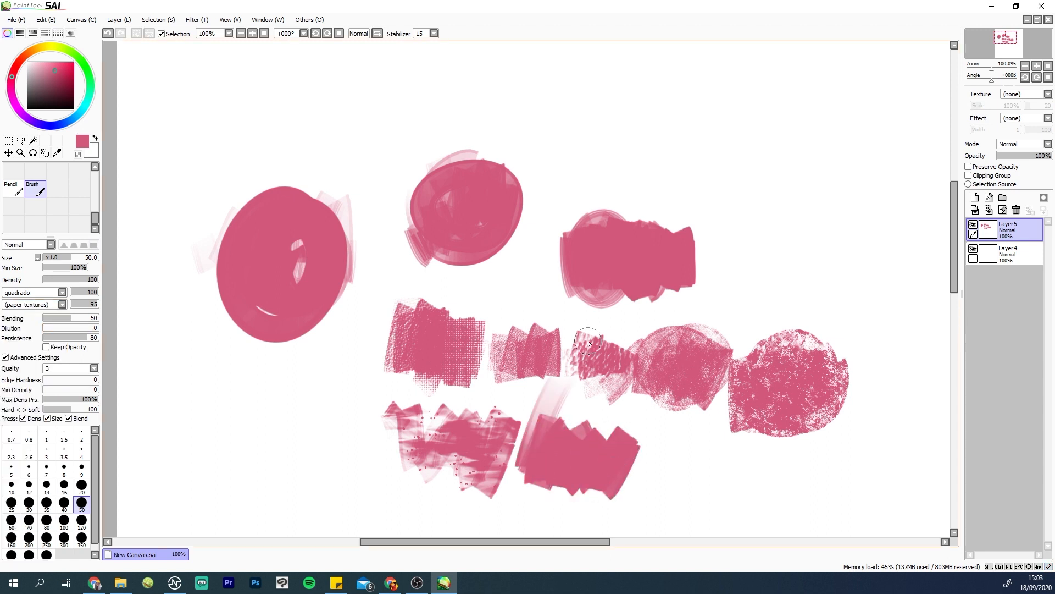
Step: Set the brush to (no texture), extend the newest patch and paint a solid pink circle above the upper middle circle
left_click(62, 304)
left_click(55, 311)
mouse_move(672, 452)
left_mouse_down()
mouse_move(646, 478)
mouse_move(636, 446)
left_mouse_up()
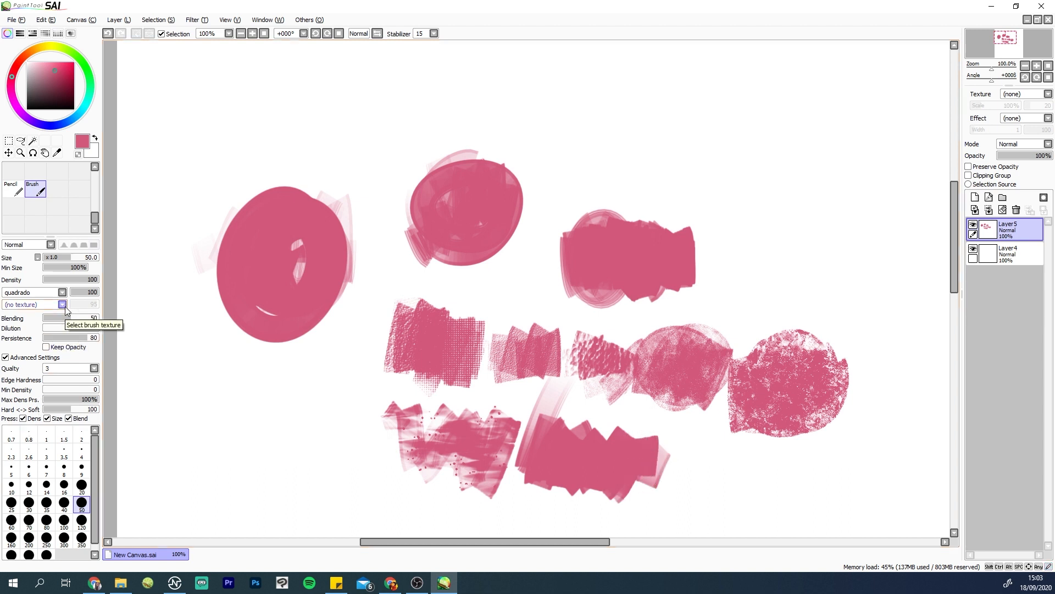
mouse_move(461, 88)
left_mouse_down()
mouse_move(445, 126)
mouse_move(467, 140)
mouse_move(480, 133)
mouse_move(475, 162)
mouse_move(429, 134)
left_mouse_up()
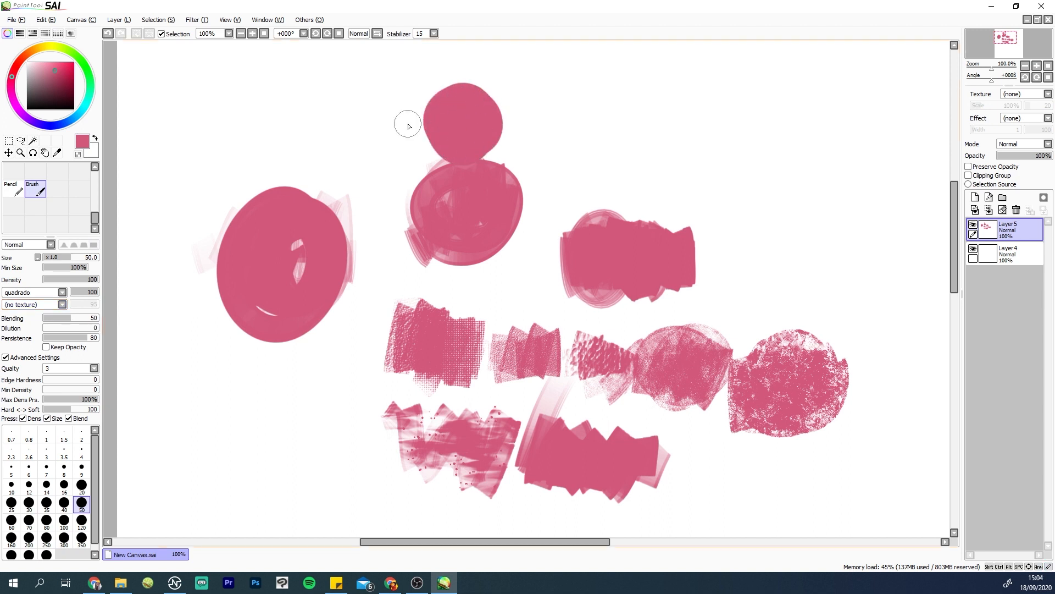
Step: Pick a blue color and paint over the top pink circle, on the blank area beside it, and over the pink rectangular patch
left_click_drag(77, 54, 83, 113)
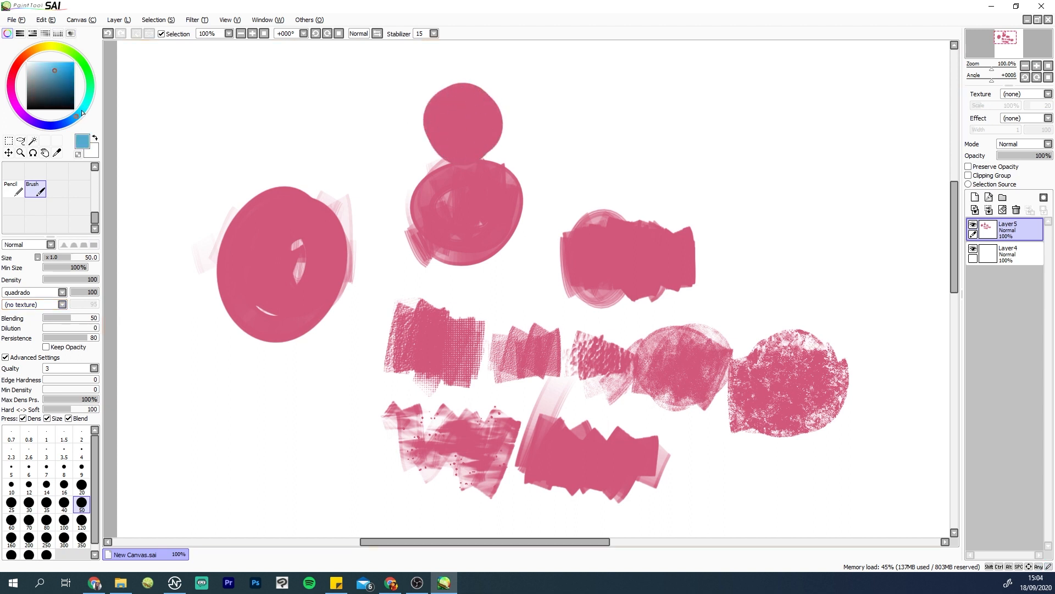
mouse_move(522, 99)
left_mouse_down()
mouse_move(479, 127)
mouse_move(497, 102)
mouse_move(536, 127)
left_mouse_up()
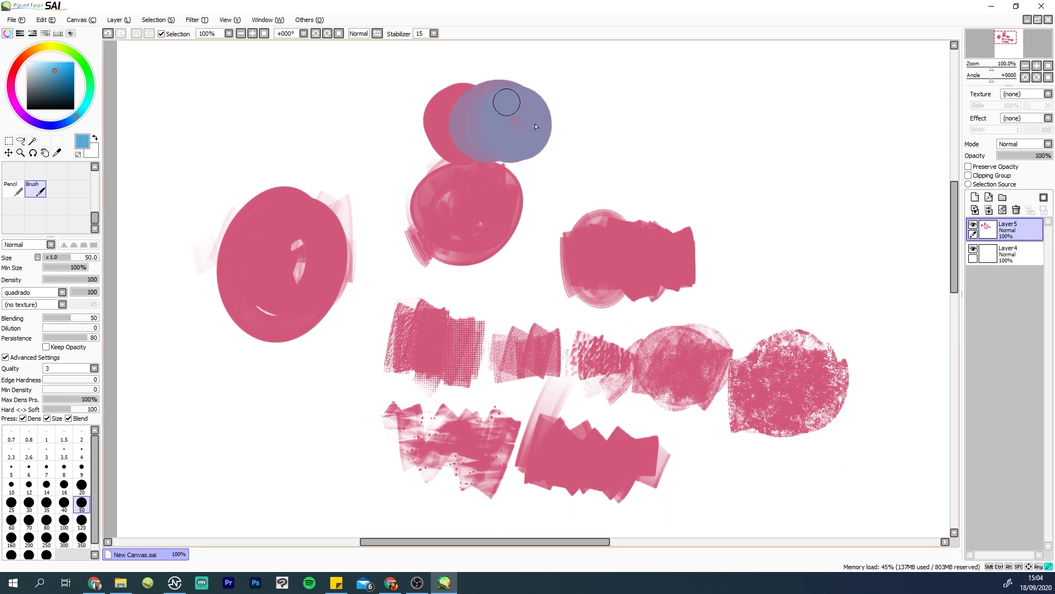
mouse_move(613, 91)
left_mouse_down()
mouse_move(587, 119)
mouse_move(610, 103)
left_mouse_up()
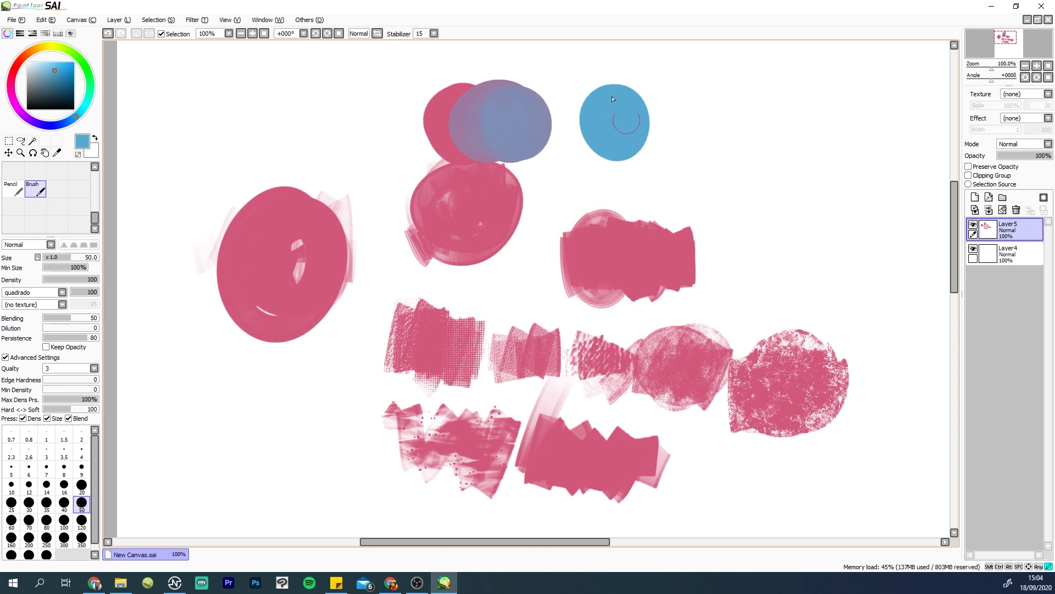
mouse_move(658, 232)
left_mouse_down()
mouse_move(666, 216)
mouse_move(676, 242)
mouse_move(643, 226)
mouse_move(637, 244)
left_mouse_up()
mouse_move(659, 204)
left_mouse_down()
mouse_move(681, 210)
mouse_move(651, 221)
mouse_move(622, 216)
mouse_move(600, 234)
mouse_move(615, 258)
mouse_move(587, 272)
mouse_move(644, 279)
left_mouse_up()
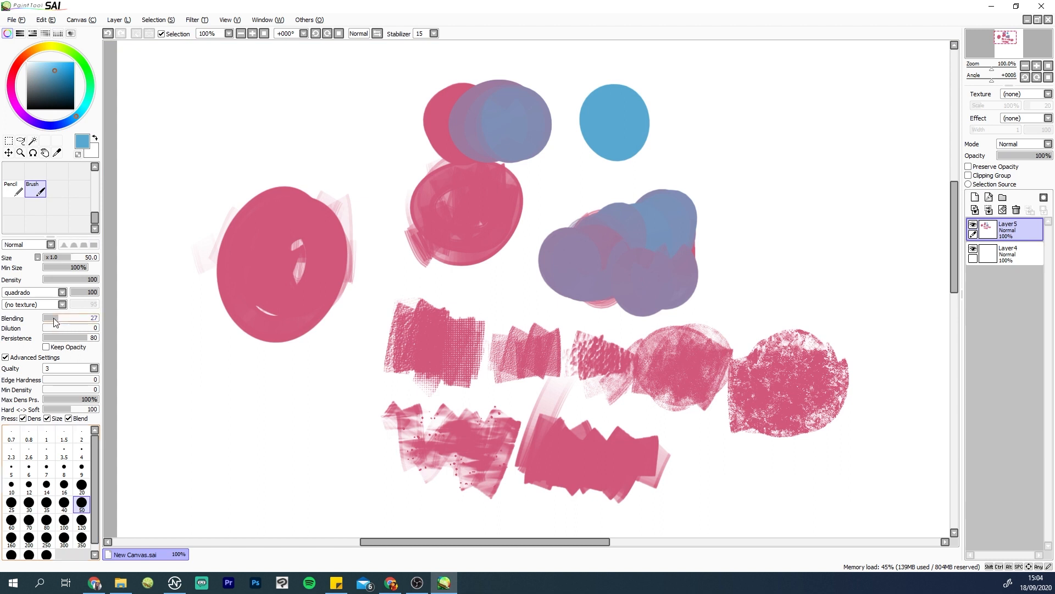
Step: Lower Blending to 23 and paint blue over the upper part of the large pink oval
mouse_move(300, 179)
left_mouse_down()
mouse_move(308, 203)
mouse_move(316, 184)
mouse_move(305, 165)
mouse_move(330, 213)
left_mouse_up()
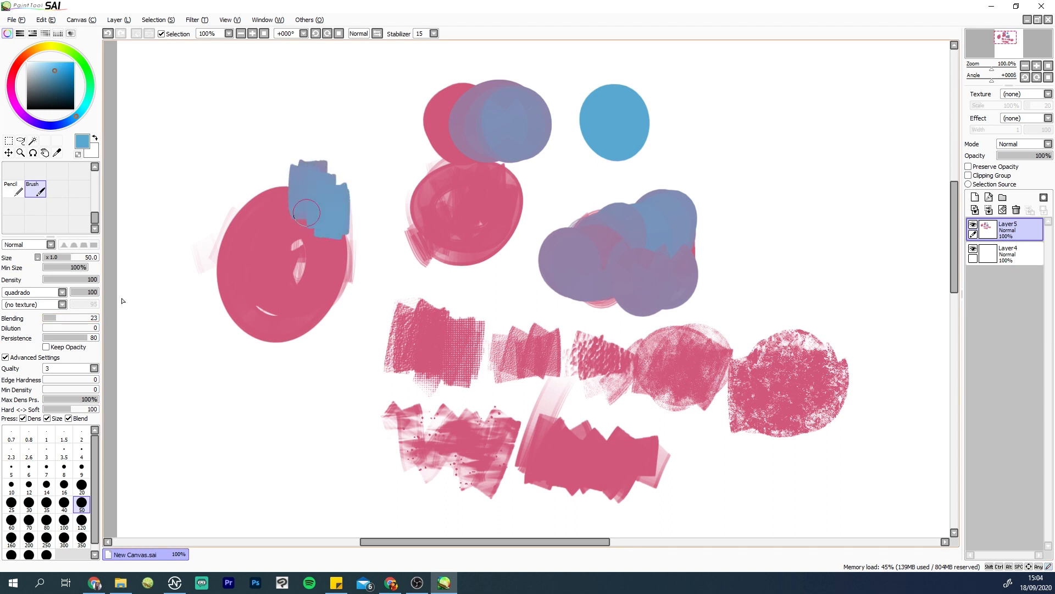
left_click(53, 317)
mouse_move(250, 187)
left_mouse_down()
mouse_move(241, 232)
mouse_move(268, 215)
mouse_move(265, 228)
mouse_move(291, 177)
mouse_move(293, 206)
mouse_move(298, 172)
mouse_move(312, 167)
mouse_move(319, 241)
mouse_move(340, 289)
mouse_move(310, 357)
mouse_move(299, 359)
mouse_move(308, 309)
mouse_move(312, 344)
mouse_move(321, 336)
mouse_move(291, 371)
mouse_move(289, 331)
mouse_move(271, 366)
mouse_move(277, 313)
mouse_move(249, 353)
mouse_move(245, 332)
mouse_move(245, 396)
left_mouse_up()
Step: Compare Blending 100 in blue strokes below the large oval with Blending 34 in a patch beside the top circles
left_click(98, 317)
mouse_move(319, 467)
left_mouse_down()
mouse_move(317, 455)
mouse_move(337, 502)
mouse_move(327, 417)
left_mouse_up()
mouse_move(297, 379)
left_mouse_down()
mouse_move(312, 402)
mouse_move(291, 391)
mouse_move(297, 418)
mouse_move(331, 403)
left_mouse_up()
mouse_move(324, 453)
left_mouse_down()
mouse_move(335, 391)
mouse_move(315, 386)
mouse_move(317, 322)
mouse_move(321, 457)
left_mouse_up()
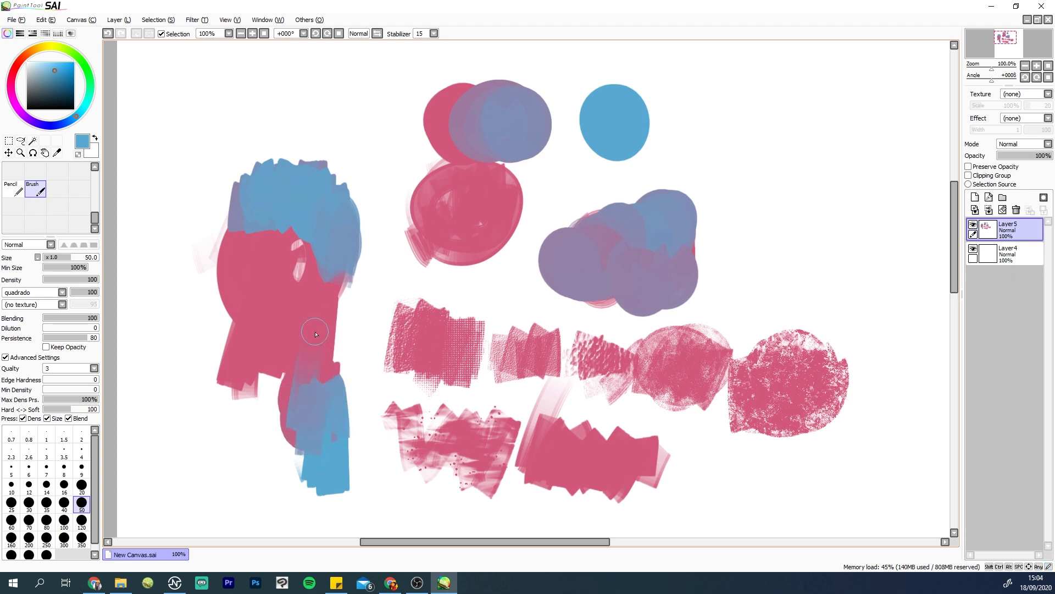
left_click(62, 321)
mouse_move(420, 91)
left_mouse_down()
mouse_move(437, 108)
mouse_move(440, 178)
mouse_move(410, 109)
mouse_move(452, 135)
left_mouse_up()
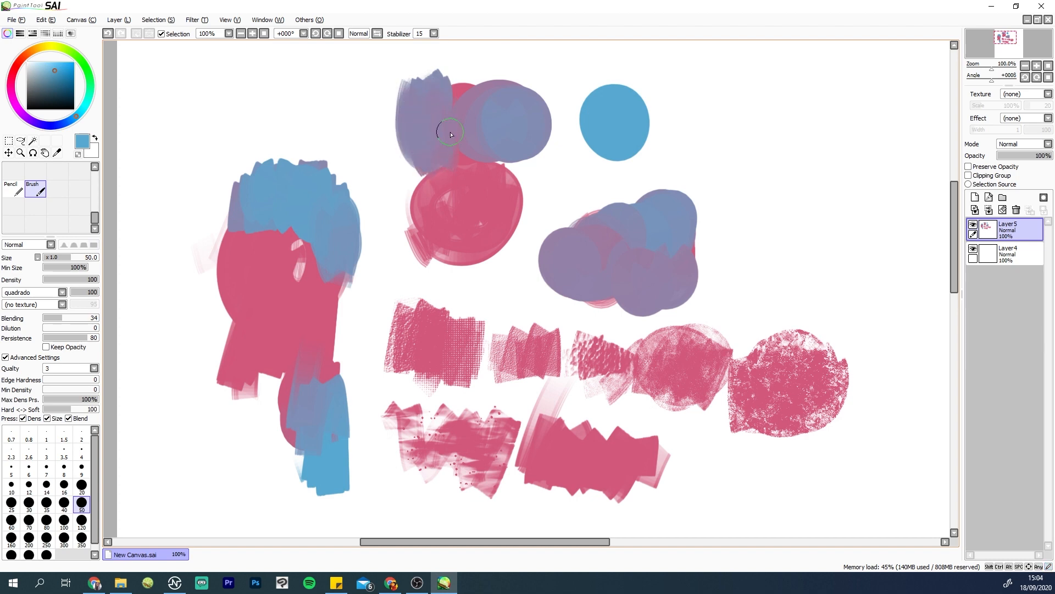
Step: Replace the sample layer with a new empty one and paint a blue patch in the canvas's upper-left area
left_click(1016, 210)
left_click(978, 197)
mouse_move(187, 115)
left_mouse_down()
mouse_move(214, 134)
mouse_move(264, 127)
mouse_move(252, 162)
left_mouse_up()
Step: Pick a pink-red color and paint a patch overlapping the right side of the blue patch
left_click(11, 79)
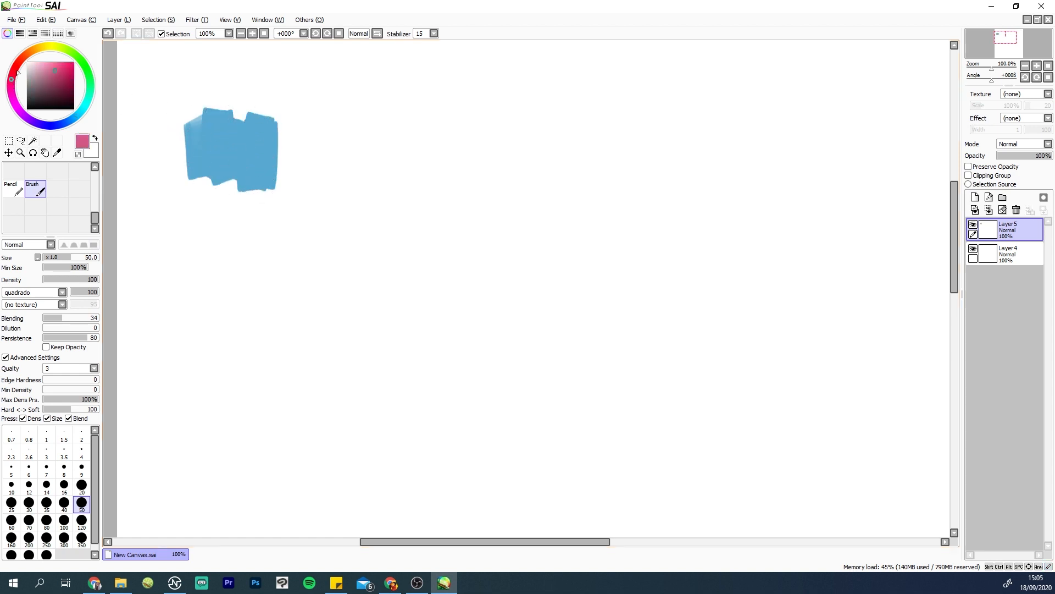
mouse_move(308, 165)
left_mouse_down()
mouse_move(253, 119)
mouse_move(275, 140)
mouse_move(273, 187)
mouse_move(289, 185)
mouse_move(313, 129)
mouse_move(317, 176)
left_mouse_up()
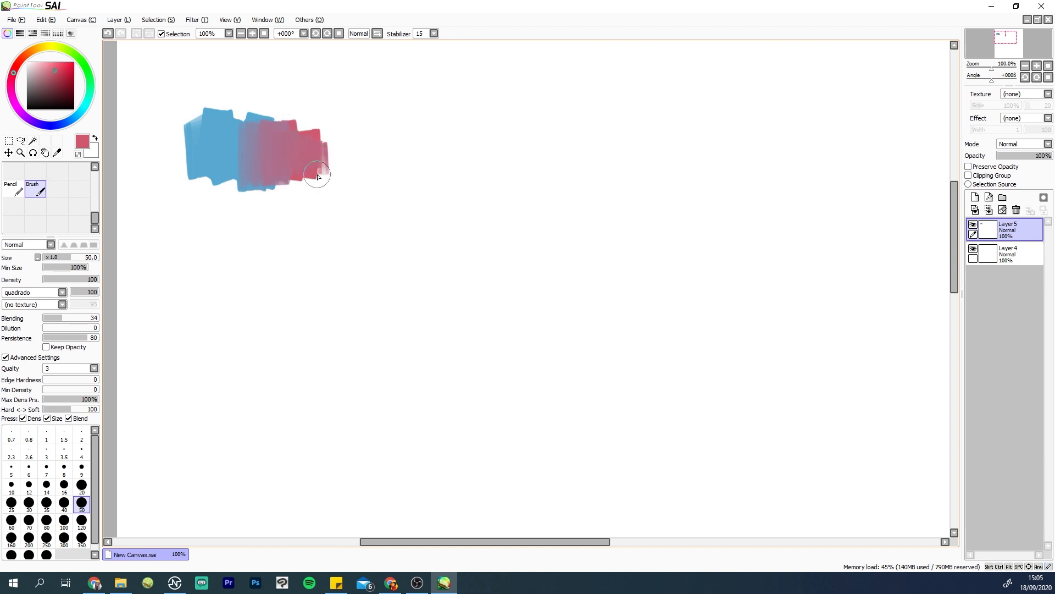
mouse_move(335, 135)
left_mouse_down()
mouse_move(315, 188)
mouse_move(300, 168)
mouse_move(279, 195)
left_mouse_up()
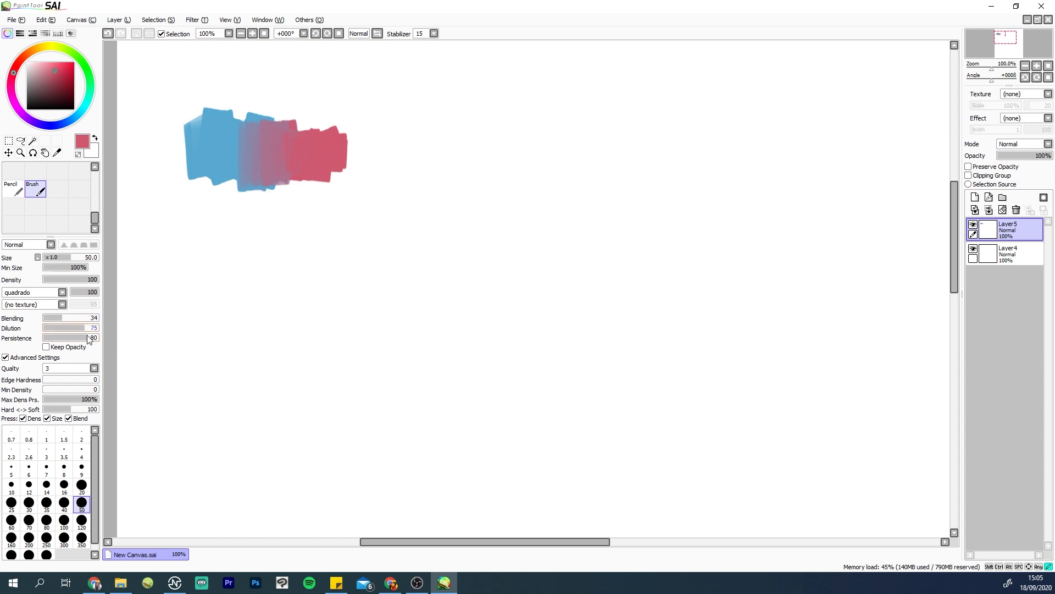
Step: Set Dilution to 100 and paint over the right end of the pink patch and the blank area next to it
left_click_drag(87, 336, 101, 334)
mouse_move(356, 156)
left_mouse_down()
mouse_move(345, 130)
mouse_move(324, 183)
left_mouse_up()
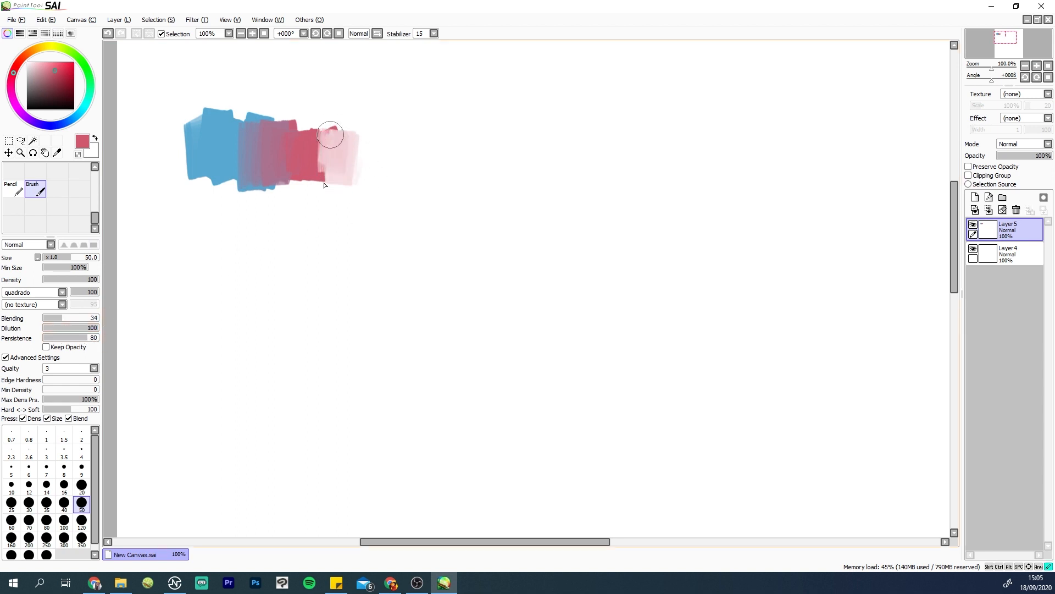
mouse_move(330, 134)
left_mouse_down()
mouse_move(348, 110)
mouse_move(366, 148)
mouse_move(359, 211)
mouse_move(330, 173)
mouse_move(328, 140)
left_mouse_up()
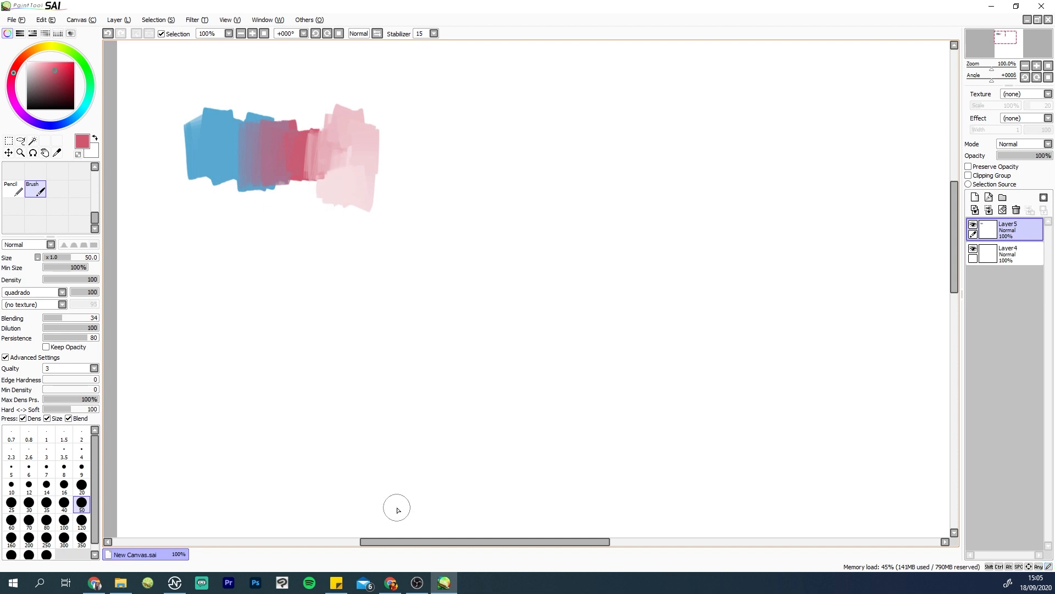
Step: Paint pink over the blue patch's left side, and compare Dilution 0 and 100 in a patch at the row's right end
mouse_move(176, 170)
left_mouse_down()
mouse_move(182, 157)
mouse_move(165, 149)
mouse_move(201, 141)
mouse_move(182, 116)
mouse_move(220, 132)
mouse_move(234, 101)
left_mouse_up()
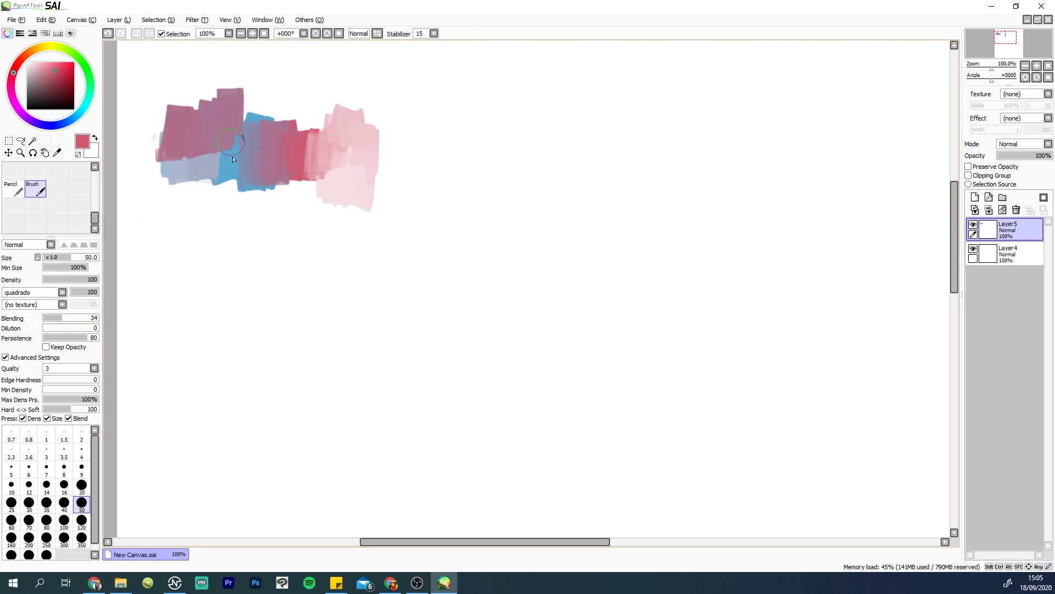
mouse_move(232, 165)
left_mouse_down()
mouse_move(250, 99)
mouse_move(235, 137)
left_mouse_up()
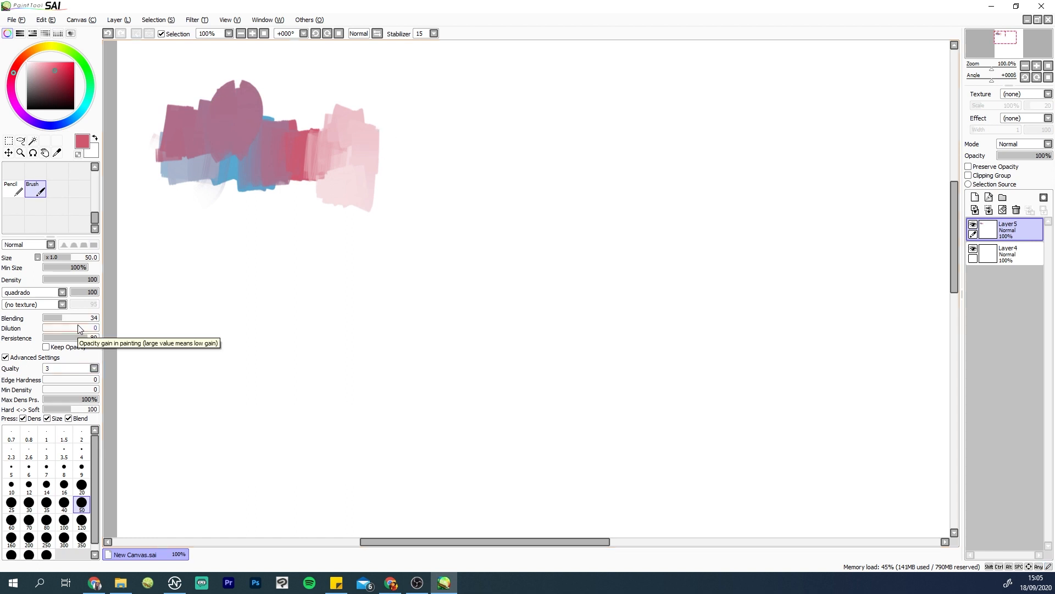
mouse_move(366, 154)
left_mouse_down()
mouse_move(401, 189)
mouse_move(410, 159)
left_mouse_up()
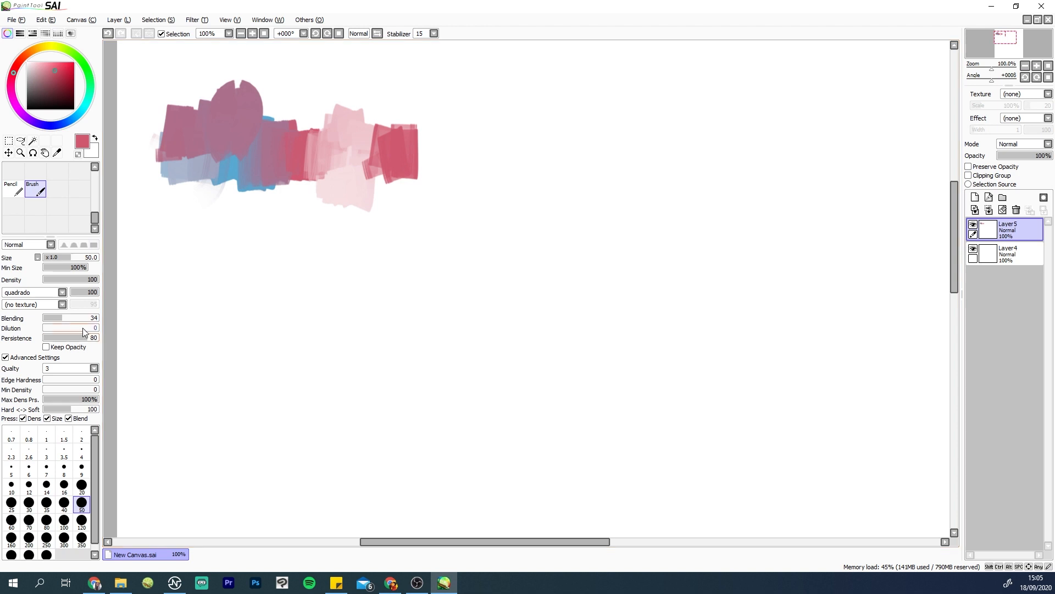
left_click_drag(83, 329, 112, 332)
left_click_drag(417, 140, 404, 162)
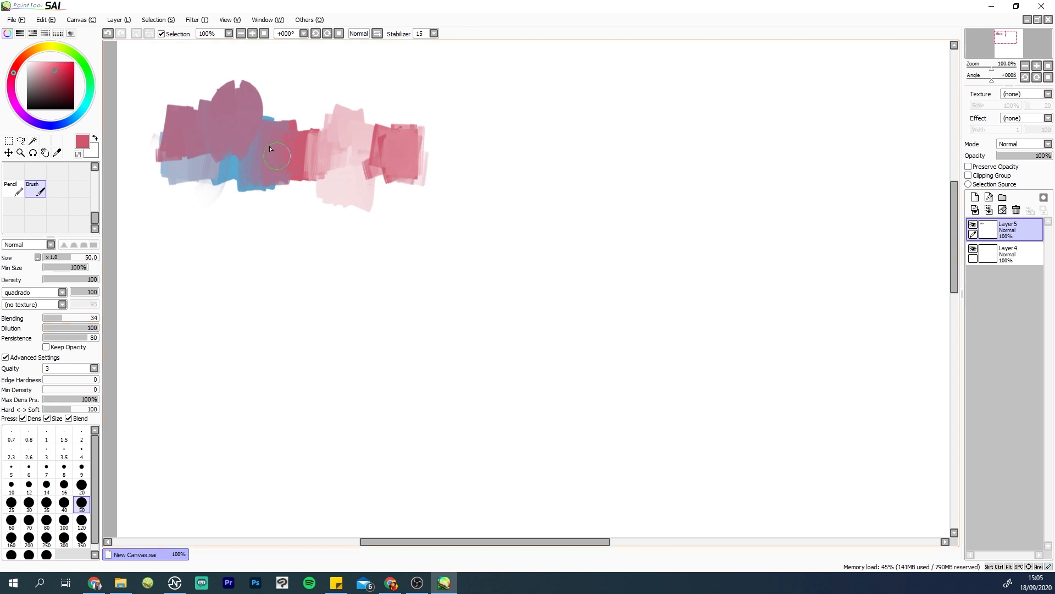
Step: With Dilution at 100, pull zigzag strokes from the middle of the patches far to the right and paint back over them
mouse_move(278, 157)
left_mouse_down()
mouse_move(586, 160)
mouse_move(599, 134)
left_mouse_up()
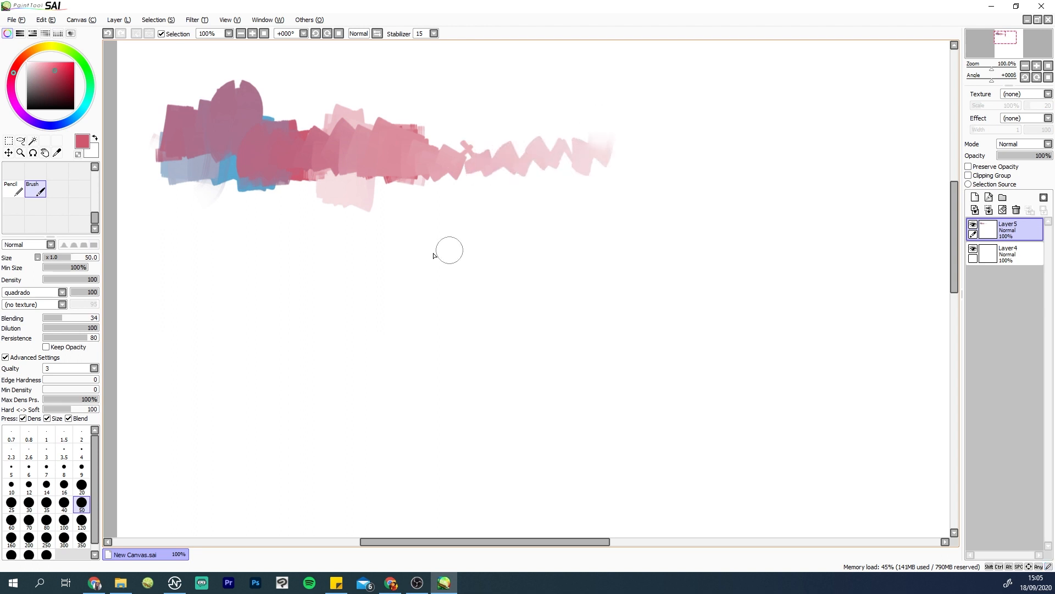
mouse_move(533, 160)
left_mouse_down()
mouse_move(617, 127)
mouse_move(506, 165)
mouse_move(573, 135)
mouse_move(524, 151)
mouse_move(428, 150)
mouse_move(408, 215)
left_mouse_up()
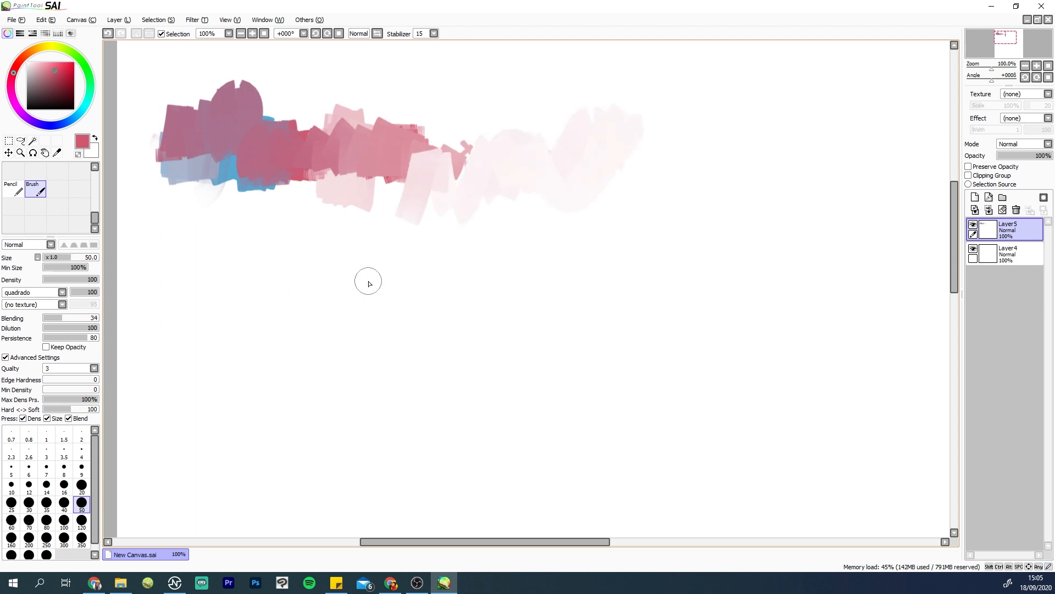
mouse_move(467, 143)
left_mouse_down()
mouse_move(416, 160)
mouse_move(399, 146)
mouse_move(352, 230)
left_mouse_up()
Step: Set Dilution to 0 and paint a solid pink patch over the diluted area and another below the blue patch
left_click(50, 329)
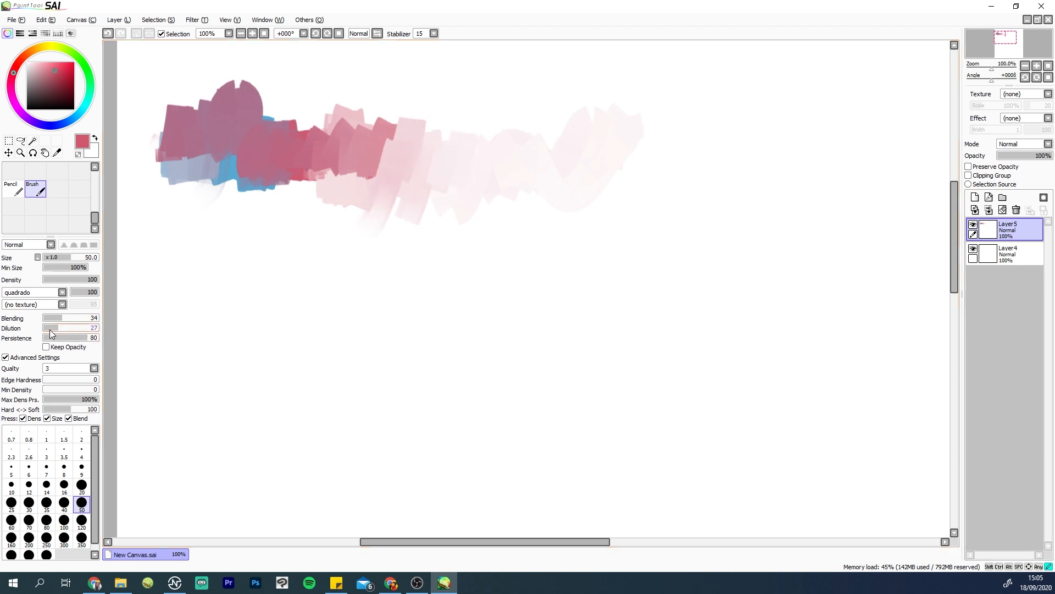
mouse_move(374, 126)
left_mouse_down()
mouse_move(415, 170)
mouse_move(316, 163)
left_mouse_up()
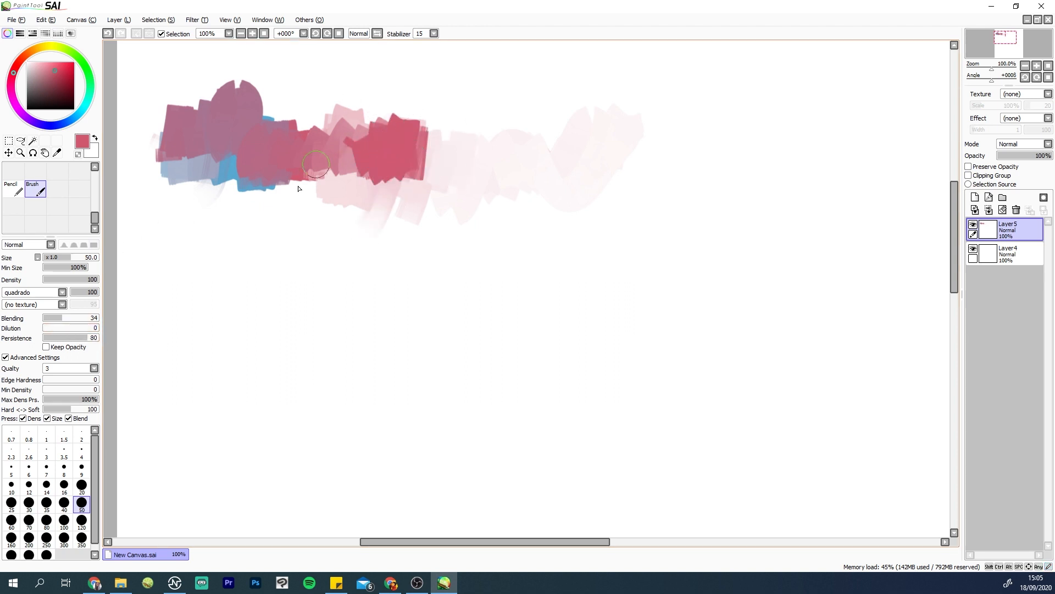
mouse_move(233, 137)
left_mouse_down()
mouse_move(240, 189)
mouse_move(269, 219)
mouse_move(233, 205)
left_mouse_up()
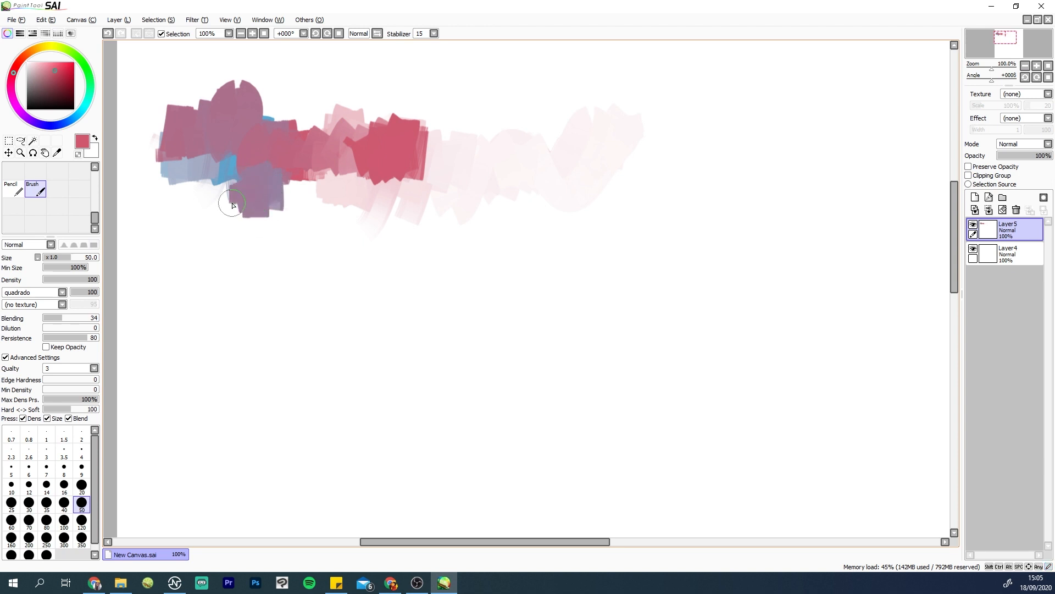
Step: Test Persistence at 0 and at 100 with long strokes pulled out below the color patches
left_click_drag(86, 340, 40, 339)
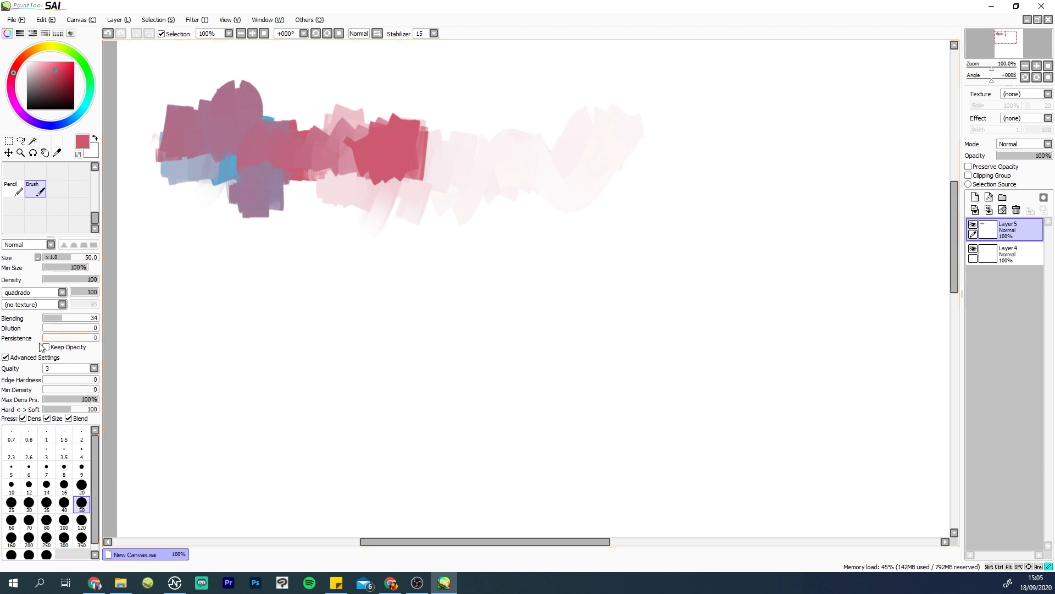
mouse_move(215, 263)
left_mouse_down()
mouse_move(258, 264)
mouse_move(347, 355)
mouse_move(411, 228)
mouse_move(484, 160)
mouse_move(572, 142)
mouse_move(582, 181)
left_mouse_up()
mouse_move(231, 144)
left_mouse_down()
mouse_move(165, 171)
mouse_move(69, 374)
mouse_move(100, 338)
left_mouse_up()
mouse_move(220, 228)
left_mouse_down()
mouse_move(272, 176)
mouse_move(347, 182)
mouse_move(577, 268)
left_mouse_up()
Step: Undo the test strokes back to the blue and pink patches with the diluted pink end
key("ctrl+z")
key("ctrl+z")
key("ctrl+z")
key("ctrl+z")
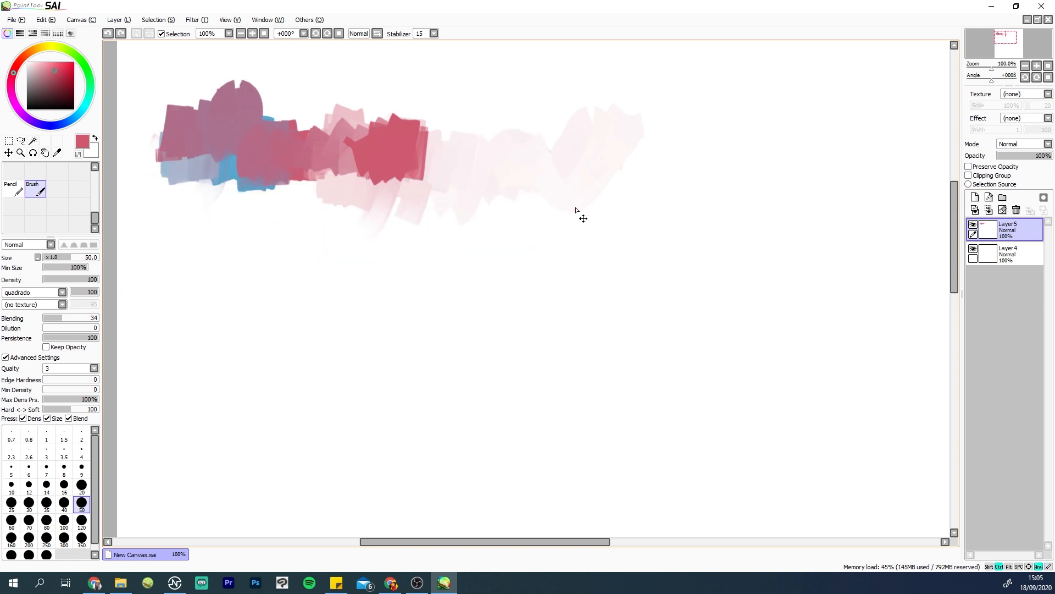
key("ctrl+z")
key("ctrl+z")
key("ctrl+z")
key("ctrl+z")
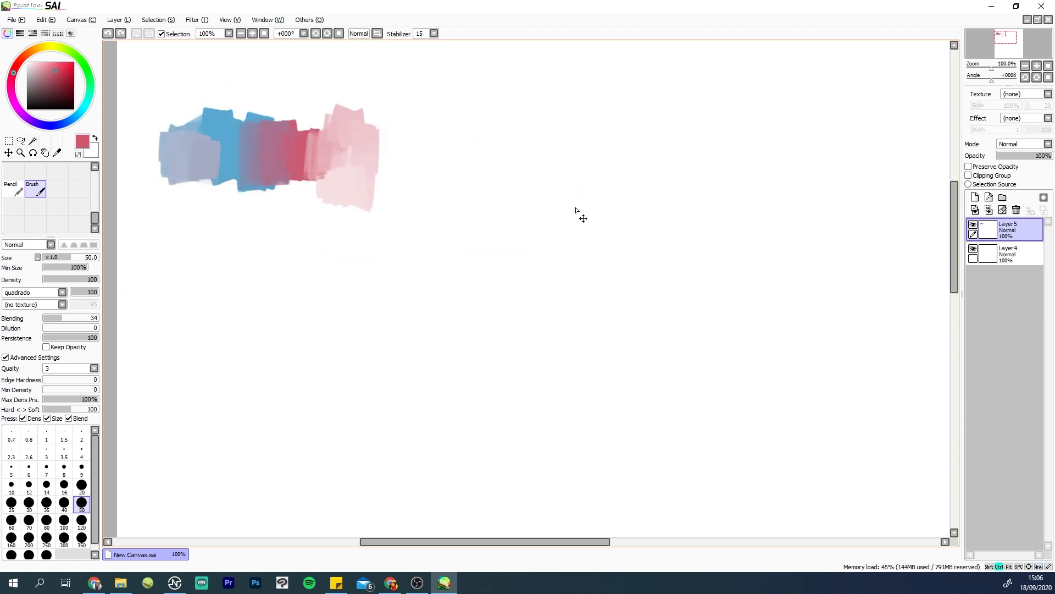
key("ctrl+z")
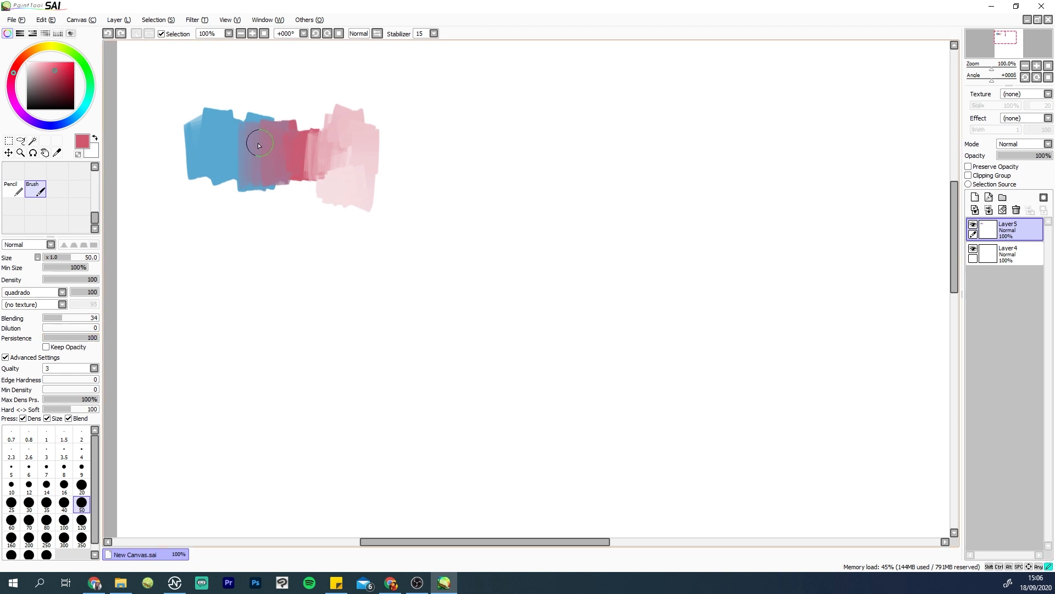
Step: Pick a yellow-green color and, with Persistence 100, pull a long zigzag trail from the blue-pink overlap toward the lower right
left_click_drag(259, 182, 261, 183)
key("ctrl+z")
left_click(57, 48)
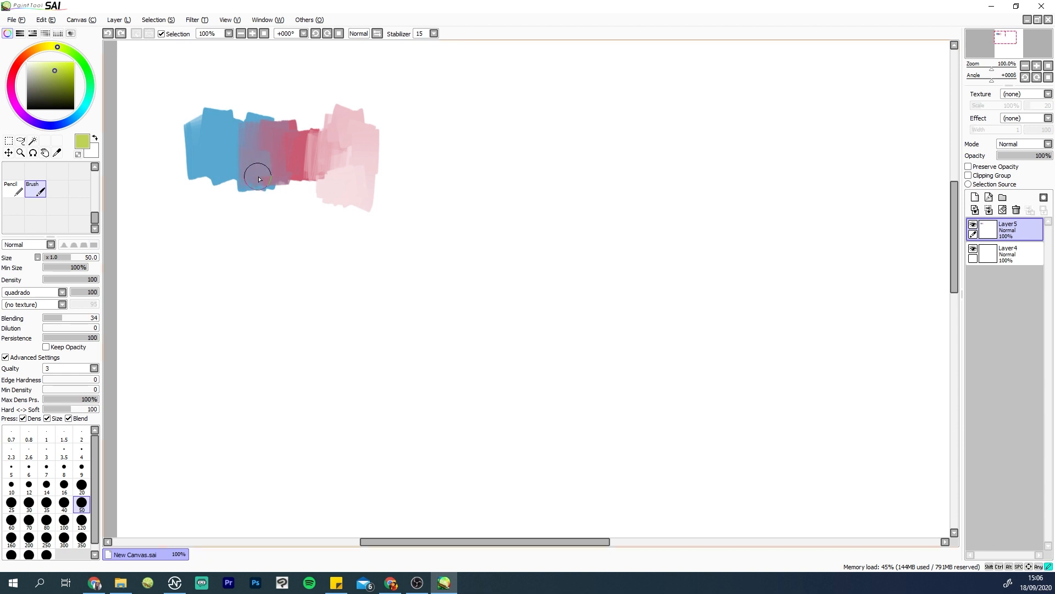
mouse_move(257, 177)
left_mouse_down()
mouse_move(262, 223)
mouse_move(317, 294)
mouse_move(347, 314)
mouse_move(405, 309)
mouse_move(431, 358)
mouse_move(495, 329)
mouse_move(547, 343)
mouse_move(564, 378)
left_mouse_up()
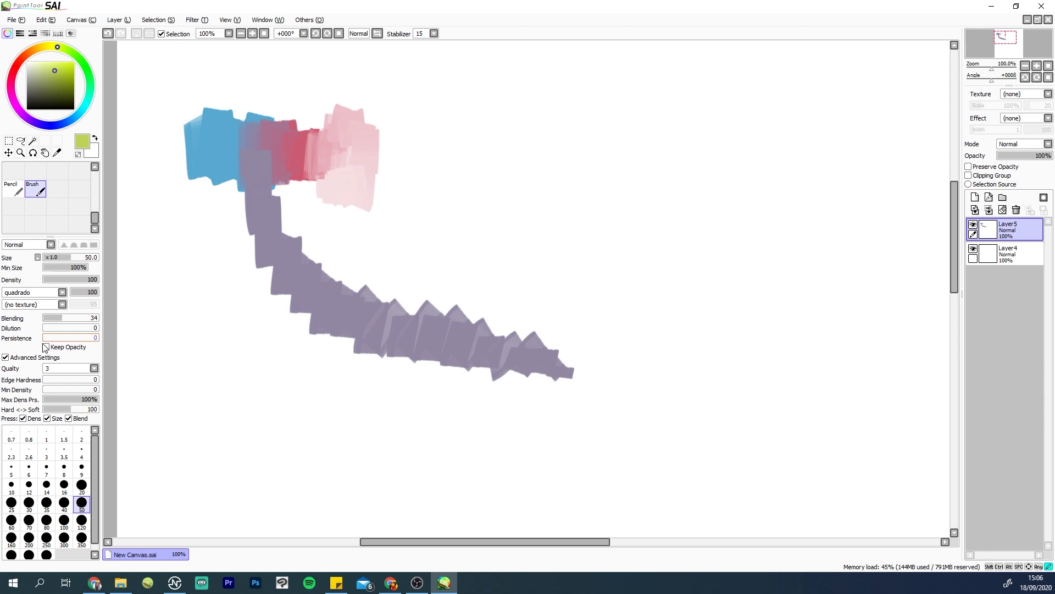
Step: Set Persistence to 0 and pull two long yellow-green zigzag trails, one from the pink patch and one from the purple trail
mouse_move(292, 161)
left_mouse_down()
mouse_move(294, 218)
mouse_move(312, 232)
left_mouse_up()
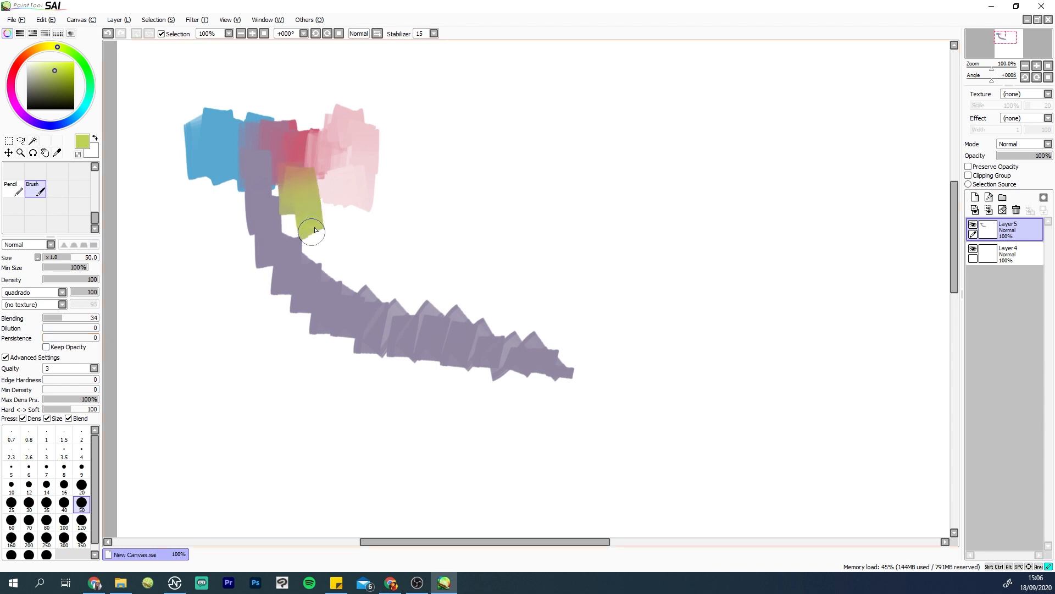
key("ctrl+z")
mouse_move(300, 153)
left_mouse_down()
mouse_move(300, 218)
mouse_move(330, 253)
mouse_move(610, 296)
left_mouse_up()
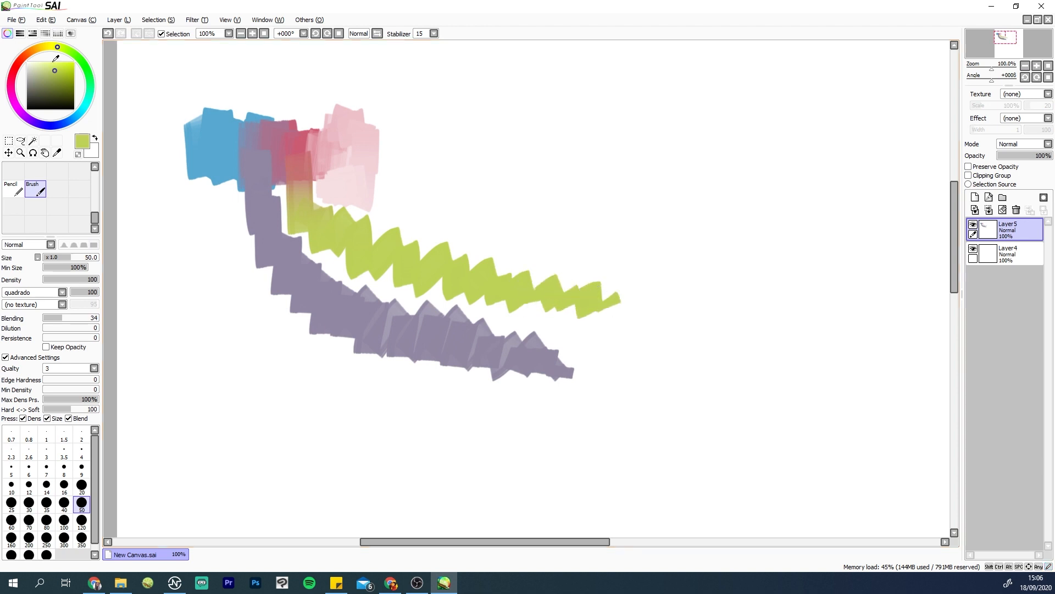
mouse_move(318, 301)
left_mouse_down()
mouse_move(335, 400)
mouse_move(365, 380)
mouse_move(482, 414)
mouse_move(555, 394)
left_mouse_up()
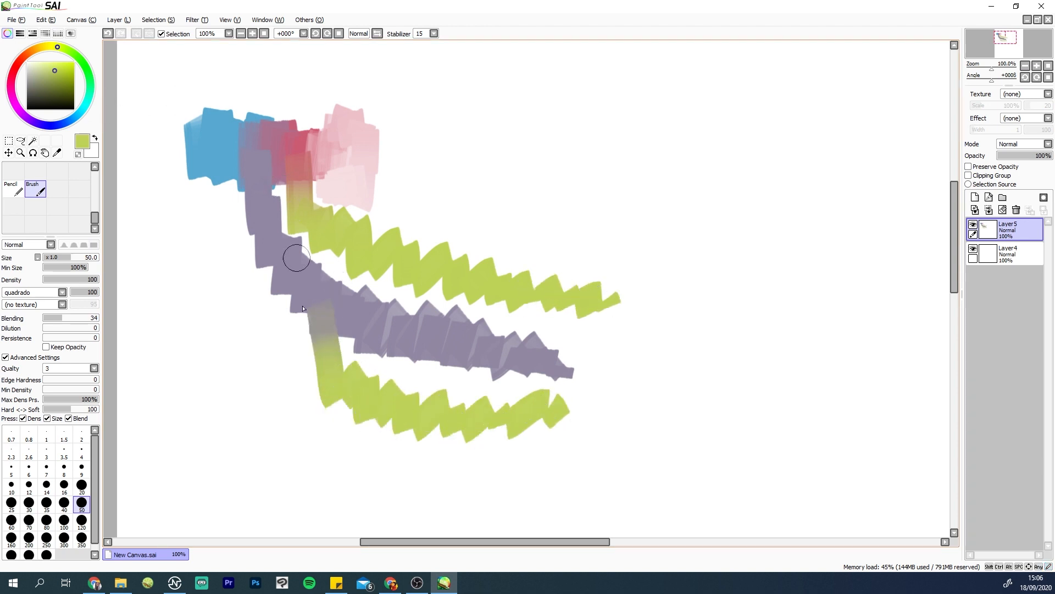
Step: Try pulling yellow-green strokes down from the purple trail with Persistence 0, and undo them
left_click_drag(269, 277, 262, 419)
key("ctrl+z")
left_click_drag(275, 242, 264, 479)
key("ctrl+z")
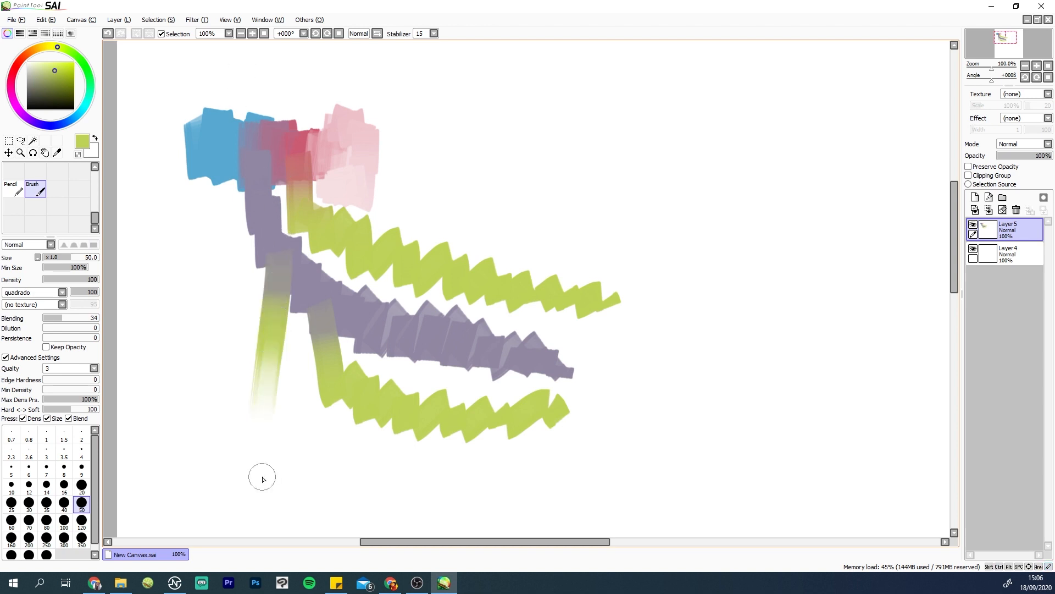
key("ctrl+z")
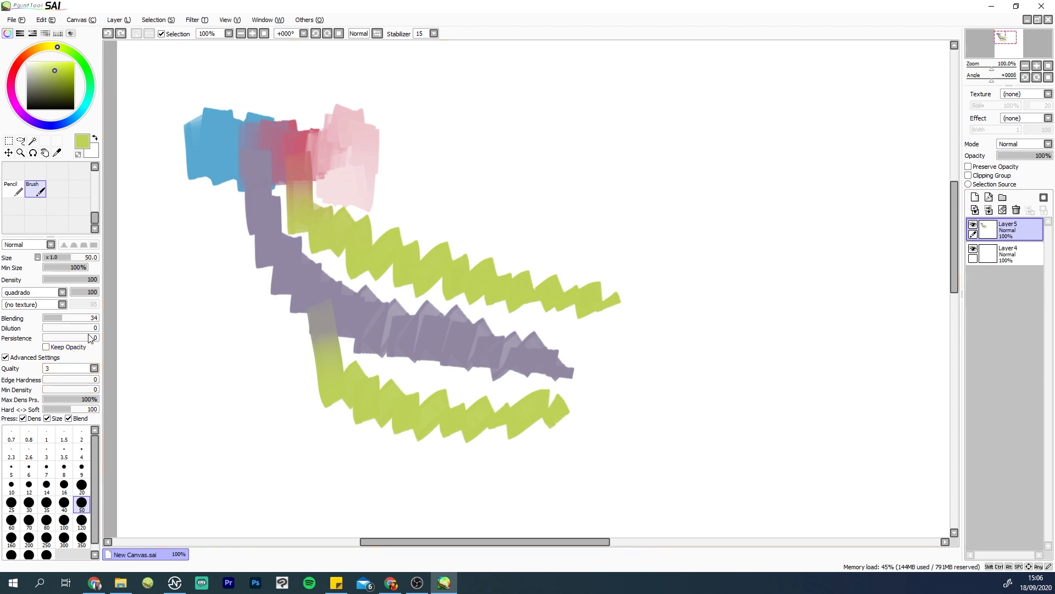
Step: Set Persistence to 51 and pull overlapping yellow-green strokes down from the blue patch to form a blue-to-green fade
left_click(71, 338)
left_click_drag(219, 181, 216, 272)
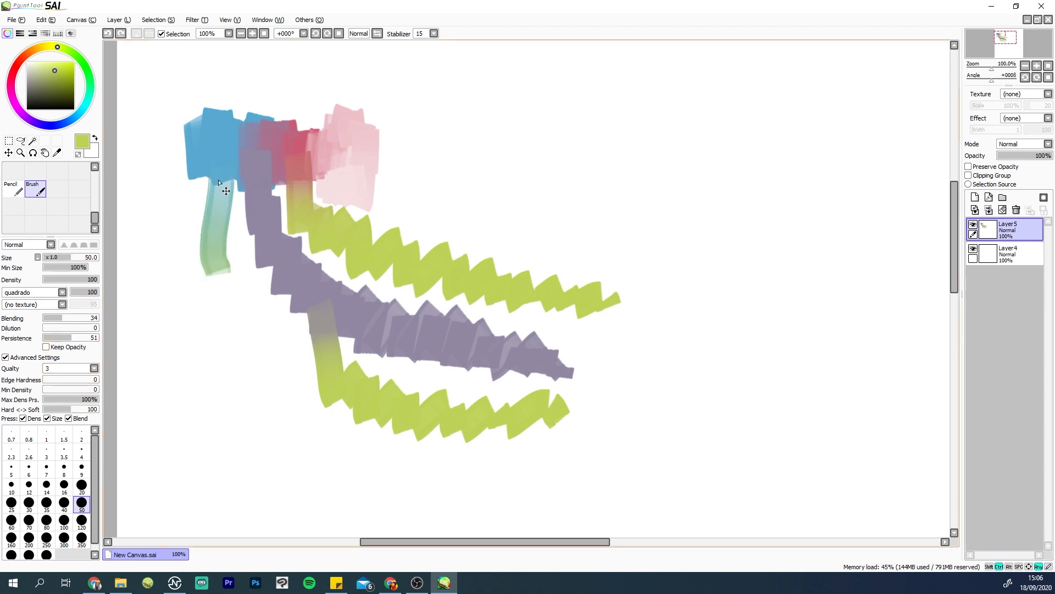
left_click_drag(221, 158, 218, 286)
key("ctrl+z")
left_click_drag(210, 156, 201, 274)
mouse_move(197, 165)
left_mouse_down()
mouse_move(200, 249)
mouse_move(216, 163)
mouse_move(213, 263)
left_mouse_up()
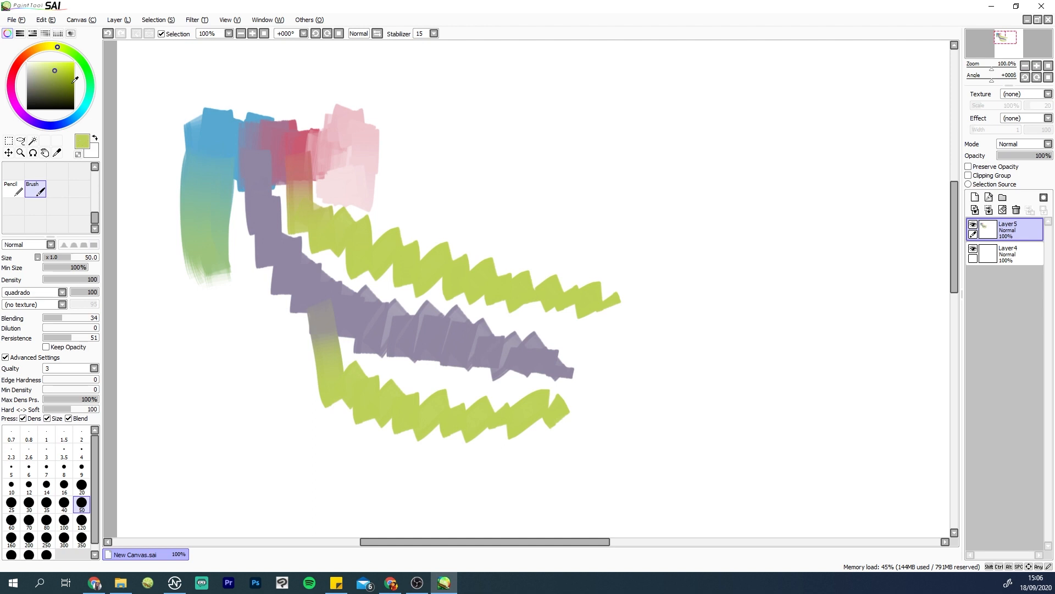
Step: Pick an orange color and fan strokes up and rightward from the blue patch, undoing the one pulled from the pink area
left_click(39, 53)
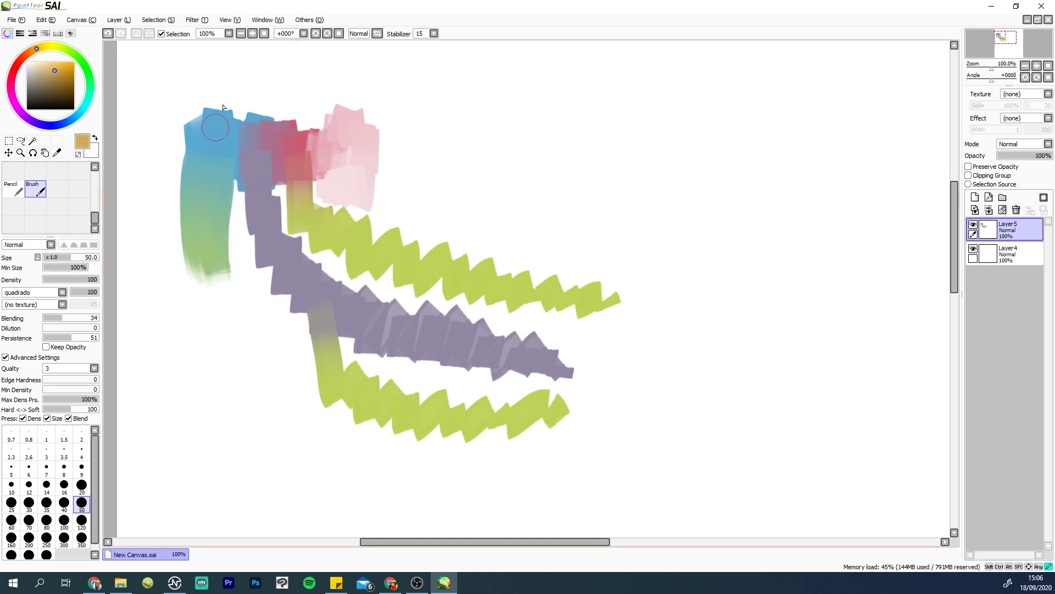
mouse_move(218, 124)
left_mouse_down()
mouse_move(254, 41)
mouse_move(305, 41)
left_mouse_up()
left_click_drag(254, 104, 330, 43)
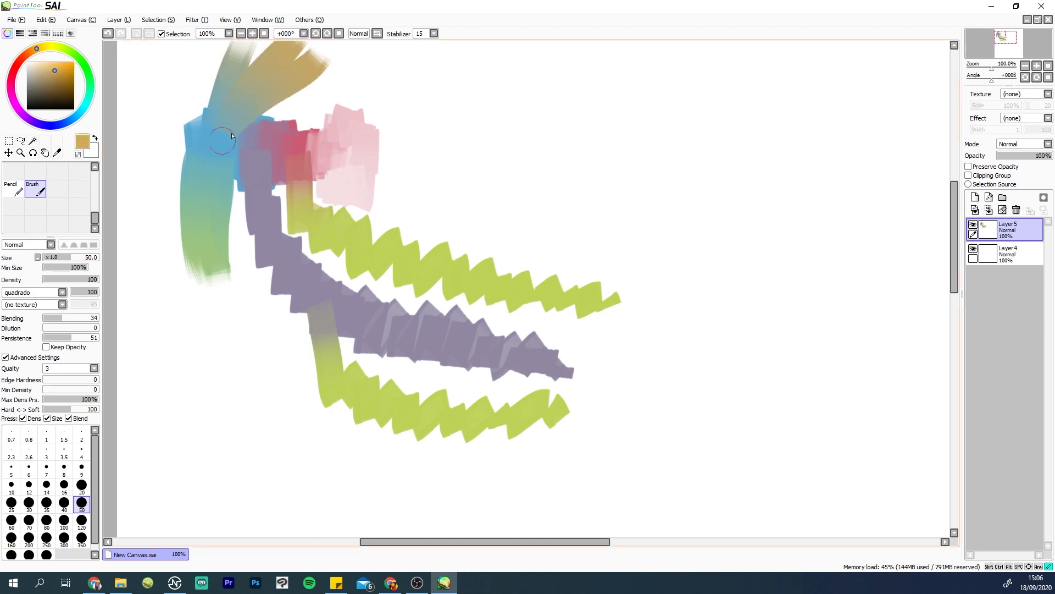
left_click_drag(219, 148, 345, 66)
mouse_move(289, 135)
left_mouse_down()
mouse_move(302, 113)
mouse_move(385, 88)
left_mouse_up()
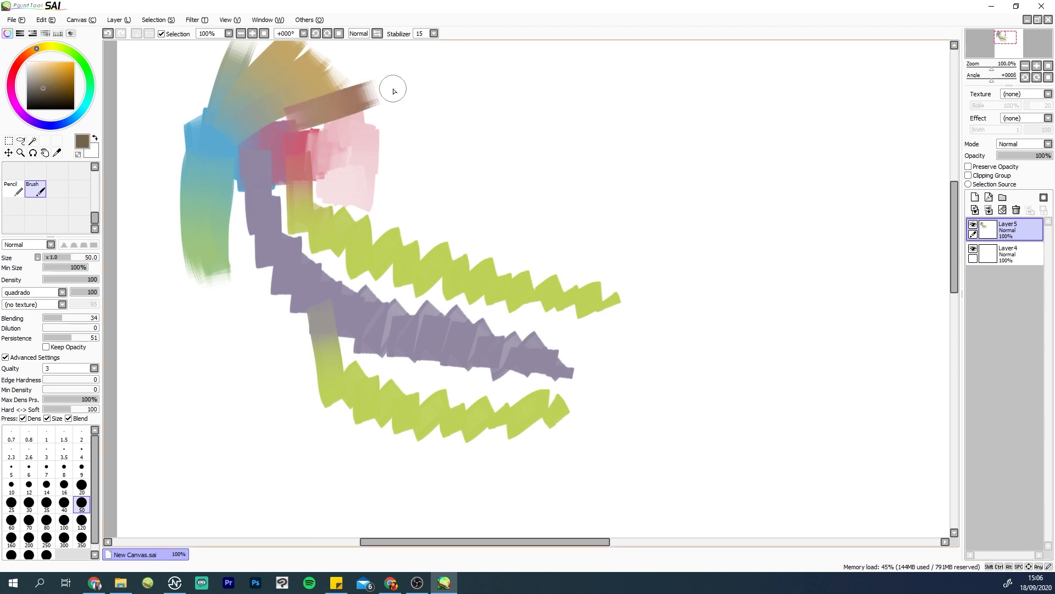
key("ctrl+z")
Step: Pick a magenta-purple, pull strokes down from the lowest yellow-green trail, and blend their upper edge with sampled yellow-green
left_click(16, 101)
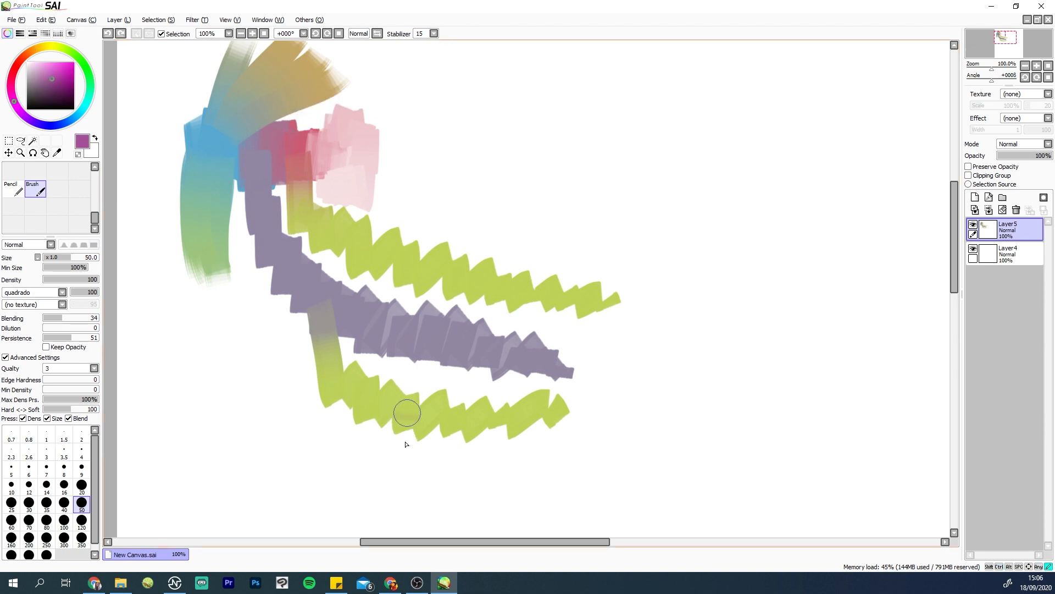
left_click_drag(405, 420, 405, 530)
mouse_move(423, 435)
left_mouse_down()
mouse_move(426, 530)
mouse_move(448, 528)
left_mouse_up()
mouse_move(464, 429)
left_mouse_down()
mouse_move(473, 531)
mouse_move(498, 530)
left_mouse_up()
left_click_drag(495, 423, 522, 511)
mouse_move(480, 427)
left_mouse_down()
mouse_move(493, 446)
mouse_move(471, 480)
mouse_move(456, 452)
mouse_move(478, 455)
mouse_move(438, 463)
mouse_move(456, 459)
left_mouse_up()
key("ctrl+z")
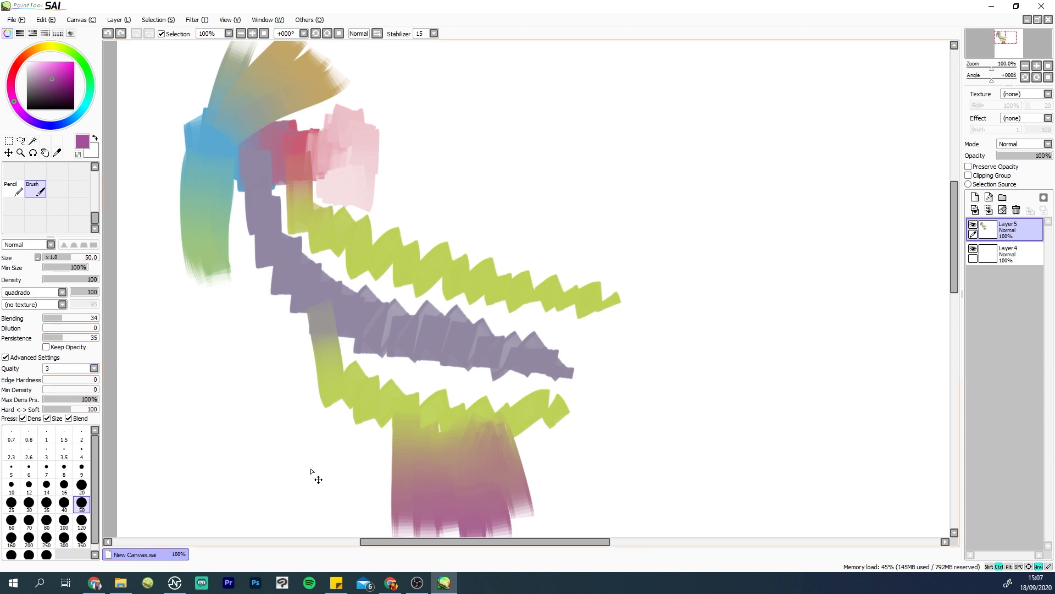
left_click(429, 408, "alt")
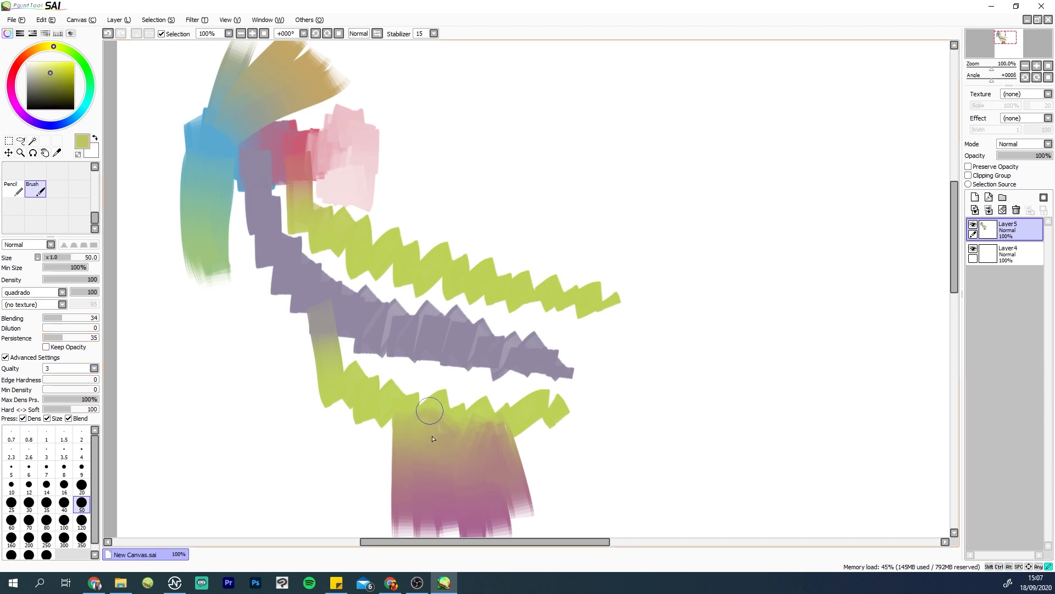
mouse_move(418, 428)
left_mouse_down()
mouse_move(467, 423)
mouse_move(433, 396)
left_mouse_up()
Step: Try Keep Opacity with a zigzag pulled up and rightward from the upper yellow-green trail, and undo the stroke
left_click_drag(356, 312, 354, 295)
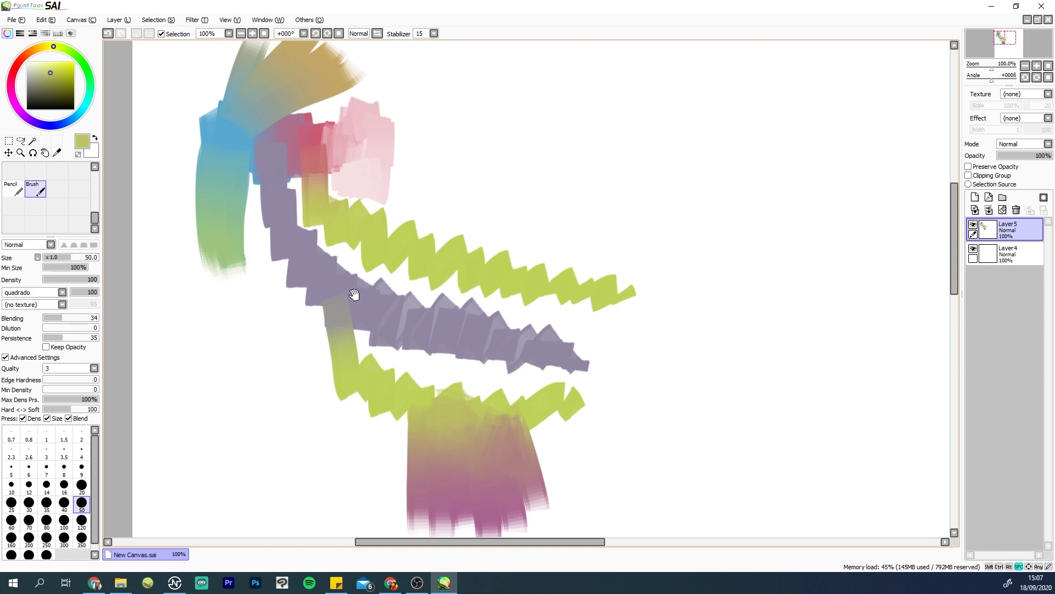
left_click_drag(267, 446, 266, 434)
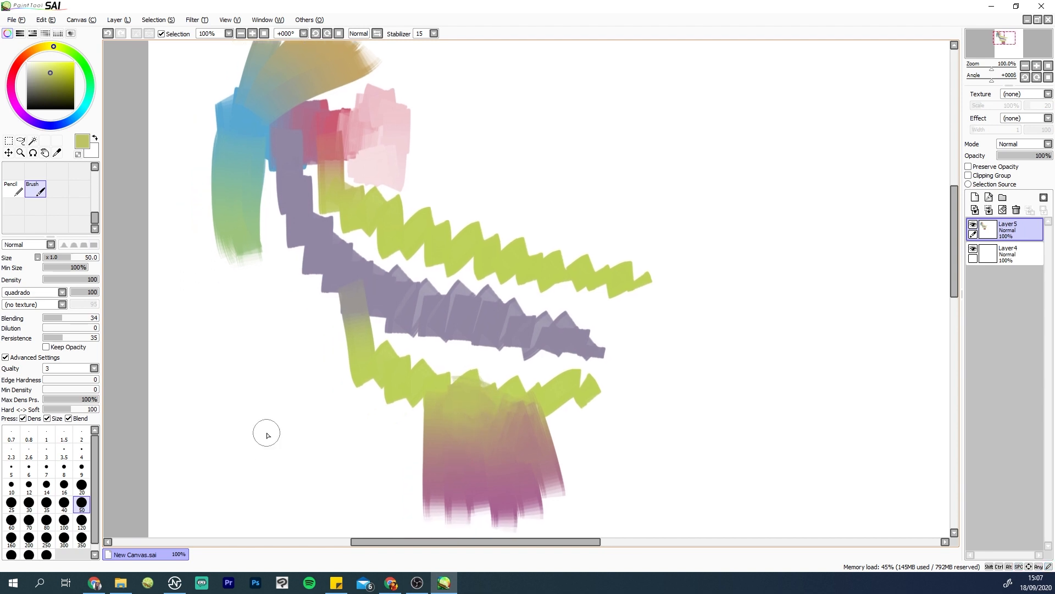
left_click(46, 347)
mouse_move(489, 204)
left_mouse_down()
mouse_move(499, 188)
mouse_move(621, 152)
left_mouse_up()
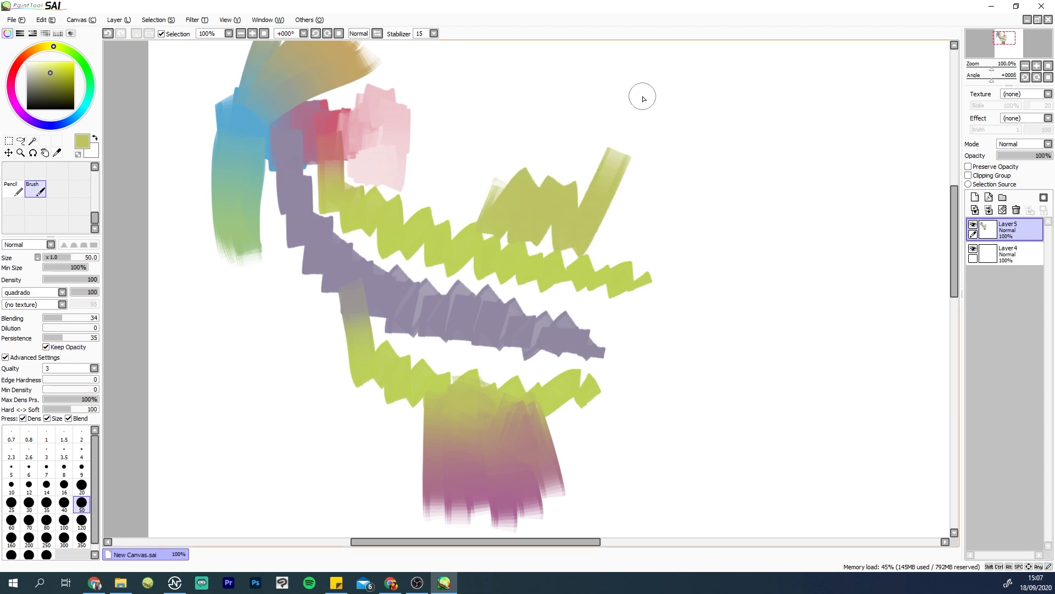
key("ctrl+z")
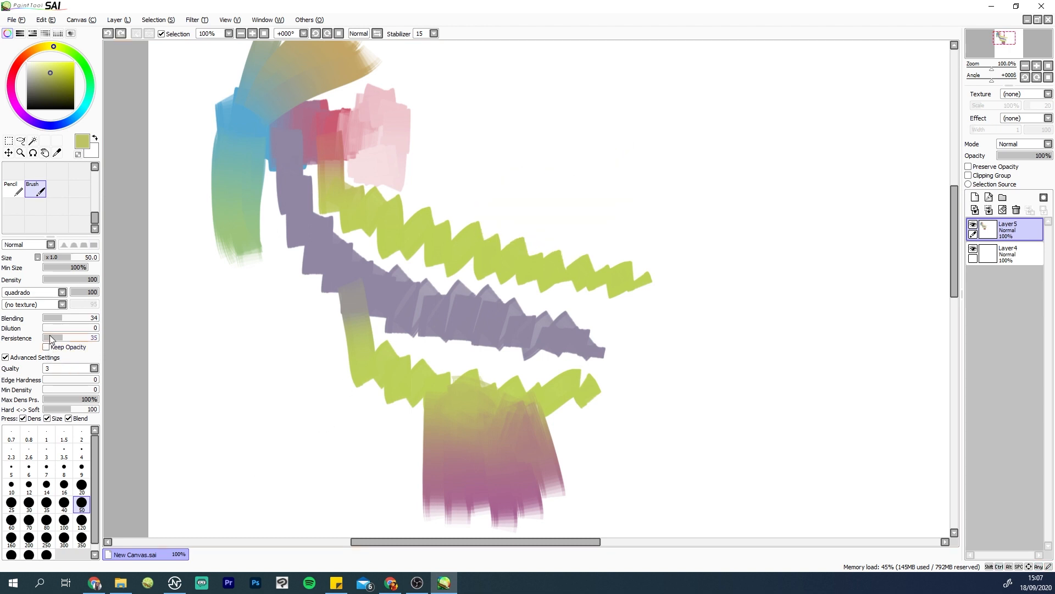
Step: Set Quality to 4 (Smoothest) and paint a yellow-green zigzag patch right of the pink patch, blending it into the pink
left_click(94, 367)
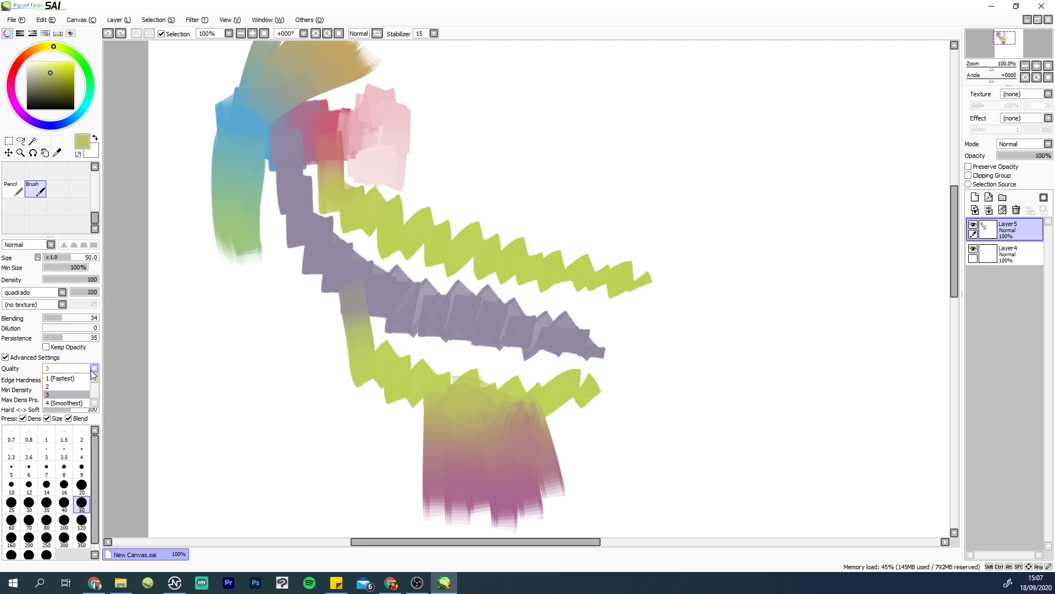
left_click(84, 410)
mouse_move(432, 135)
left_mouse_down()
mouse_move(448, 165)
mouse_move(483, 167)
mouse_move(527, 129)
left_mouse_up()
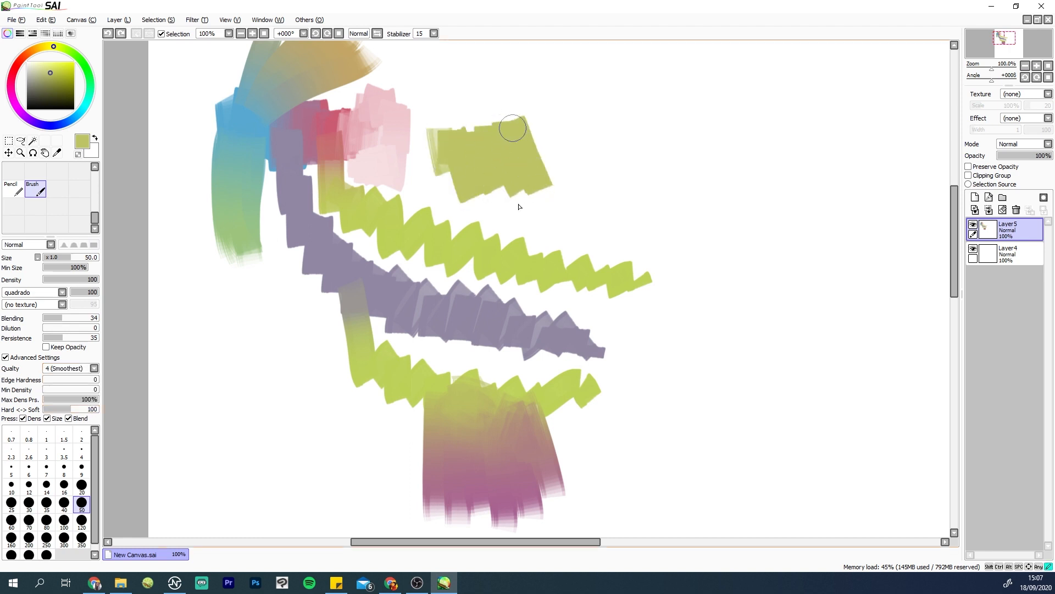
mouse_move(366, 118)
left_mouse_down()
mouse_move(400, 106)
mouse_move(451, 182)
mouse_move(461, 114)
left_mouse_up()
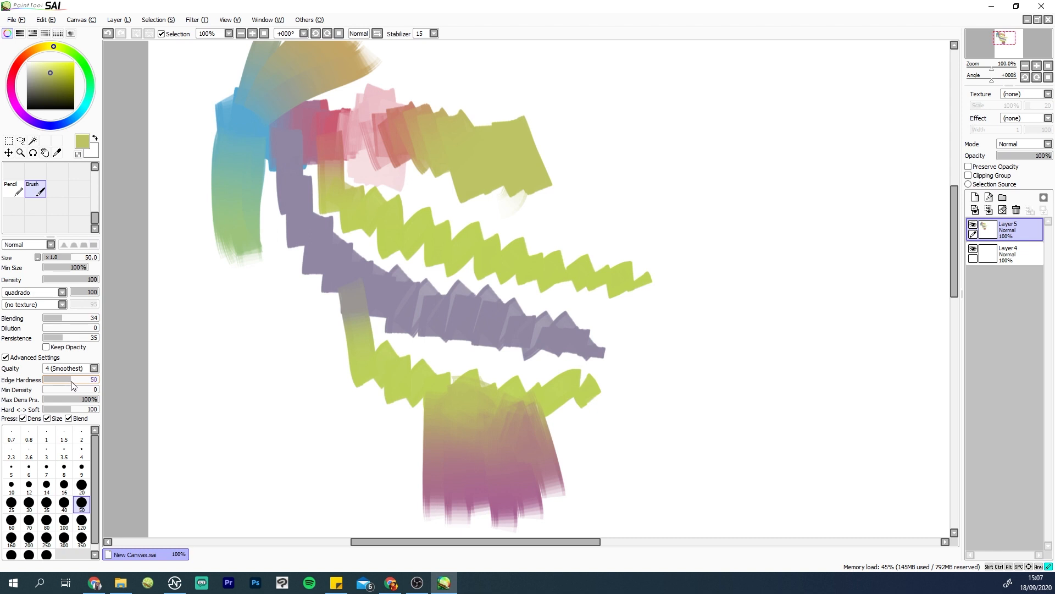
Step: Try Edge Hardness at 50, at a higher value and at 0 with zigzags toward the lower right, and undo them
mouse_move(574, 141)
left_mouse_down()
mouse_move(641, 180)
mouse_move(632, 206)
left_mouse_up()
left_click(97, 380)
mouse_move(629, 160)
left_mouse_down()
mouse_move(670, 175)
mouse_move(656, 236)
mouse_move(678, 263)
mouse_move(730, 243)
mouse_move(742, 319)
left_mouse_up()
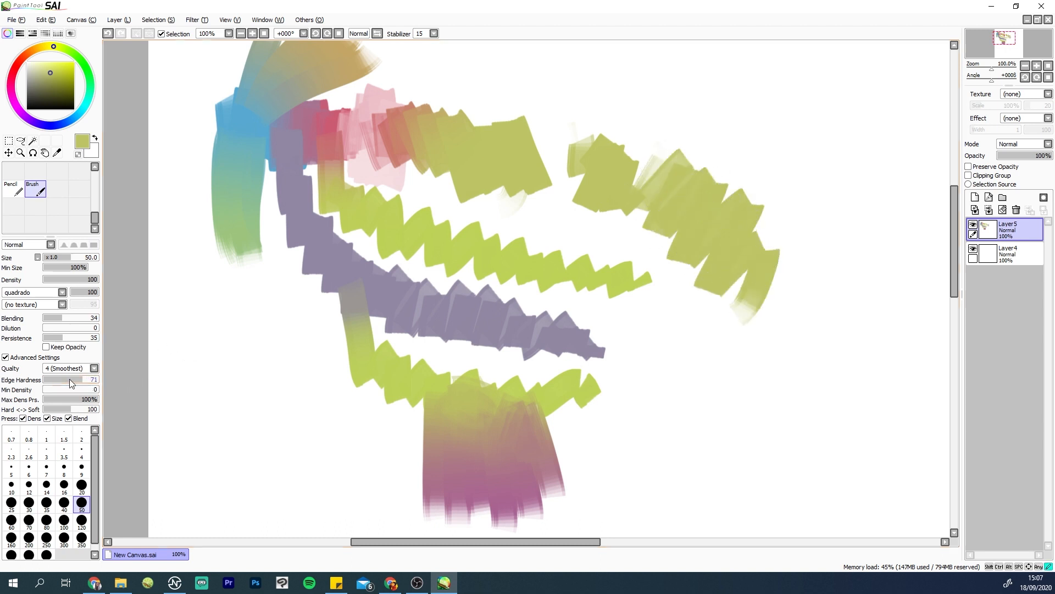
left_click_drag(72, 383, 43, 383)
mouse_move(808, 289)
left_mouse_down()
mouse_move(781, 373)
mouse_move(835, 355)
mouse_move(843, 379)
mouse_move(821, 448)
left_mouse_up()
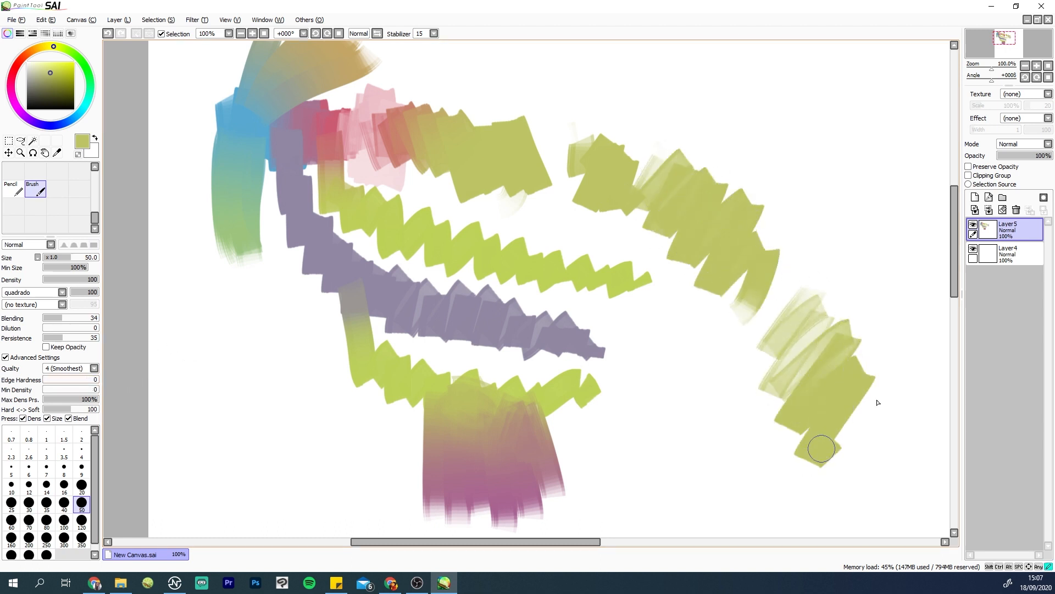
mouse_move(878, 403)
left_mouse_down()
mouse_move(679, 424)
mouse_move(660, 308)
left_mouse_up()
key("ctrl+z")
key("ctrl+z")
key("ctrl+z")
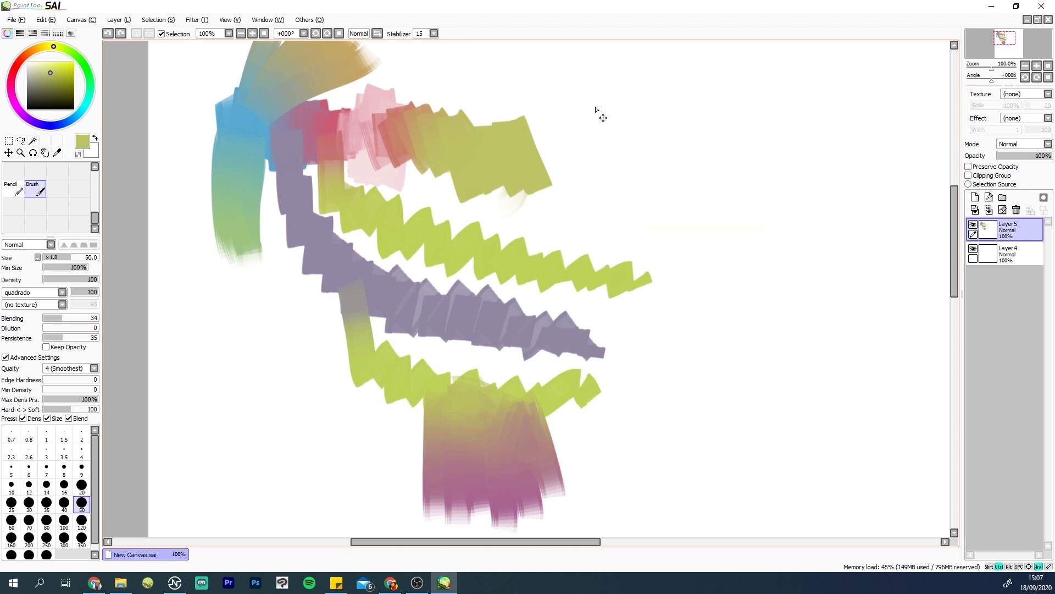
Step: Paint a zigzag band across the upper right starting at Edge Hardness 0, and a patch over the trails' right ends at 100
mouse_move(596, 110)
left_mouse_down()
mouse_move(608, 123)
mouse_move(650, 91)
mouse_move(710, 116)
mouse_move(726, 146)
left_mouse_up()
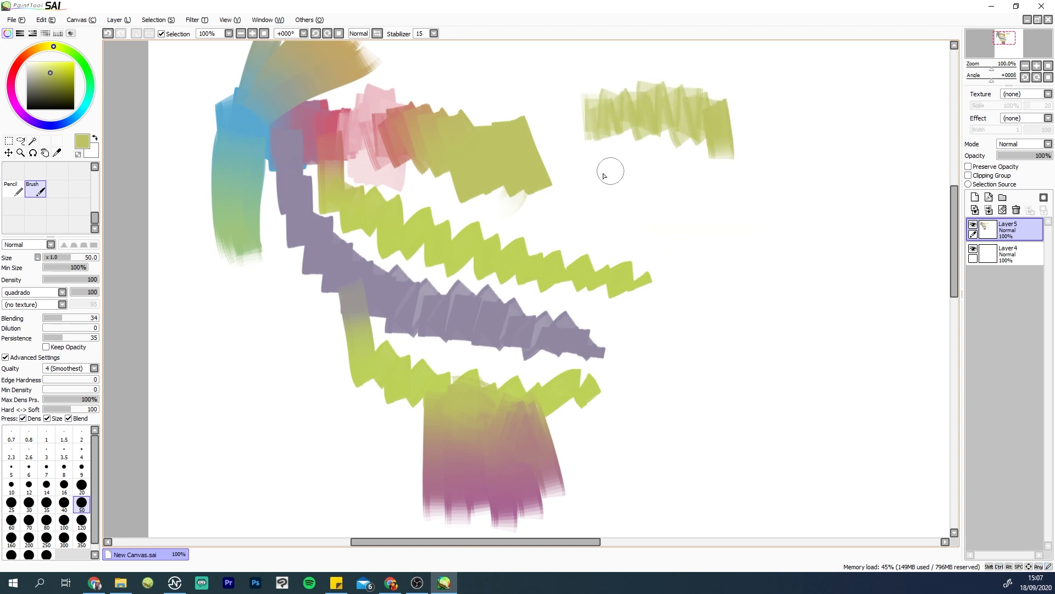
mouse_move(726, 107)
left_mouse_down()
mouse_move(754, 159)
mouse_move(796, 106)
mouse_move(867, 146)
mouse_move(910, 145)
mouse_move(820, 123)
mouse_move(849, 134)
left_mouse_up()
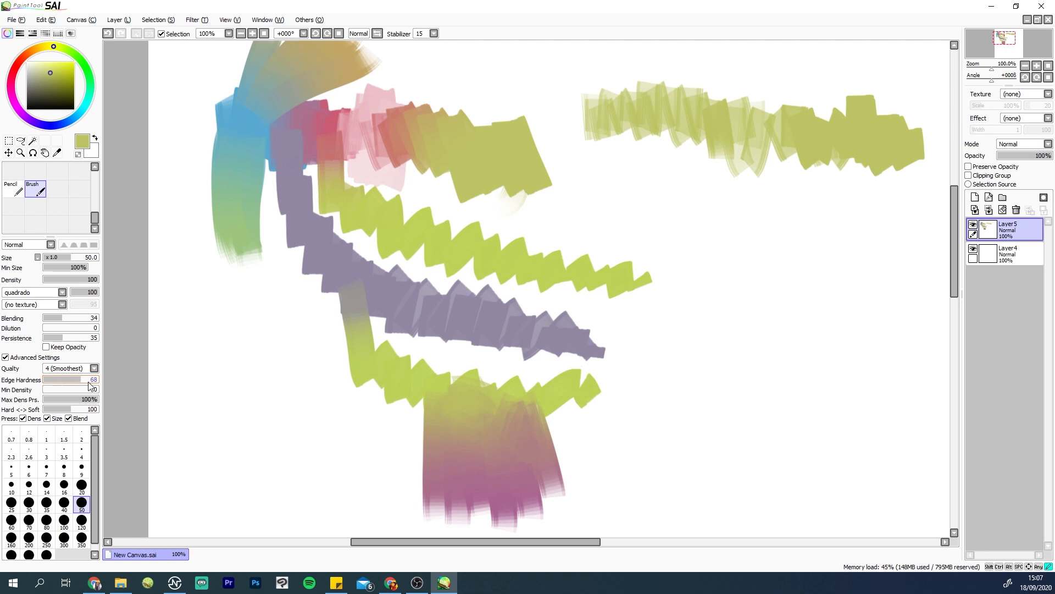
mouse_move(601, 212)
left_mouse_down()
mouse_move(680, 202)
mouse_move(689, 228)
mouse_move(585, 241)
mouse_move(612, 206)
mouse_move(619, 254)
mouse_move(533, 276)
mouse_move(619, 258)
mouse_move(664, 302)
mouse_move(618, 291)
mouse_move(626, 271)
mouse_move(592, 271)
mouse_move(522, 317)
mouse_move(527, 291)
mouse_move(557, 271)
mouse_move(594, 298)
mouse_move(598, 343)
mouse_move(614, 317)
mouse_move(570, 348)
mouse_move(527, 317)
mouse_move(545, 261)
mouse_move(617, 318)
left_mouse_up()
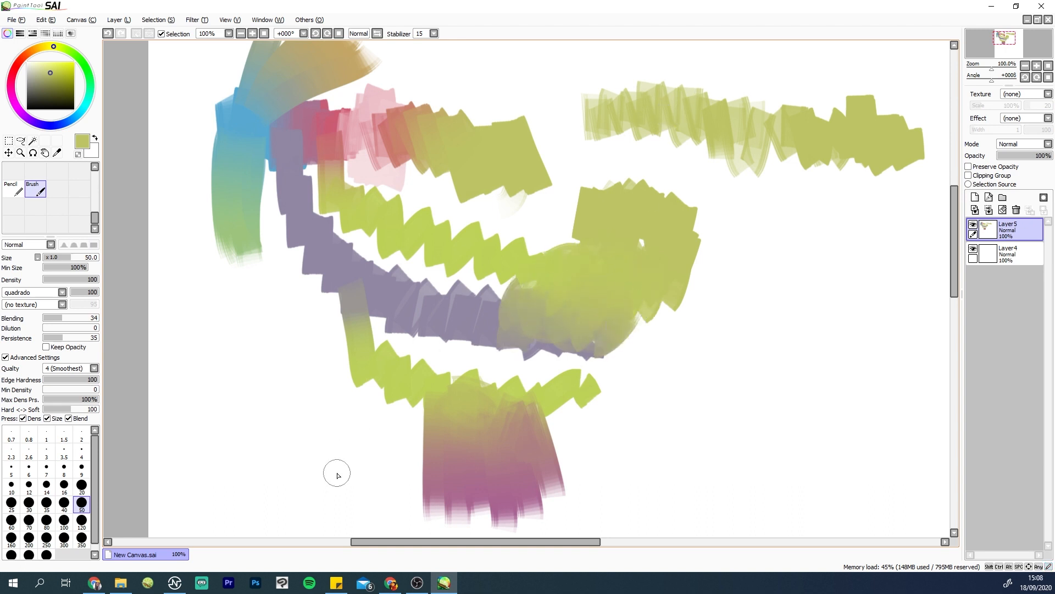
Step: Test Min Density with zigzags at the lower left and a long stroke across the lowest trail, undoing the long stroke
left_click_drag(67, 389, 98, 389)
left_click_drag(201, 369, 226, 410)
mouse_move(250, 453)
left_mouse_down()
mouse_move(321, 418)
mouse_move(671, 431)
mouse_move(846, 329)
left_mouse_up()
left_click_drag(85, 390, 26, 403)
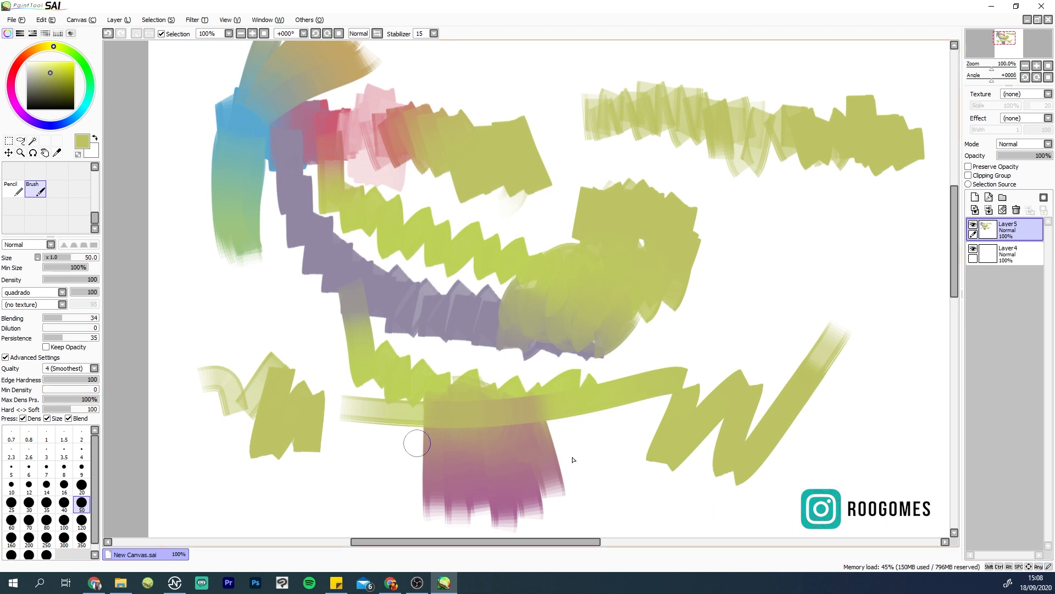
key("ctrl+z")
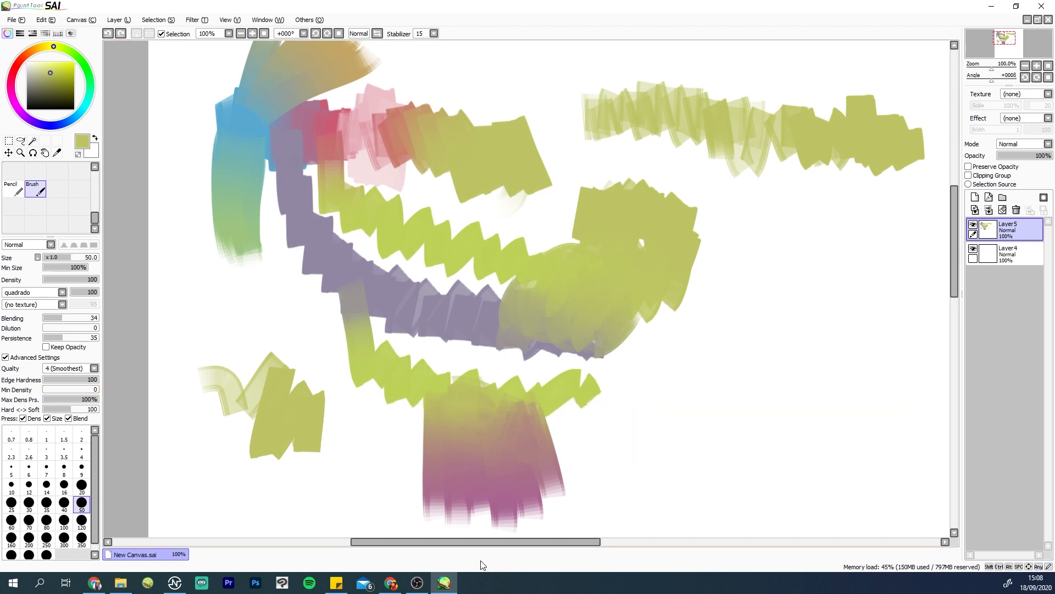
mouse_move(344, 395)
left_mouse_down()
mouse_move(358, 427)
mouse_move(384, 397)
left_mouse_up()
key("ctrl+z")
Step: Pull yellow-green strokes down from the purple trail with Min Density 0 and with 100, and reset Min Density to 0
mouse_move(333, 261)
left_mouse_down()
mouse_move(335, 315)
mouse_move(303, 352)
left_mouse_up()
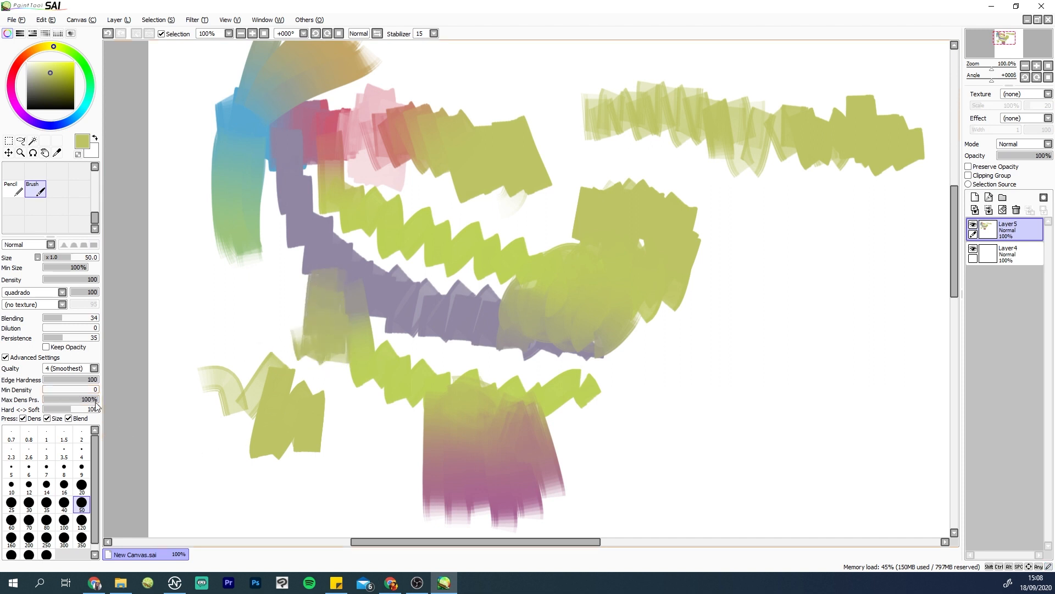
left_click_drag(94, 389, 129, 392)
mouse_move(306, 238)
left_mouse_down()
mouse_move(283, 253)
mouse_move(272, 319)
mouse_move(316, 385)
left_mouse_up()
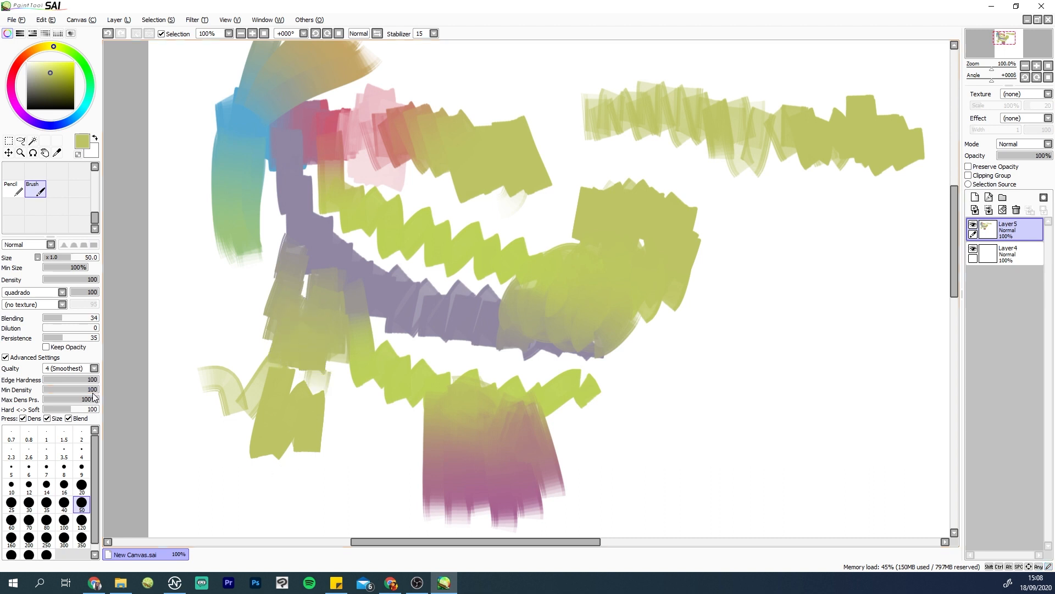
left_click_drag(91, 391, 22, 391)
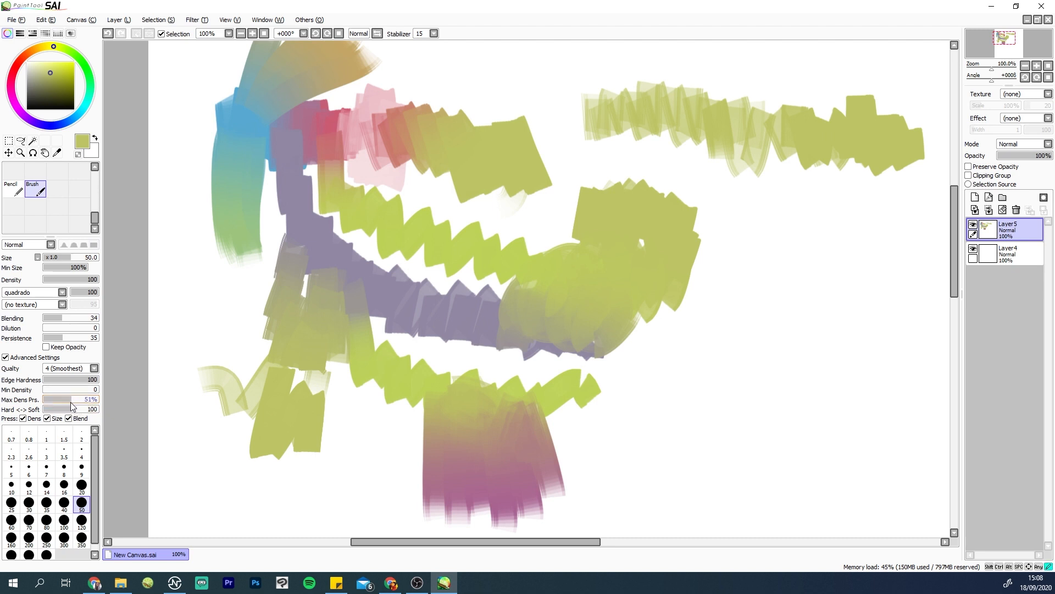
Step: Paint one zigzag at the lower right with Max Dens Prs. at 49% and another above it at 100%
left_click_drag(71, 407, 70, 407)
mouse_move(649, 379)
left_mouse_down()
mouse_move(655, 372)
mouse_move(726, 431)
mouse_move(810, 336)
left_mouse_up()
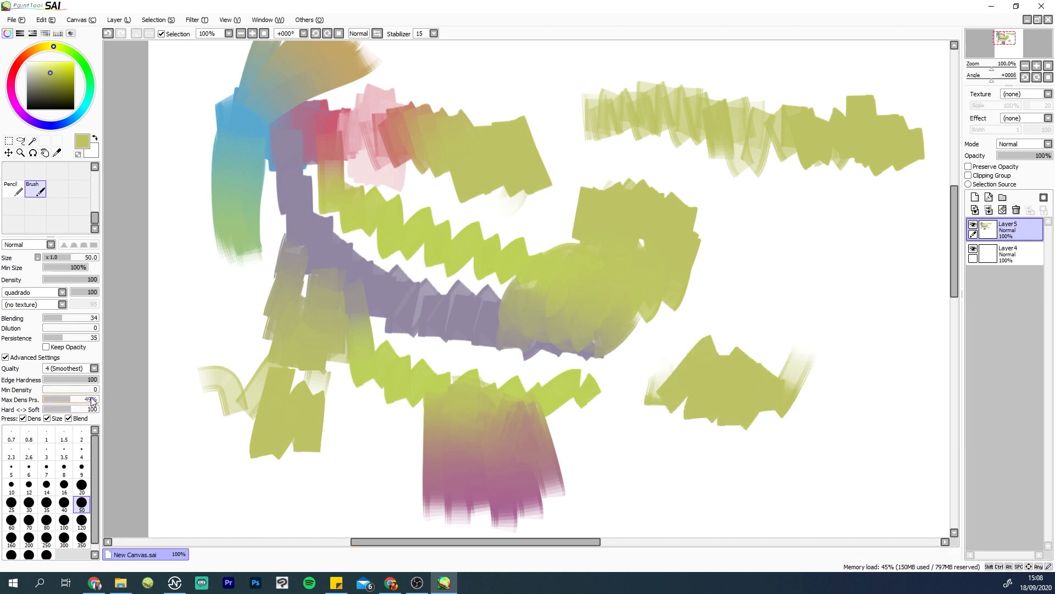
left_click_drag(92, 402, 98, 400)
mouse_move(709, 302)
left_mouse_down()
mouse_move(764, 308)
mouse_move(821, 295)
mouse_move(848, 273)
left_mouse_up()
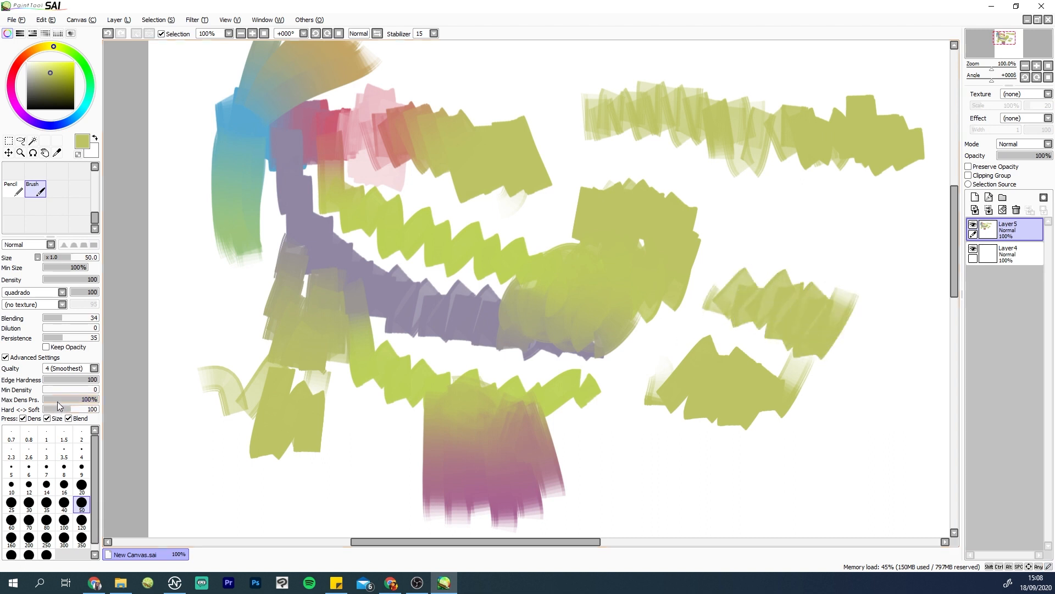
Step: Set Max Dens Prs. to 0% and paint a large patch at the lower right plus two vertical strokes beside it
left_click_drag(58, 401, 31, 405)
mouse_move(582, 434)
left_mouse_down()
mouse_move(698, 473)
mouse_move(769, 451)
mouse_move(823, 449)
mouse_move(672, 488)
mouse_move(724, 454)
mouse_move(637, 413)
mouse_move(683, 401)
mouse_move(735, 438)
left_mouse_up()
left_click_drag(866, 352, 863, 446)
left_click_drag(897, 283, 897, 472)
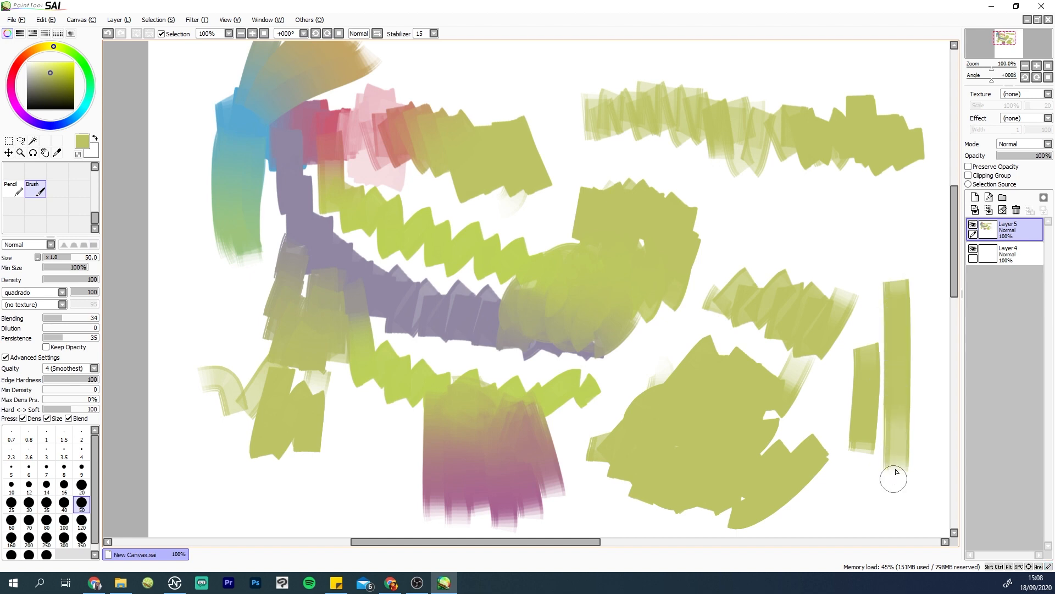
Step: Set Max Dens Prs. to 100% and pull a long, light vertical stroke to the right of the other vertical strokes
left_click_drag(89, 400, 126, 415)
left_click_drag(928, 277, 929, 525)
key("ctrl+z")
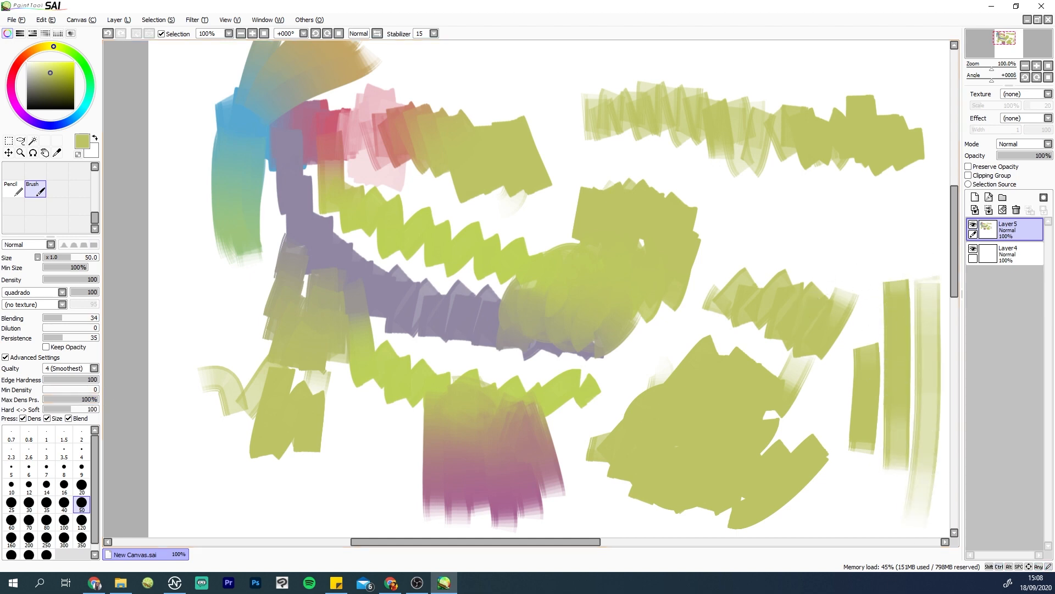
Step: Lower Max Dens Prs. and pull several vertical strokes between the large patches and the far-right strokes
left_click_drag(64, 402, 55, 401)
left_click_drag(866, 216, 869, 336)
mouse_move(820, 190)
left_mouse_down()
mouse_move(817, 360)
mouse_move(804, 330)
left_mouse_up()
left_click_drag(777, 213, 770, 376)
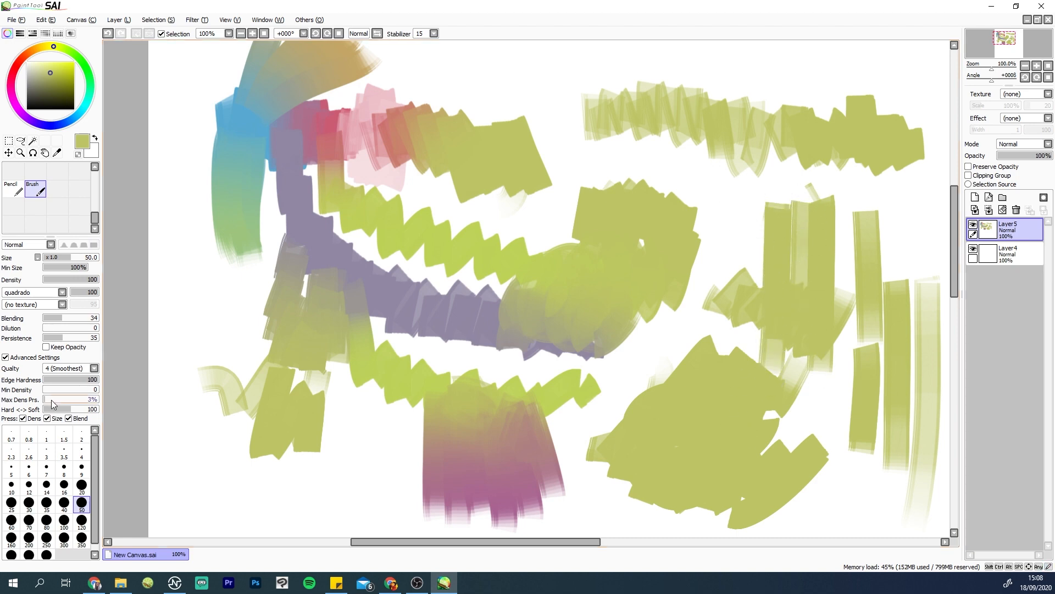
Step: Sample the light blue from the upper-left swatch and paint a broad blue zigzag patch near the top edge of the canvas
left_click_drag(601, 386, 582, 486)
left_click_drag(343, 289, 331, 310)
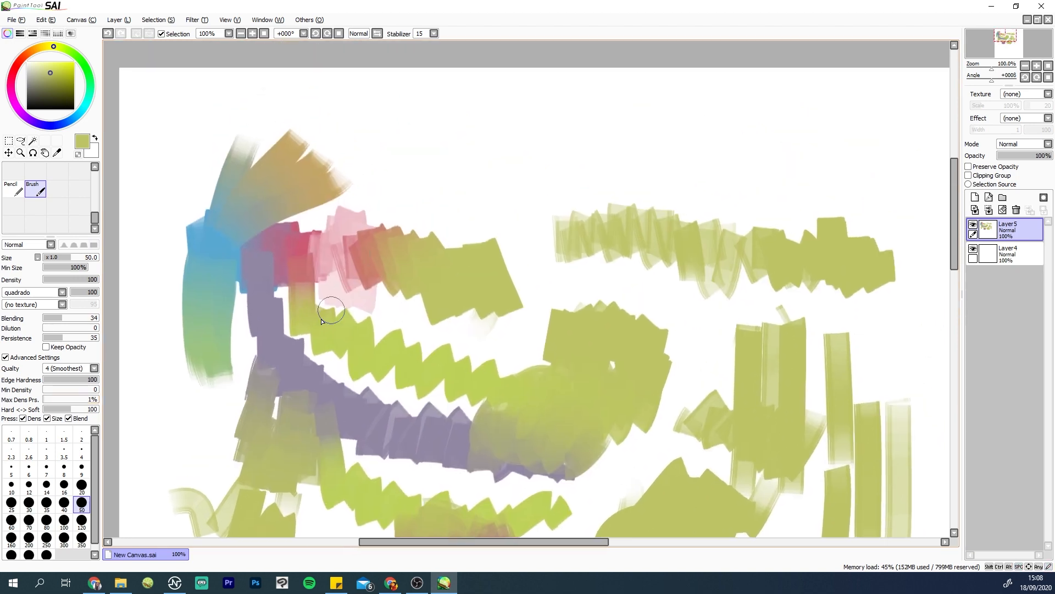
left_click(244, 250, "alt")
left_click_drag(243, 250, 233, 275)
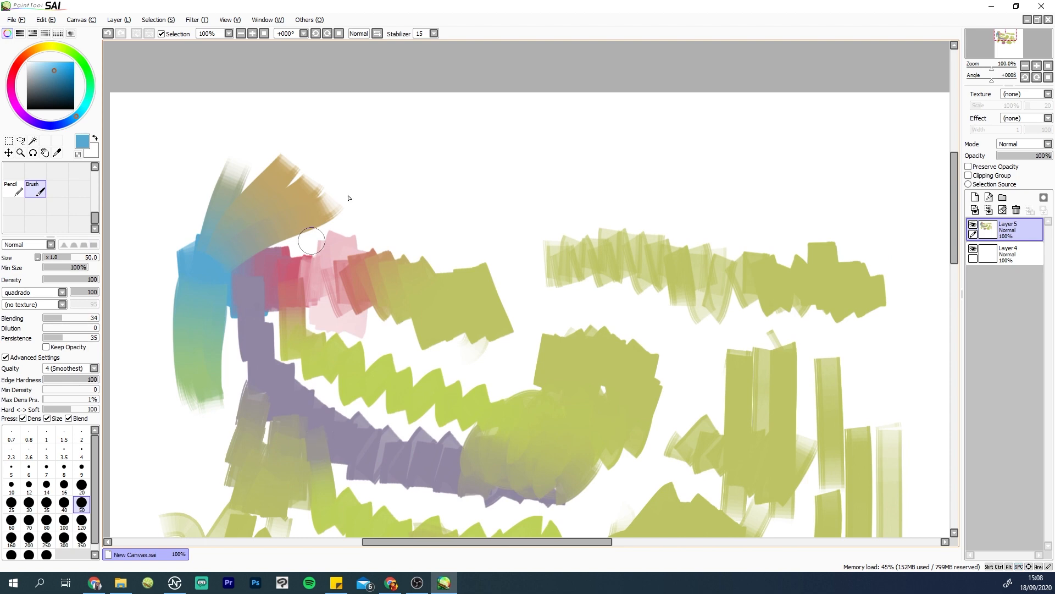
mouse_move(440, 102)
left_mouse_down()
mouse_move(473, 190)
mouse_move(588, 159)
mouse_move(627, 165)
mouse_move(632, 185)
left_mouse_up()
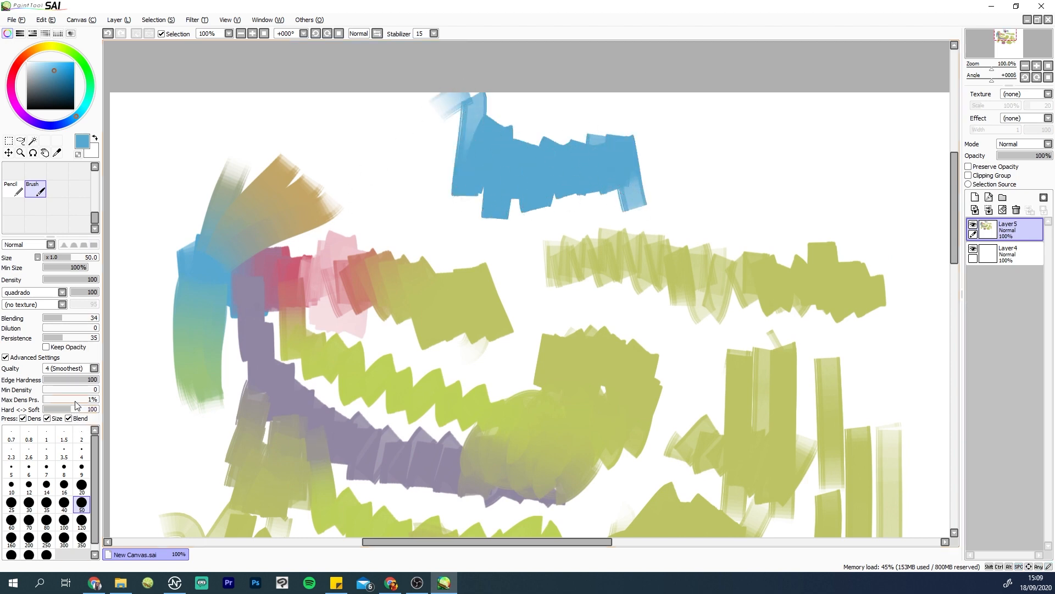
Step: Try extending the blue patch to the right with Max Dens Prs. at 100%
left_click_drag(77, 400, 99, 399)
mouse_move(660, 131)
left_mouse_down()
mouse_move(679, 187)
mouse_move(646, 165)
mouse_move(621, 192)
left_mouse_up()
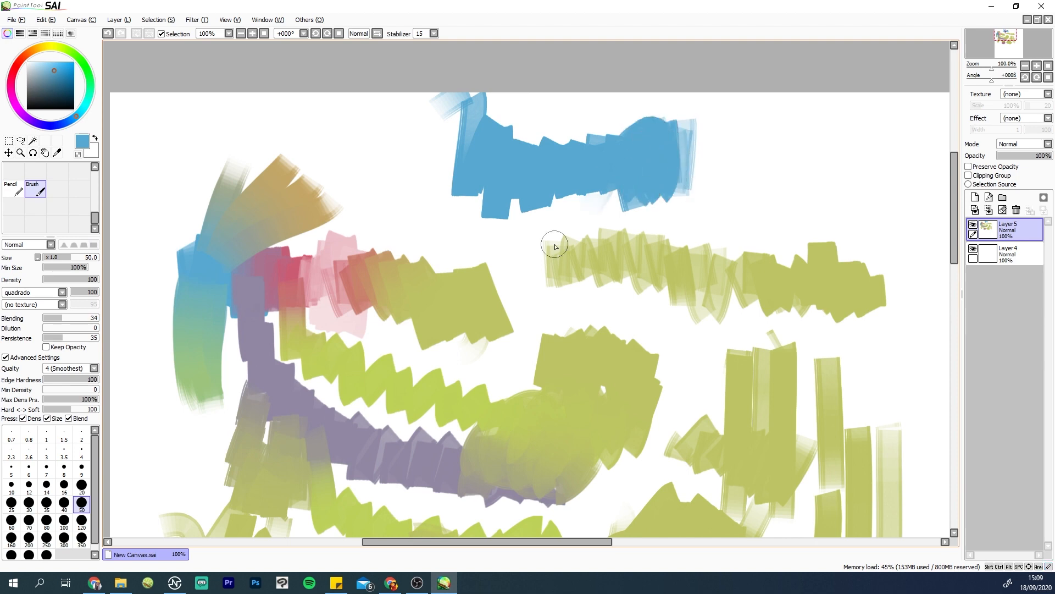
key("ctrl+z")
Step: Set Max Dens Prs. to 0% and extend the blue patch to the right with dense zigzag strokes
left_click_drag(96, 399, 22, 405)
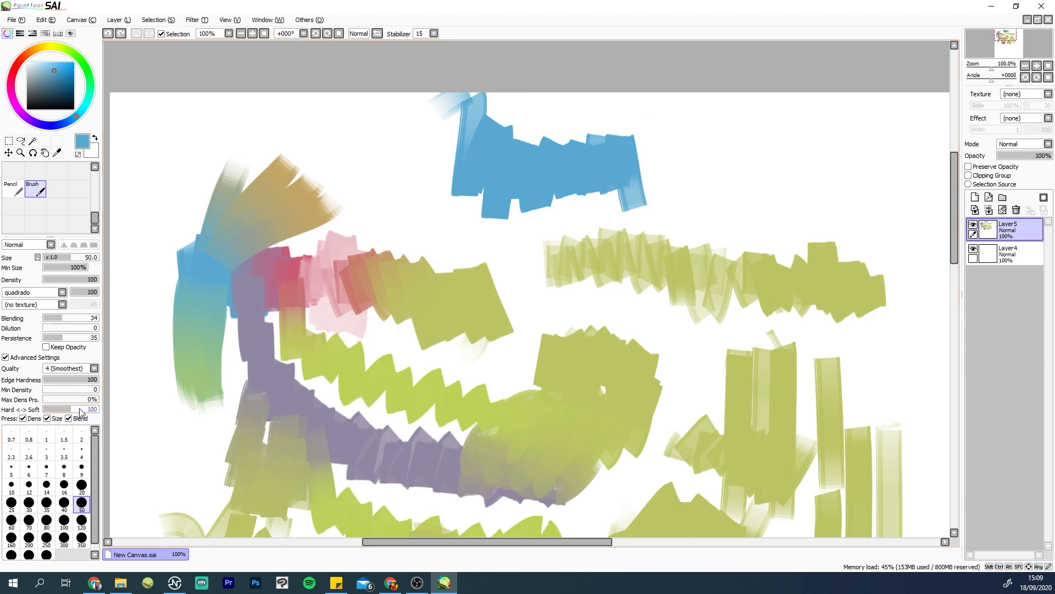
mouse_move(671, 142)
left_mouse_down()
mouse_move(687, 181)
mouse_move(736, 165)
mouse_move(783, 209)
mouse_move(740, 237)
left_mouse_up()
Step: Set Hard <-> Soft to 0 and paint light blue zigzags on both sides of the blue patch, plus a long faint stroke at the upper left
left_click_drag(85, 409, 38, 410)
mouse_move(335, 132)
left_mouse_down()
mouse_move(341, 185)
mouse_move(391, 137)
mouse_move(435, 165)
mouse_move(484, 157)
left_mouse_up()
mouse_move(605, 132)
left_mouse_down()
mouse_move(691, 200)
mouse_move(835, 215)
mouse_move(890, 258)
left_mouse_up()
left_click_drag(130, 145, 315, 140)
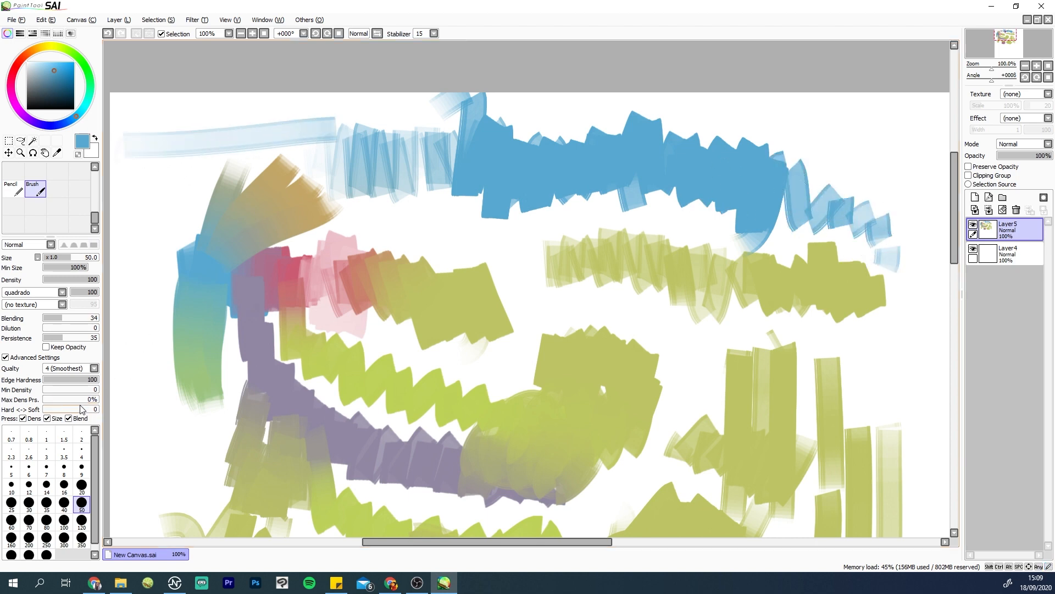
Step: Set Hard <-> Soft to 144 and paint a blue zigzag across the mixed colours at the left
left_click_drag(88, 411, 99, 410)
mouse_move(177, 354)
left_mouse_down()
mouse_move(236, 396)
mouse_move(276, 350)
mouse_move(314, 392)
mouse_move(352, 384)
mouse_move(341, 362)
mouse_move(342, 402)
mouse_move(365, 447)
mouse_move(461, 430)
left_mouse_up()
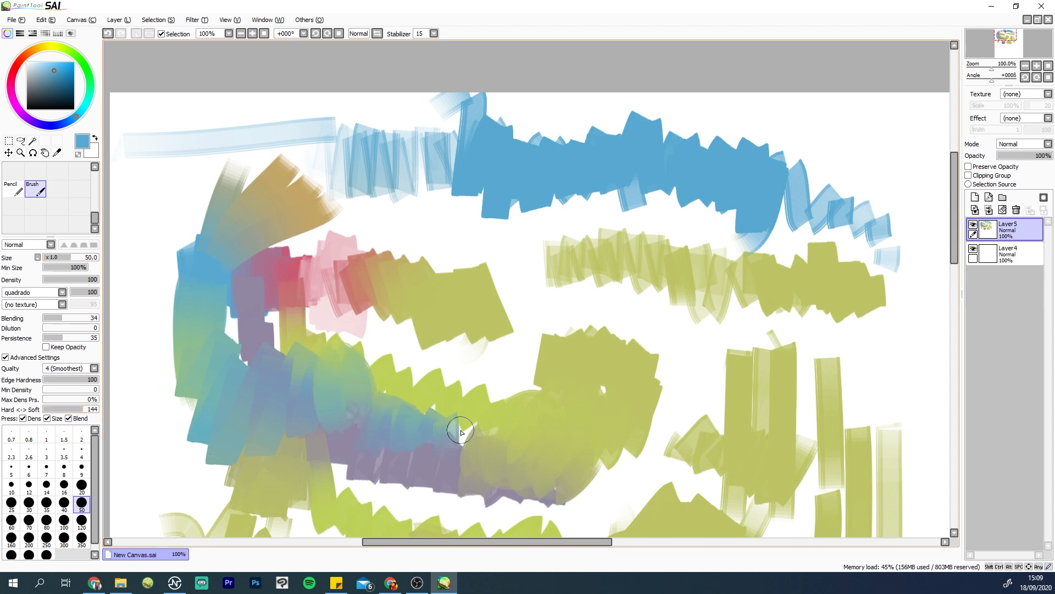
Step: Delete the painted Layer5 and draw a black zigzag ending in a large loop with the Pencil on the blank canvas
left_click(1001, 211)
key("n")
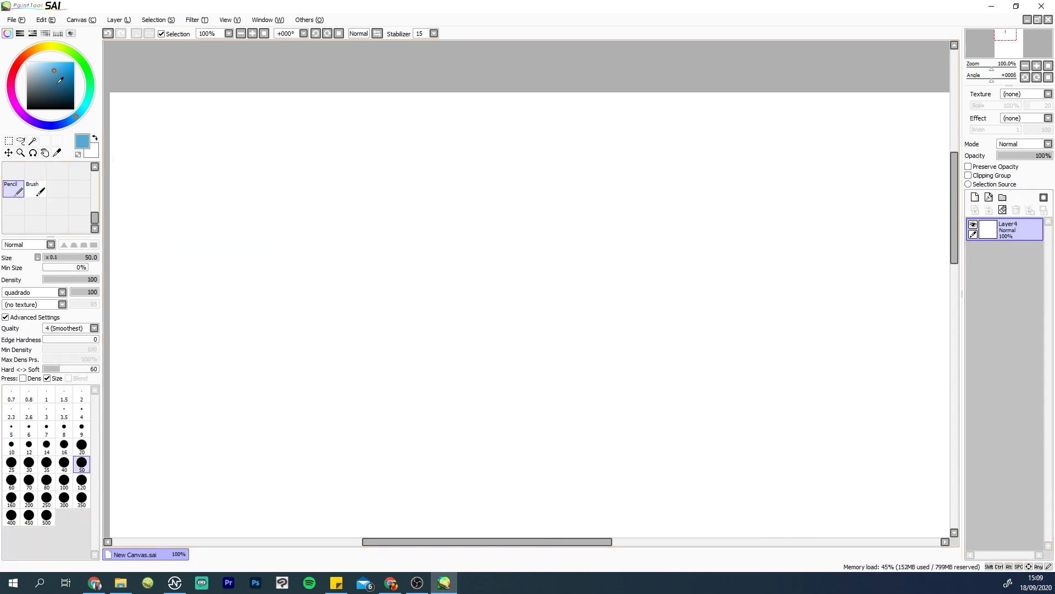
mouse_move(268, 185)
left_mouse_down()
mouse_move(255, 337)
mouse_move(331, 281)
mouse_move(424, 272)
mouse_move(432, 302)
left_mouse_up()
Step: Paint a blue block beside the pencil line with the Brush and overlap its right side with green
left_click(35, 188)
mouse_move(467, 242)
left_mouse_down()
mouse_move(504, 234)
mouse_move(486, 285)
mouse_move(473, 258)
mouse_move(484, 321)
mouse_move(497, 247)
mouse_move(558, 231)
mouse_move(550, 302)
mouse_move(528, 258)
mouse_move(574, 254)
mouse_move(602, 307)
mouse_move(632, 255)
mouse_move(627, 307)
mouse_move(609, 249)
left_mouse_up()
key("ctrl+z")
left_click(61, 75)
left_click(90, 82)
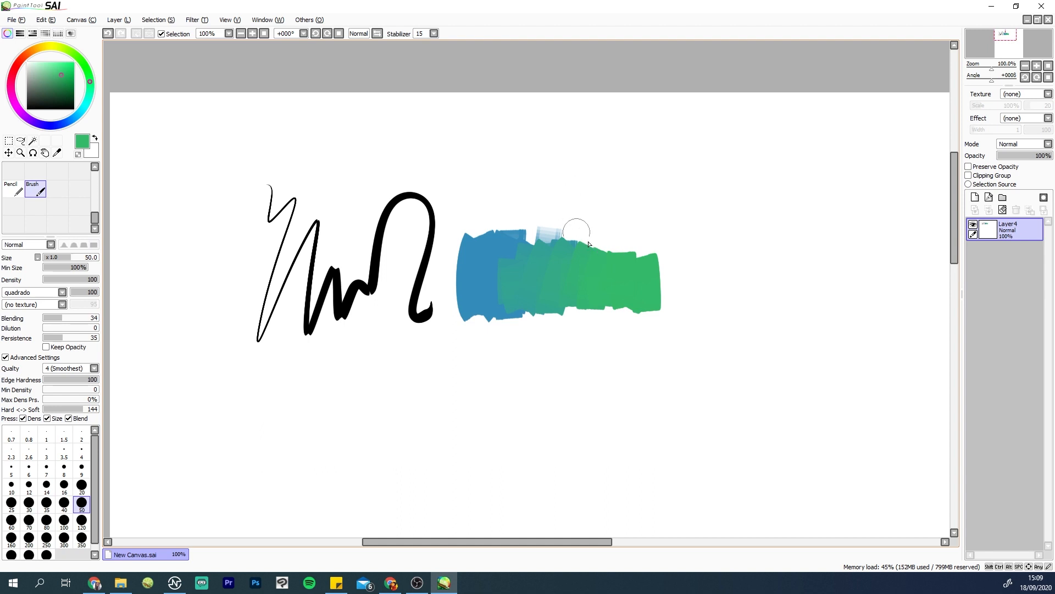
mouse_move(589, 244)
left_mouse_down()
mouse_move(605, 242)
mouse_move(614, 300)
left_mouse_up()
left_click_drag(640, 296, 662, 283)
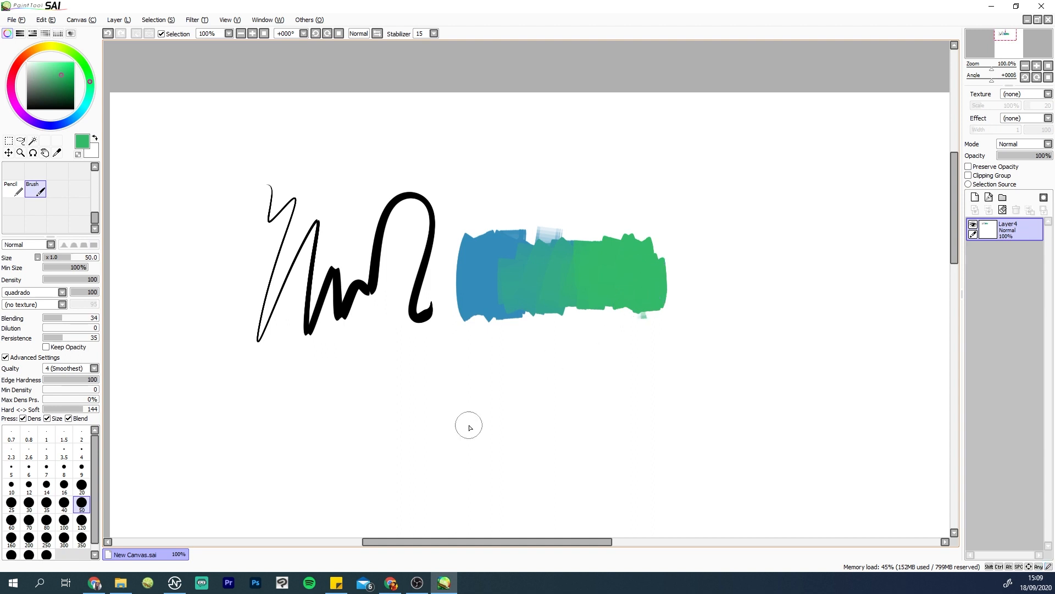
Step: Sample the block's blue, blend it into the green transition and widen the block toward the pencil line
left_click(467, 278, "alt")
mouse_move(500, 254)
left_mouse_down()
mouse_move(517, 267)
mouse_move(530, 247)
mouse_move(544, 279)
mouse_move(565, 256)
left_mouse_up()
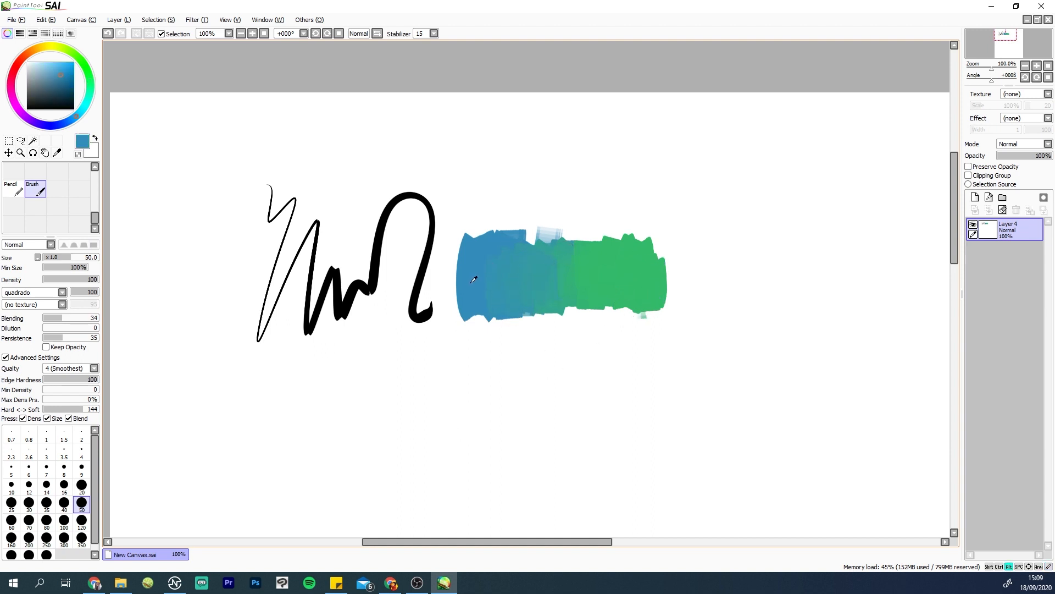
mouse_move(474, 280)
left_mouse_down()
mouse_move(494, 316)
mouse_move(517, 285)
left_mouse_up()
mouse_move(462, 254)
left_mouse_down()
mouse_move(444, 286)
mouse_move(464, 304)
left_mouse_up()
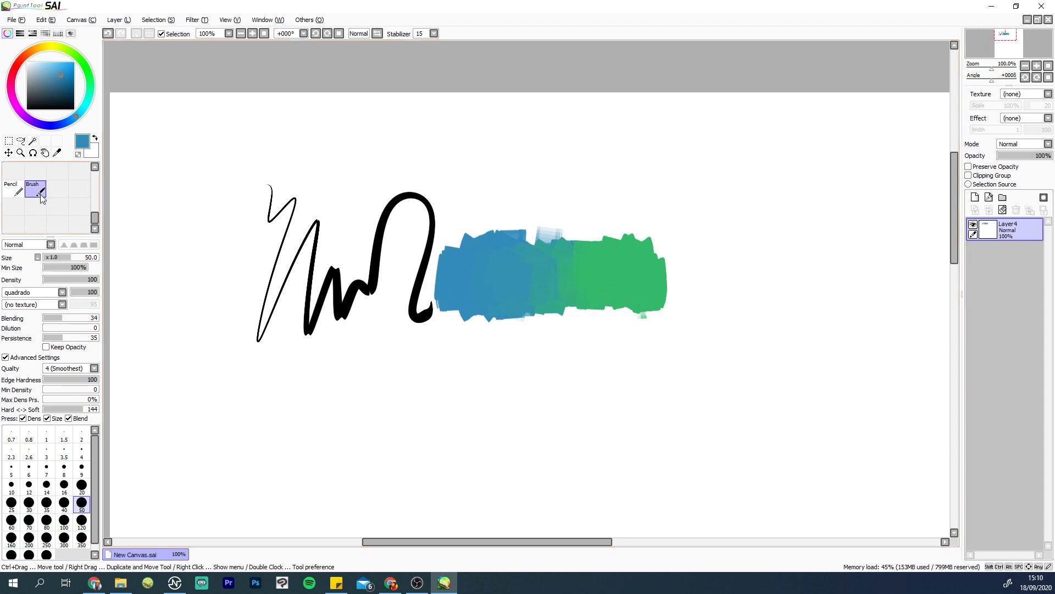
Step: Switch the brush shape to Bristle and paint a short blue stroke and a long blue arc below the block
left_click(63, 292)
left_click(61, 296)
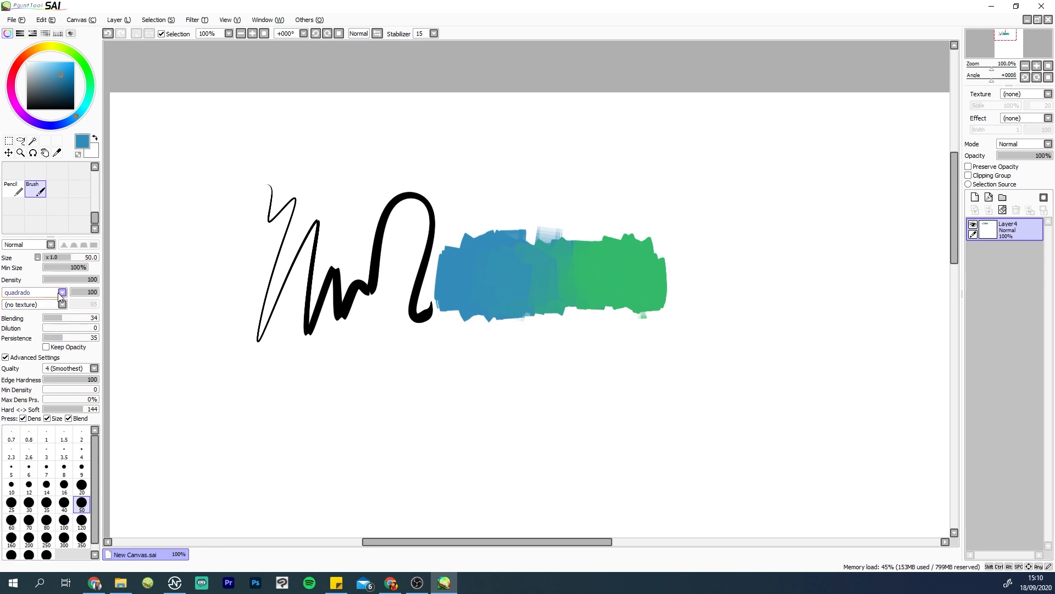
left_click(62, 292)
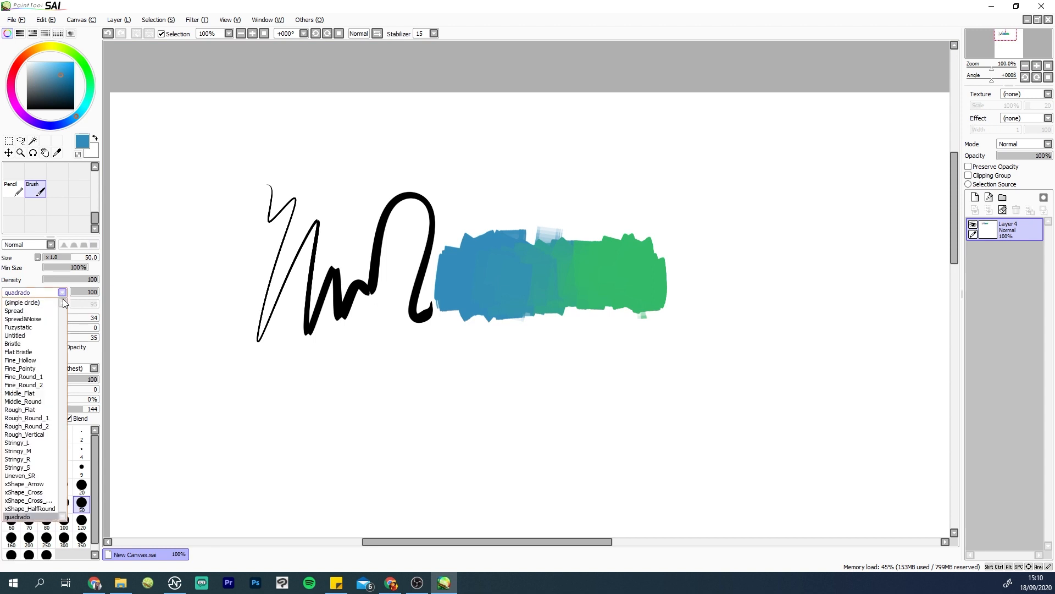
left_click(46, 348)
mouse_move(234, 356)
left_mouse_down()
mouse_move(308, 505)
mouse_move(451, 354)
left_mouse_up()
mouse_move(330, 495)
left_mouse_down()
mouse_move(454, 367)
mouse_move(519, 343)
mouse_move(577, 377)
mouse_move(649, 380)
left_mouse_up()
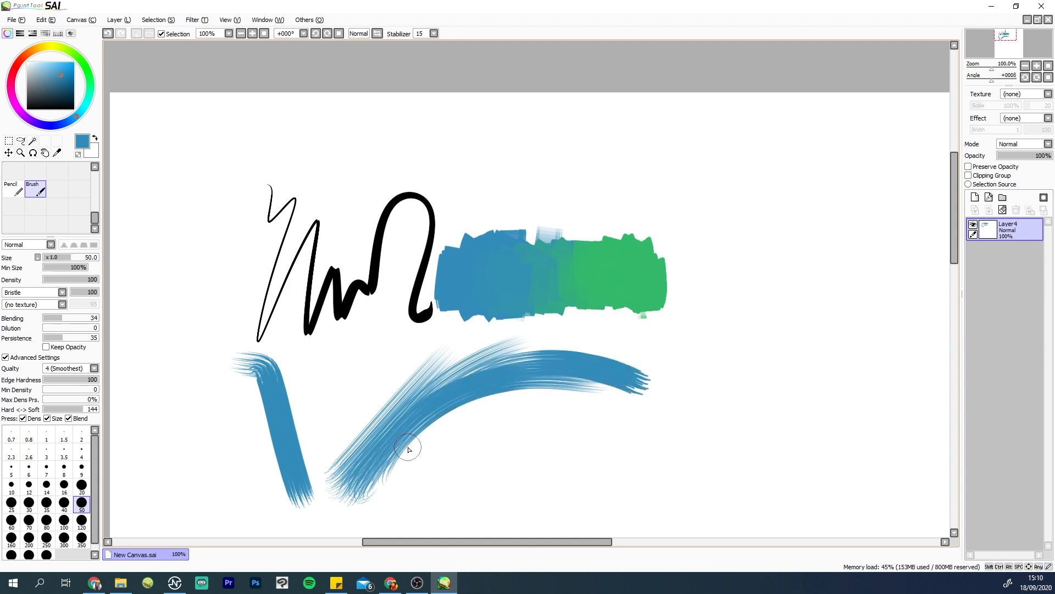
Step: Sample the green and brush bristle strokes over the blue arc, beneath it and down from its right end
left_click(603, 268, "alt")
mouse_move(429, 387)
left_mouse_down()
mouse_move(625, 389)
mouse_move(397, 444)
left_mouse_up()
mouse_move(622, 396)
left_mouse_down()
mouse_move(388, 477)
mouse_move(419, 470)
left_mouse_up()
mouse_move(387, 517)
left_mouse_down()
mouse_move(528, 445)
mouse_move(517, 443)
mouse_move(589, 437)
left_mouse_up()
left_click_drag(602, 390, 597, 481)
left_click_drag(632, 385, 633, 446)
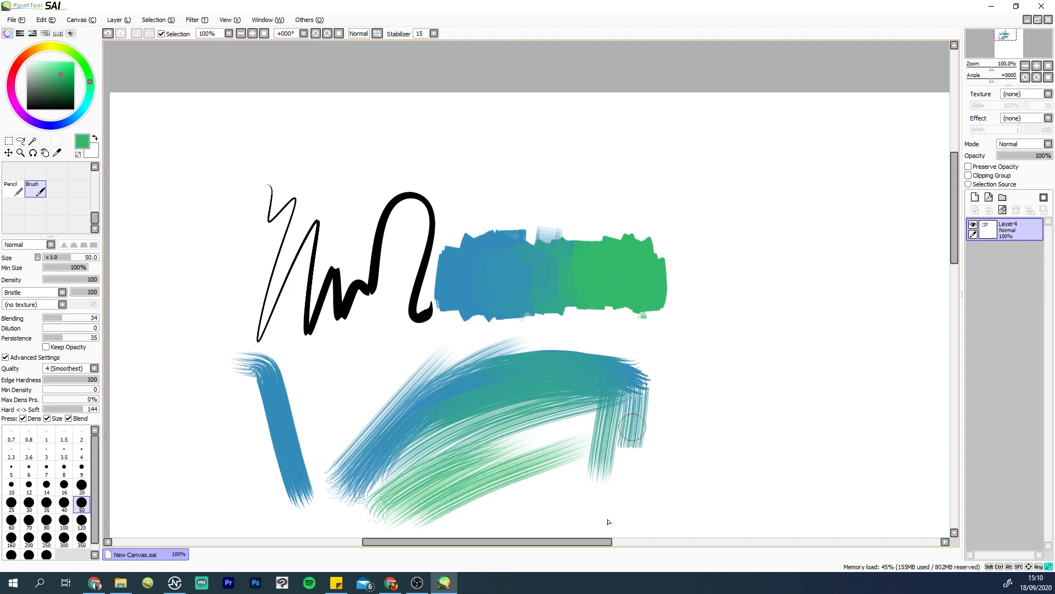
Step: Undo all the bristle strokes and the last blue widening of the block
key("ctrl+z")
key("ctrl+z")
key("ctrl+z")
key("ctrl+z")
key("ctrl+z")
key("ctrl+z")
key("ctrl+z")
key("ctrl+z")
key("ctrl+z")
key("ctrl+z")
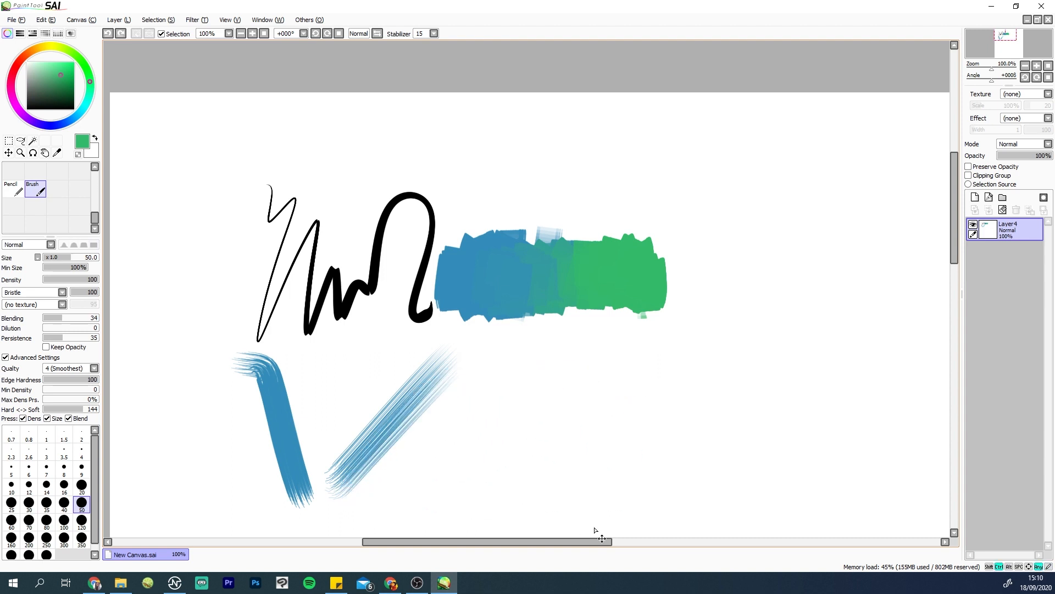
key("ctrl+z")
key("ctrl+z")
key("ctrl+z")
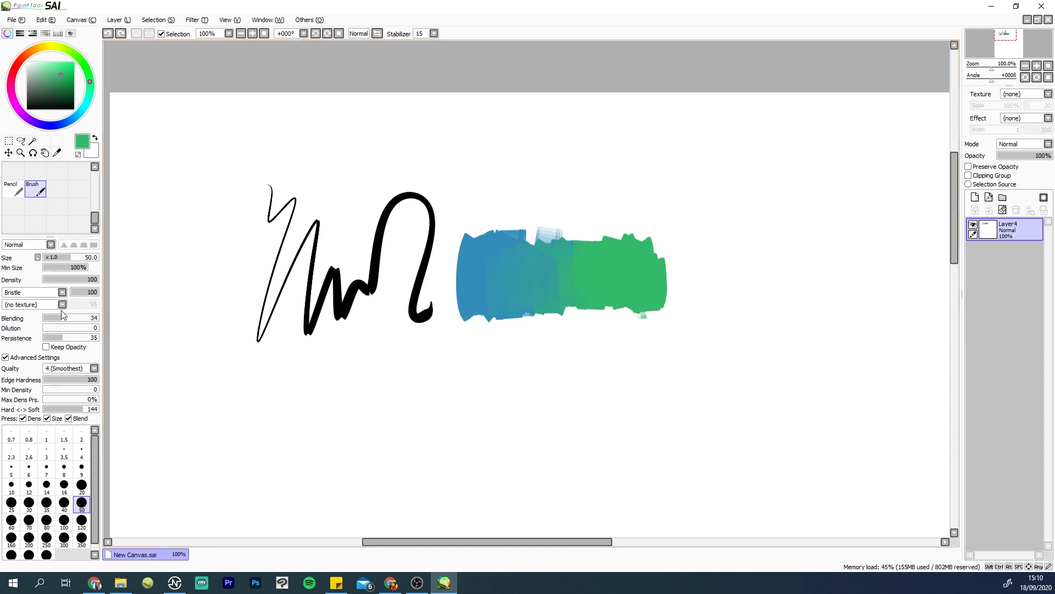
Step: Set the brush shape back to quadrado, sample the teal transition colour and paint a teal patch beneath the block
left_click(62, 292)
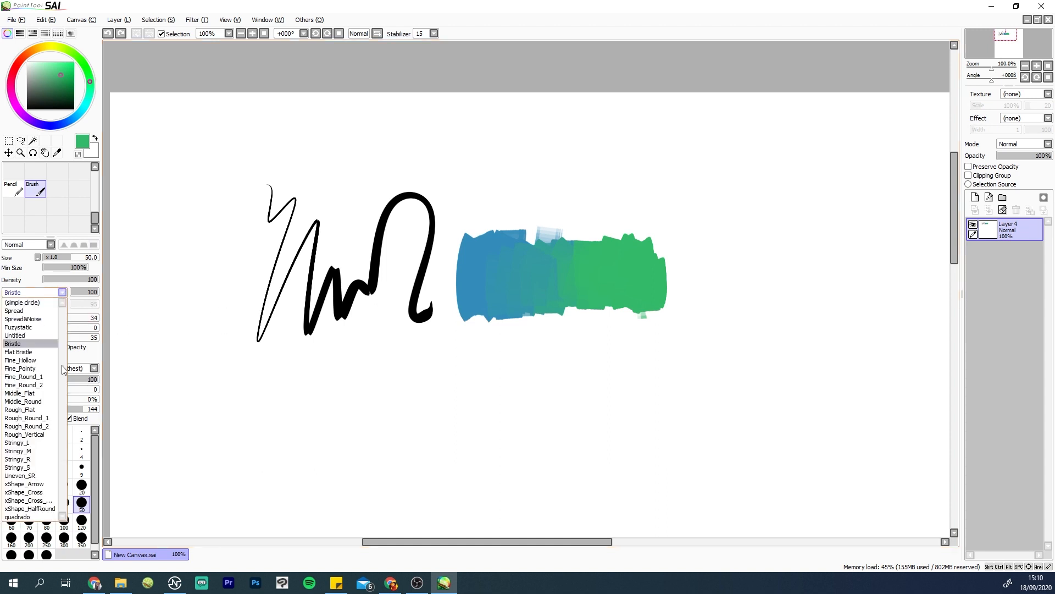
left_click(50, 520)
mouse_move(610, 328)
left_mouse_down()
mouse_move(624, 385)
mouse_move(663, 407)
left_mouse_up()
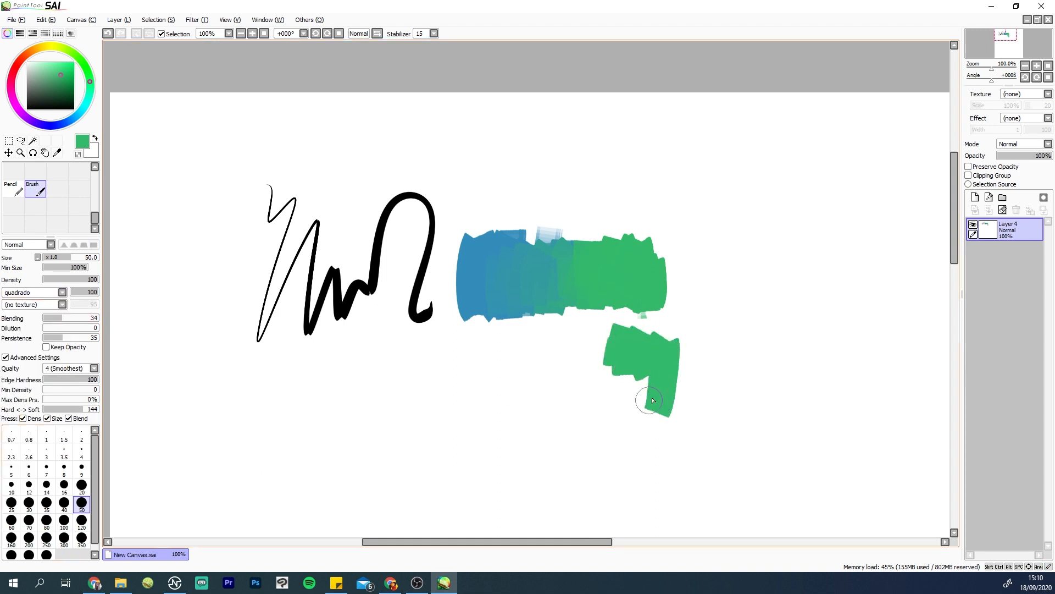
key("ctrl+z")
left_click(531, 286, "alt")
mouse_move(539, 327)
left_mouse_down()
mouse_move(627, 330)
mouse_move(521, 321)
mouse_move(605, 351)
mouse_move(539, 398)
left_mouse_up()
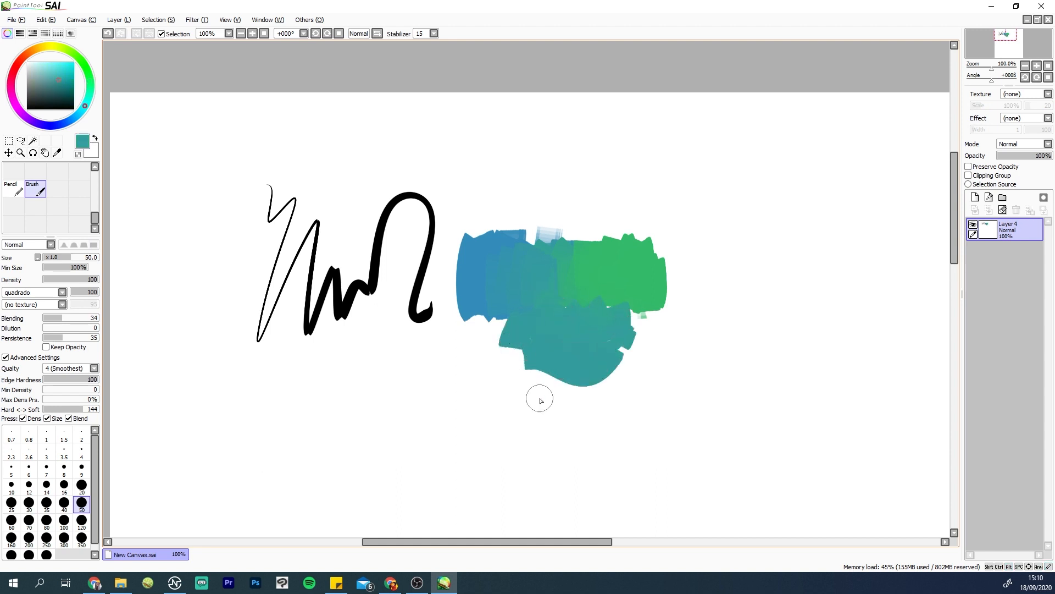
Step: Add a new layer, place it beneath Layer4 and reselect Layer4
left_click(975, 197)
left_click_drag(1009, 255, 1010, 224)
left_click(1009, 255)
left_click(1000, 237)
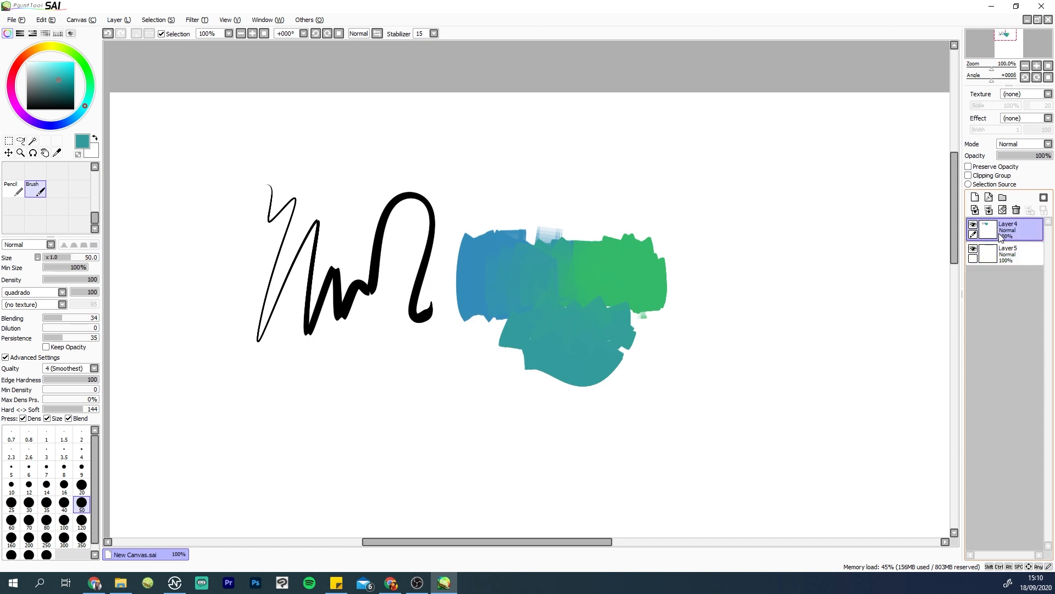
Step: Paint sampled blue along the lower left of the teal patch and sampled green along its bottom and right
left_click(484, 291, "alt")
mouse_move(473, 324)
left_mouse_down()
mouse_move(460, 376)
mouse_move(479, 389)
mouse_move(509, 367)
left_mouse_up()
left_click(605, 275, "alt")
mouse_move(577, 374)
left_mouse_down()
mouse_move(532, 377)
mouse_move(579, 418)
mouse_move(568, 441)
left_mouse_up()
mouse_move(569, 397)
left_mouse_down()
mouse_move(530, 363)
mouse_move(615, 406)
mouse_move(632, 343)
mouse_move(665, 332)
left_mouse_up()
Step: Apply the Watercolor A texture to Layer4 and set its scale to 127%
left_click(1036, 66)
left_click_drag(739, 335, 608, 256)
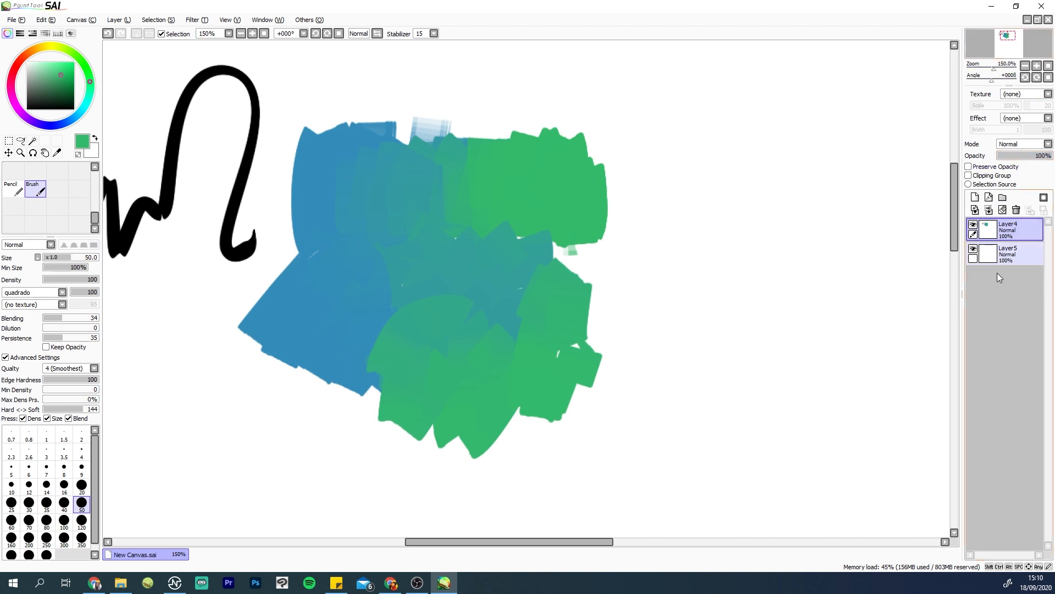
left_click(1048, 94)
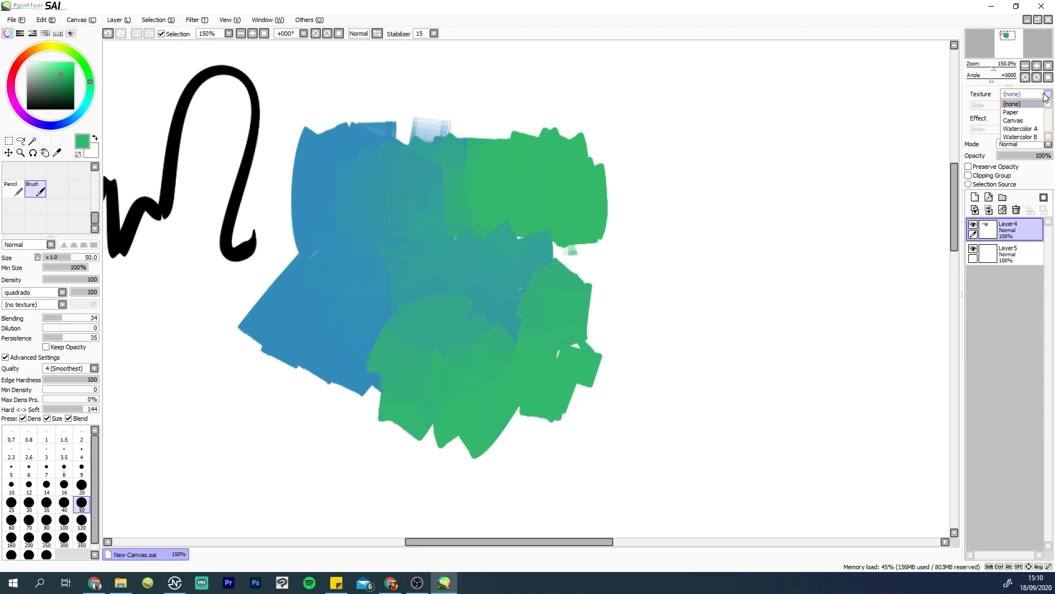
left_click(1029, 129)
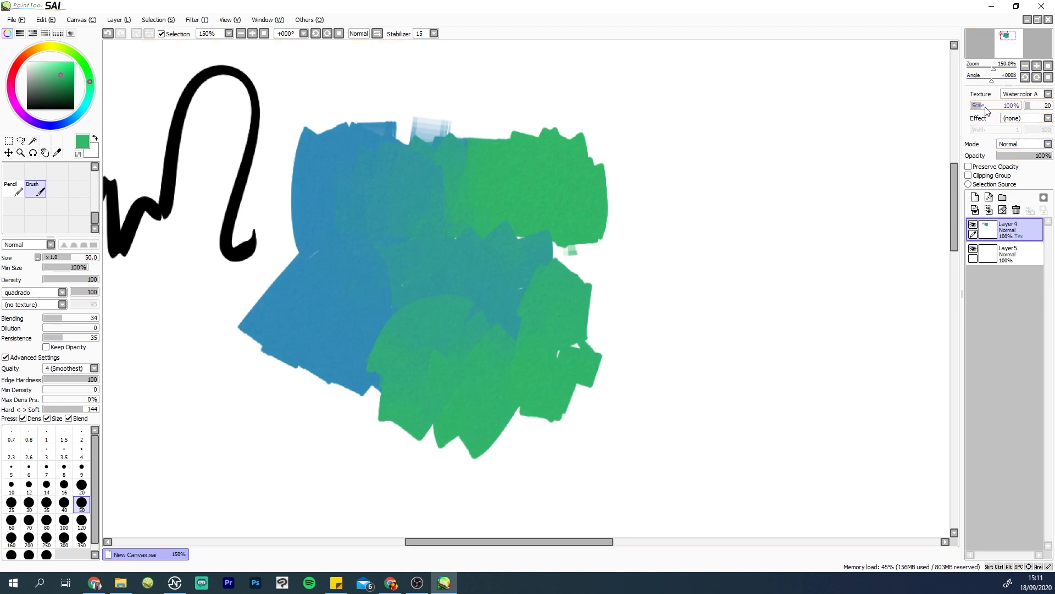
mouse_move(985, 109)
left_mouse_down()
mouse_move(997, 109)
mouse_move(985, 112)
left_mouse_up()
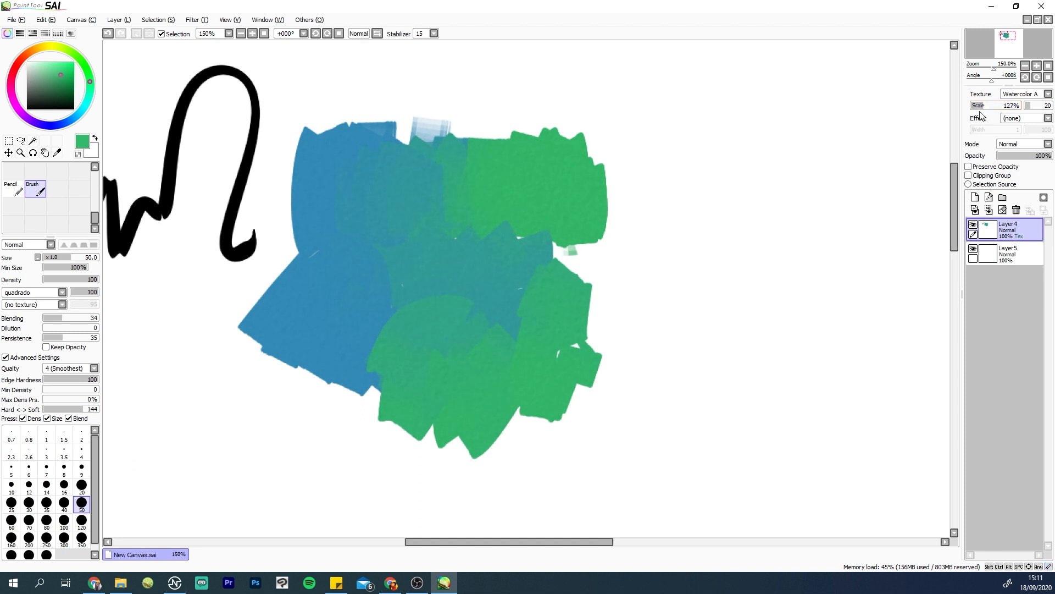
Step: Apply the Fringe effect to Layer4, trying a width of 5 before setting it to 1
left_click(1050, 120)
left_click(1027, 133)
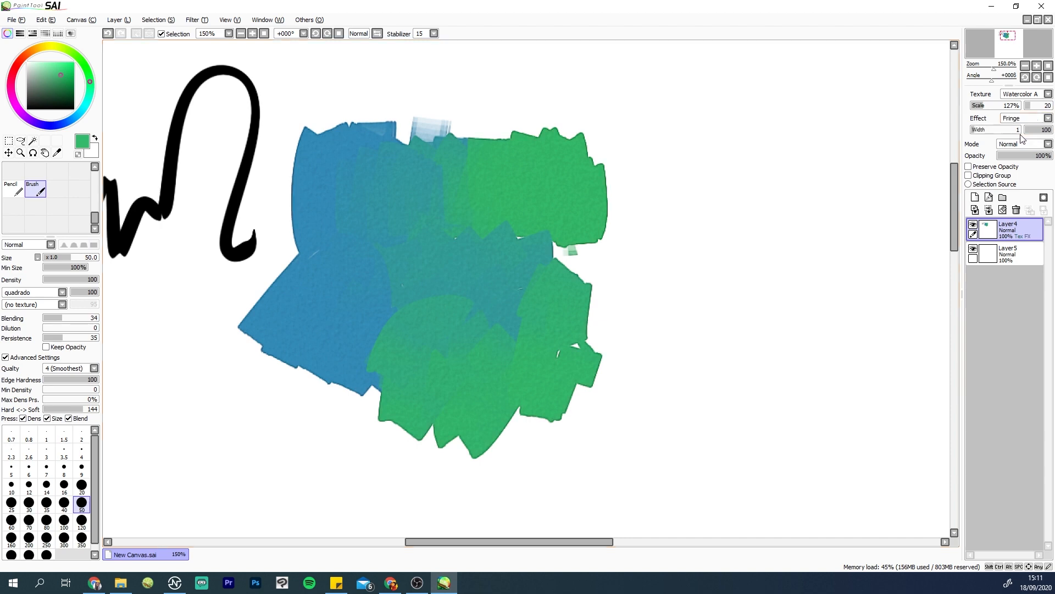
left_click(990, 132)
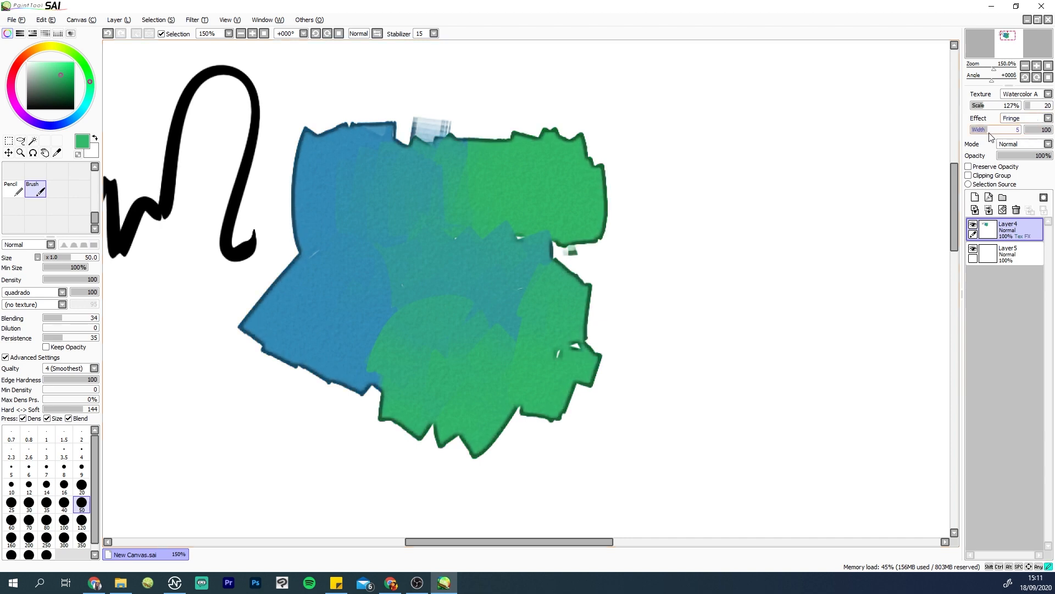
left_click_drag(989, 134, 976, 136)
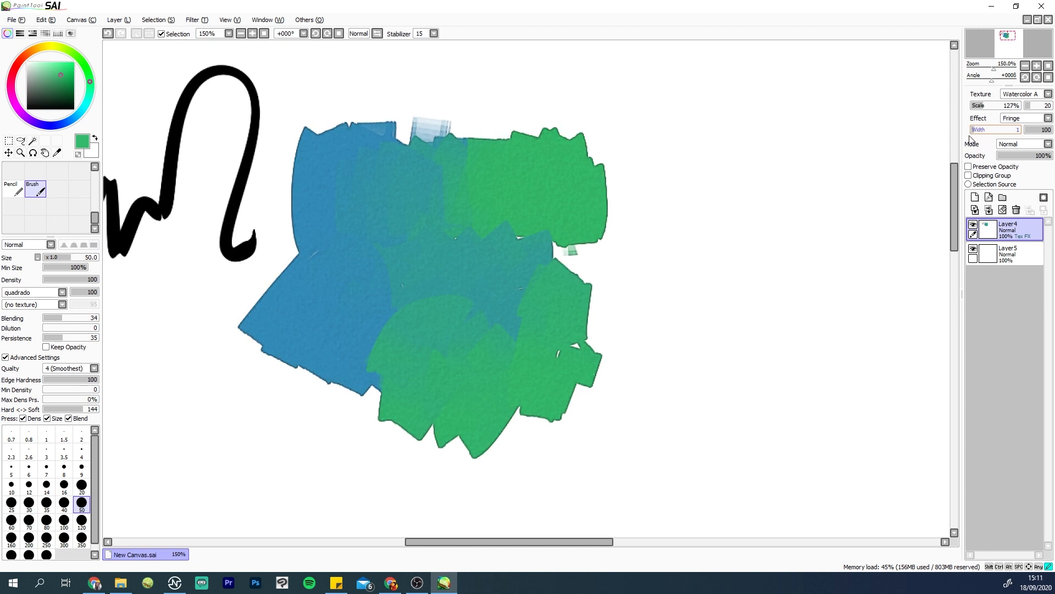
Step: Compare Layer4 without and with the Fringe effect by setting the effect to none and back to Fringe
left_click(1021, 118)
left_click(1022, 127)
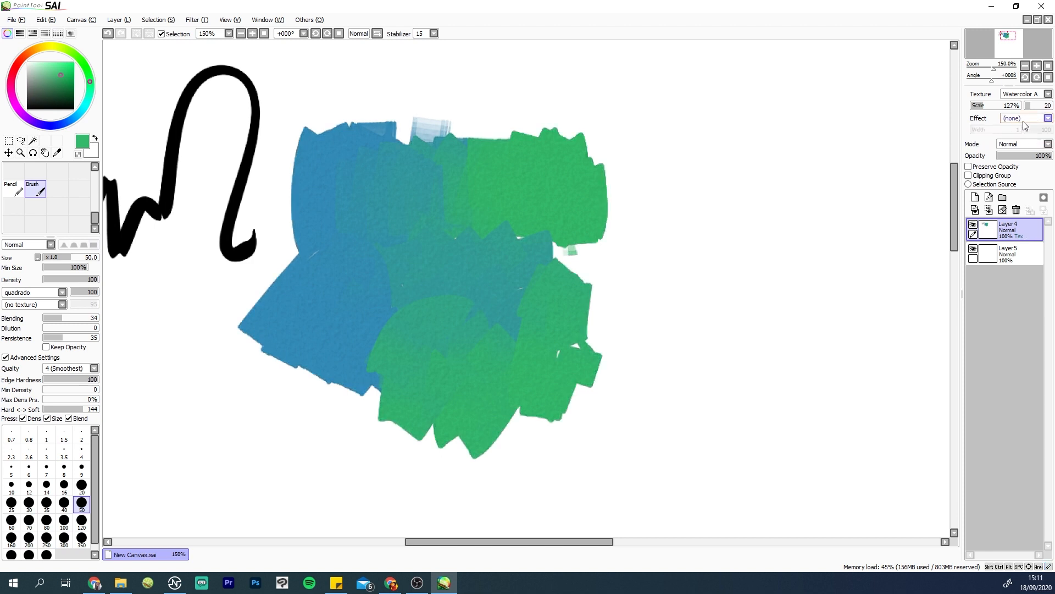
left_click(1022, 118)
left_click(1017, 136)
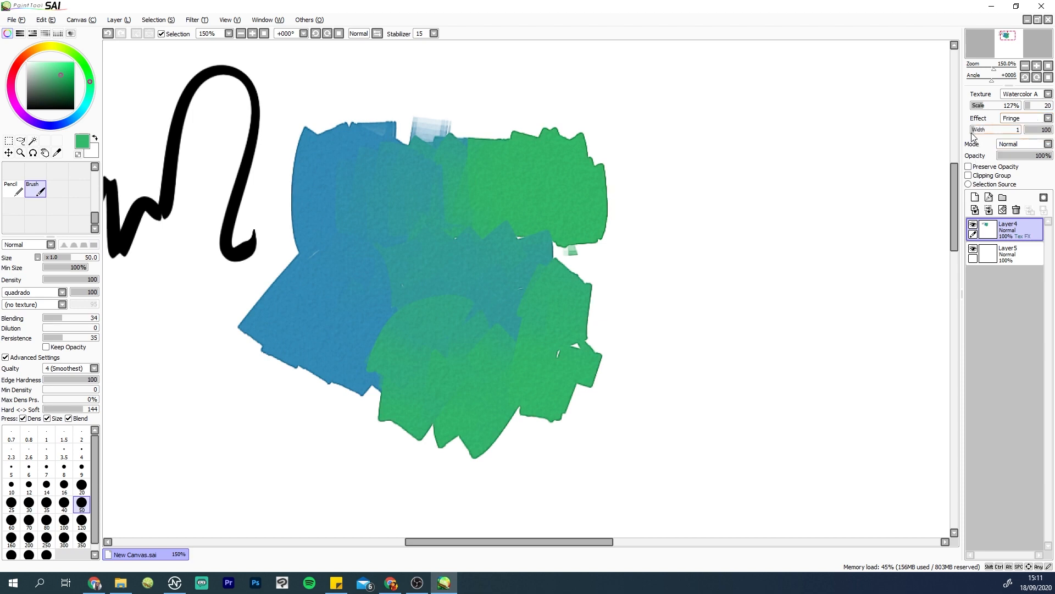
Step: Set the Fringe width to 4 and its strength to 30
left_click(1039, 133)
left_click_drag(1039, 133, 1038, 135)
left_click(986, 132)
left_click(1028, 133)
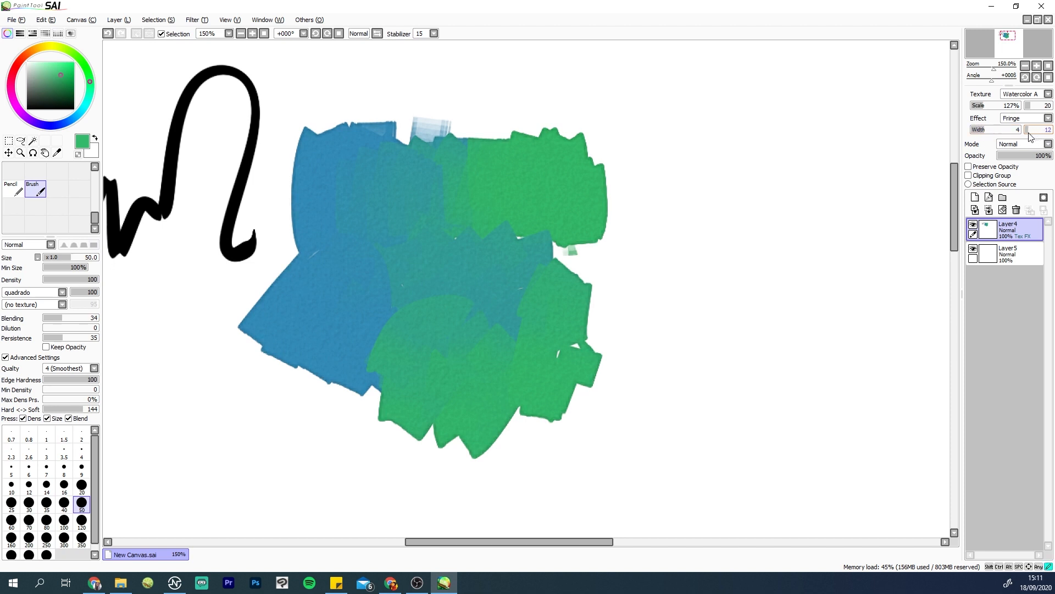
left_click_drag(1036, 137, 1036, 135)
Step: Extend the green area to the right, choose a pale yellow and paint it over the green's right edge
mouse_move(632, 282)
left_mouse_down()
mouse_move(599, 314)
mouse_move(610, 379)
mouse_move(704, 263)
mouse_move(645, 272)
mouse_move(571, 247)
mouse_move(649, 220)
mouse_move(665, 295)
left_mouse_up()
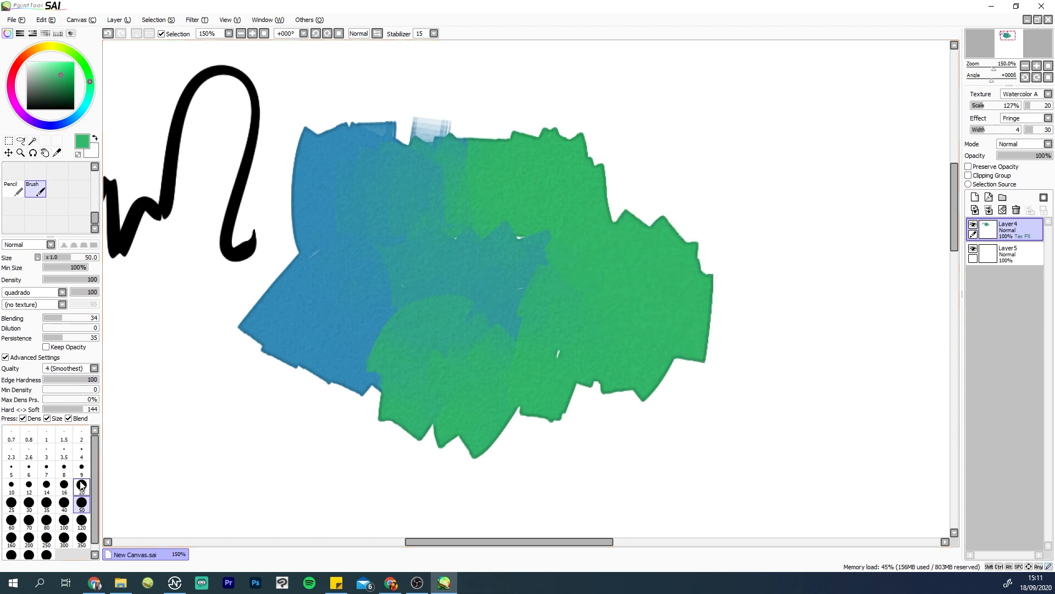
left_click_drag(89, 81, 48, 46)
left_click(59, 70)
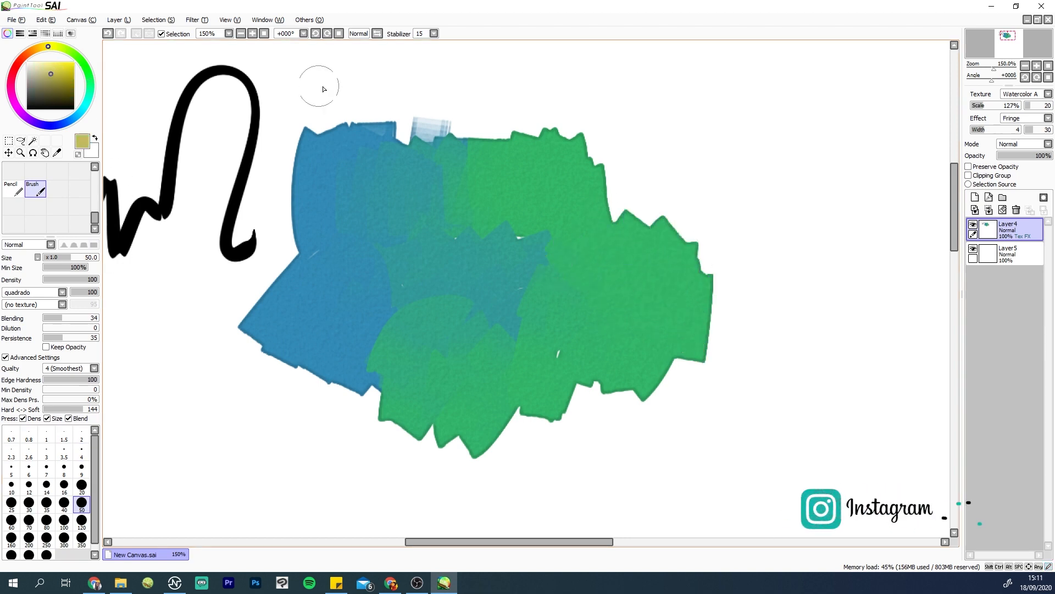
left_click(48, 67)
mouse_move(667, 184)
left_mouse_down()
mouse_move(672, 236)
mouse_move(731, 302)
mouse_move(703, 374)
mouse_move(748, 378)
left_mouse_up()
Step: Paint a pale yellow stroke on Layer5 beside the existing yellow, and extend the yellow area on Layer4 for comparison
left_click(999, 252)
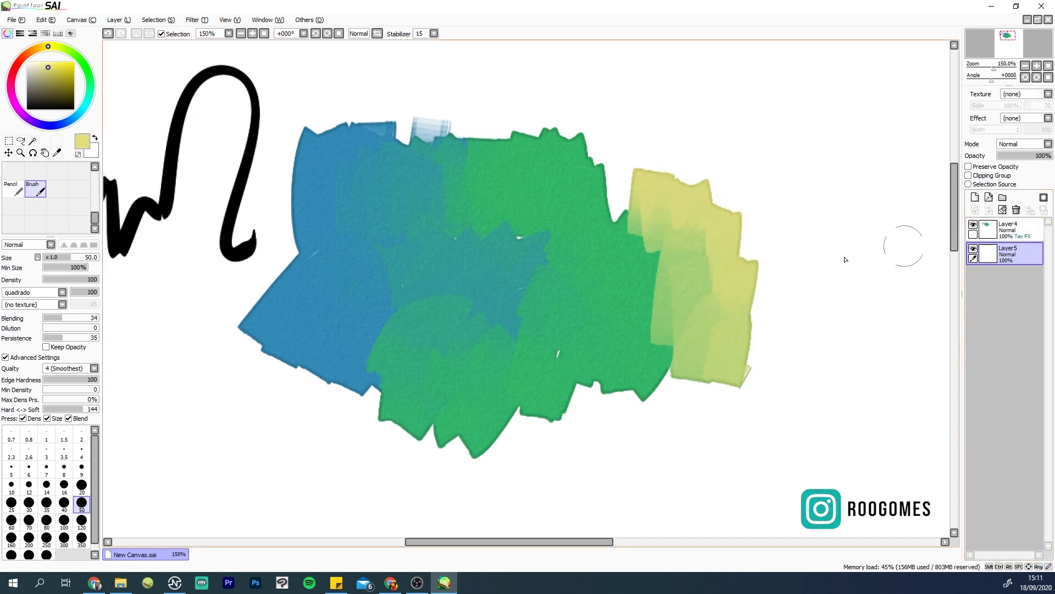
mouse_move(825, 237)
left_mouse_down()
mouse_move(707, 464)
mouse_move(662, 486)
left_mouse_up()
left_click(1008, 228)
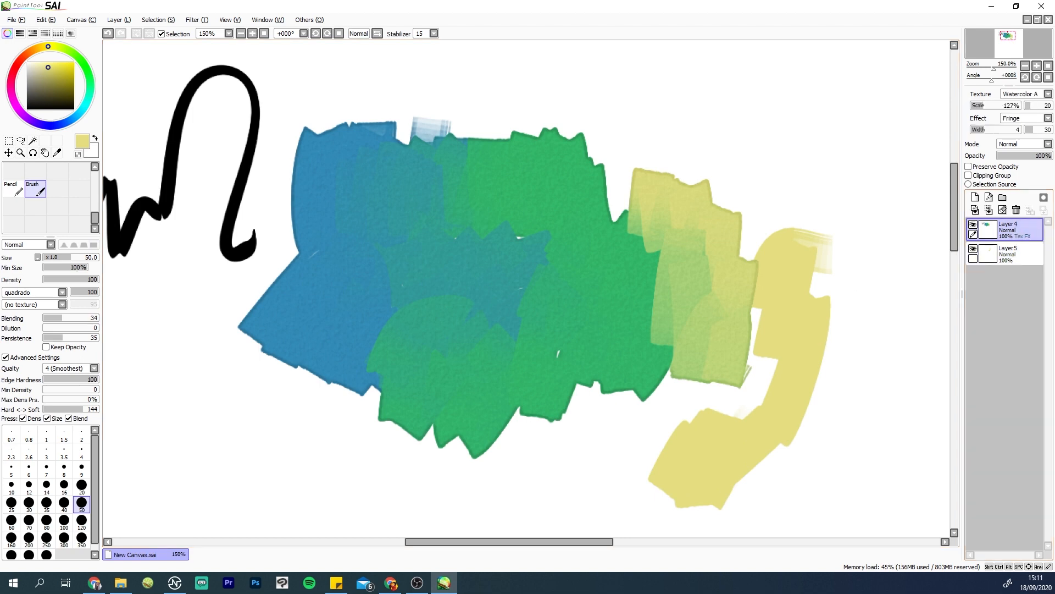
left_click_drag(707, 175, 832, 271)
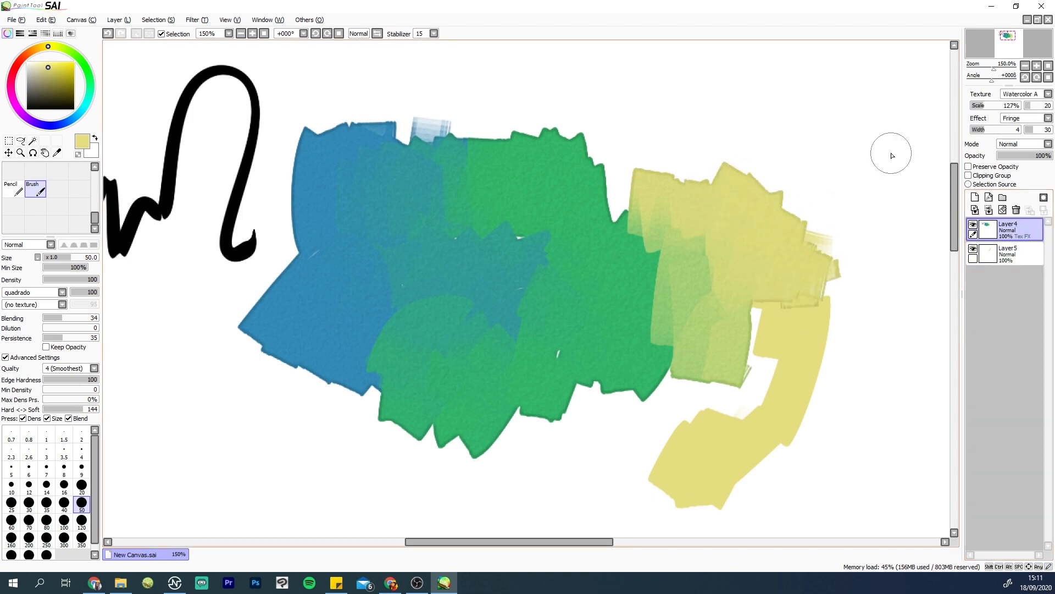
Step: Set Layer4's texture scale to 311% and paint more pale yellow over the green's right and lower edges
mouse_move(994, 106)
left_mouse_down()
mouse_move(1021, 108)
mouse_move(1004, 109)
left_mouse_up()
key("ctrl+minus")
key("ctrl+minus")
mouse_move(552, 239)
left_mouse_down()
mouse_move(623, 223)
mouse_move(625, 233)
mouse_move(574, 251)
mouse_move(581, 234)
mouse_move(618, 238)
mouse_move(572, 262)
mouse_move(566, 251)
mouse_move(588, 295)
mouse_move(606, 304)
mouse_move(659, 266)
mouse_move(648, 234)
mouse_move(657, 225)
mouse_move(687, 249)
mouse_move(642, 339)
mouse_move(621, 320)
mouse_move(504, 362)
mouse_move(565, 365)
left_mouse_up()
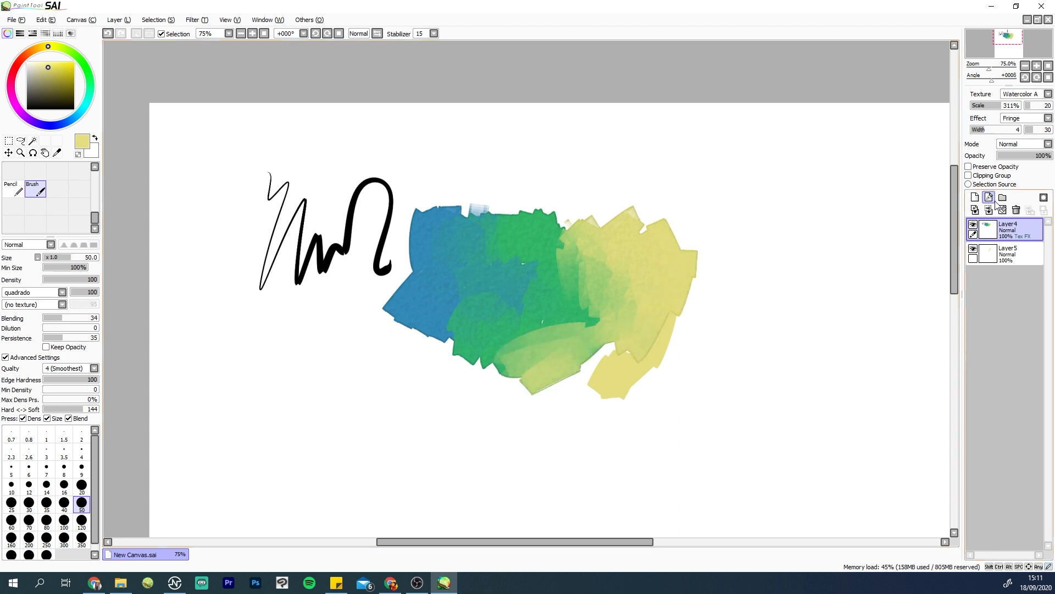
Step: Choose a light purple and paint it over the right side of the yellow area, extending it outward
left_click(1037, 65)
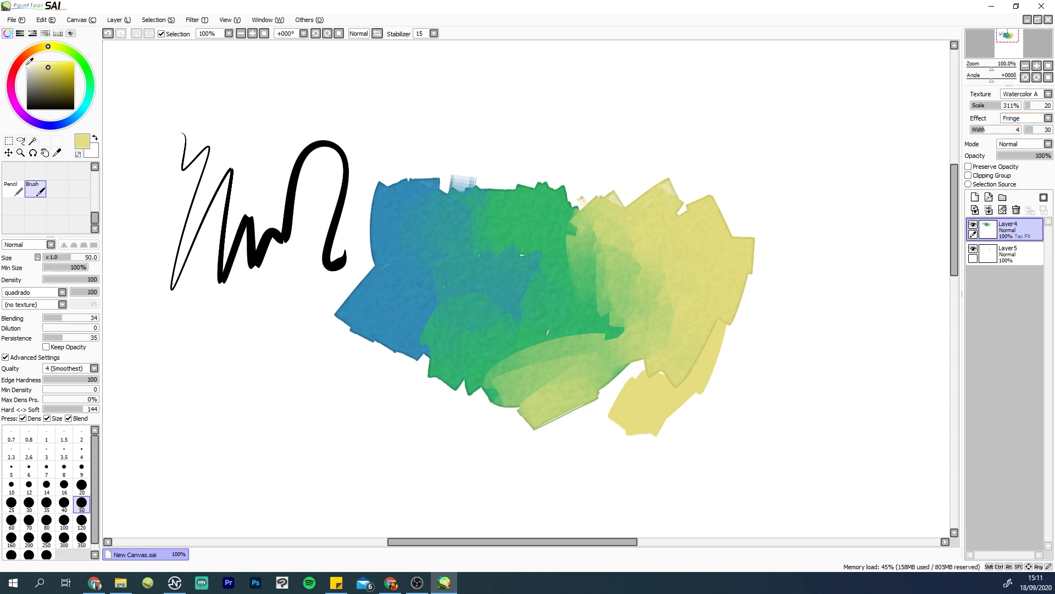
left_click(24, 116)
mouse_move(732, 300)
left_mouse_down()
mouse_move(745, 385)
mouse_move(694, 445)
mouse_move(658, 414)
mouse_move(618, 404)
mouse_move(642, 369)
mouse_move(820, 294)
mouse_move(822, 274)
mouse_move(727, 282)
mouse_move(742, 191)
mouse_move(703, 313)
mouse_move(739, 302)
mouse_move(716, 310)
mouse_move(645, 376)
mouse_move(625, 378)
mouse_move(620, 344)
mouse_move(603, 352)
mouse_move(645, 254)
mouse_move(670, 253)
mouse_move(714, 205)
mouse_move(746, 299)
mouse_move(704, 327)
left_mouse_up()
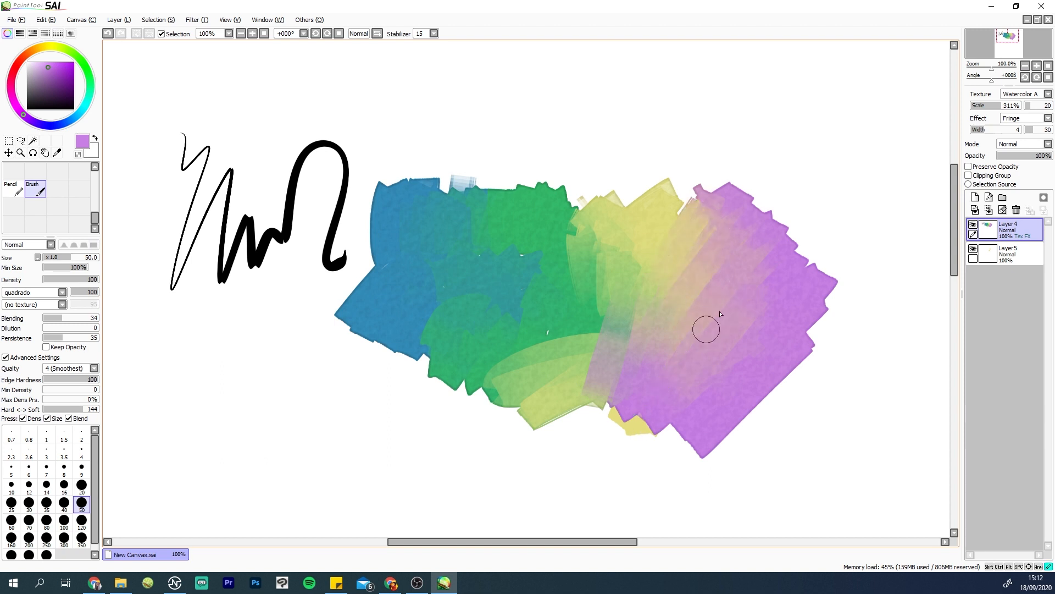
mouse_move(742, 428)
left_mouse_down()
mouse_move(734, 451)
mouse_move(816, 394)
mouse_move(794, 389)
left_mouse_up()
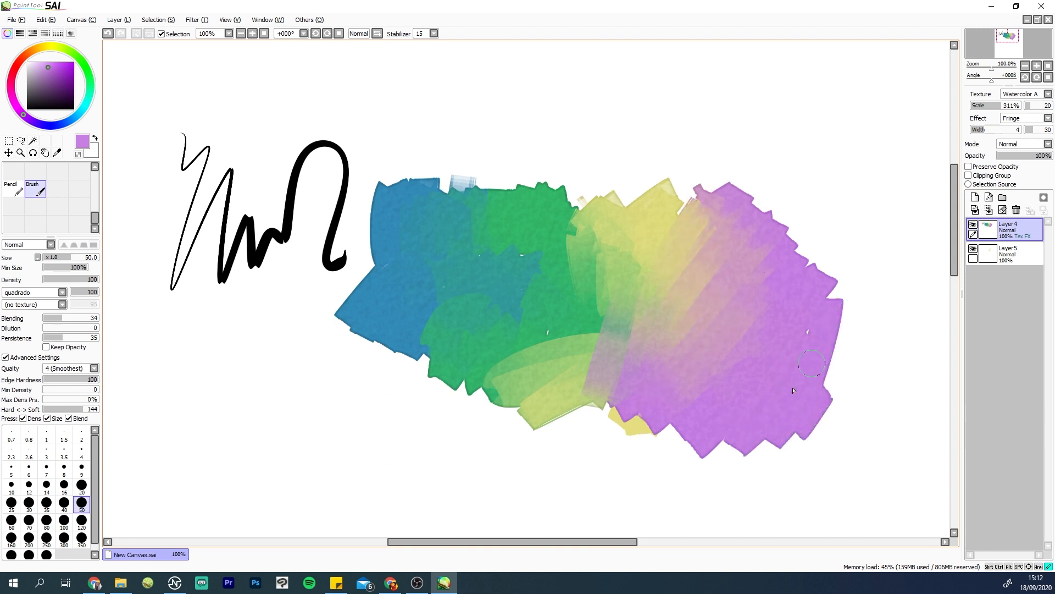
Step: Blend purple over the blue's lower left edge, round off the upper purple edge, and extend purple strokes along and below the painting's underside
mouse_move(361, 243)
left_mouse_down()
mouse_move(330, 352)
mouse_move(434, 401)
mouse_move(438, 300)
mouse_move(388, 333)
mouse_move(333, 316)
mouse_move(410, 412)
mouse_move(495, 431)
mouse_move(546, 412)
mouse_move(609, 409)
left_mouse_up()
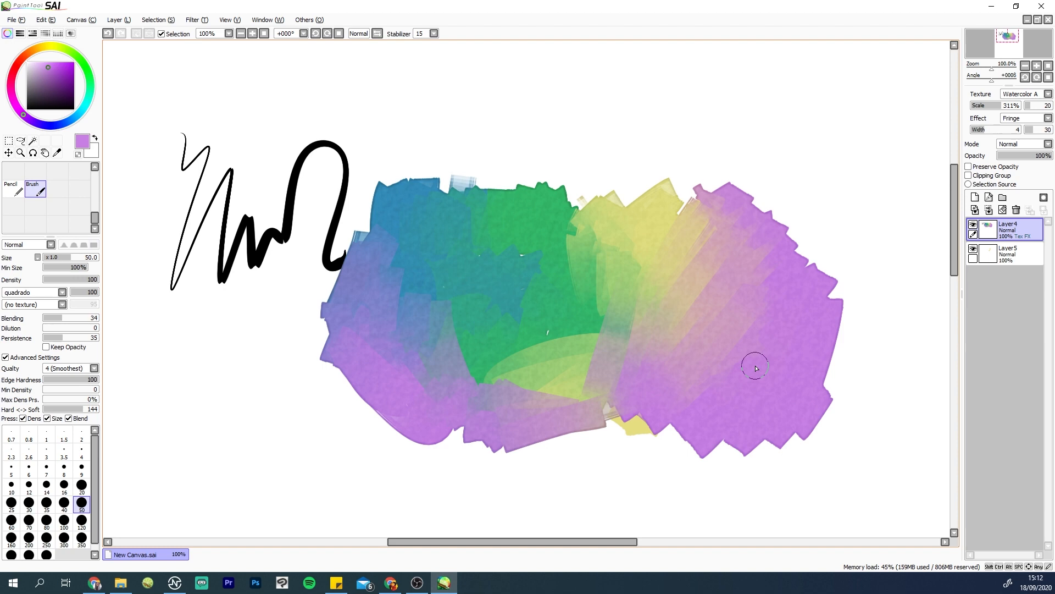
mouse_move(721, 191)
left_mouse_down()
mouse_move(672, 189)
mouse_move(714, 198)
left_mouse_up()
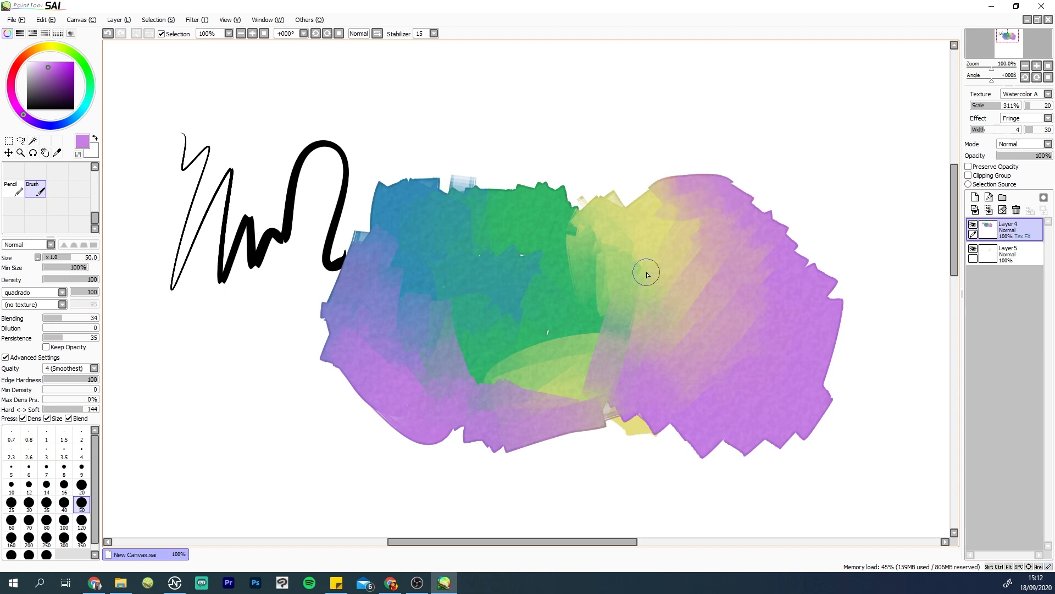
left_click_drag(417, 434, 693, 461)
mouse_move(518, 504)
left_mouse_down()
mouse_move(765, 508)
mouse_move(879, 488)
left_mouse_up()
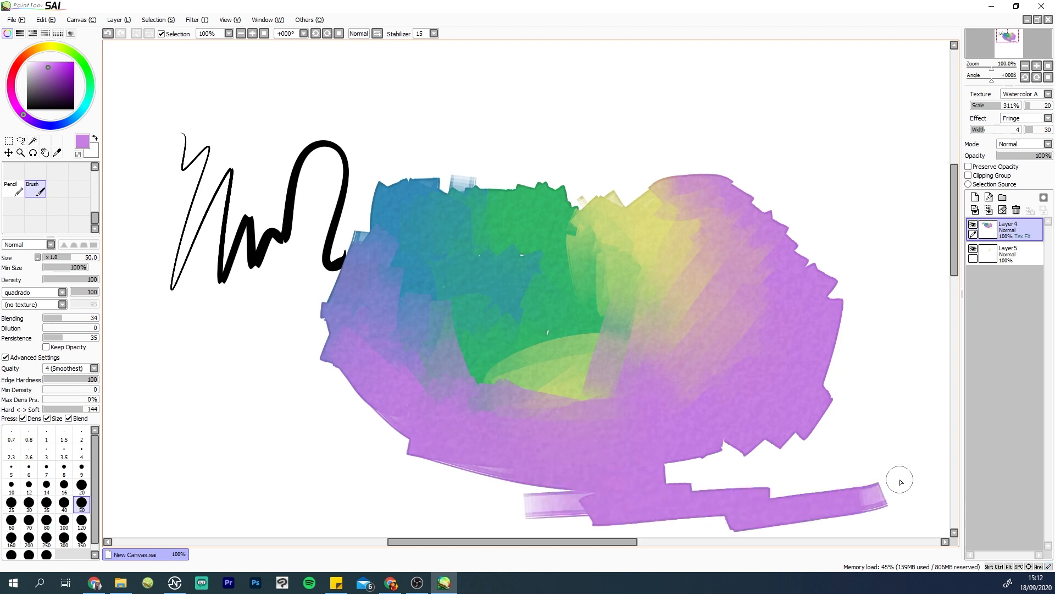